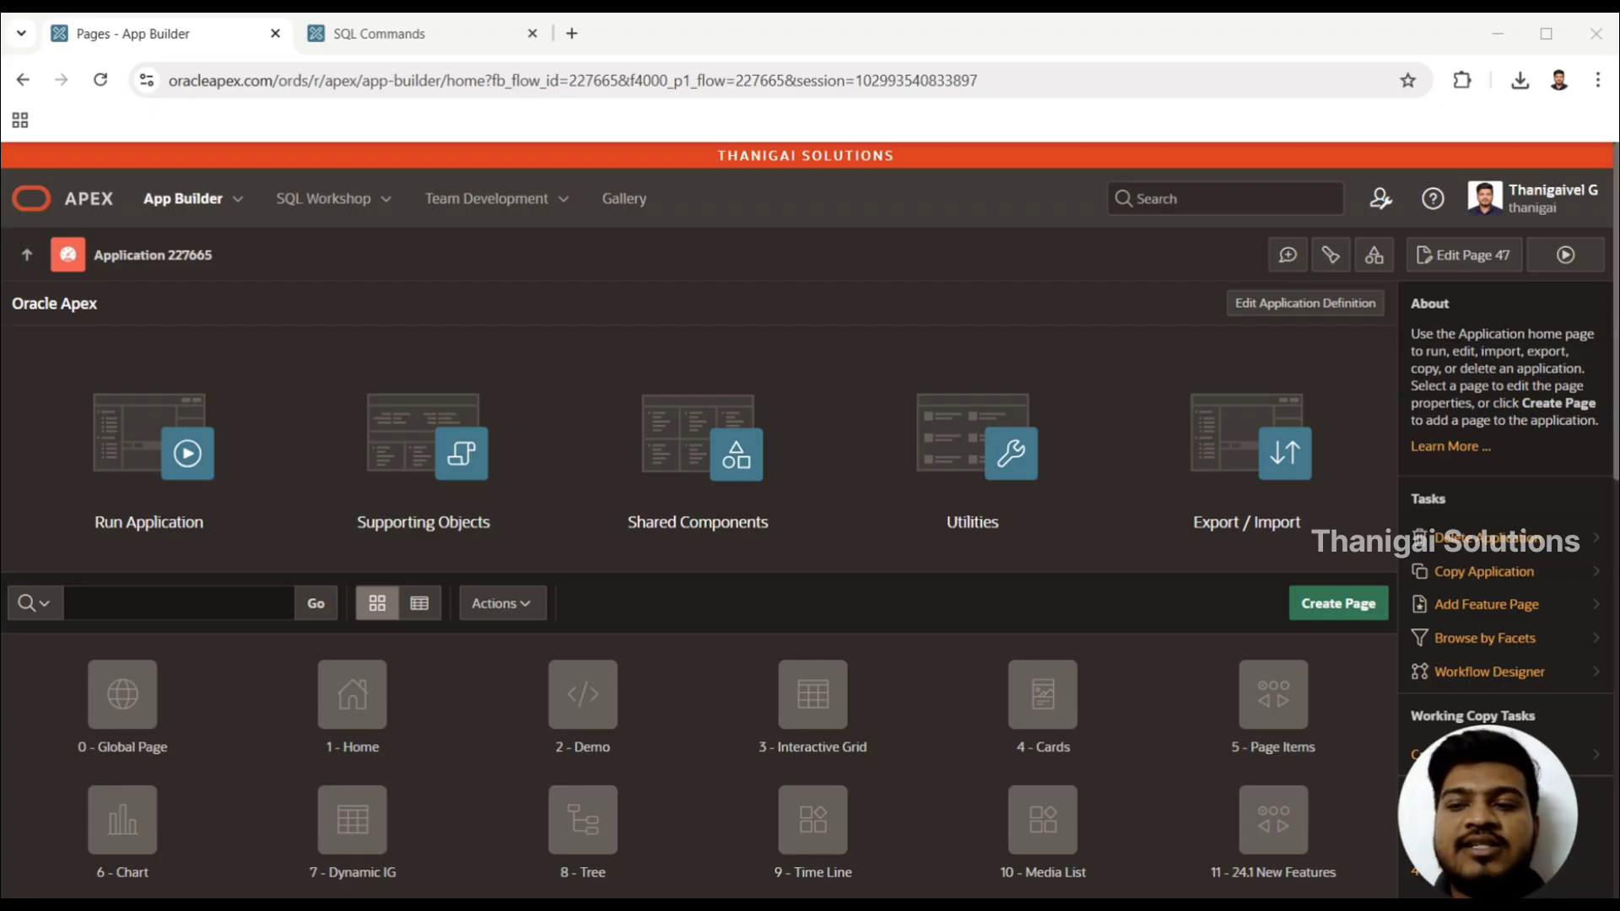
Start a new Faceted Search page in the application and name it Facet Search
click(1340, 603)
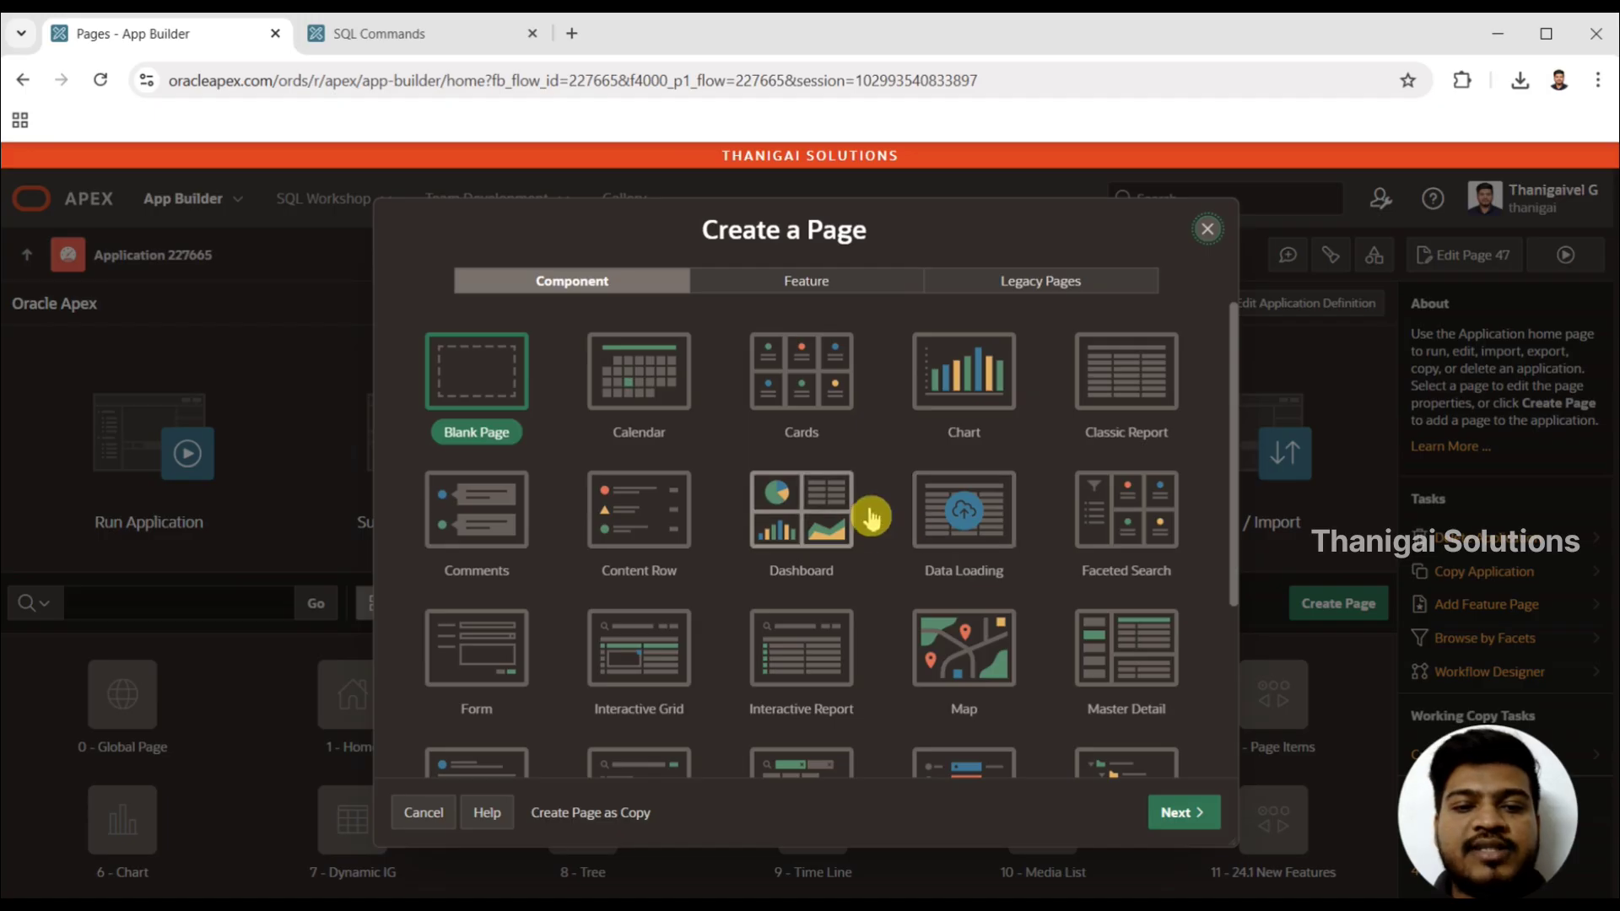
click(1121, 542)
click(1120, 539)
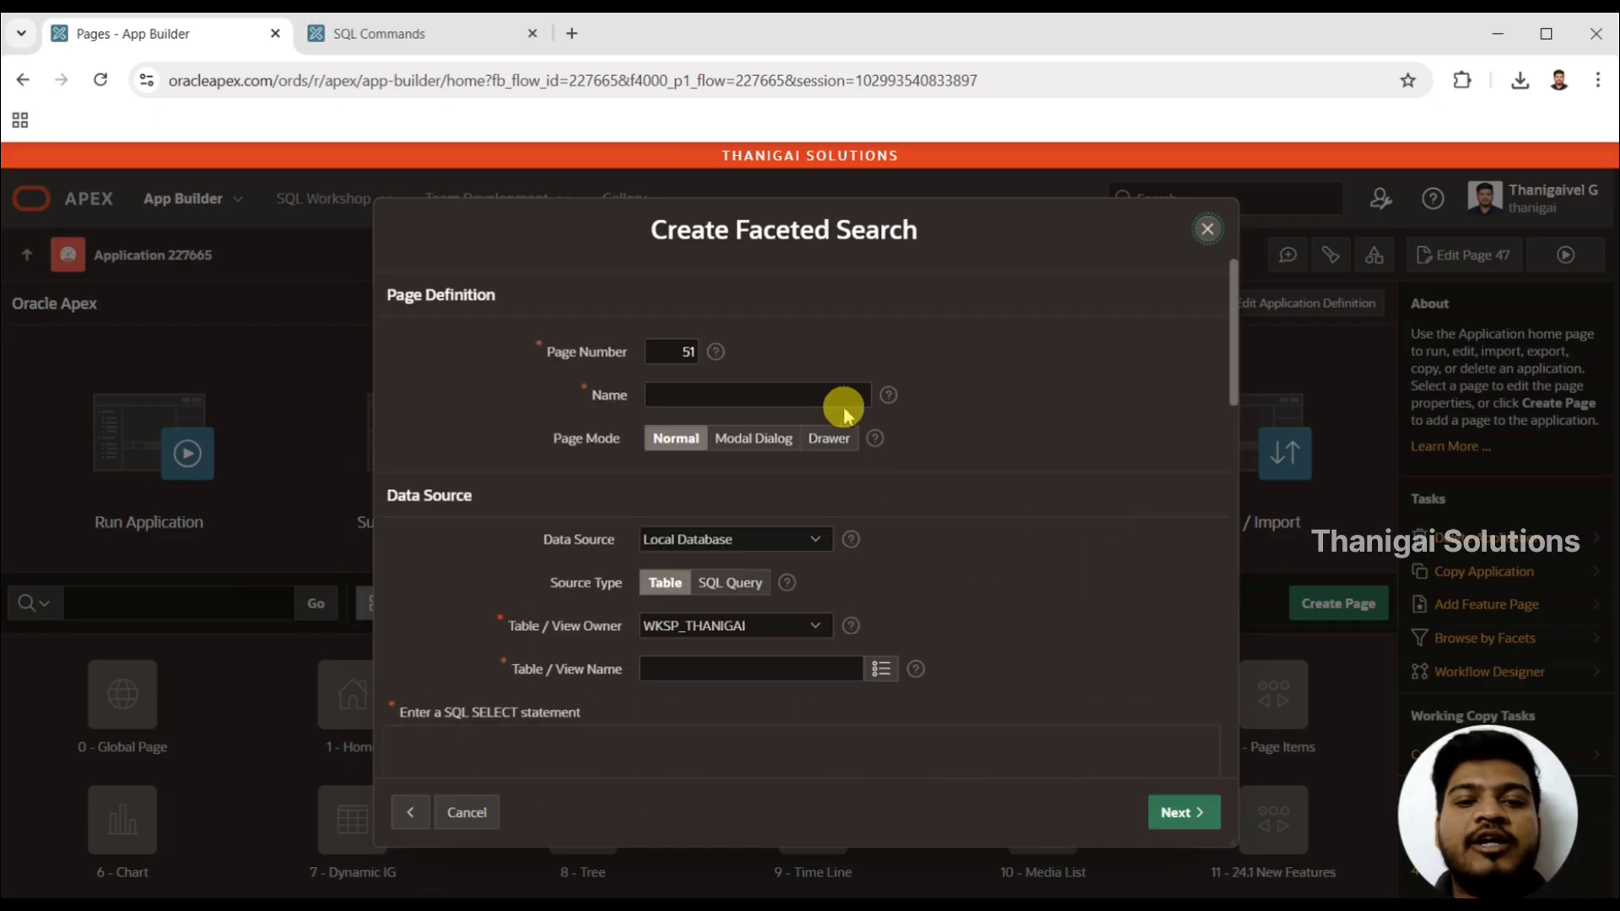
click(700, 391)
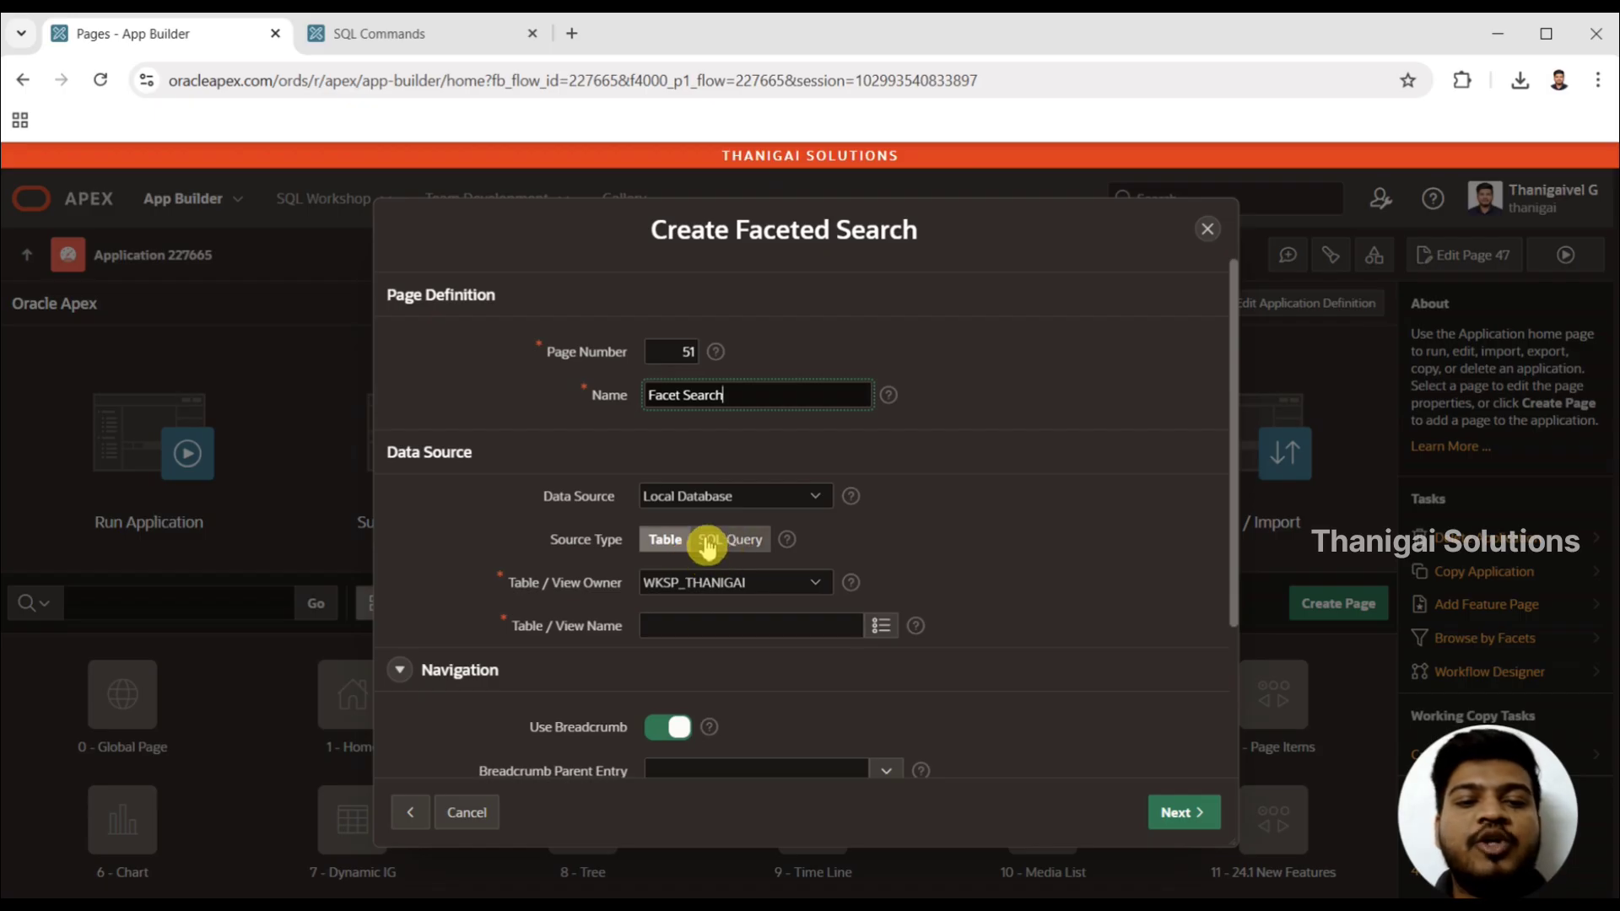
Choose the EMPLOYEES table as the page's data source and proceed to facet selection with the default navigation settings
drag(1231, 318, 1232, 405)
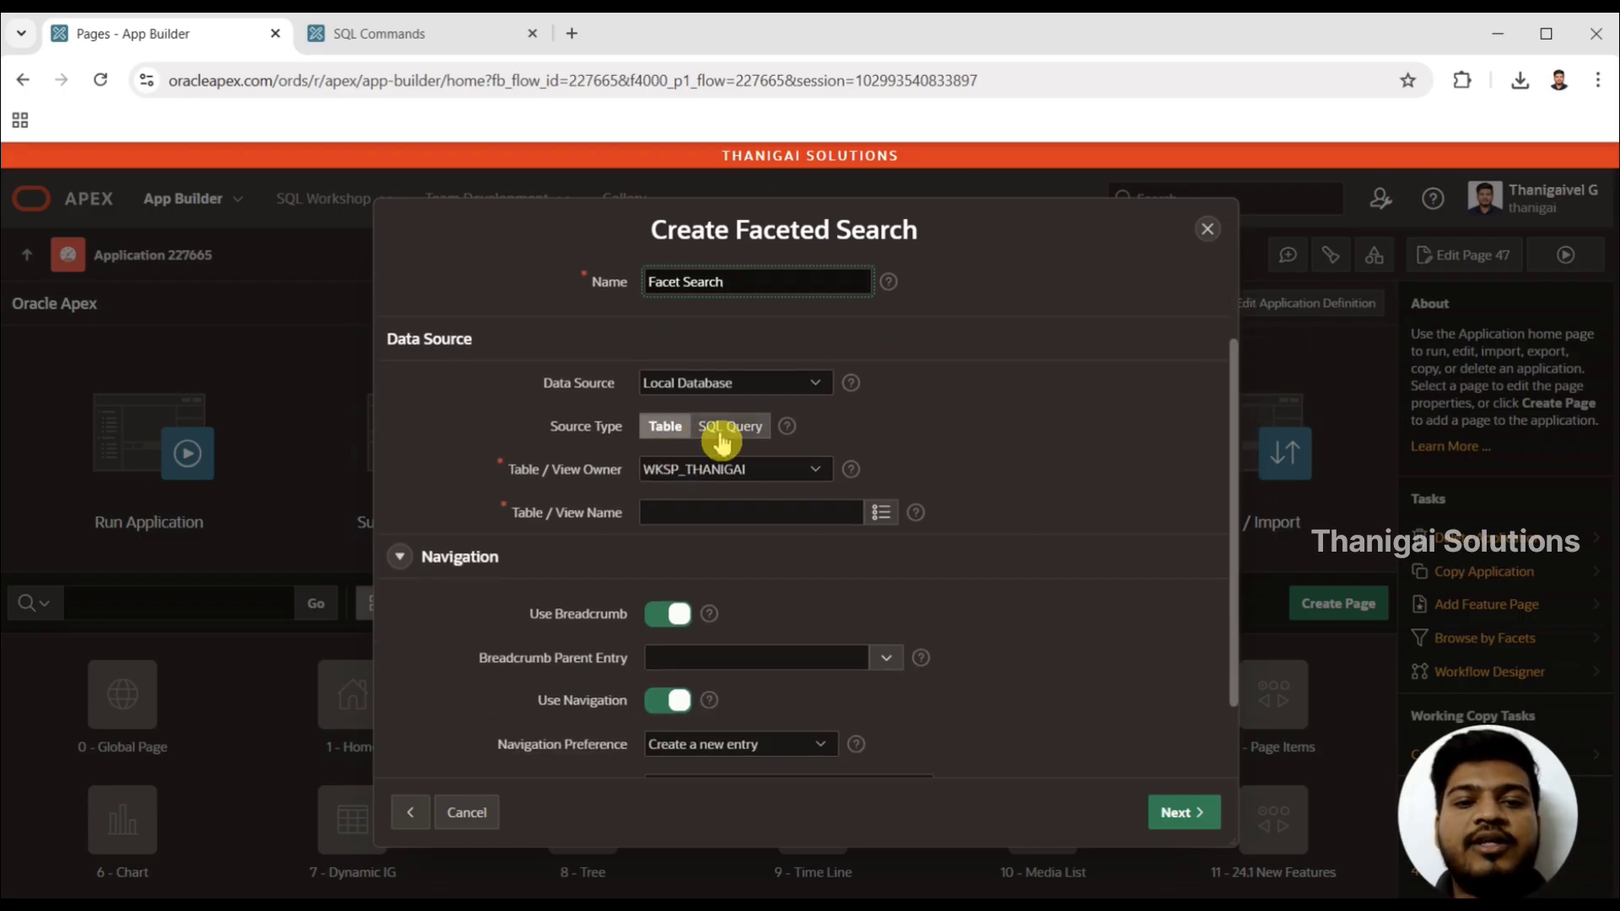
click(882, 514)
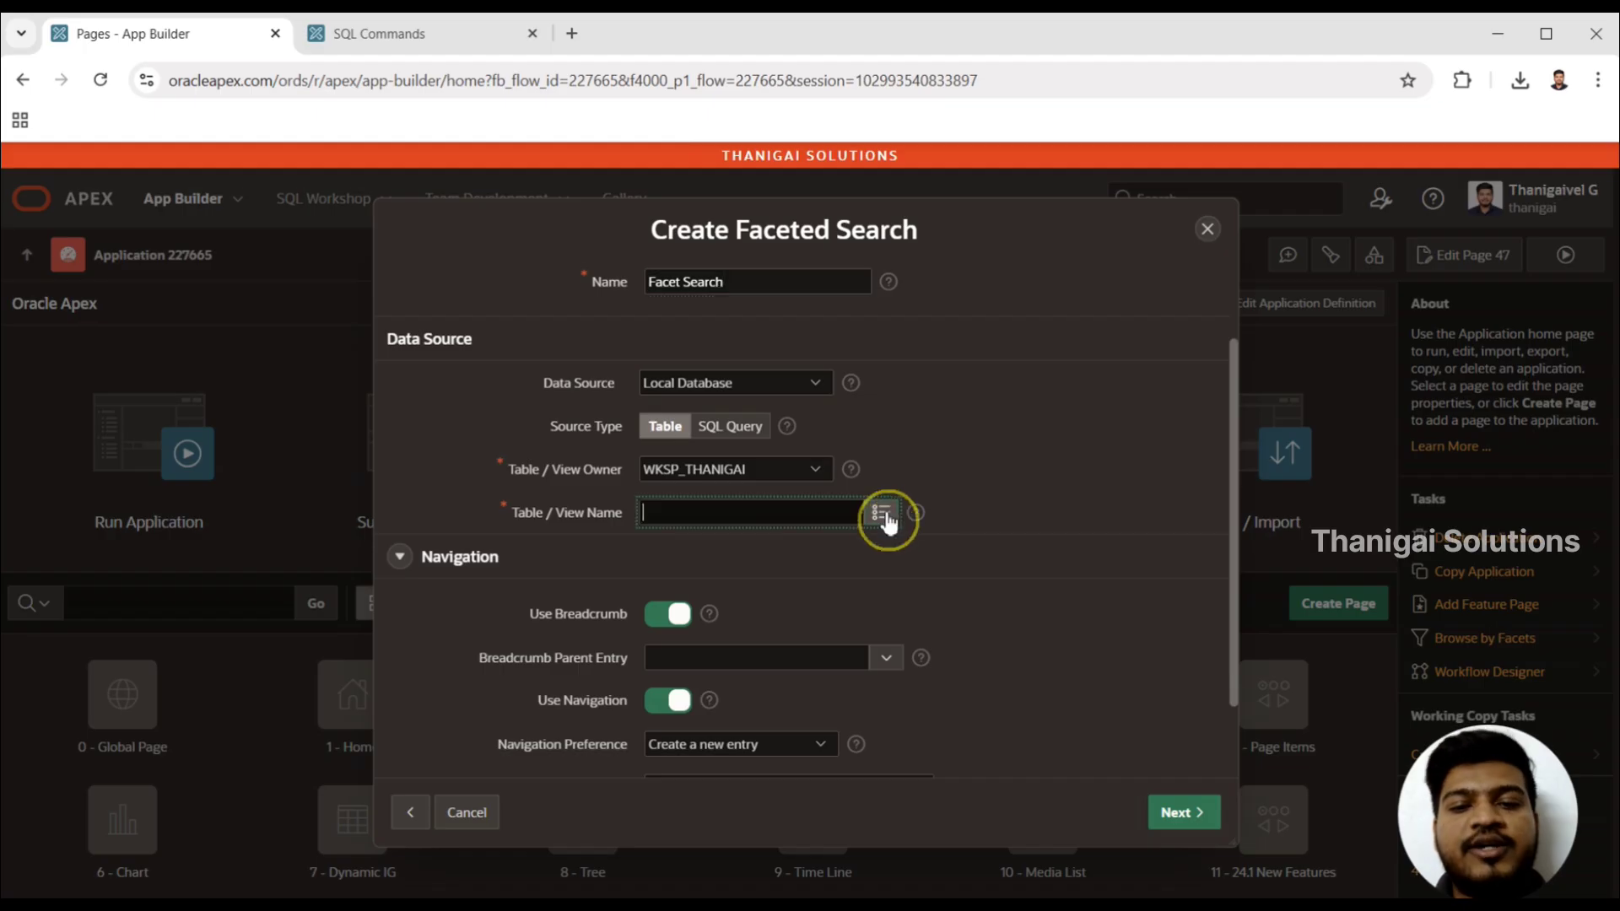
text(employees)
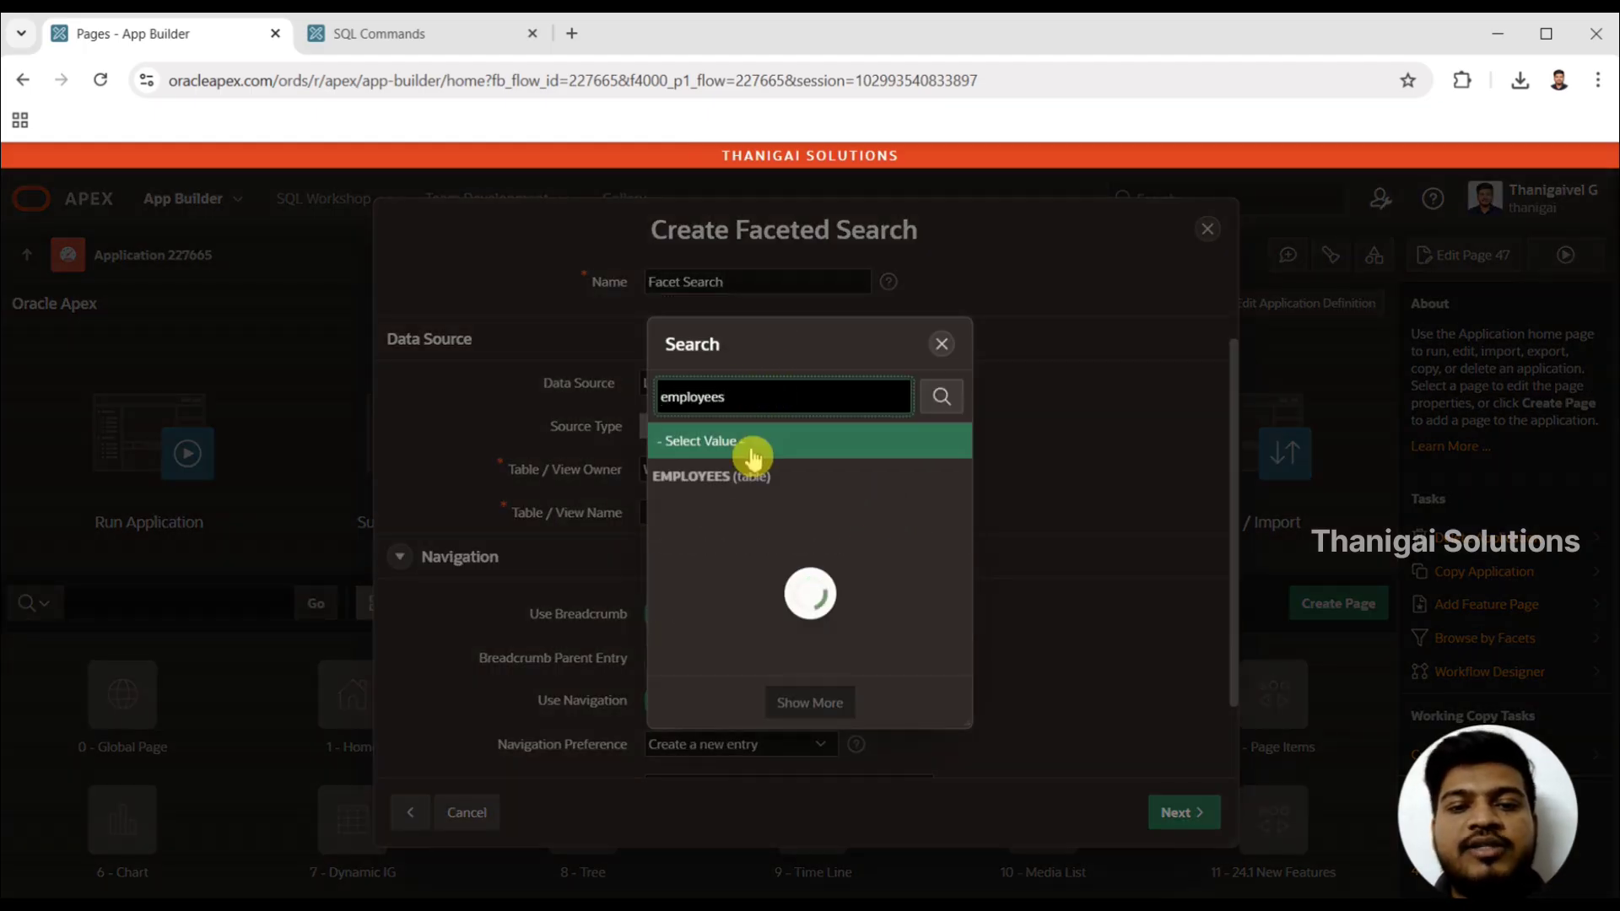
click(734, 475)
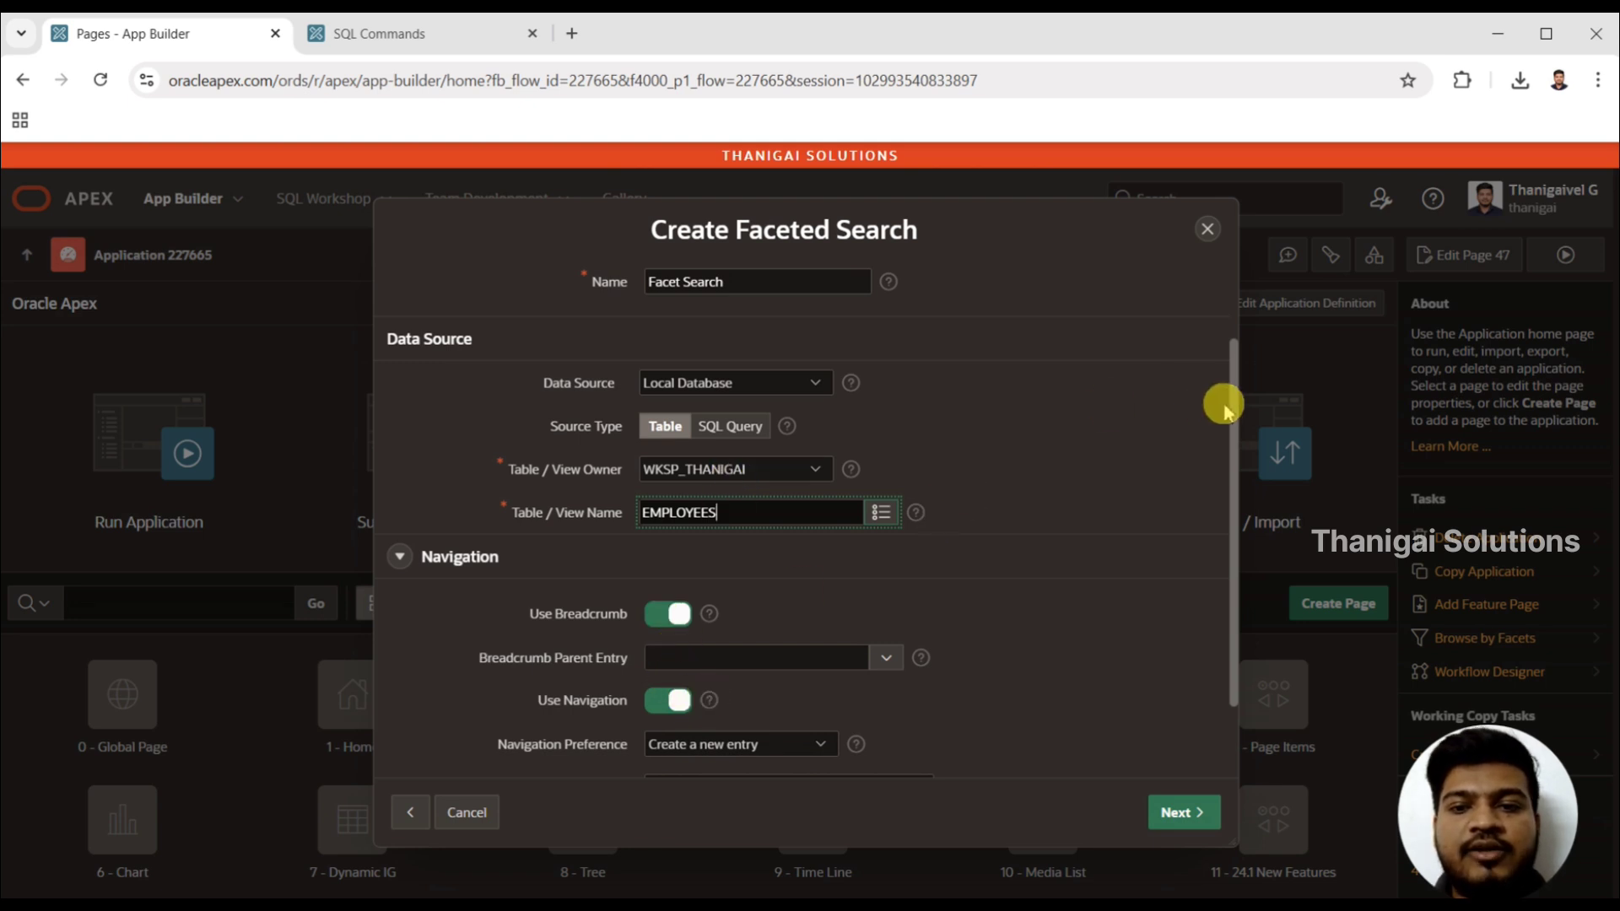
drag(1233, 394, 1235, 517)
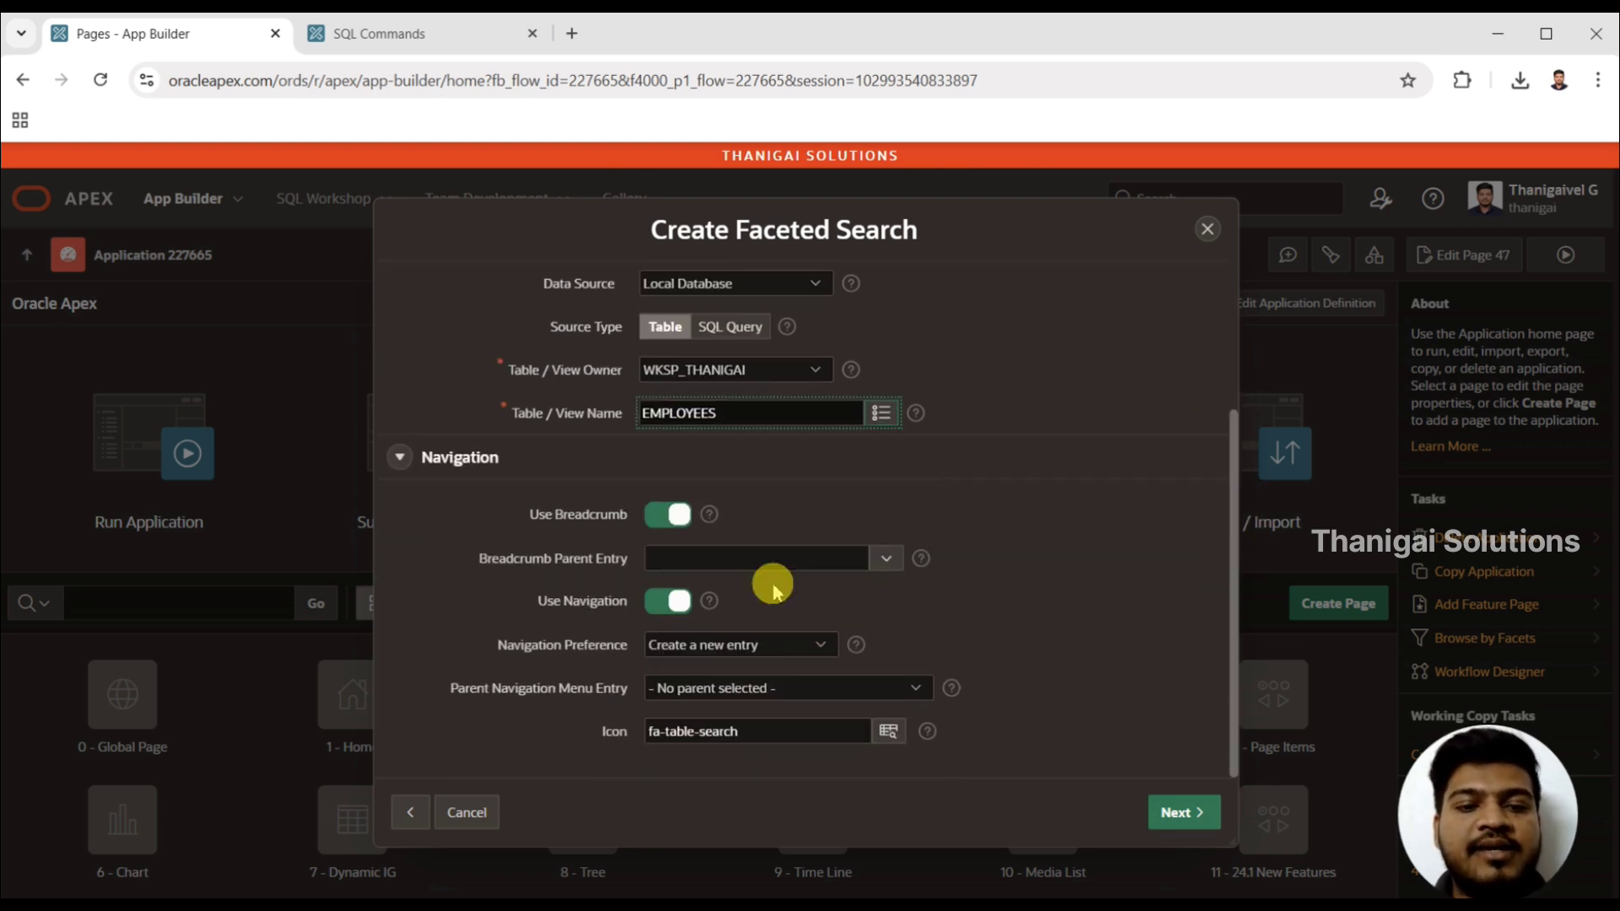
click(1164, 813)
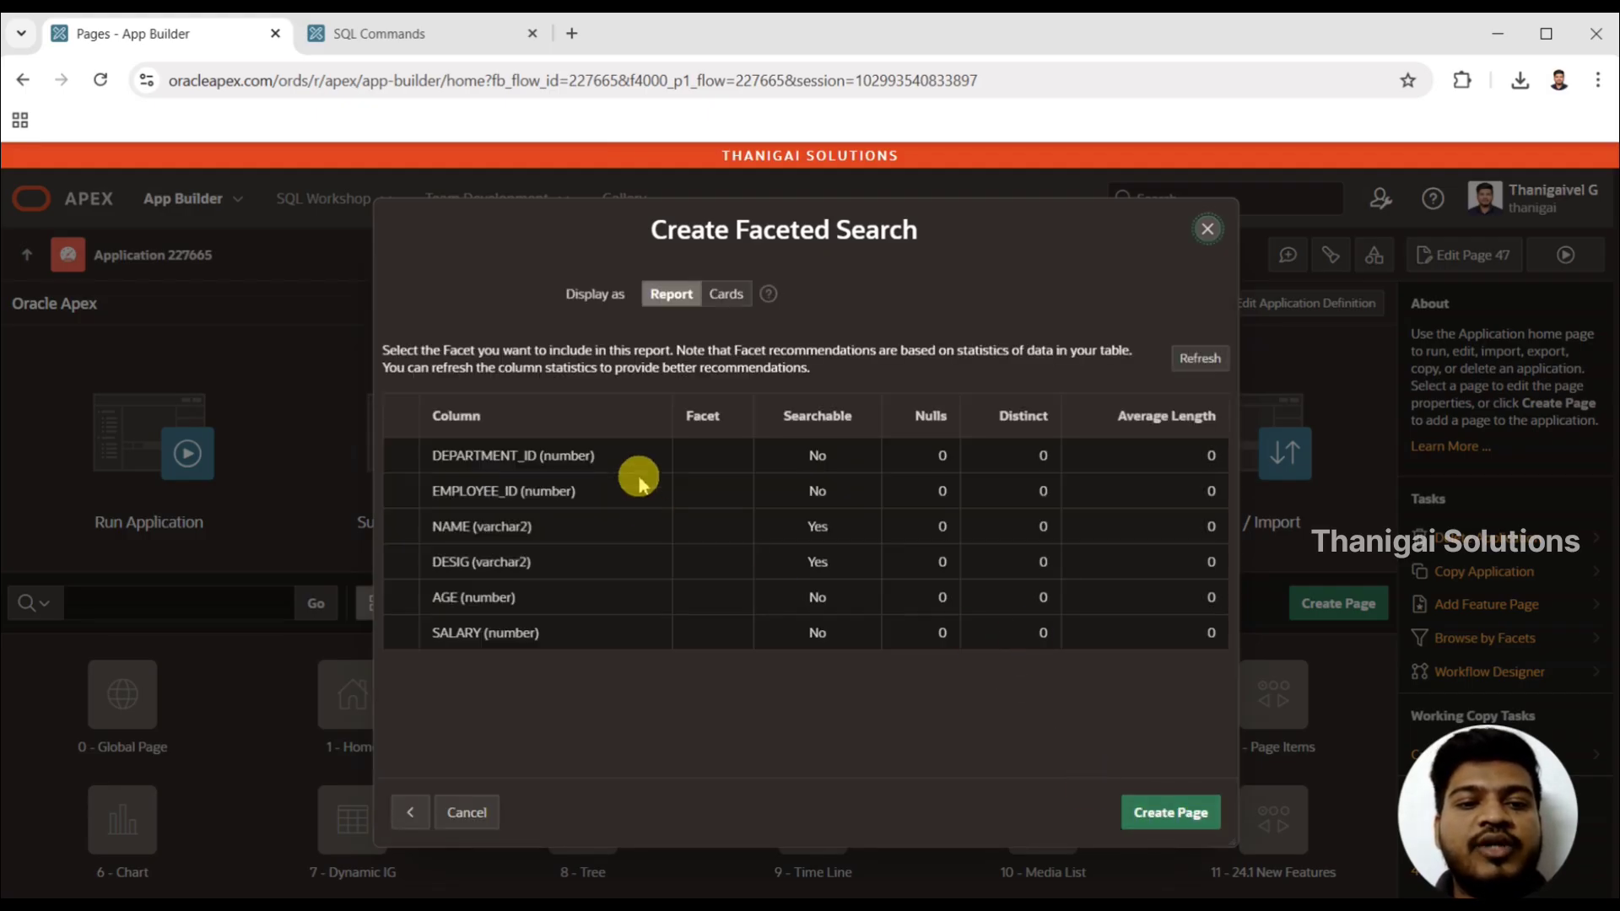
Finish creating the faceted search page with the Report display
drag(441, 454, 555, 653)
click(560, 700)
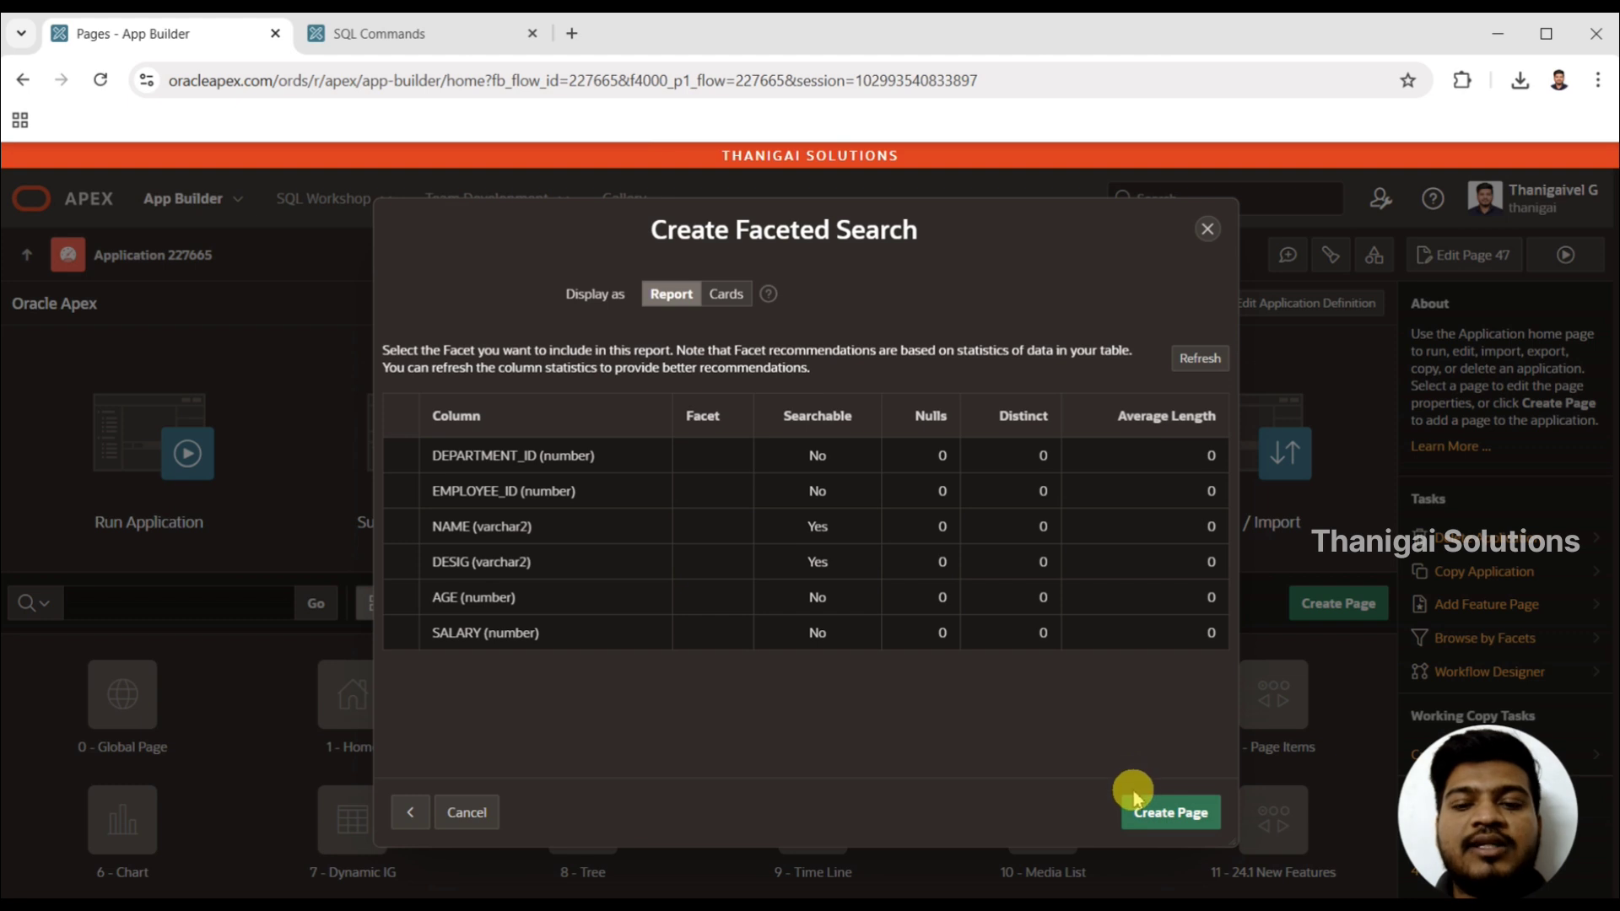
click(1156, 820)
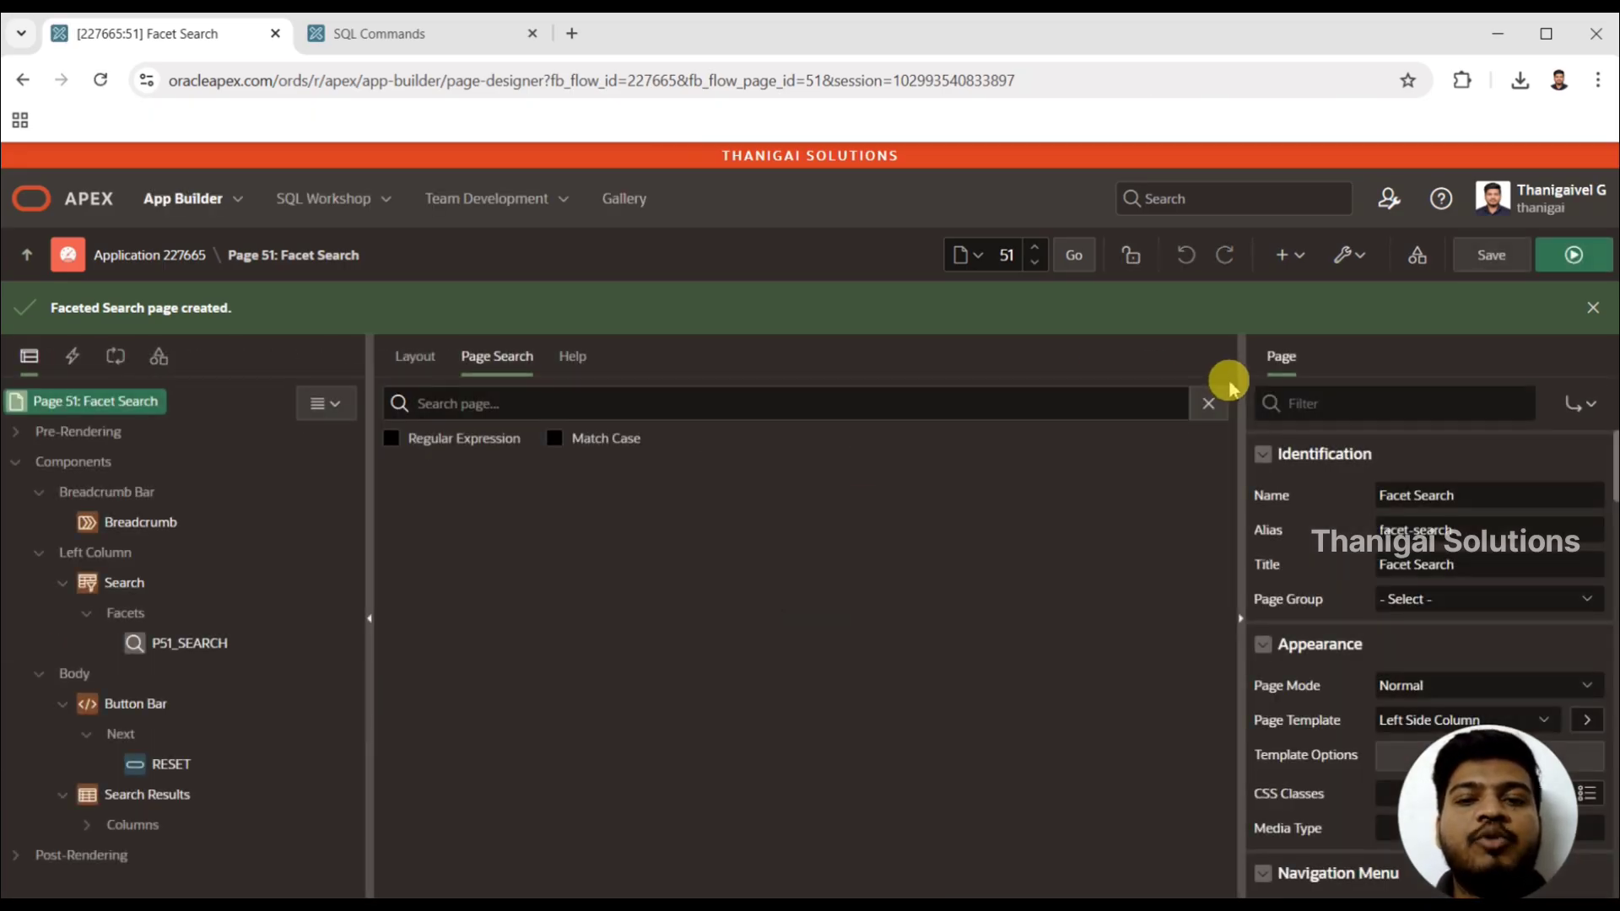
click(1595, 317)
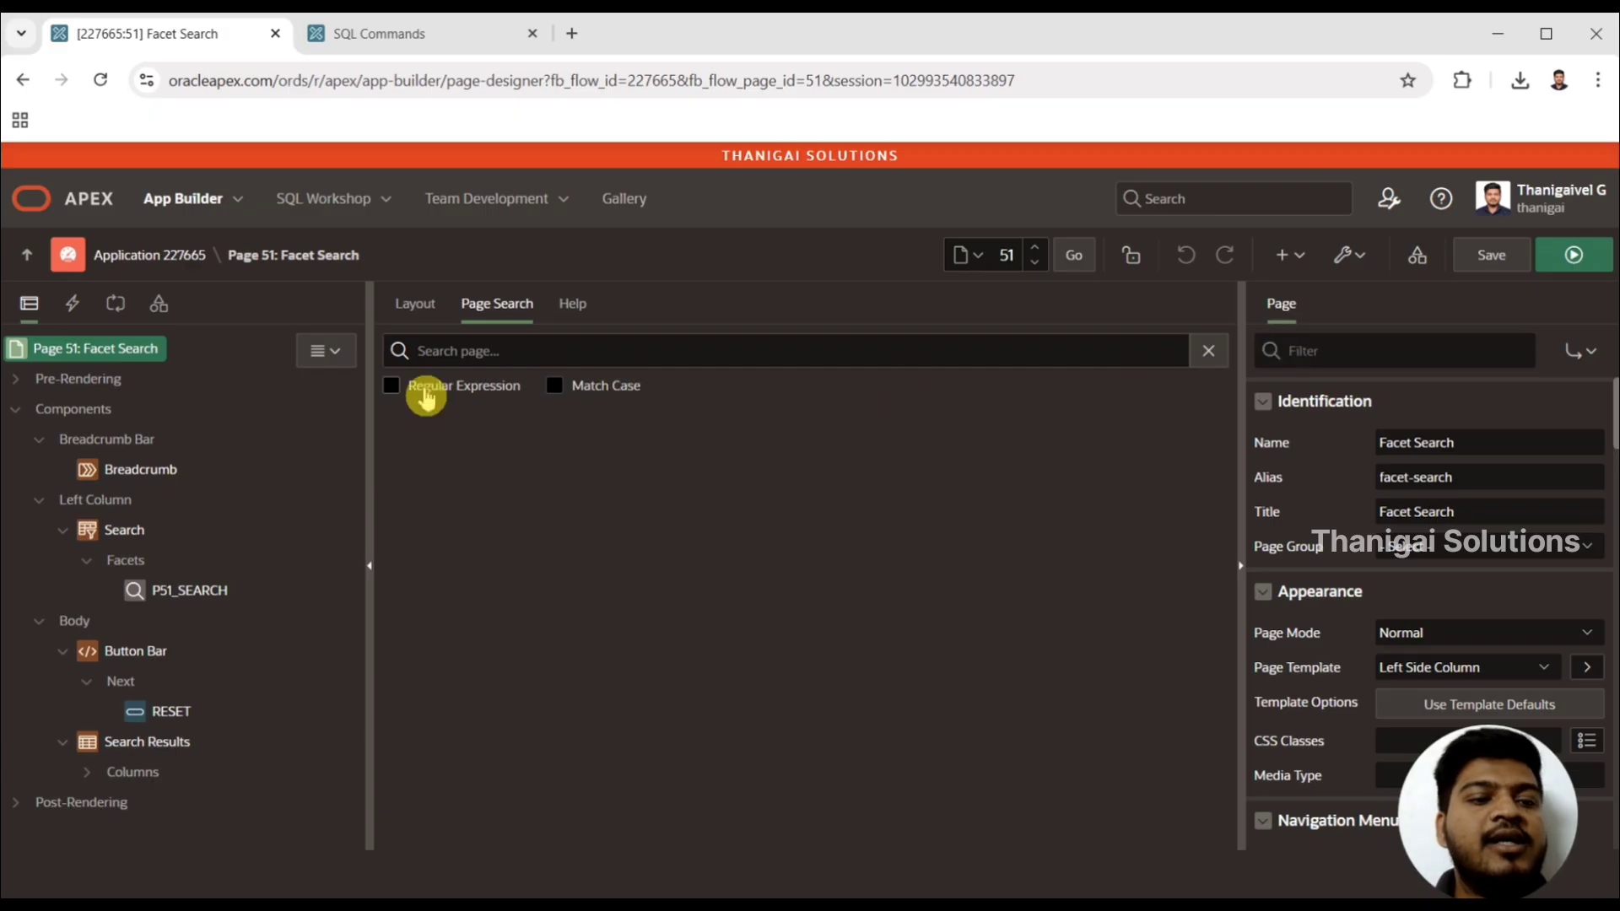
Run the new page and compare its search field and employee report with the page's components in the designer
click(1567, 256)
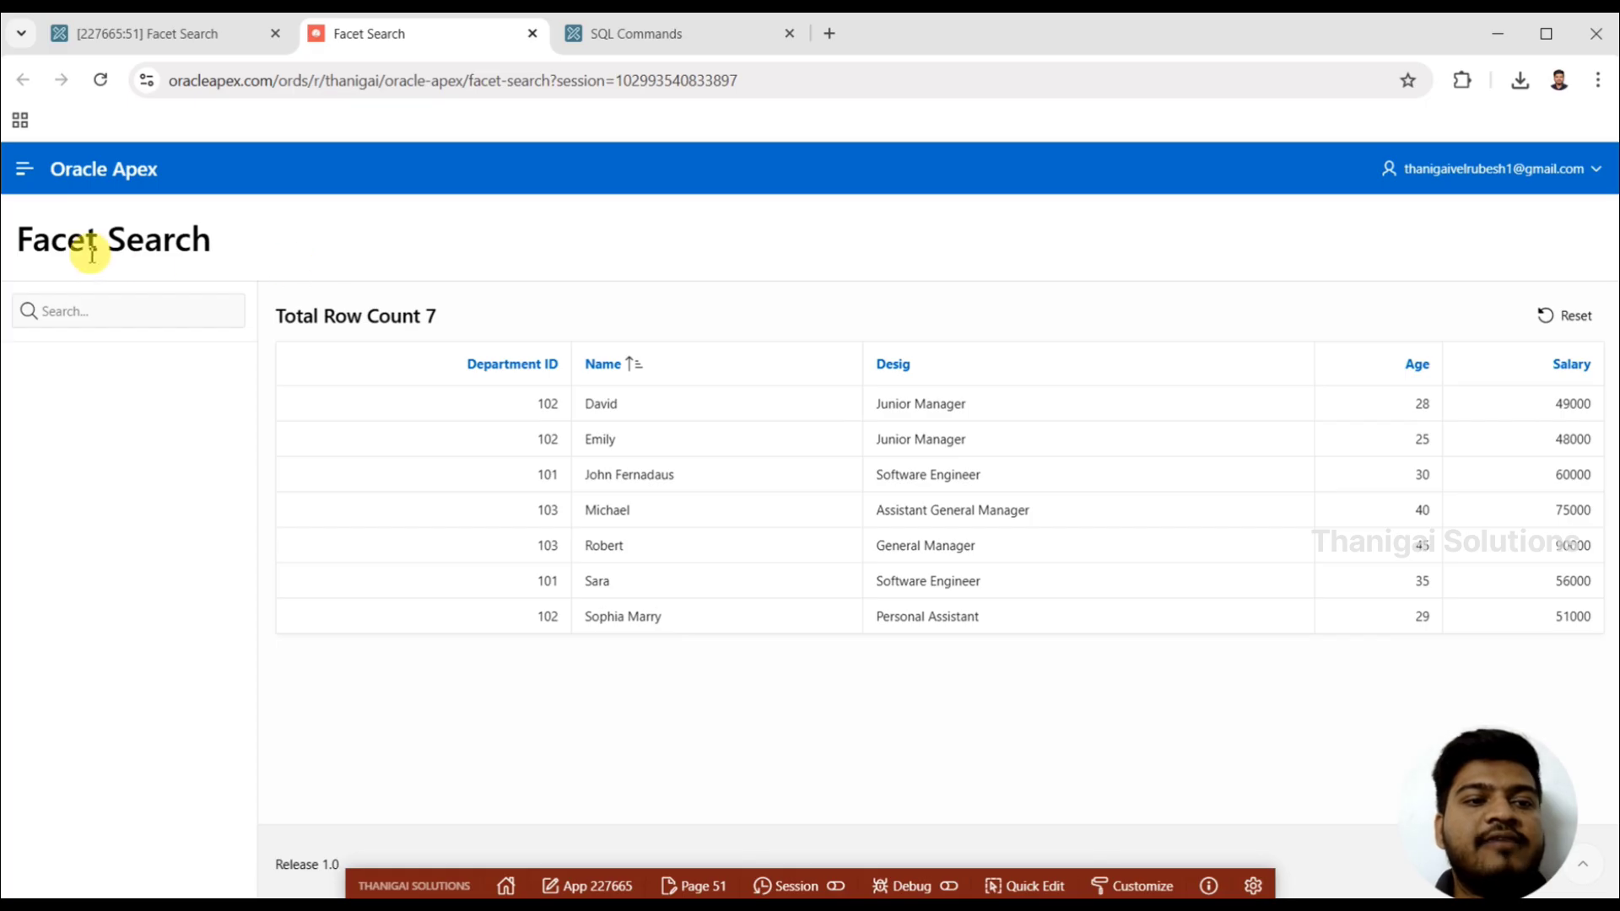
click(95, 323)
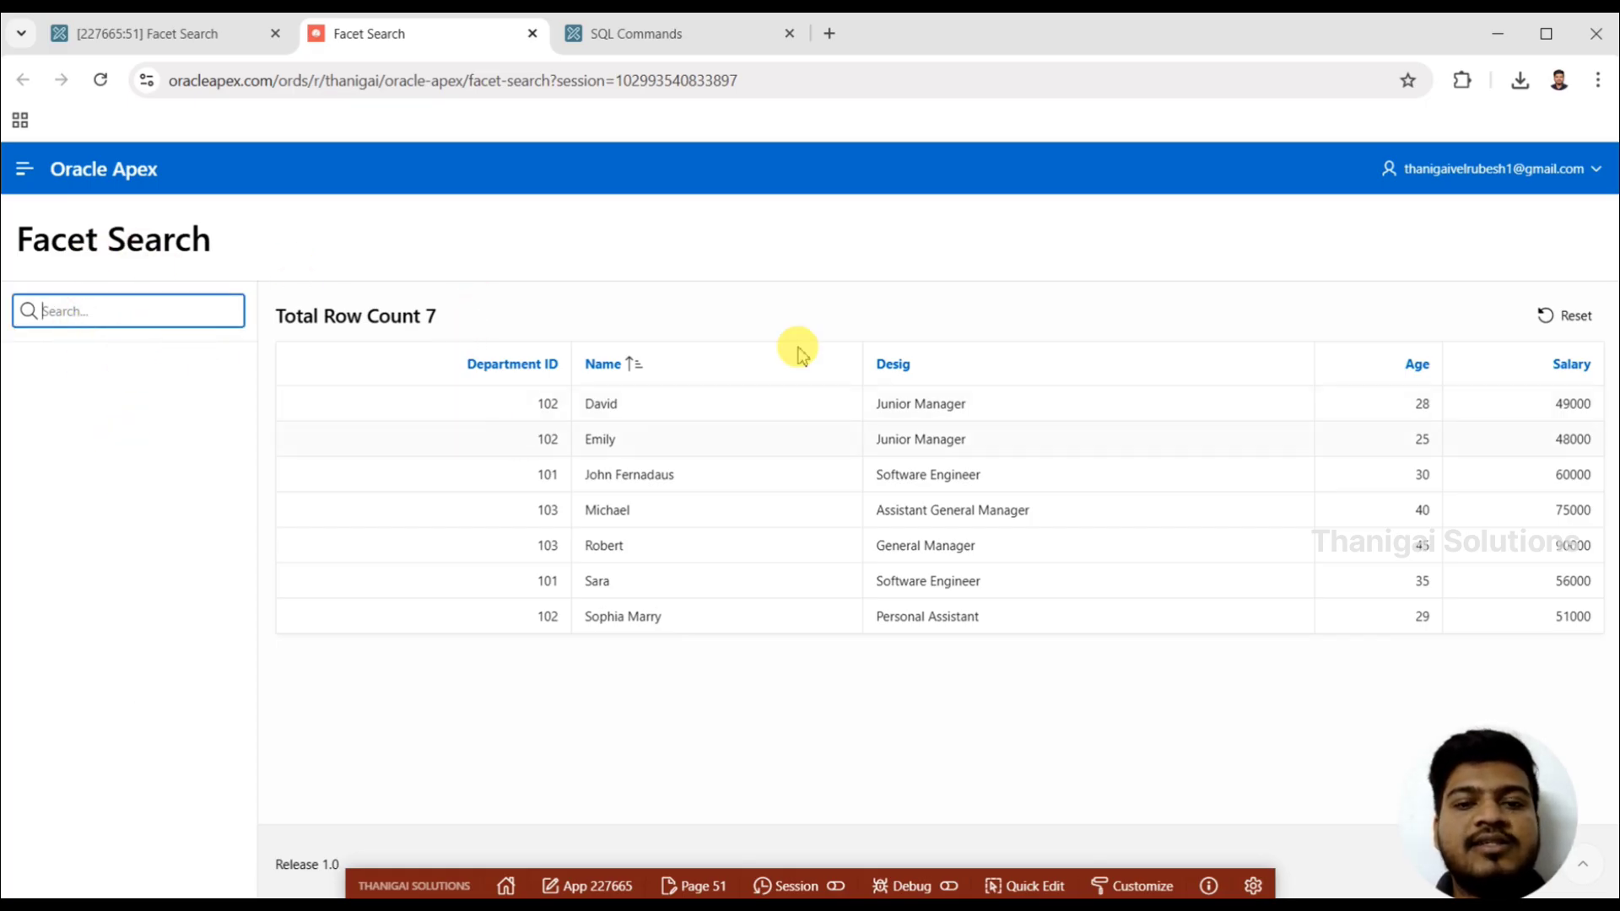
click(201, 42)
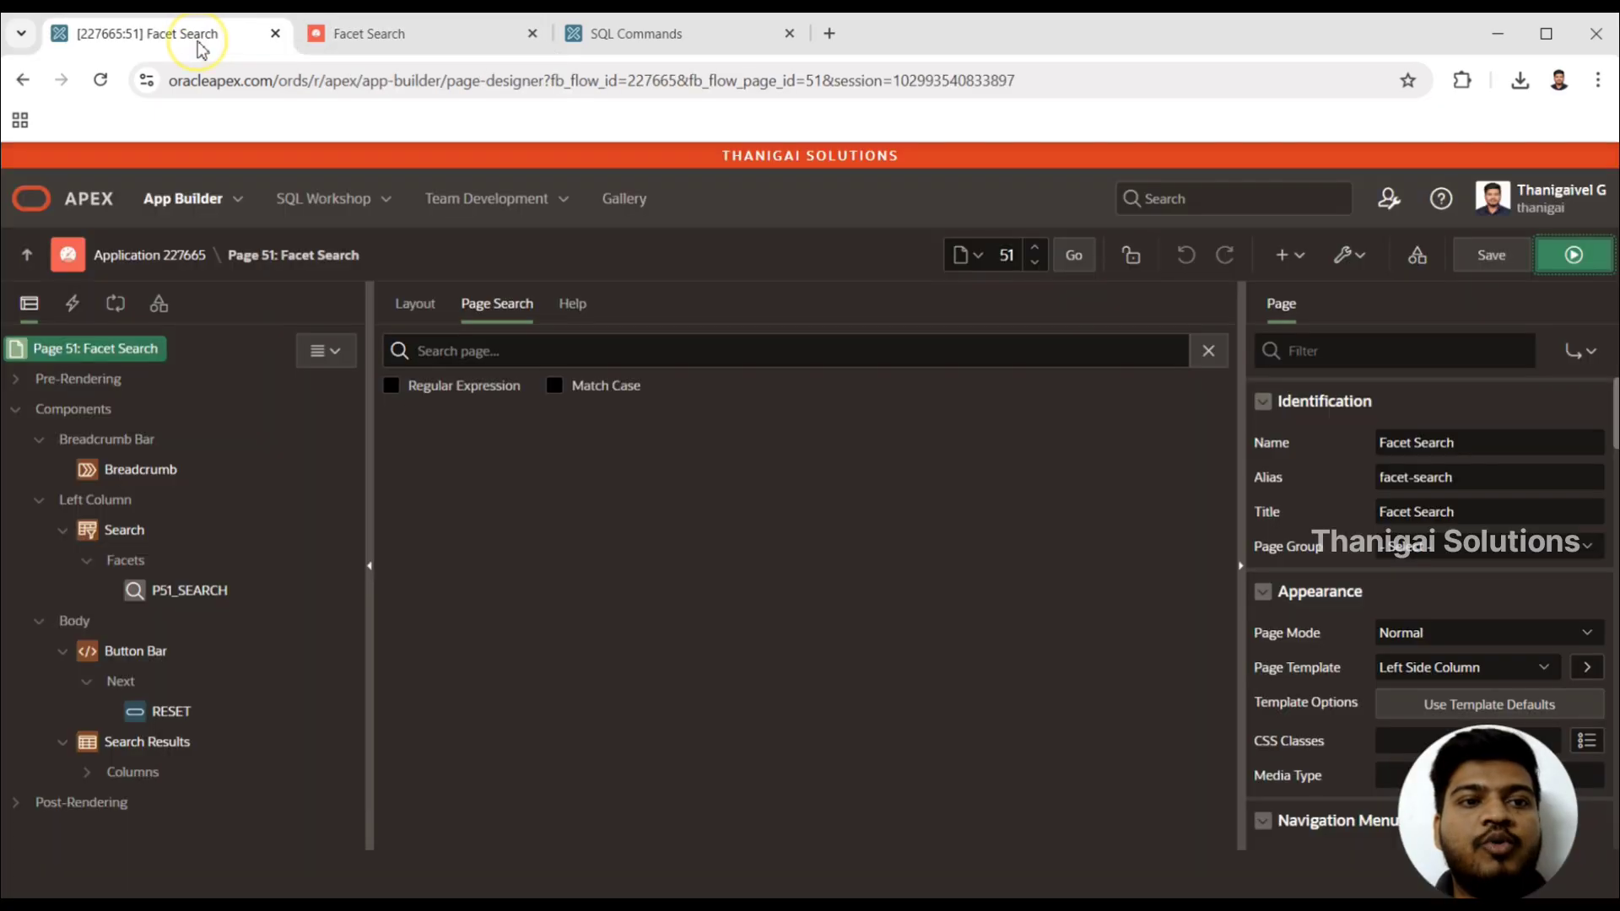
click(383, 33)
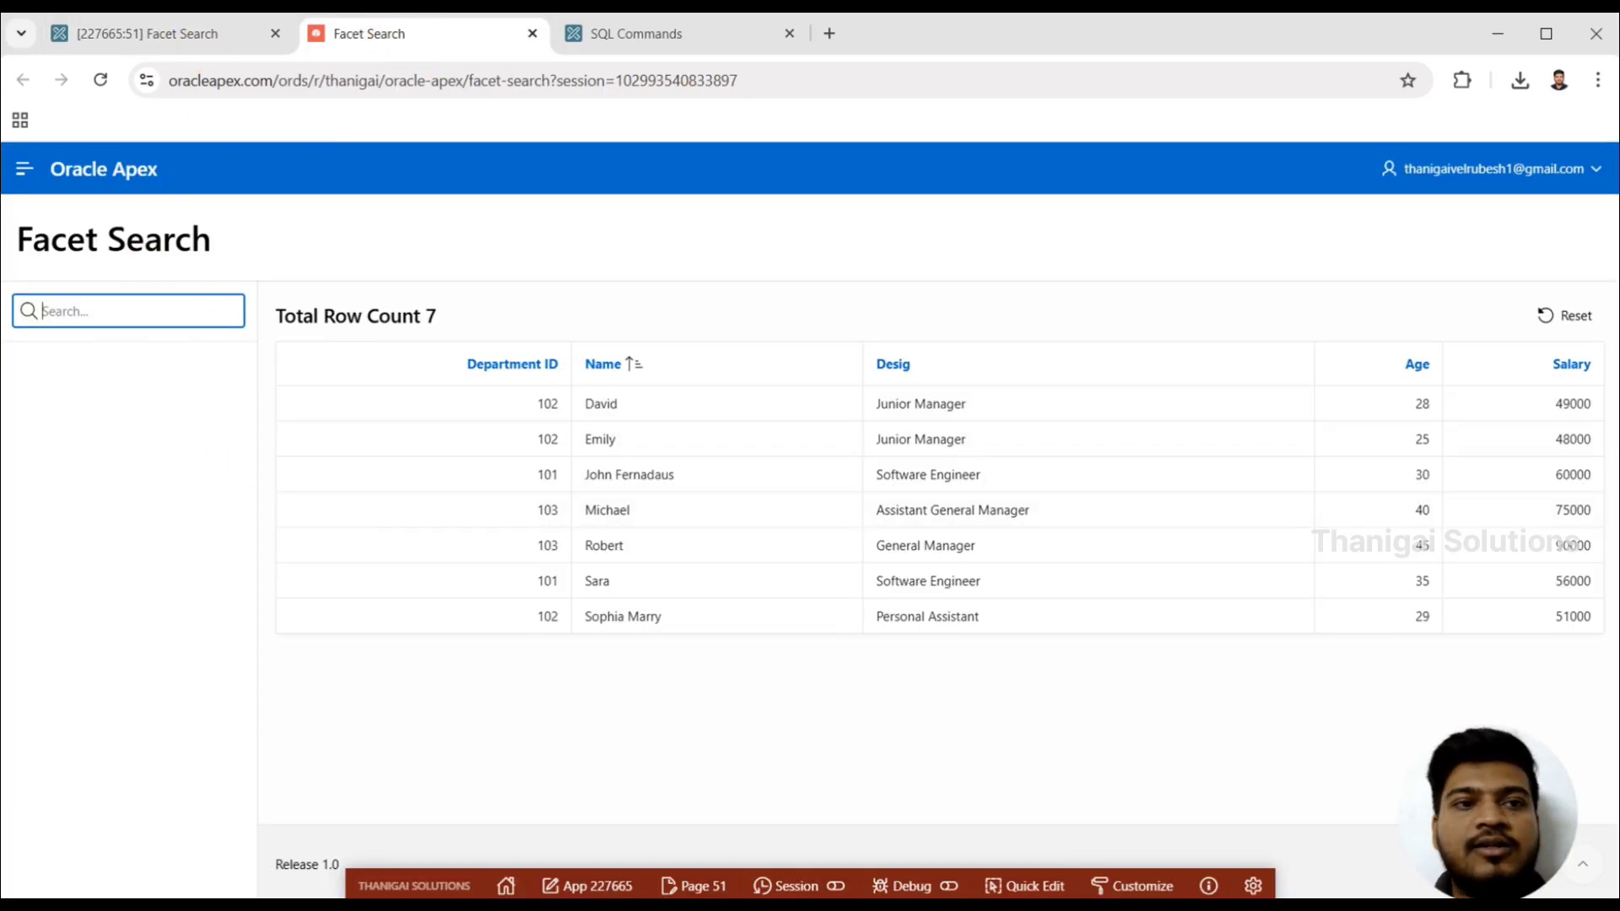
click(112, 41)
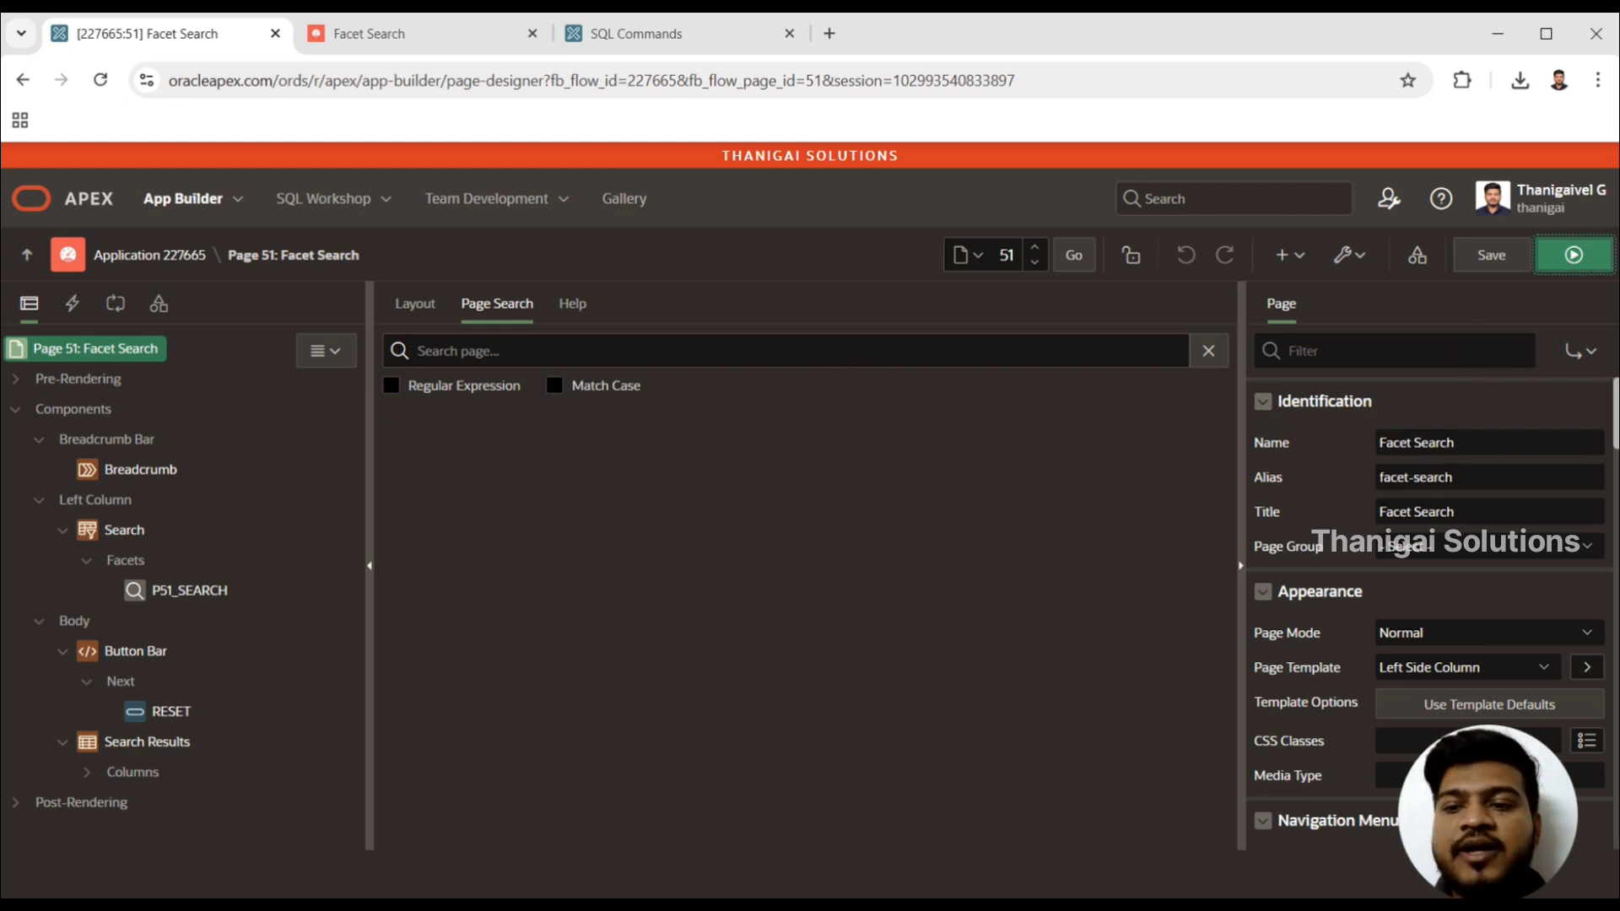
drag(1607, 405, 1610, 435)
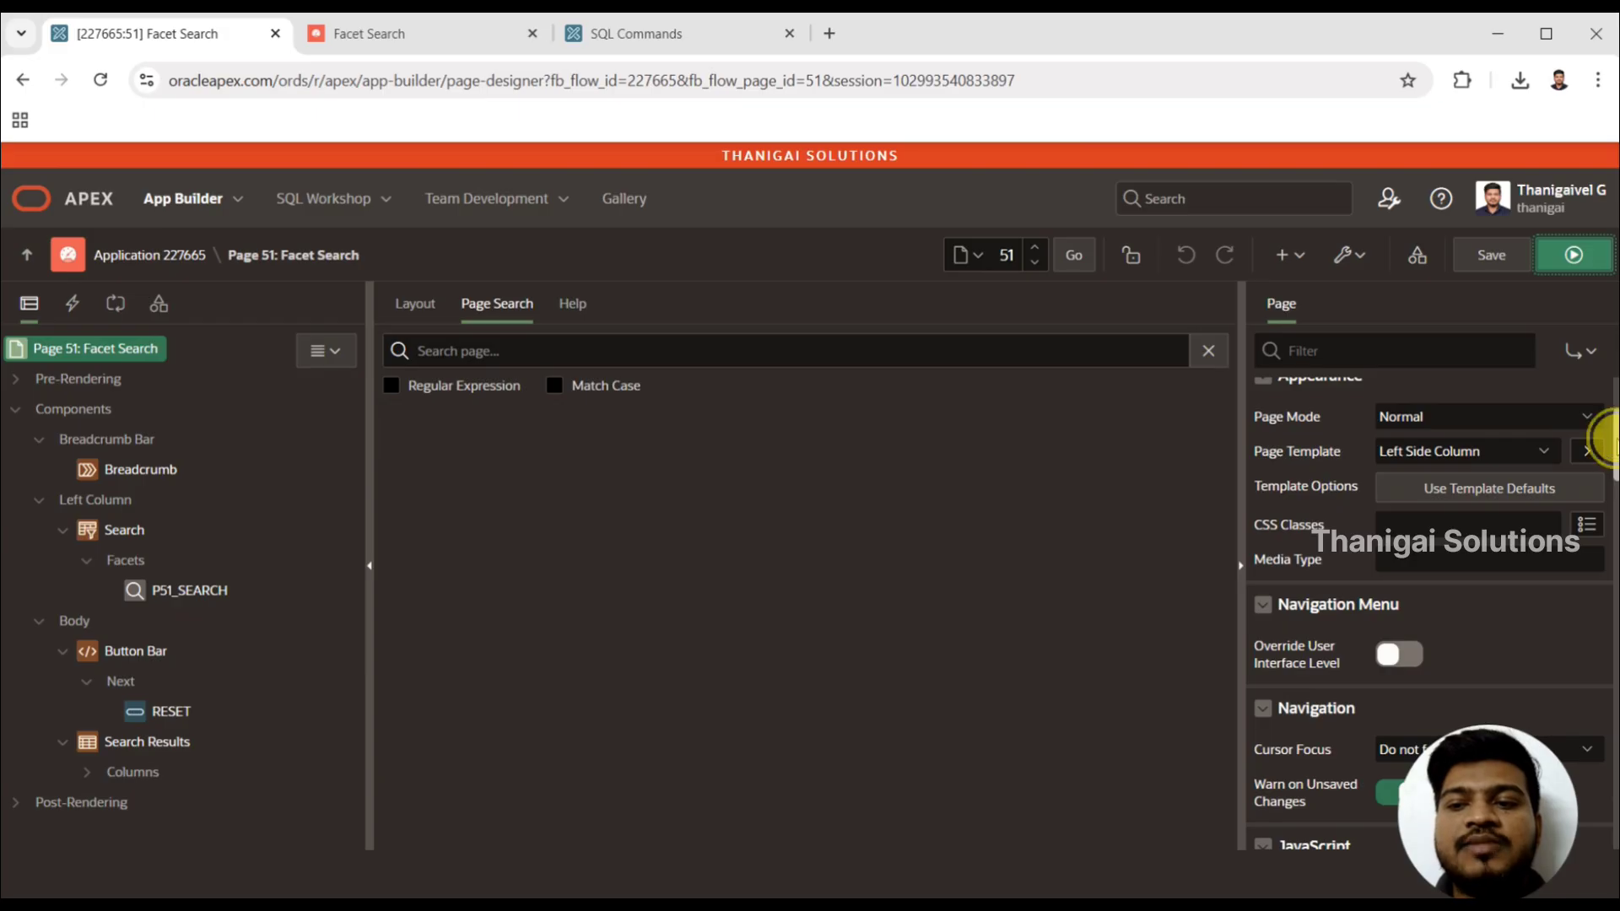
drag(1607, 439, 1583, 351)
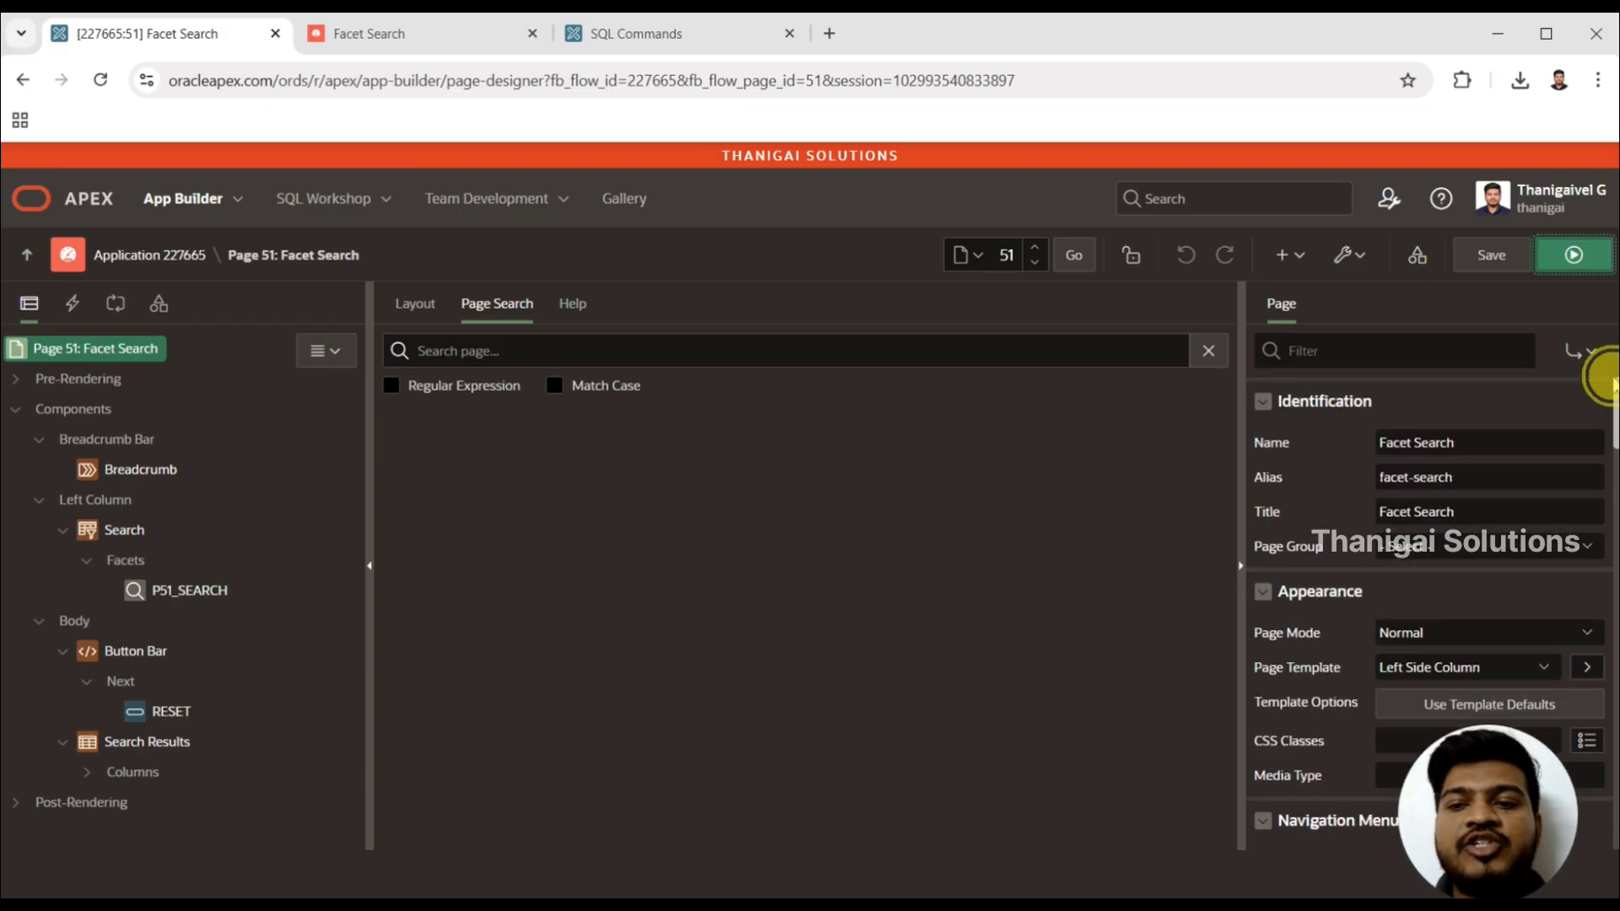
click(506, 49)
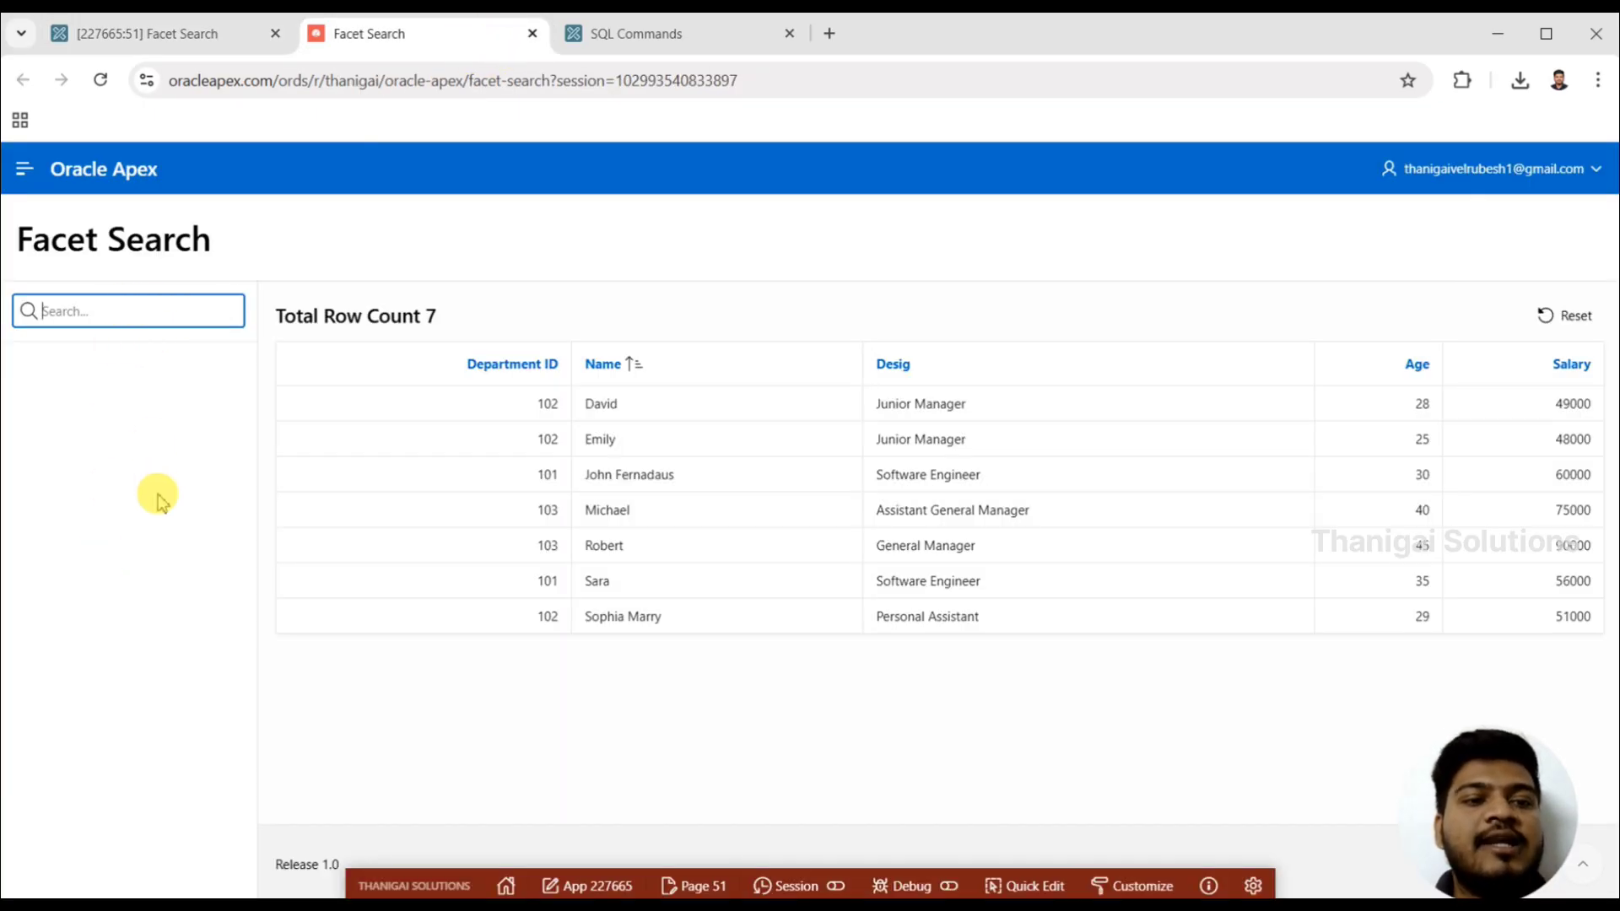
click(202, 34)
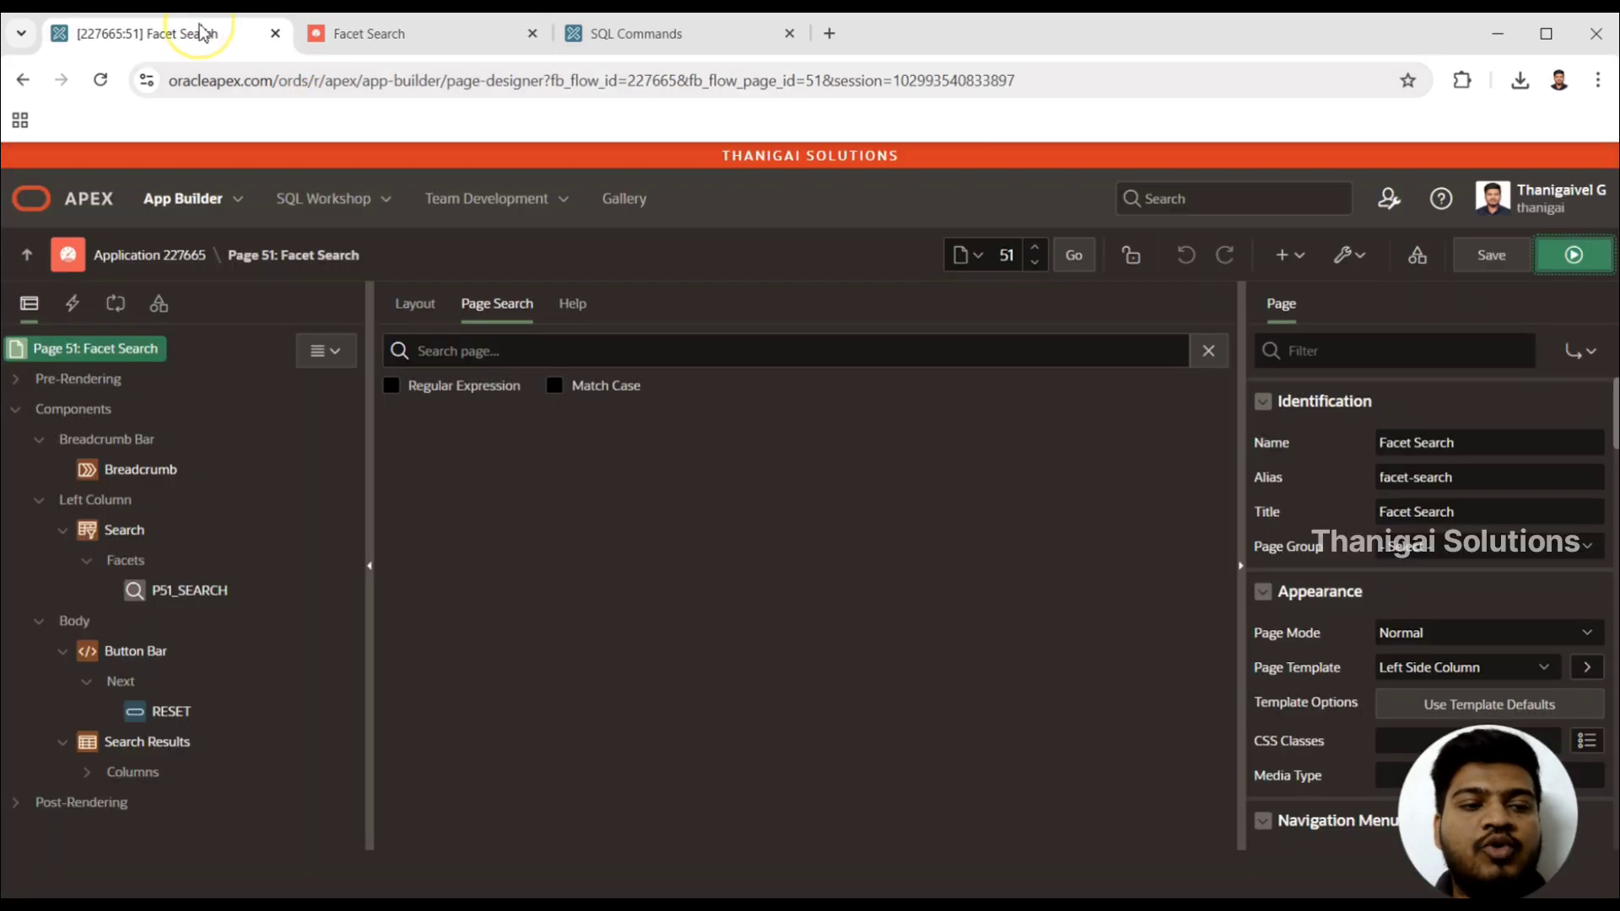
Examine the properties of the P51_SEARCH facet, the Search region and the Search Results region, and review the running page
click(172, 593)
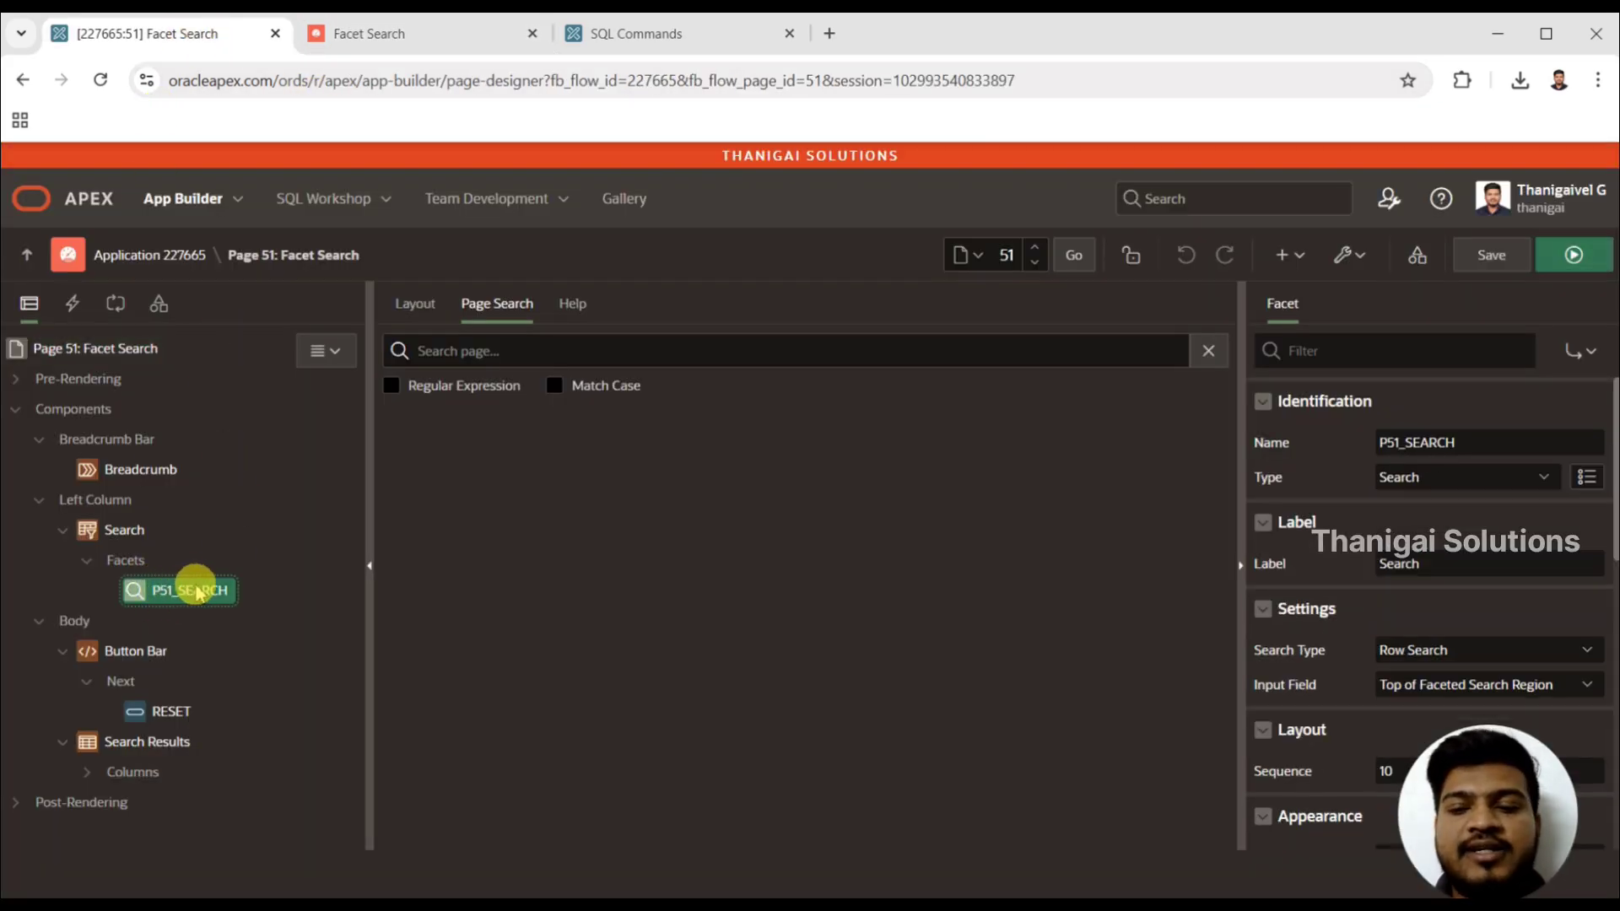
click(115, 533)
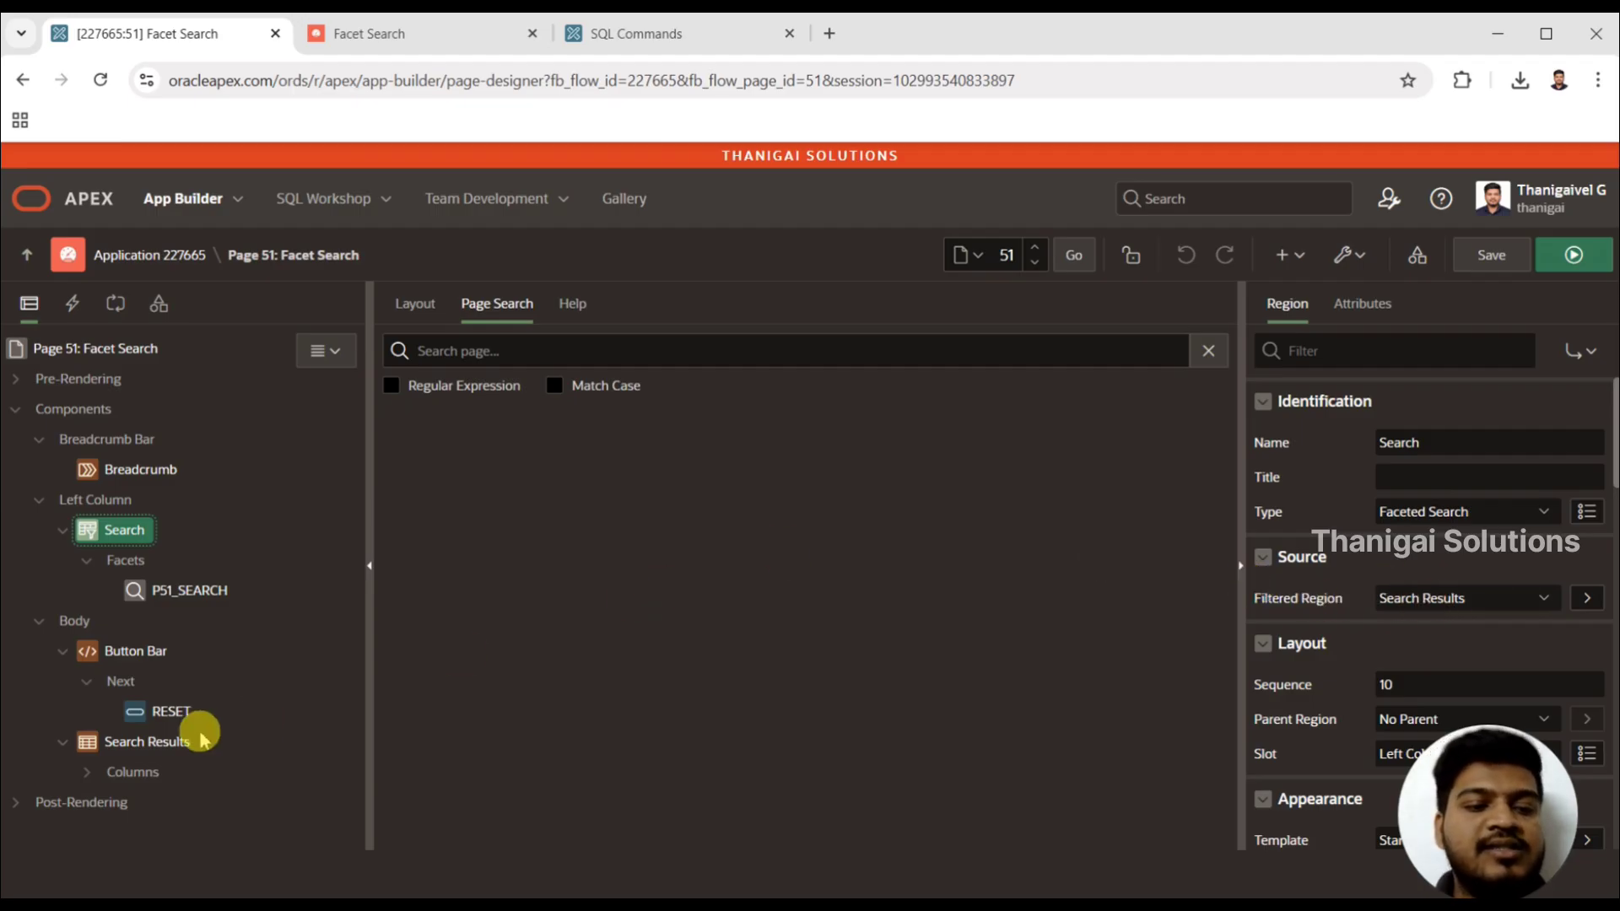
click(160, 741)
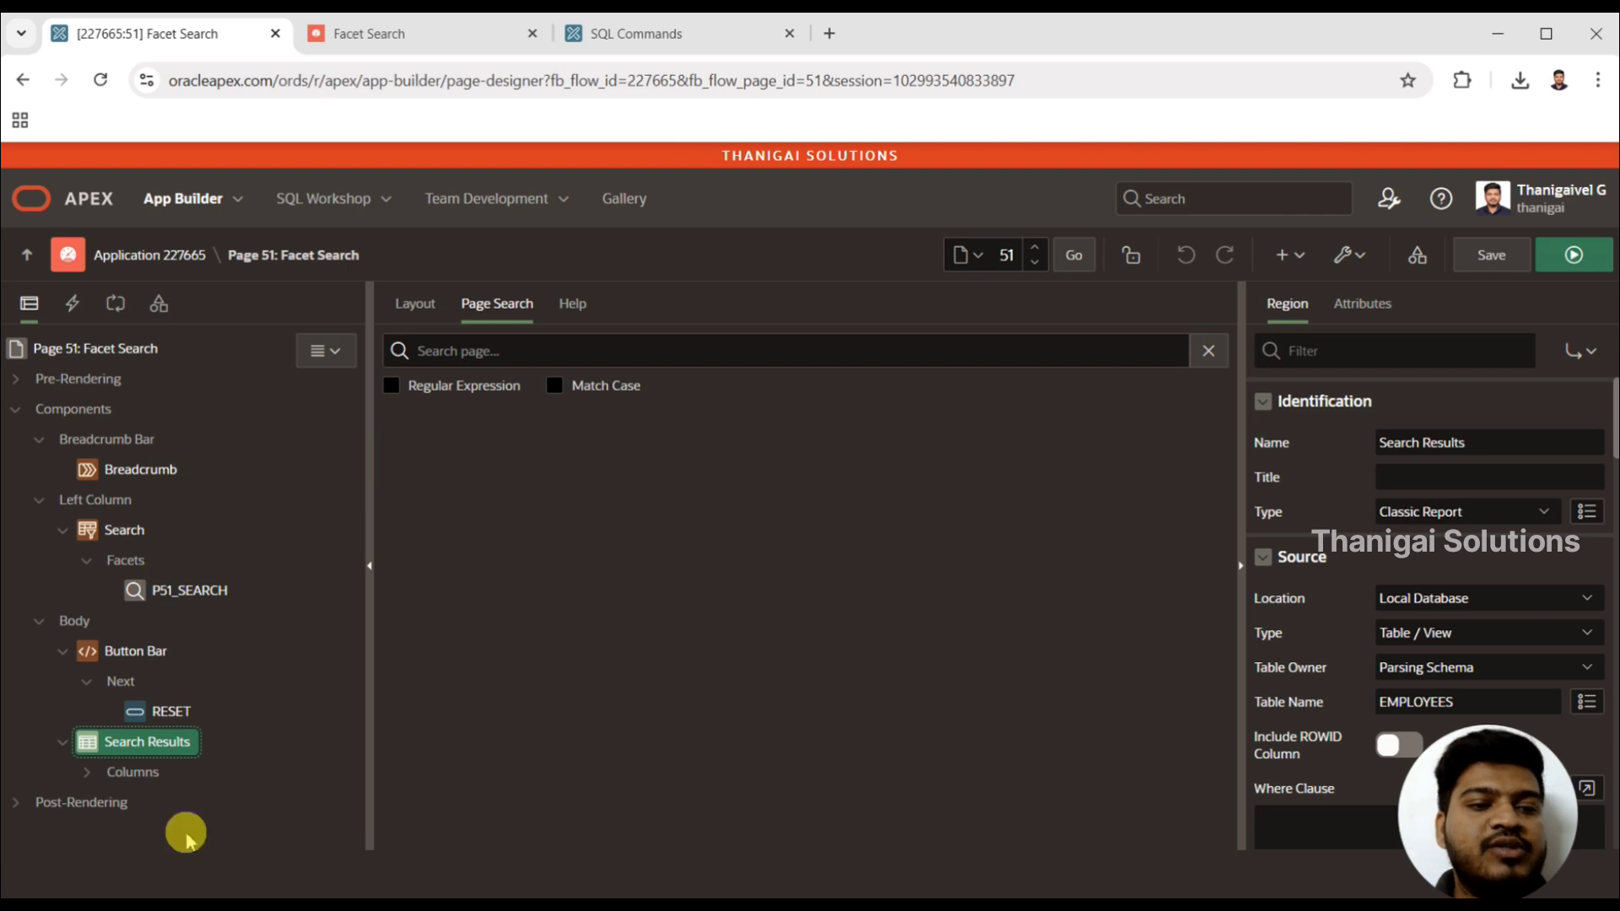
click(64, 530)
click(64, 530)
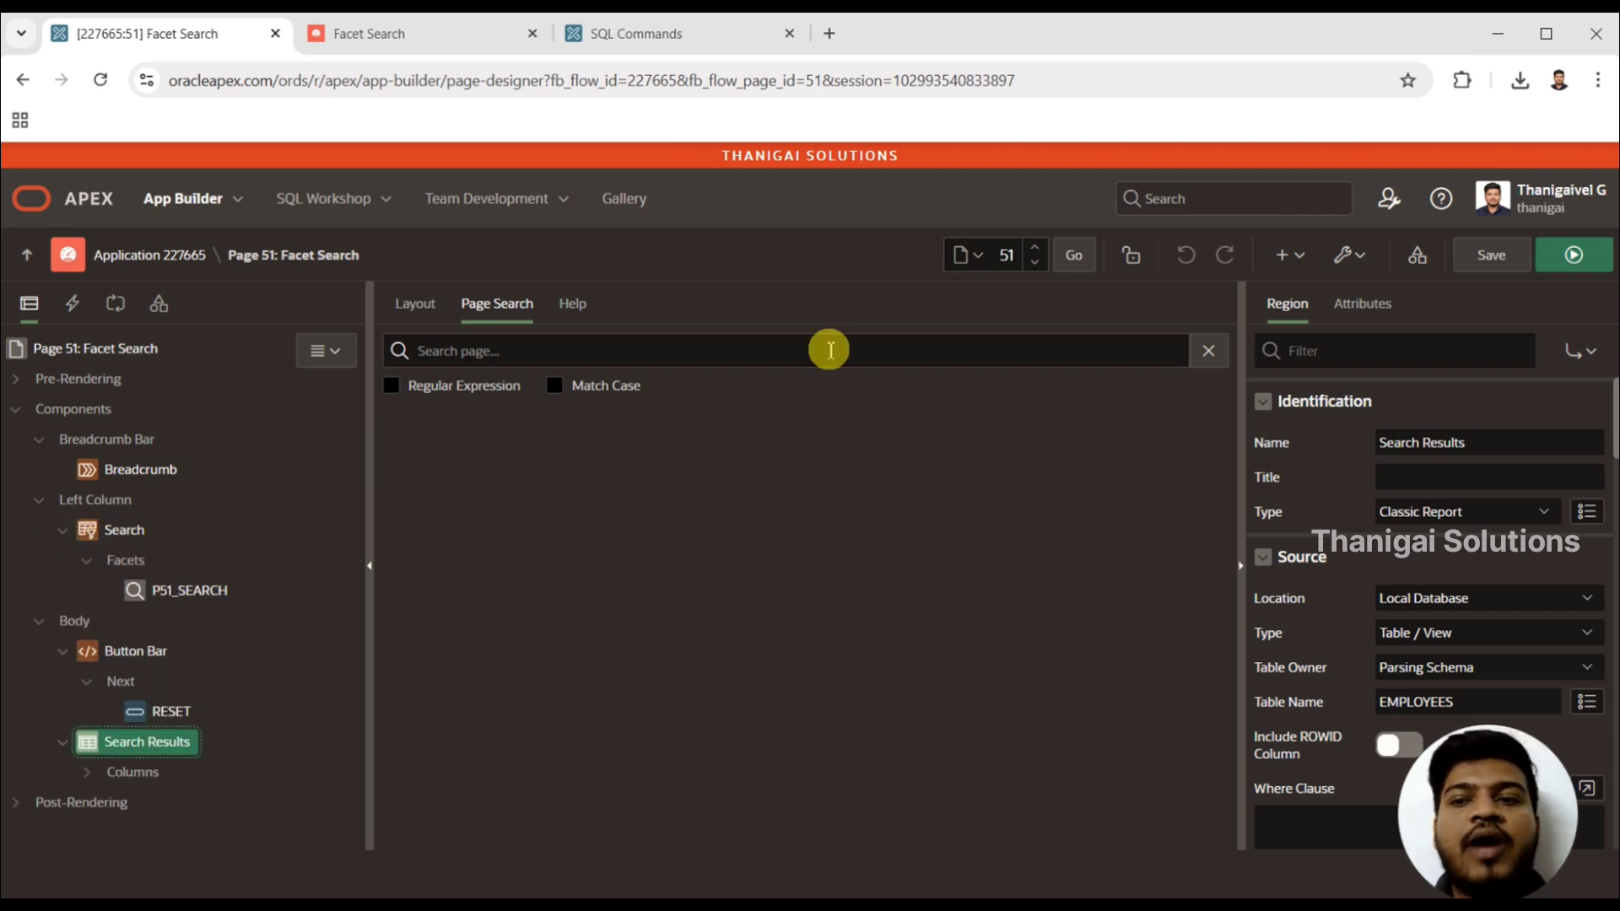
click(1574, 255)
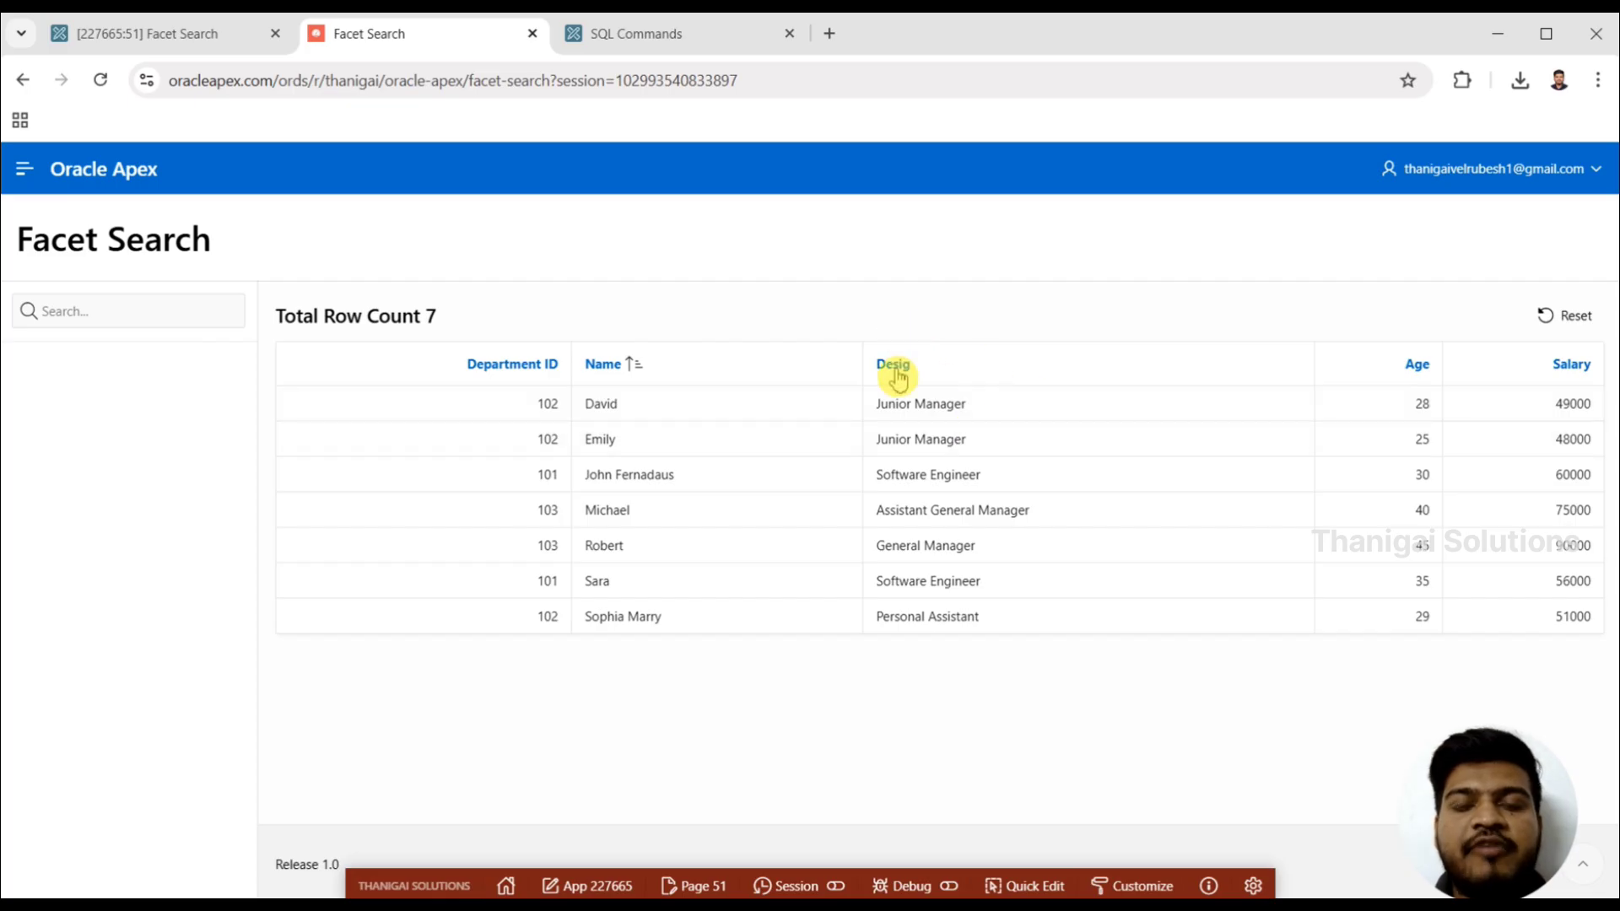
click(163, 35)
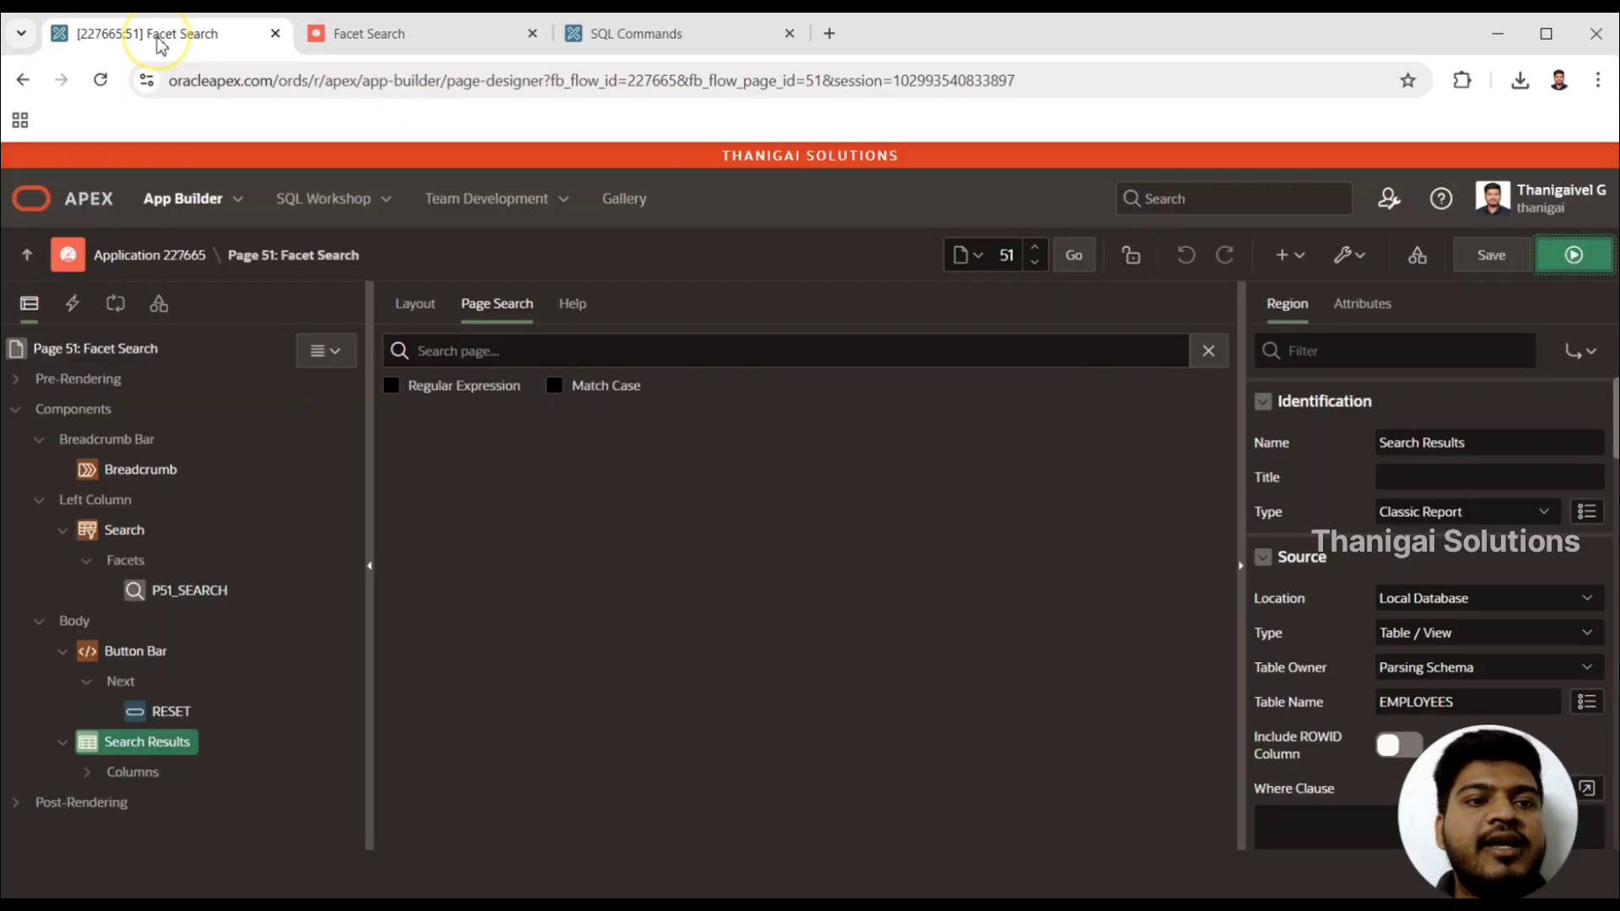
Add a new facet to the Search region and label it Designation
click(138, 561)
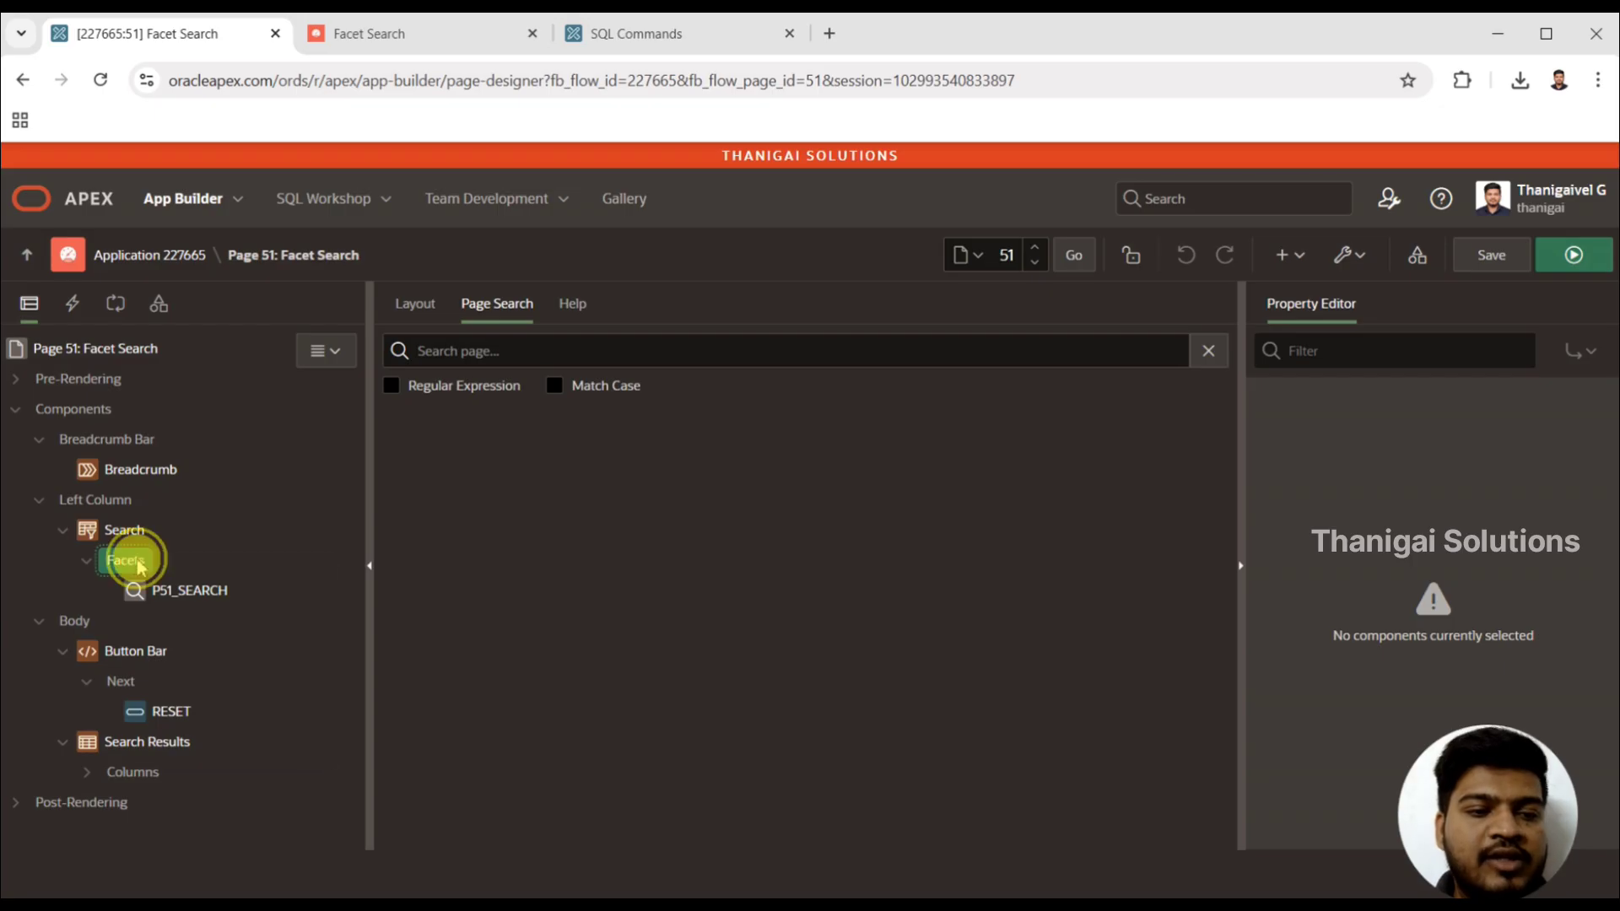
right_click(135, 562)
click(192, 602)
click(192, 597)
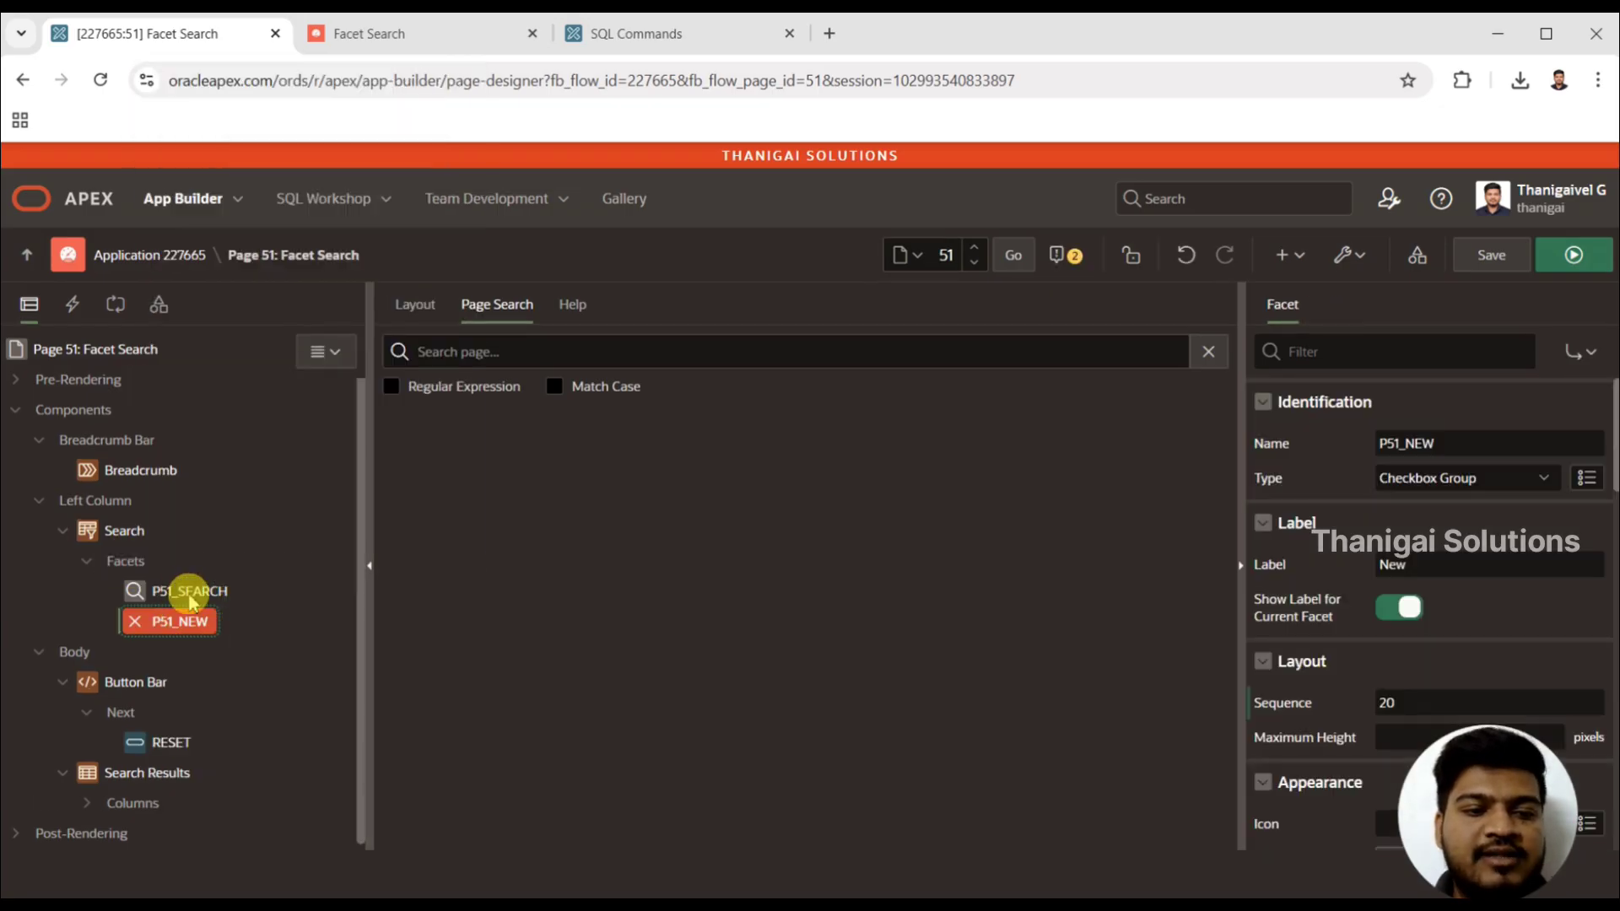
double_click(1428, 566)
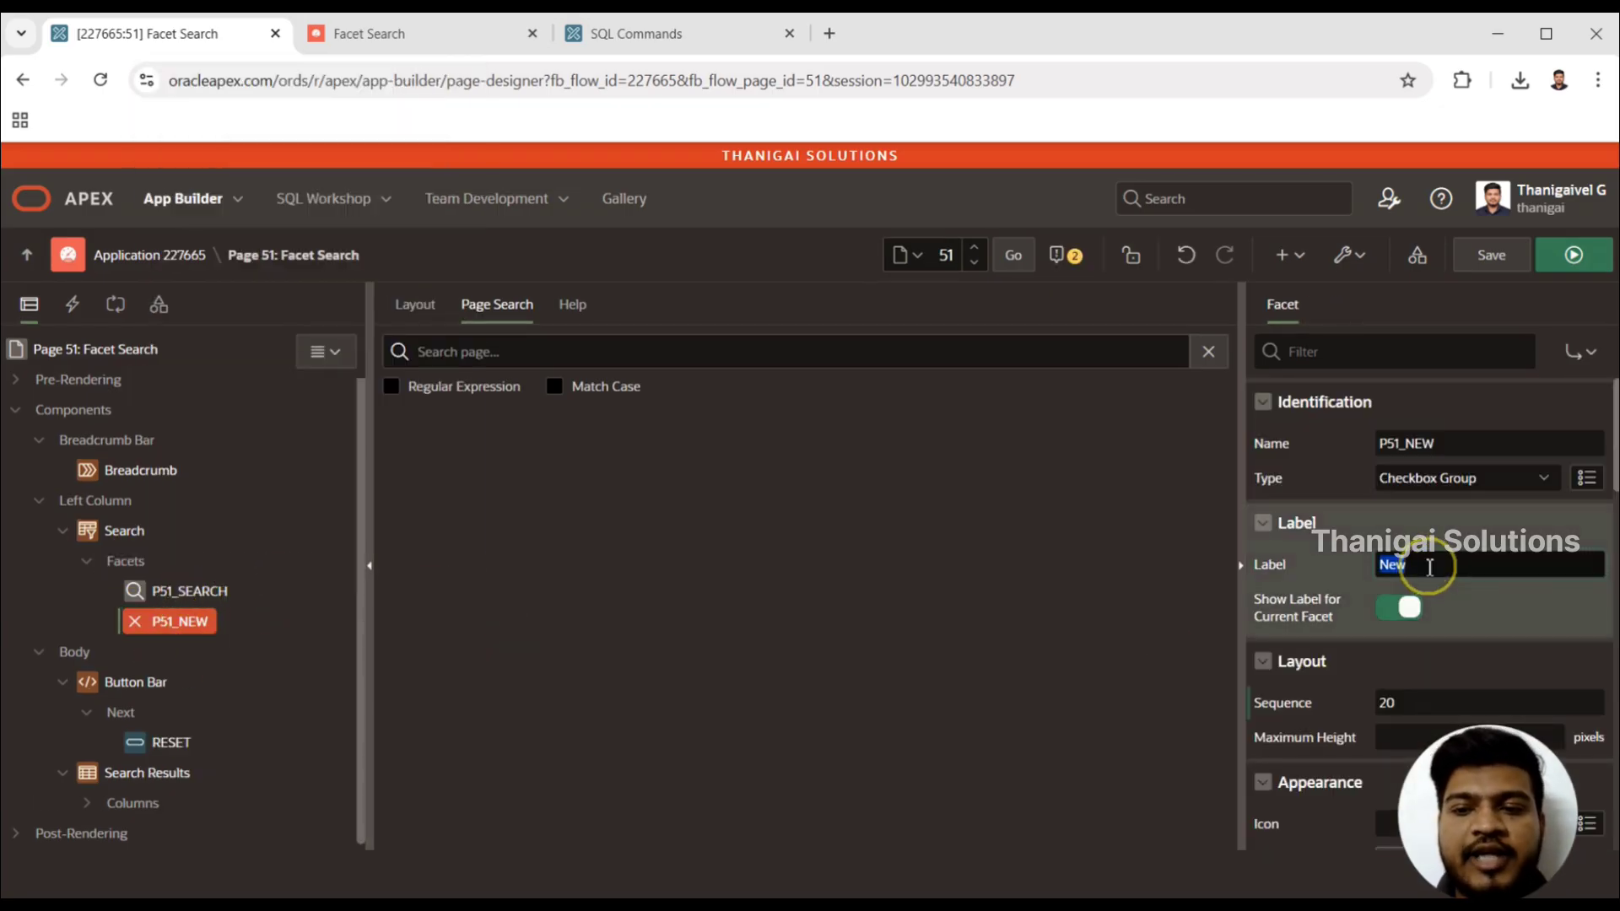
text(Designation)
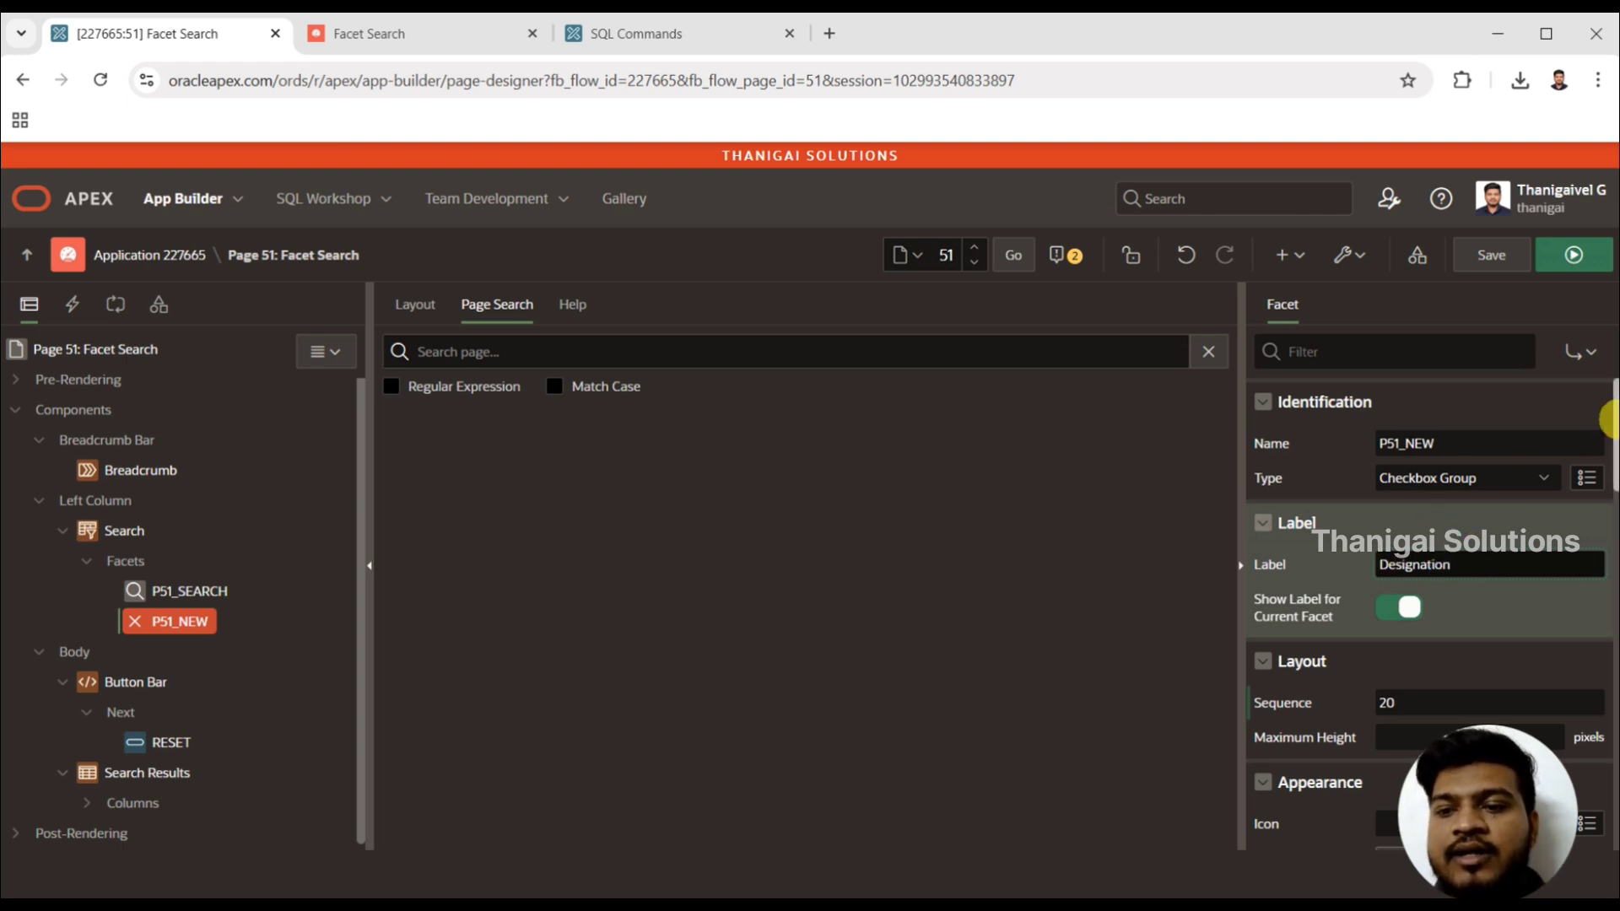
Set the Designation facet's list of values type to Distinct Values
drag(1616, 419, 1616, 524)
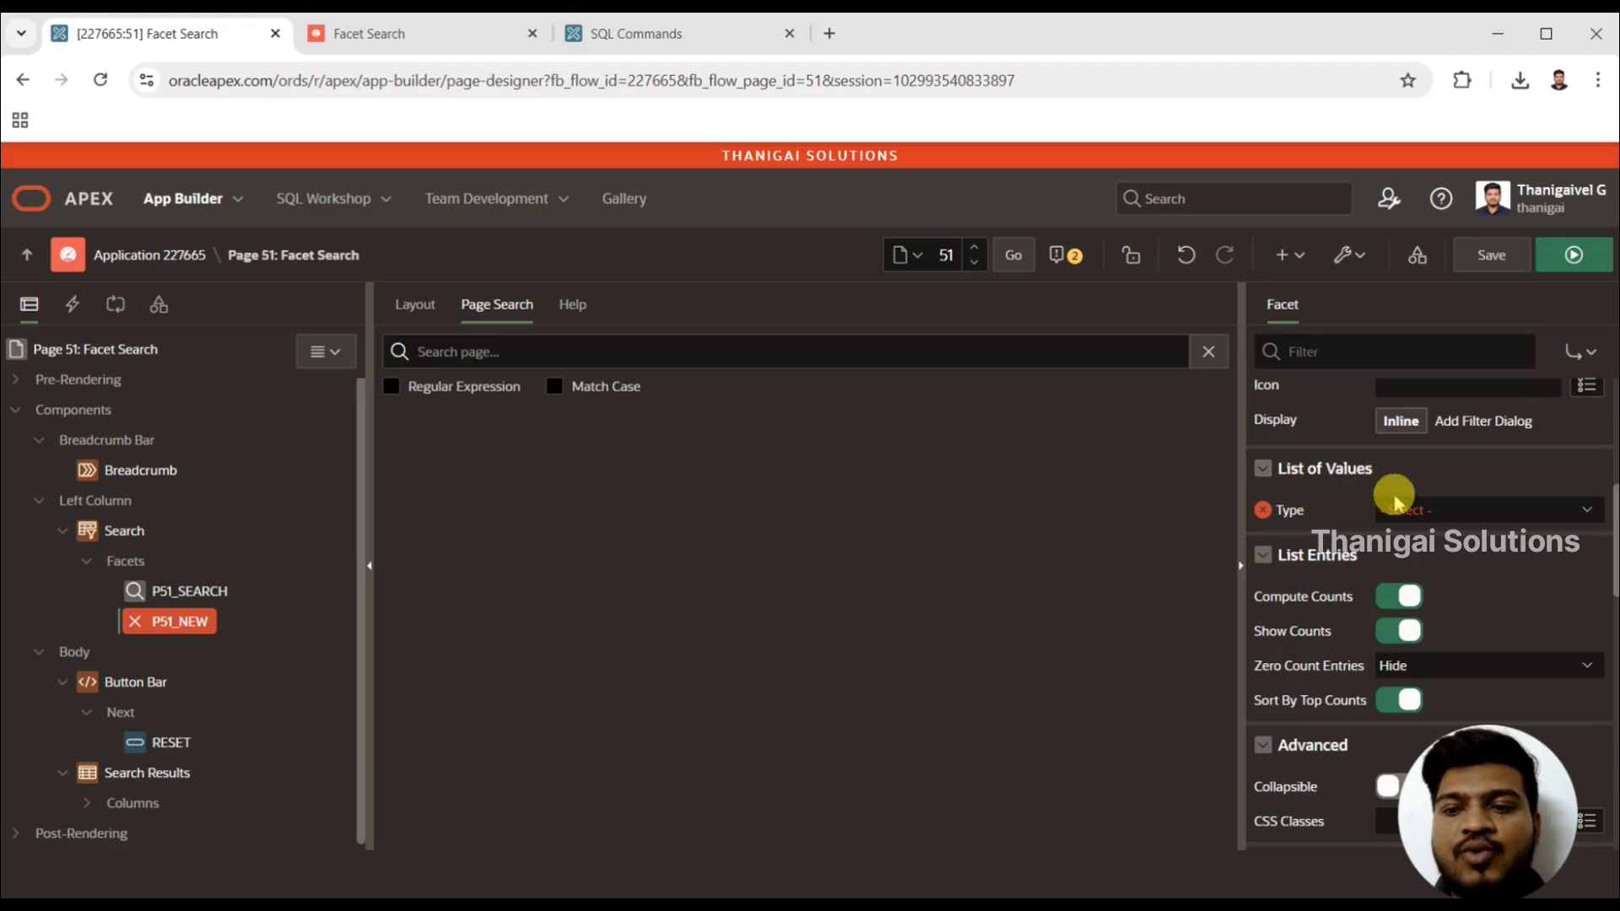
click(1397, 508)
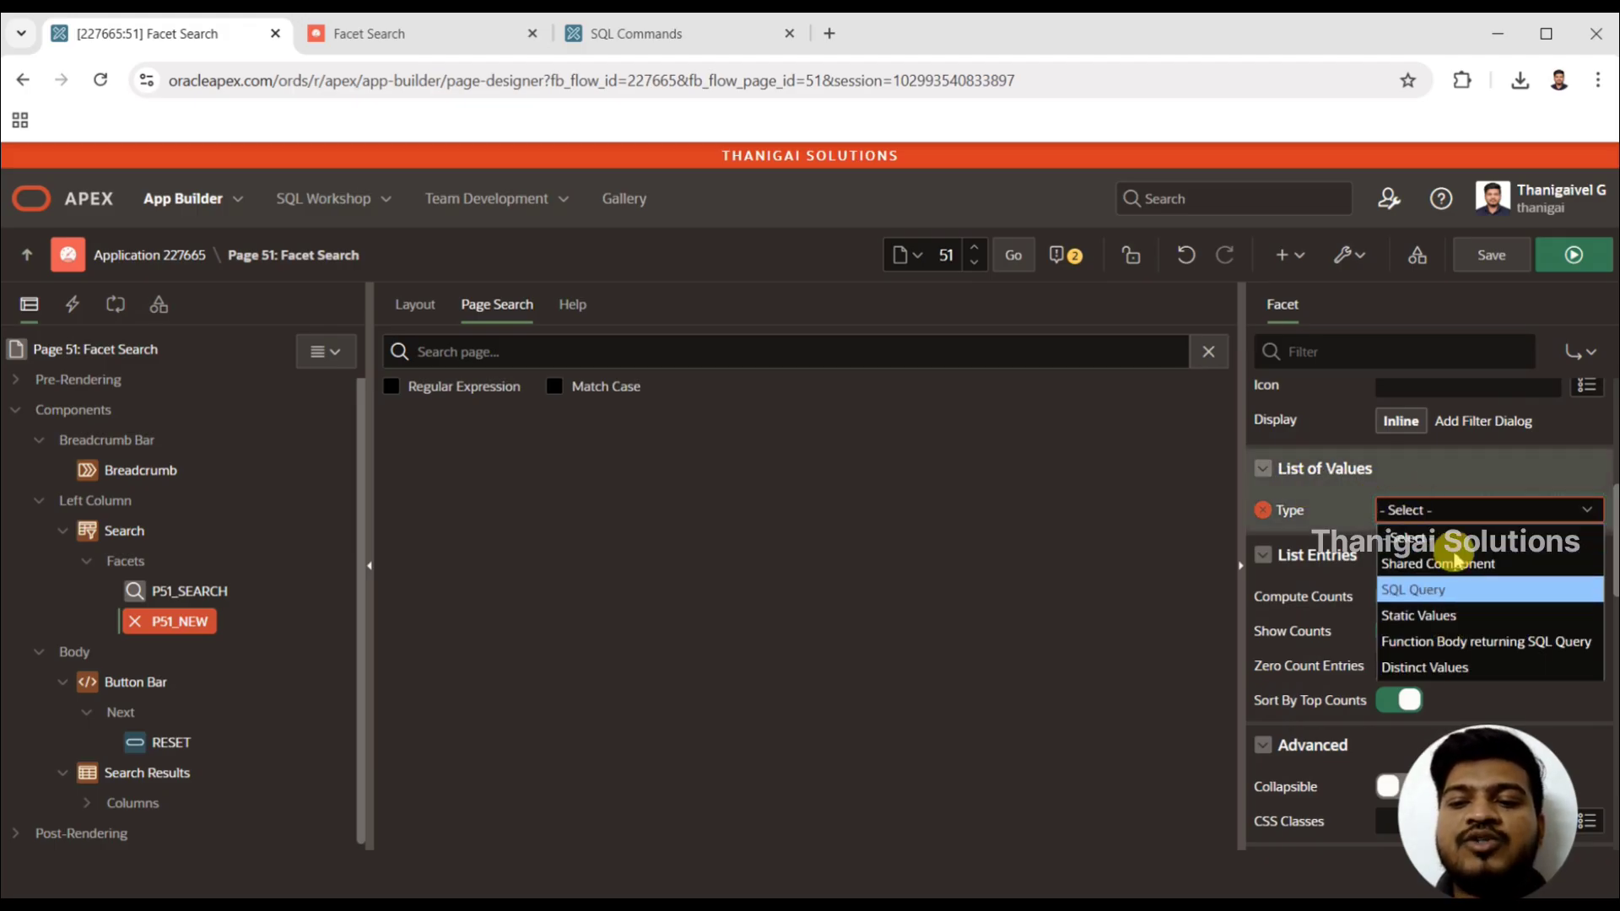
click(1439, 675)
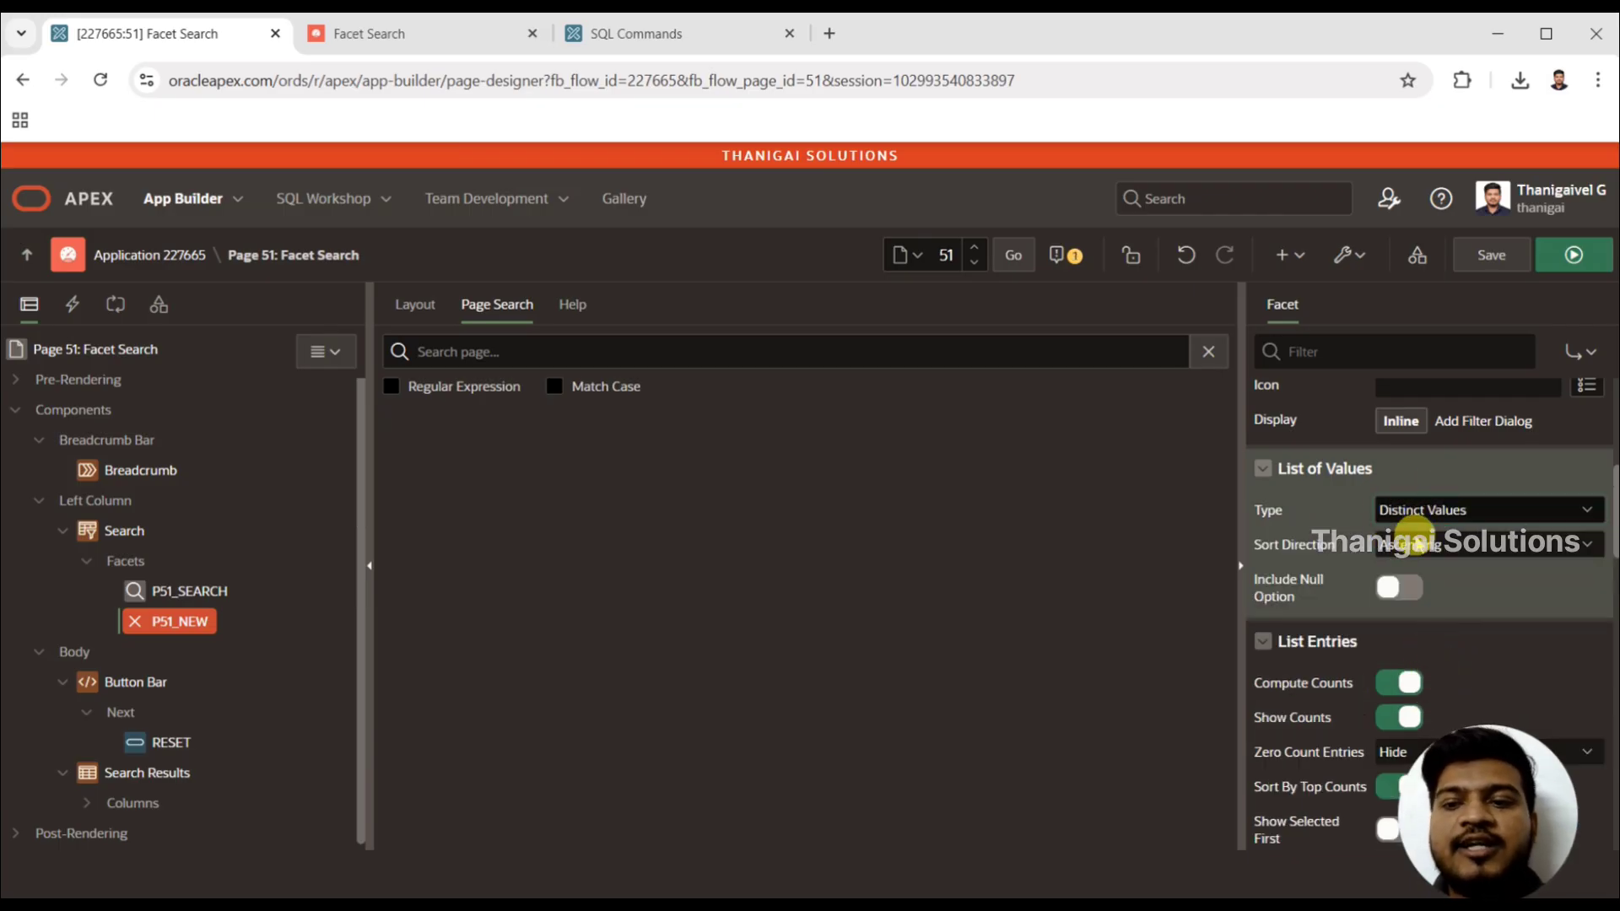
drag(1611, 493, 1613, 512)
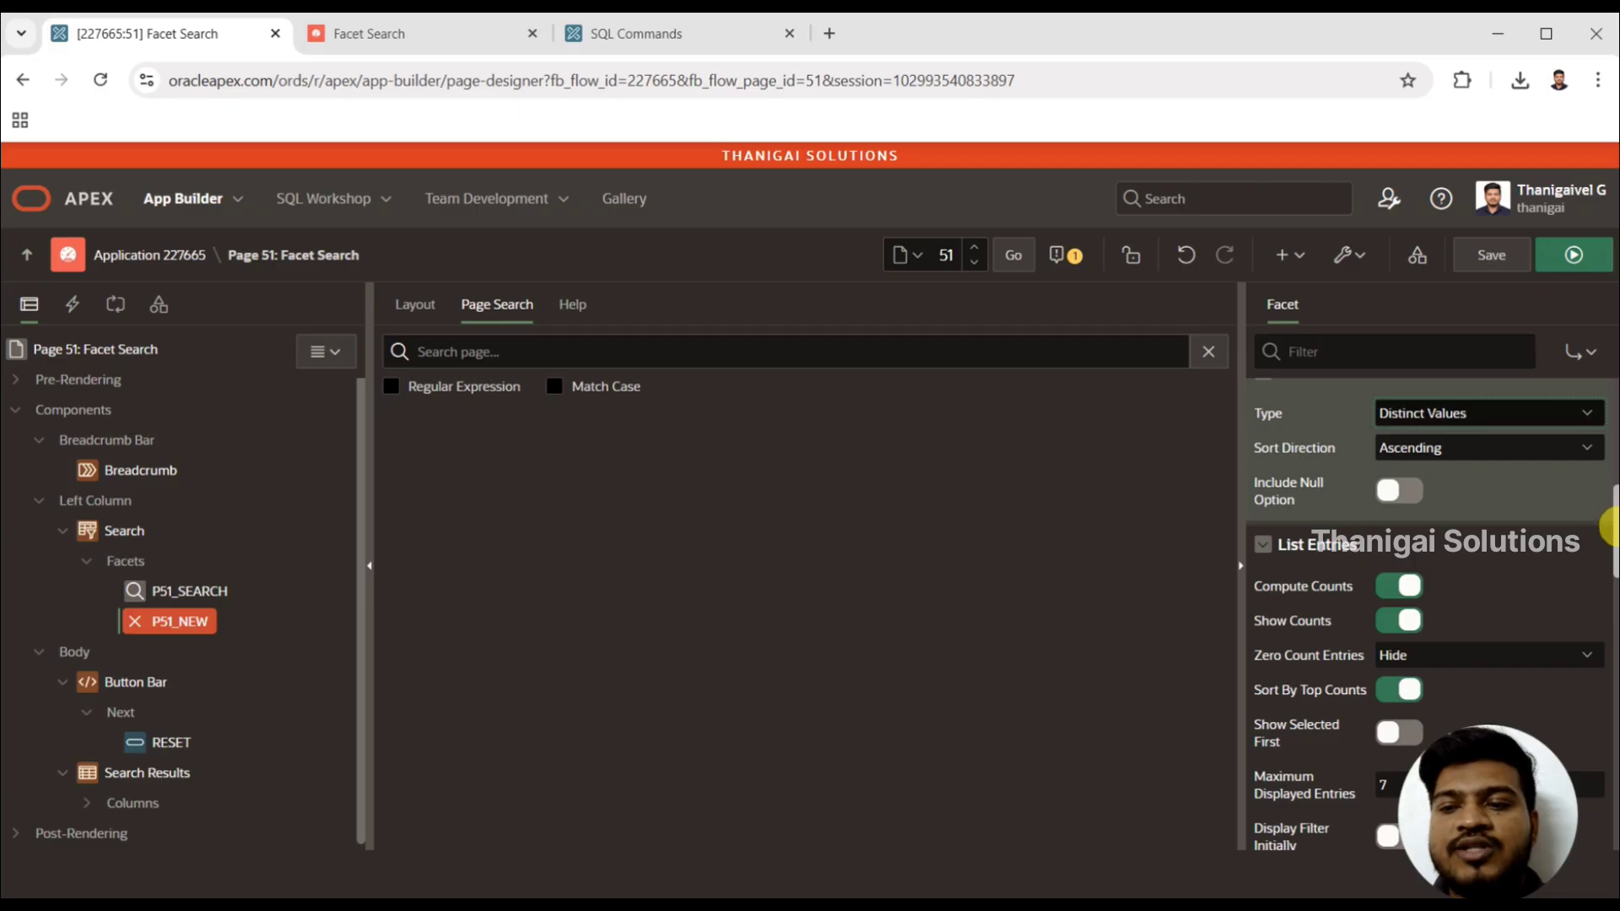
Find the designation column under Search Results and pick up its column name, DESIG, for the facet's source
drag(1613, 510, 1613, 604)
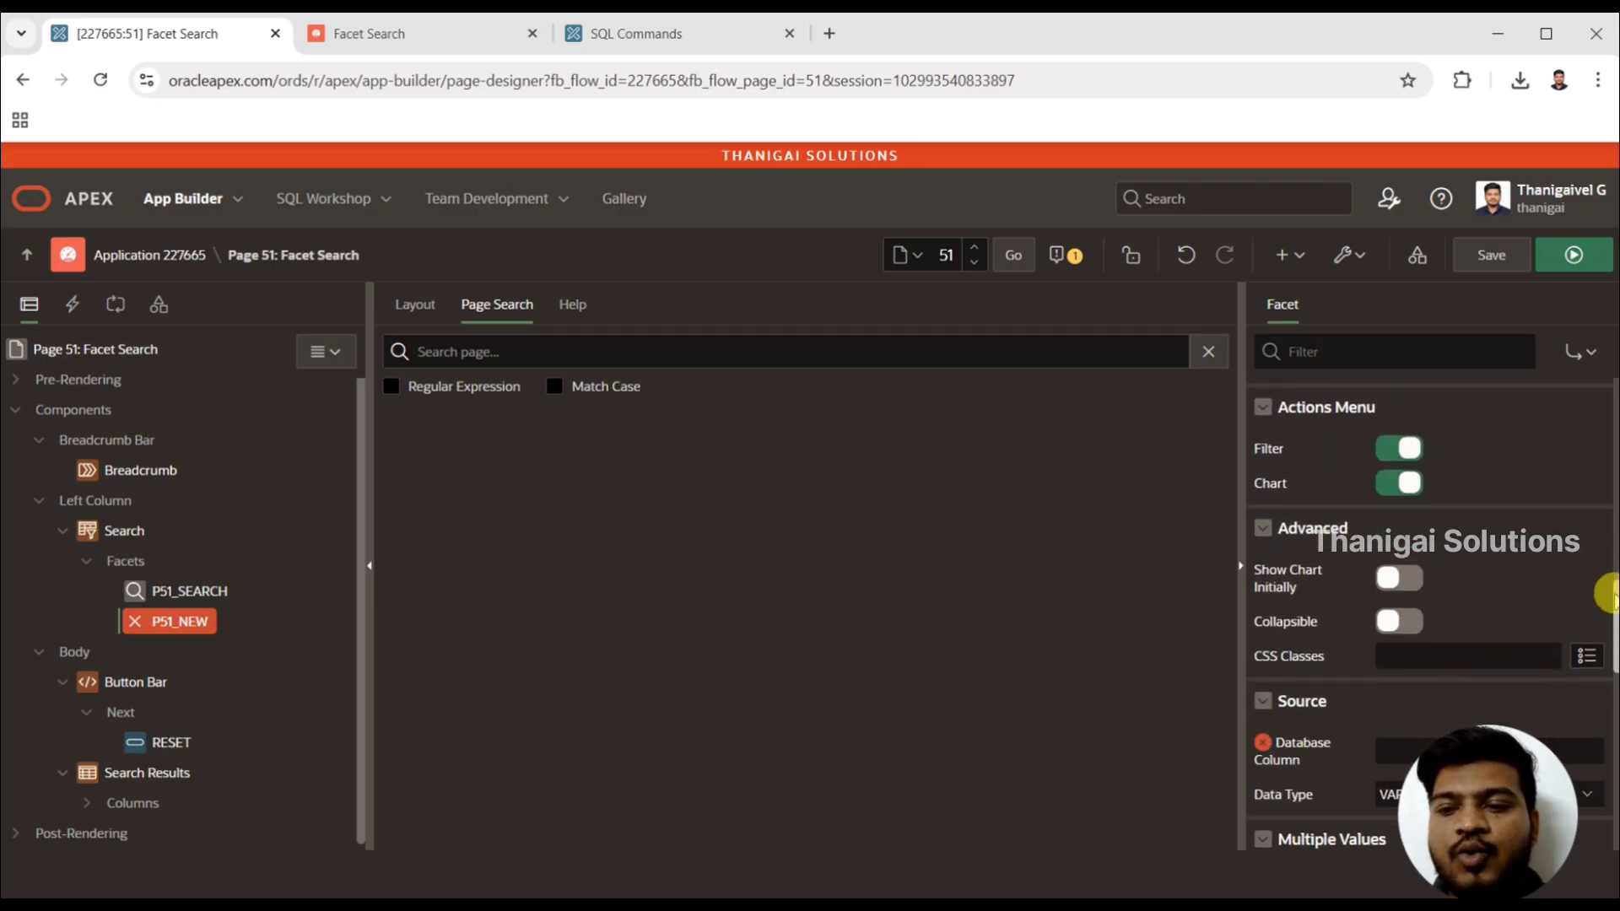
scroll(1455, 601, down, 2)
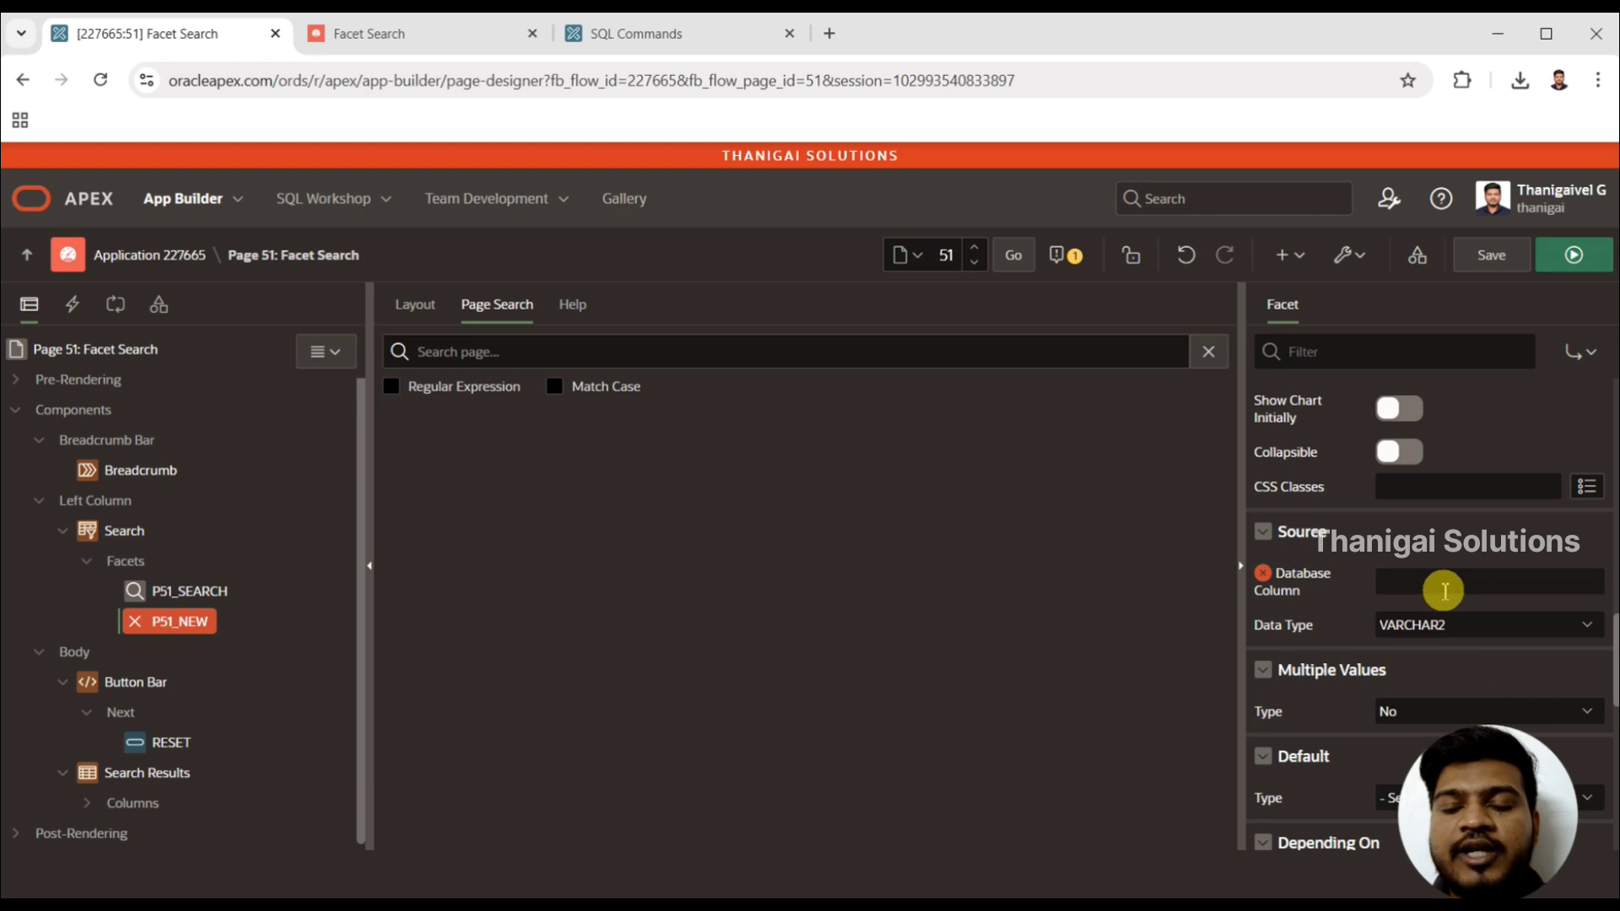
click(1444, 590)
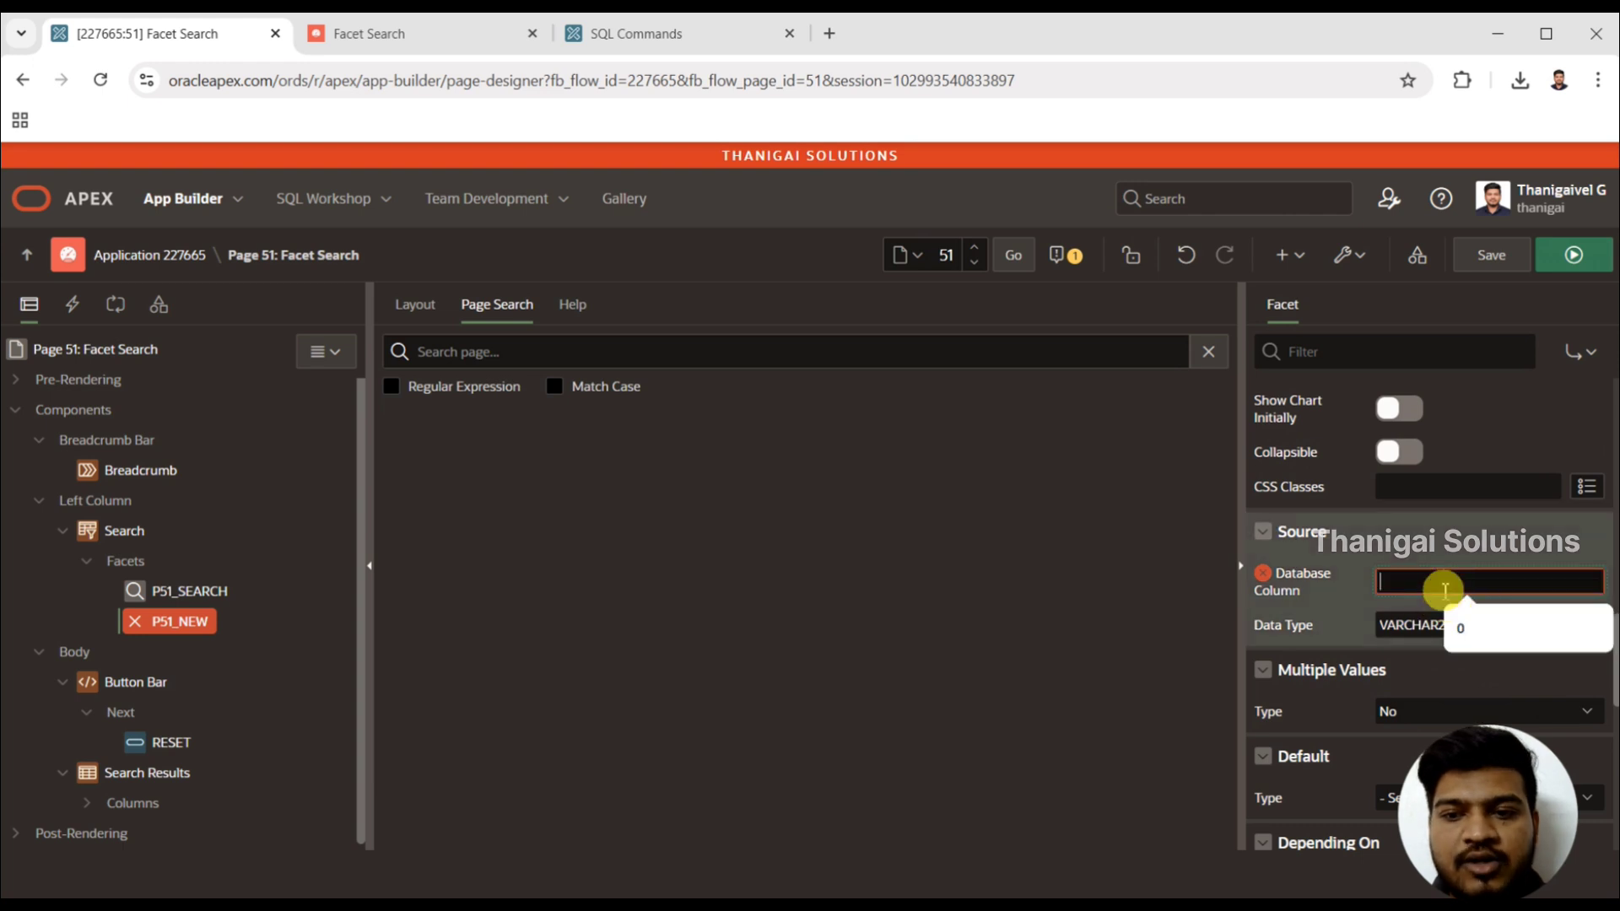
click(85, 808)
drag(360, 624, 358, 760)
click(170, 736)
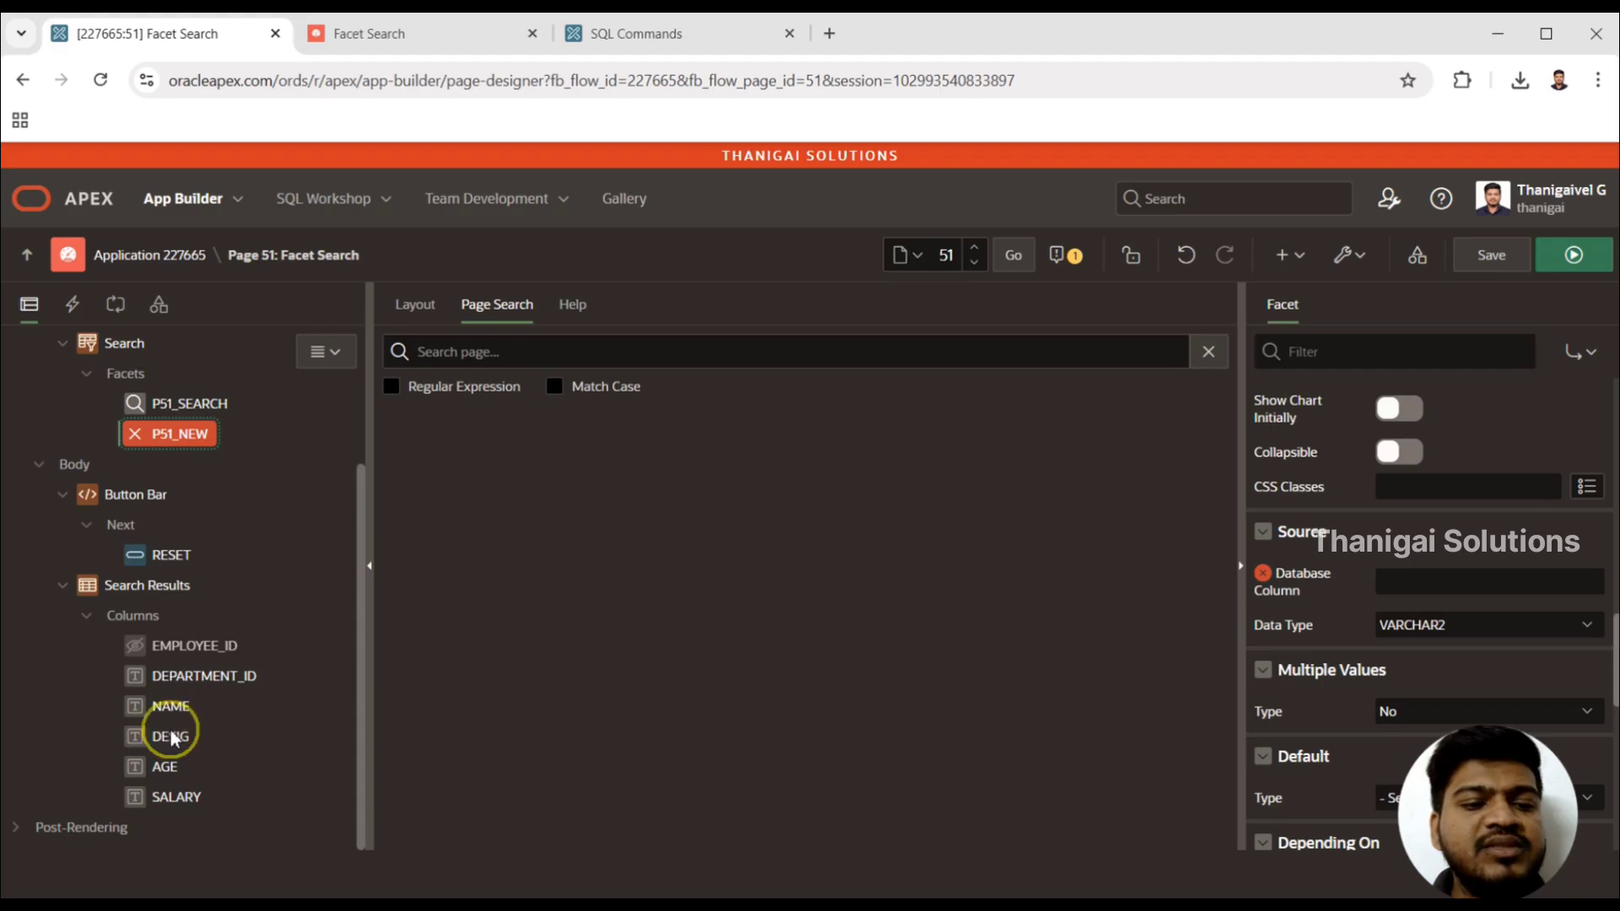
double_click(1404, 446)
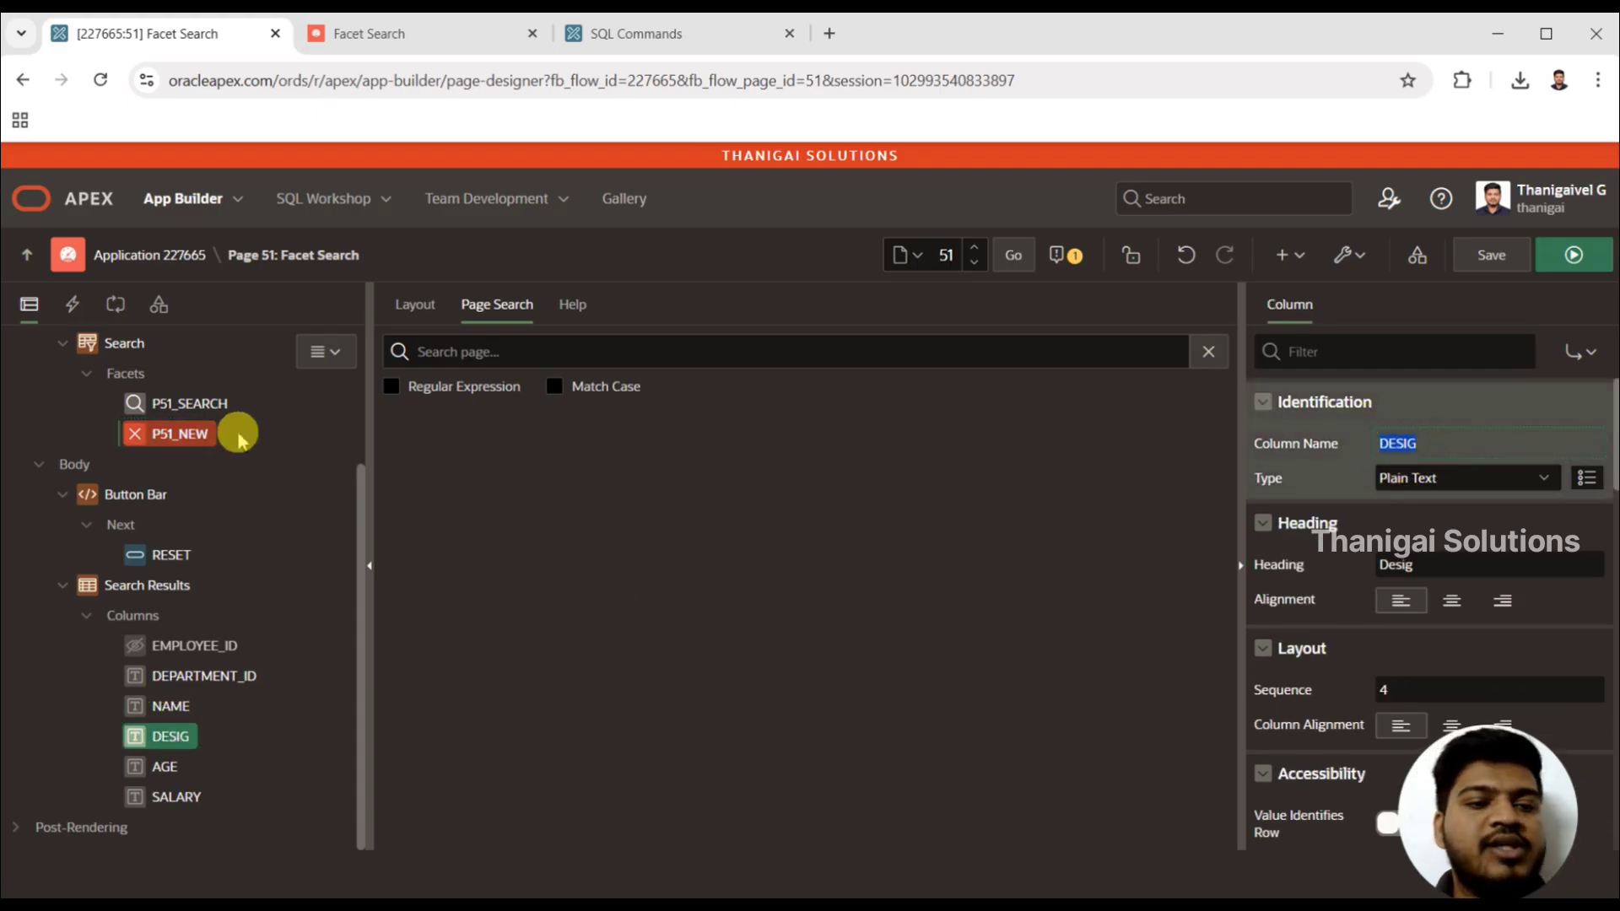
Rename the Designation facet P51_DESIG and use DESIG as its source database column
click(198, 429)
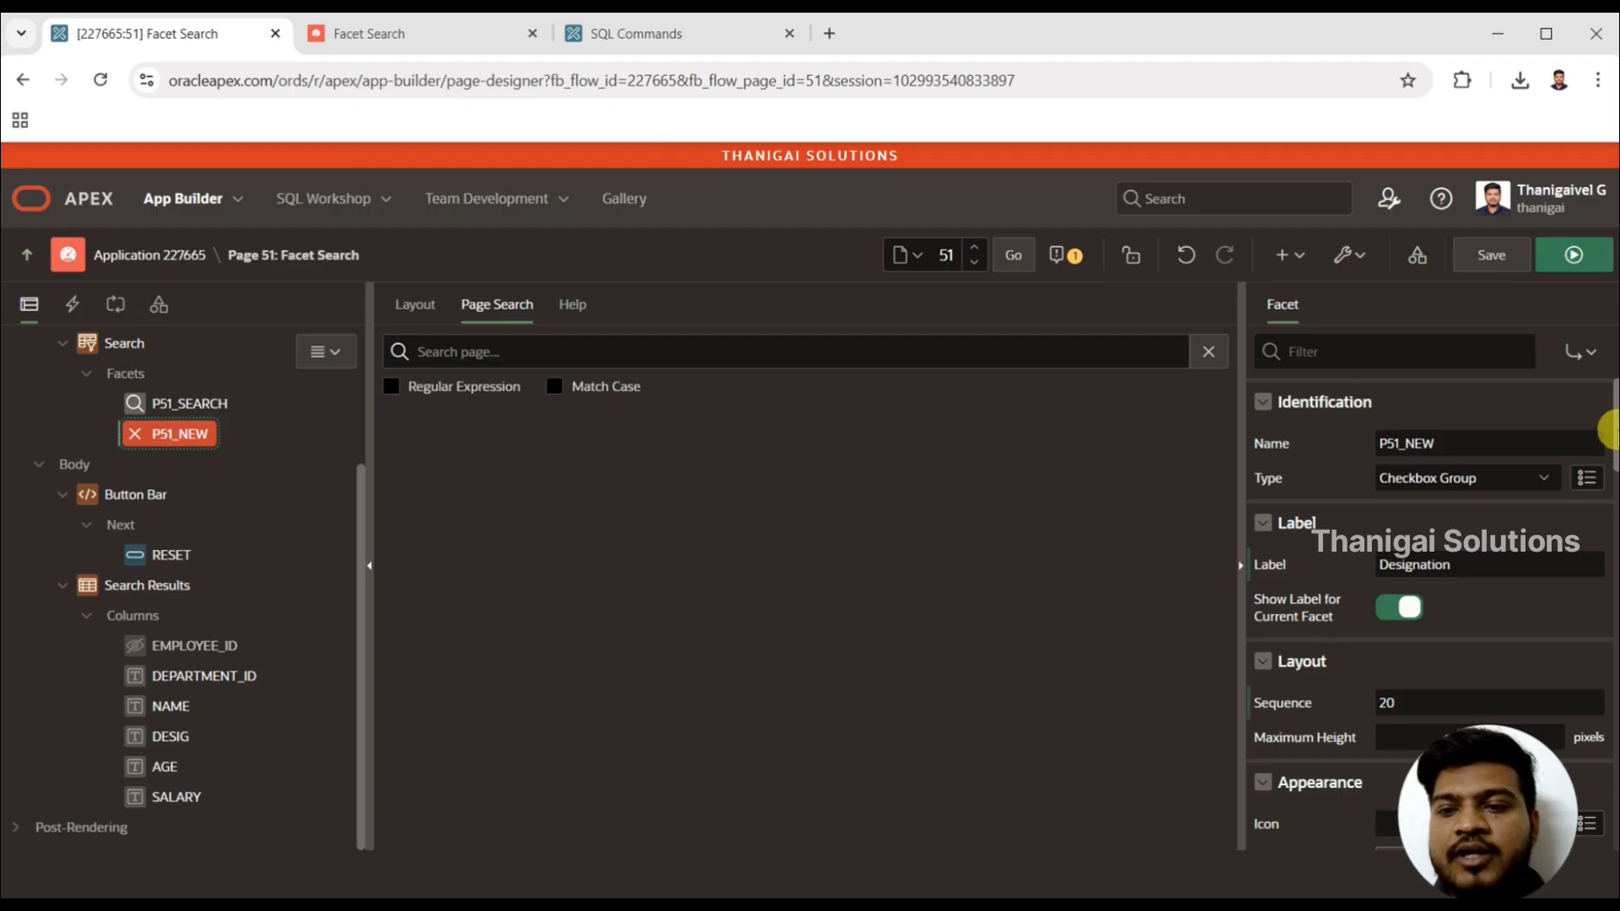
click(1474, 445)
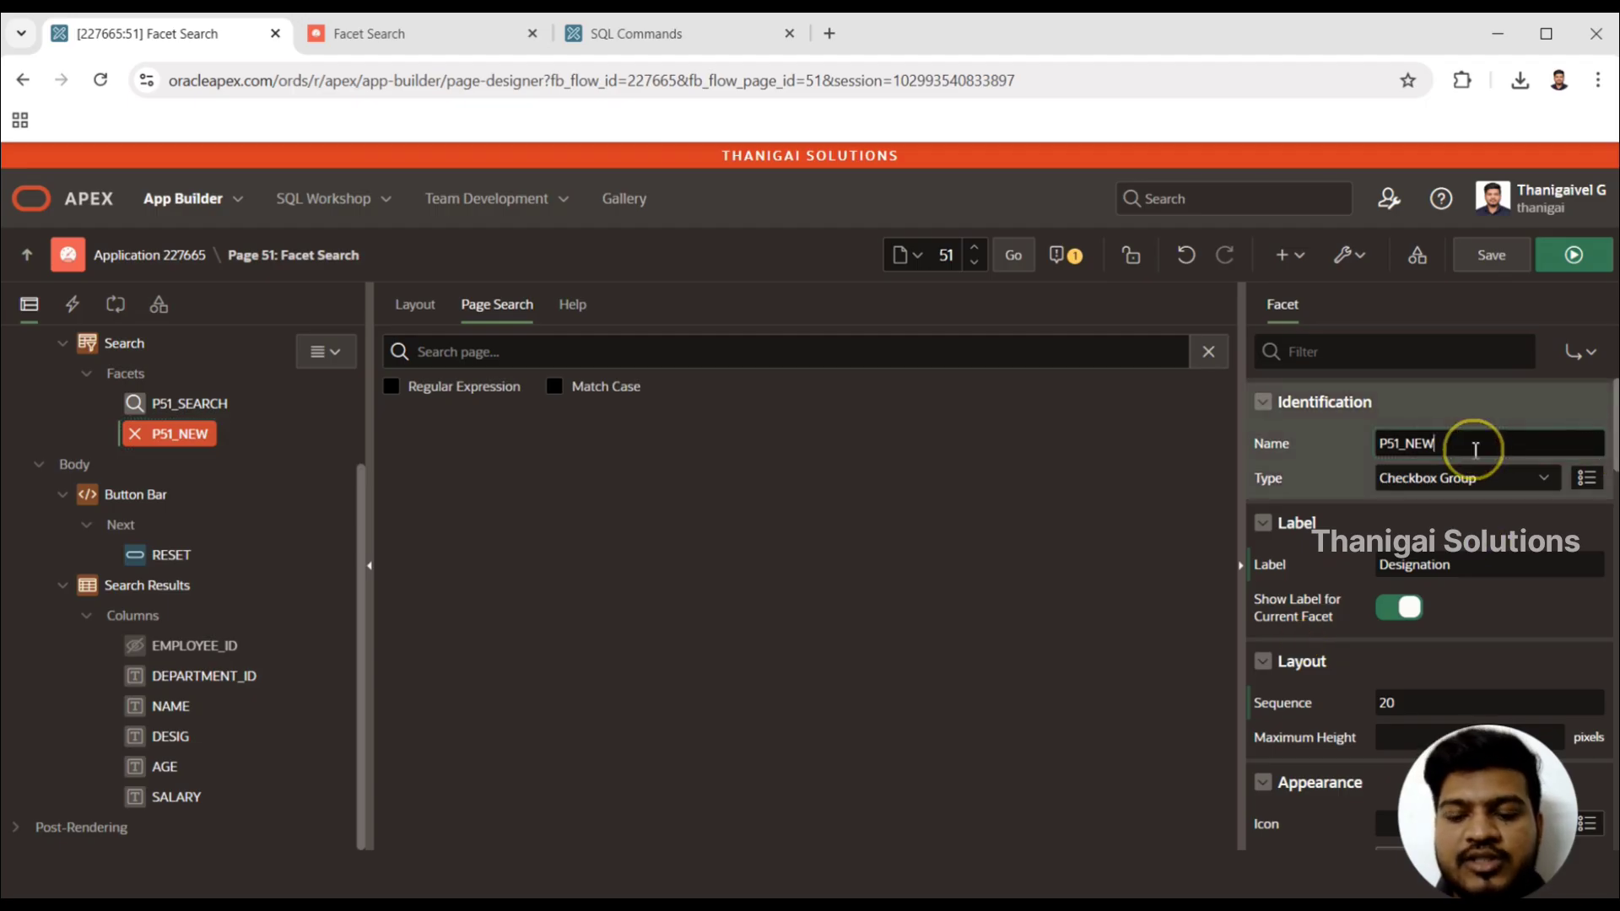
key(BackSpace)
key(BackSpace)
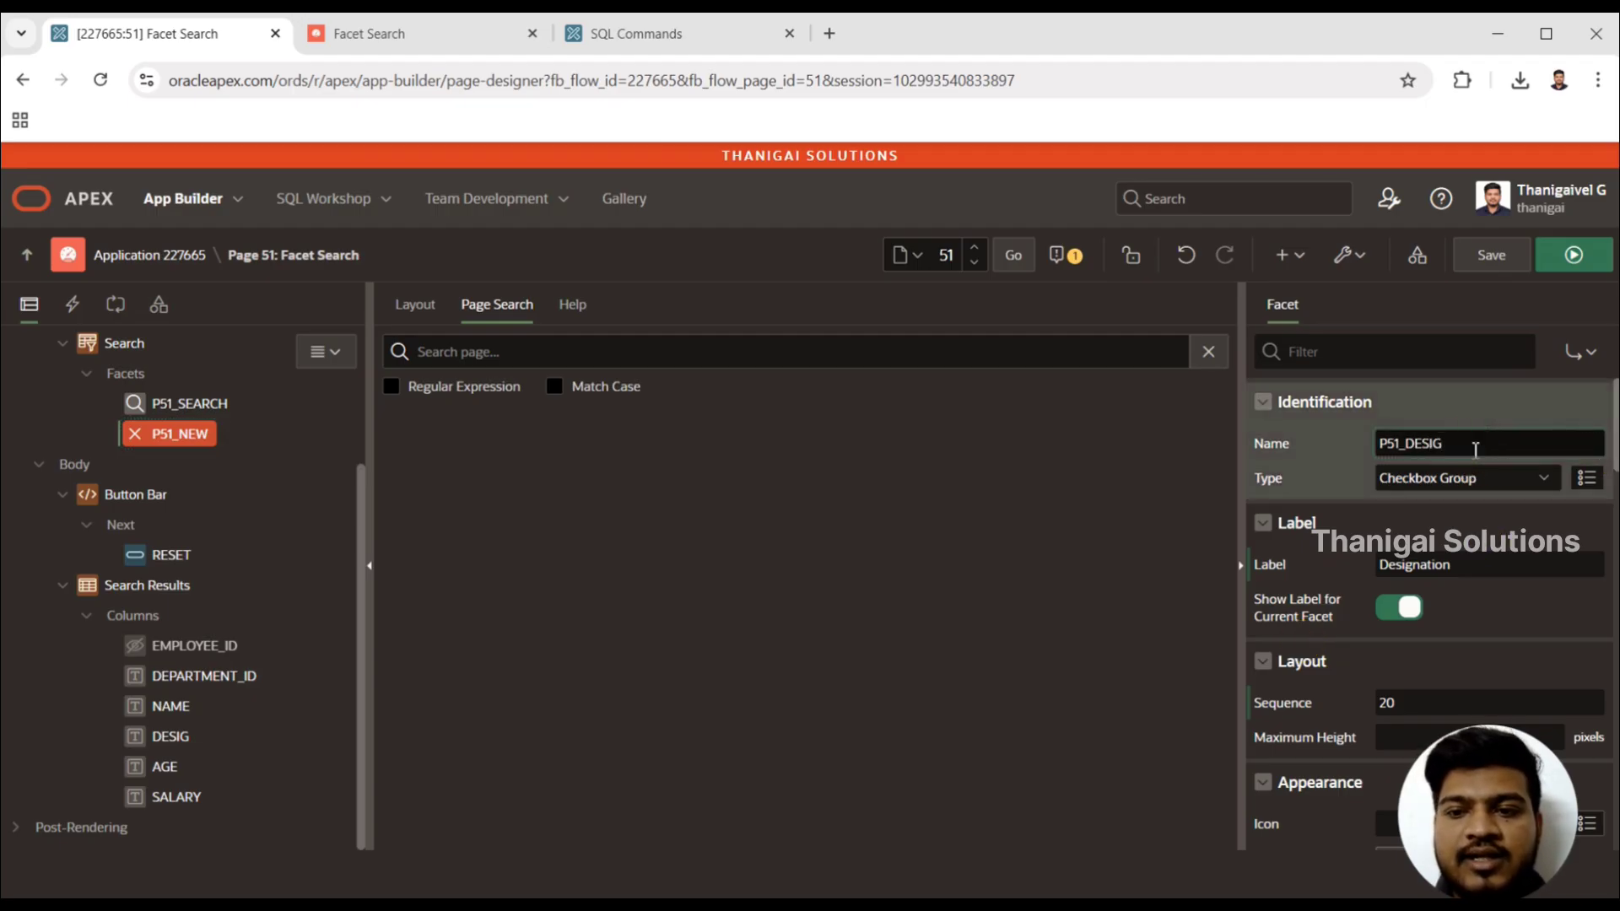
drag(1611, 399, 1605, 589)
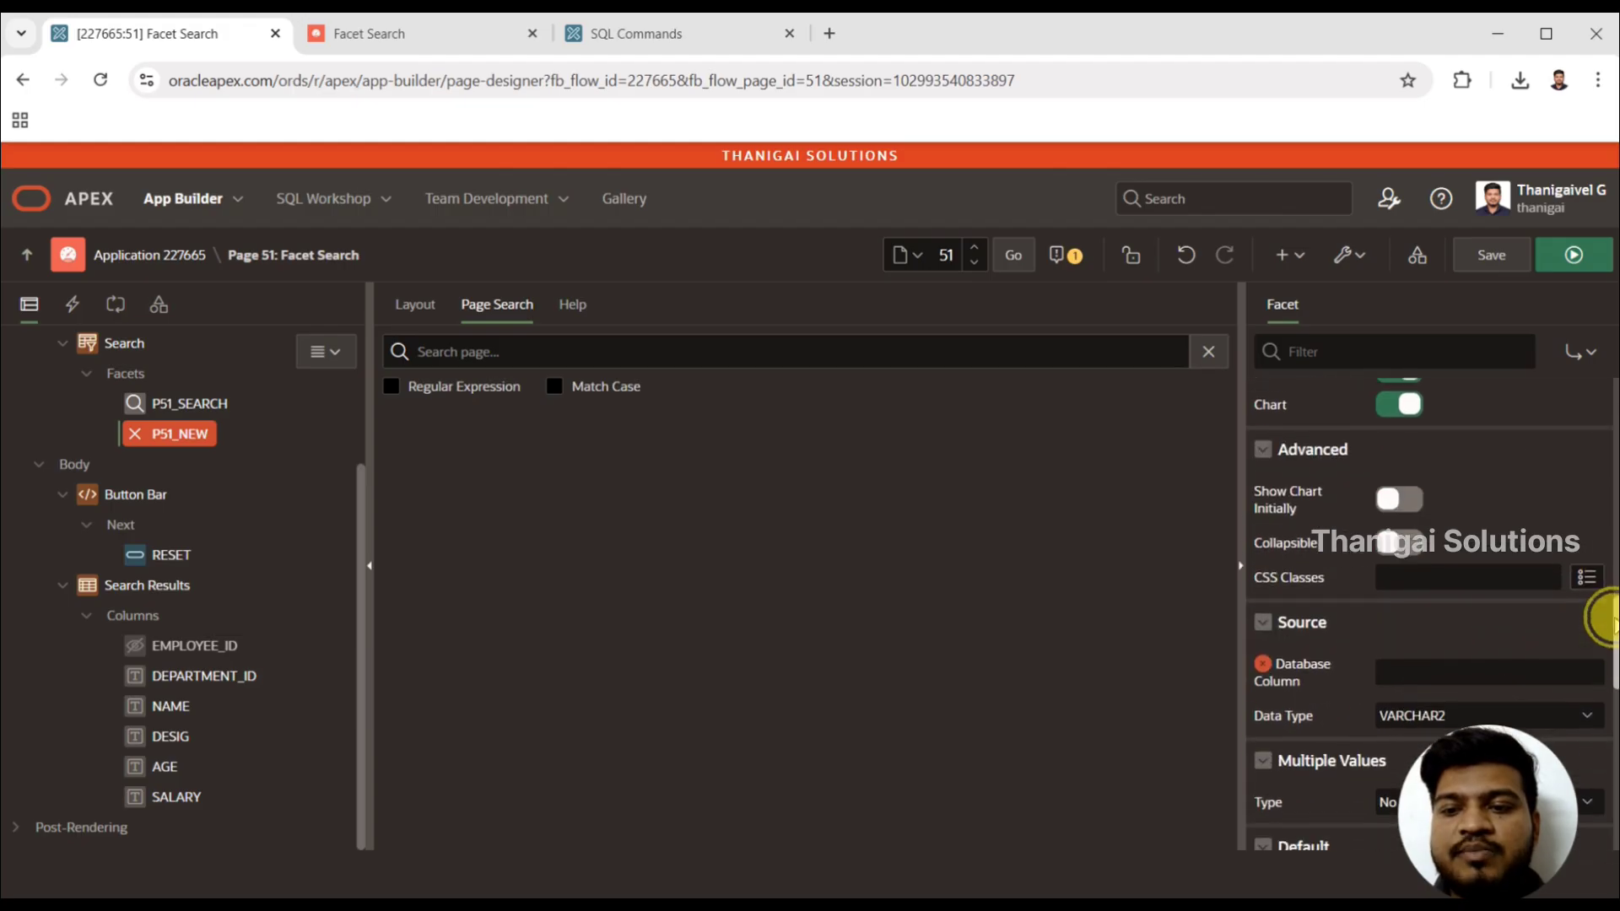
click(1475, 644)
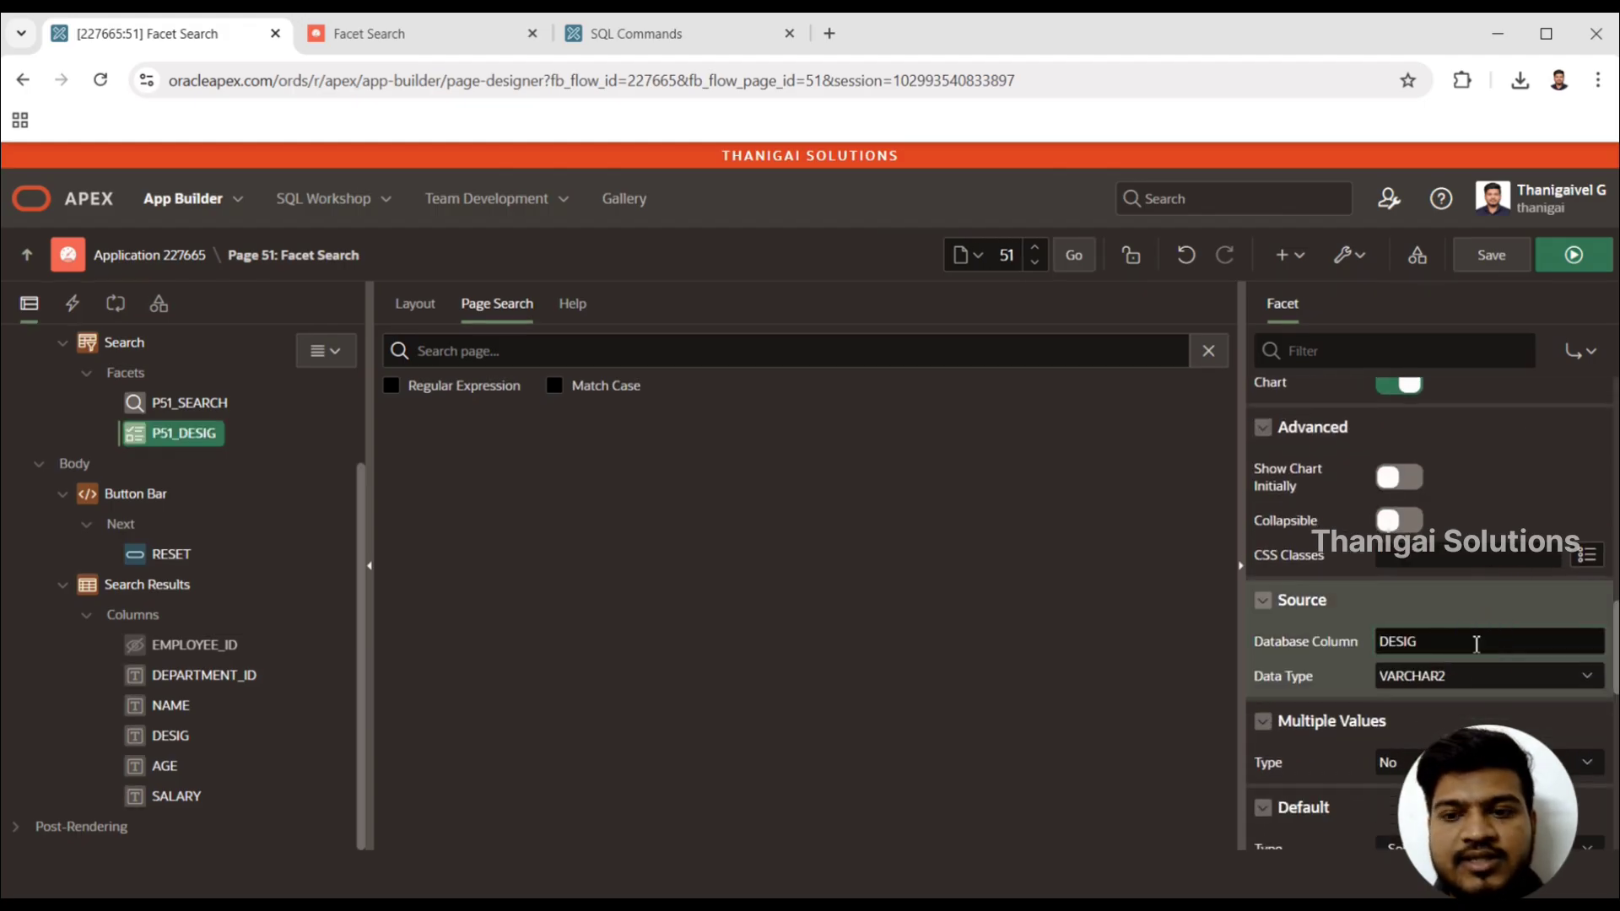
Run the page and test the Designation facet with Software Engineer and Assistant General Manager, then reset the report
click(1578, 262)
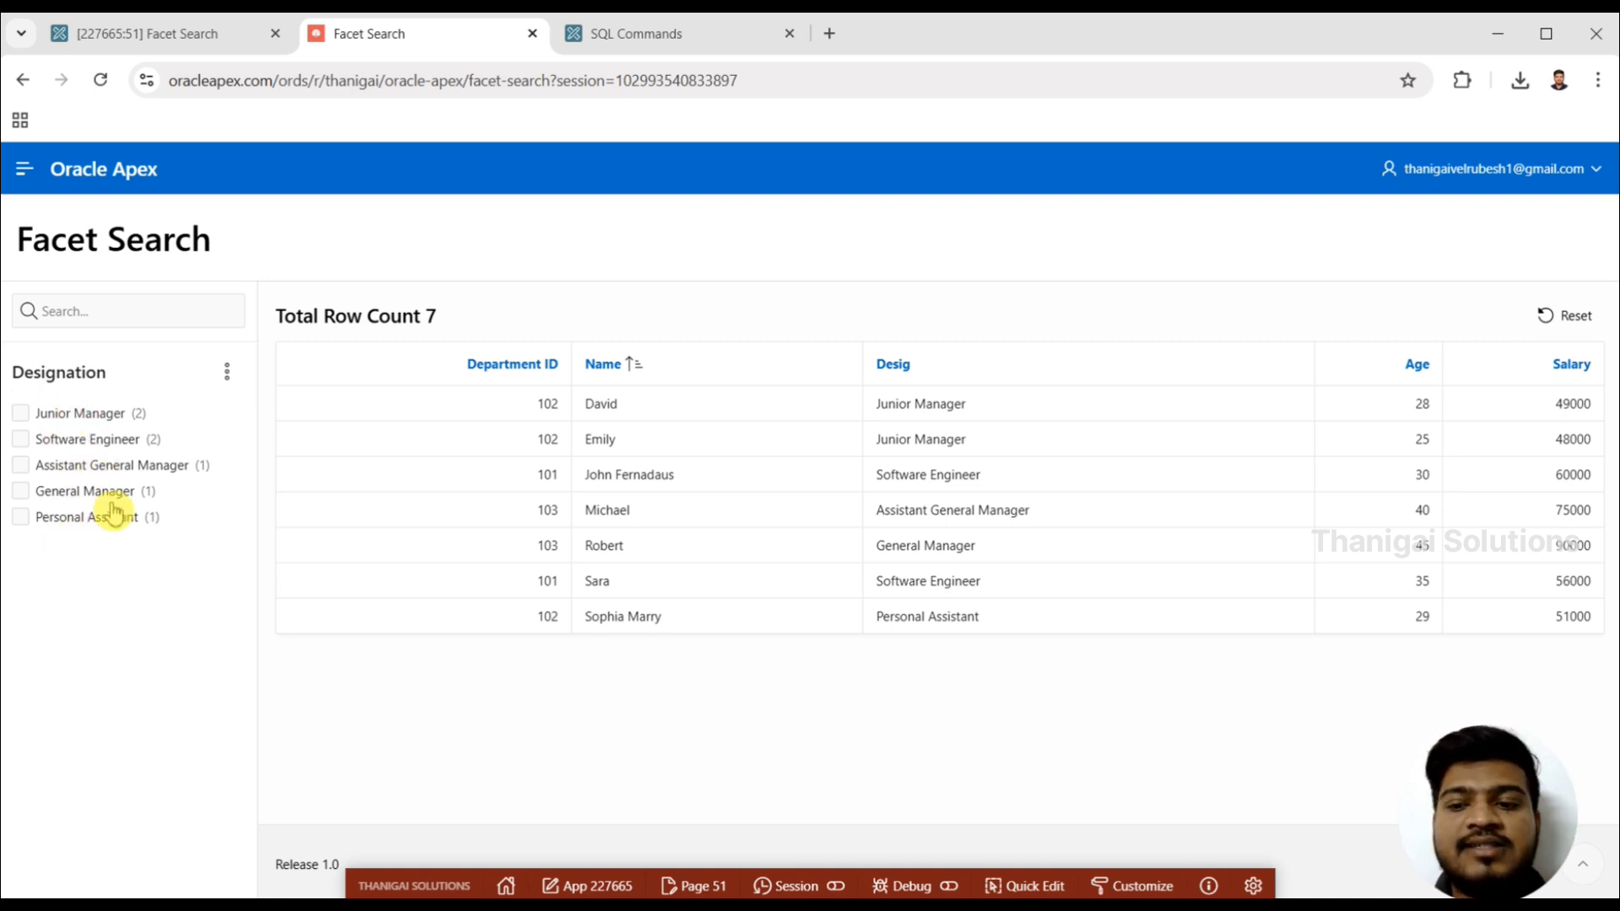
click(72, 445)
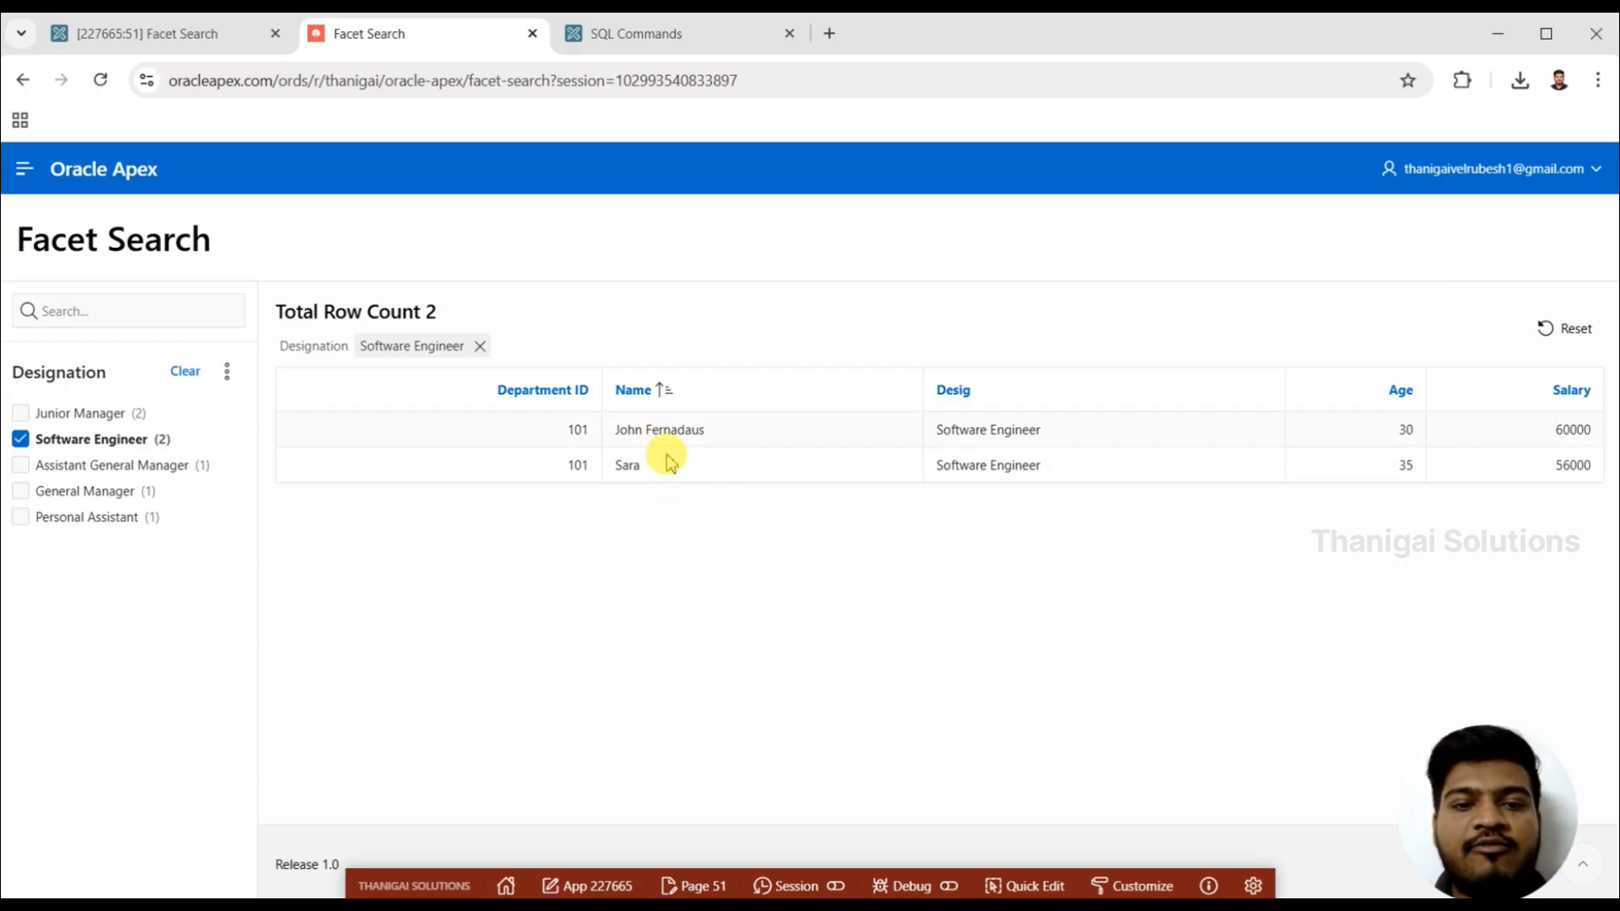
click(109, 470)
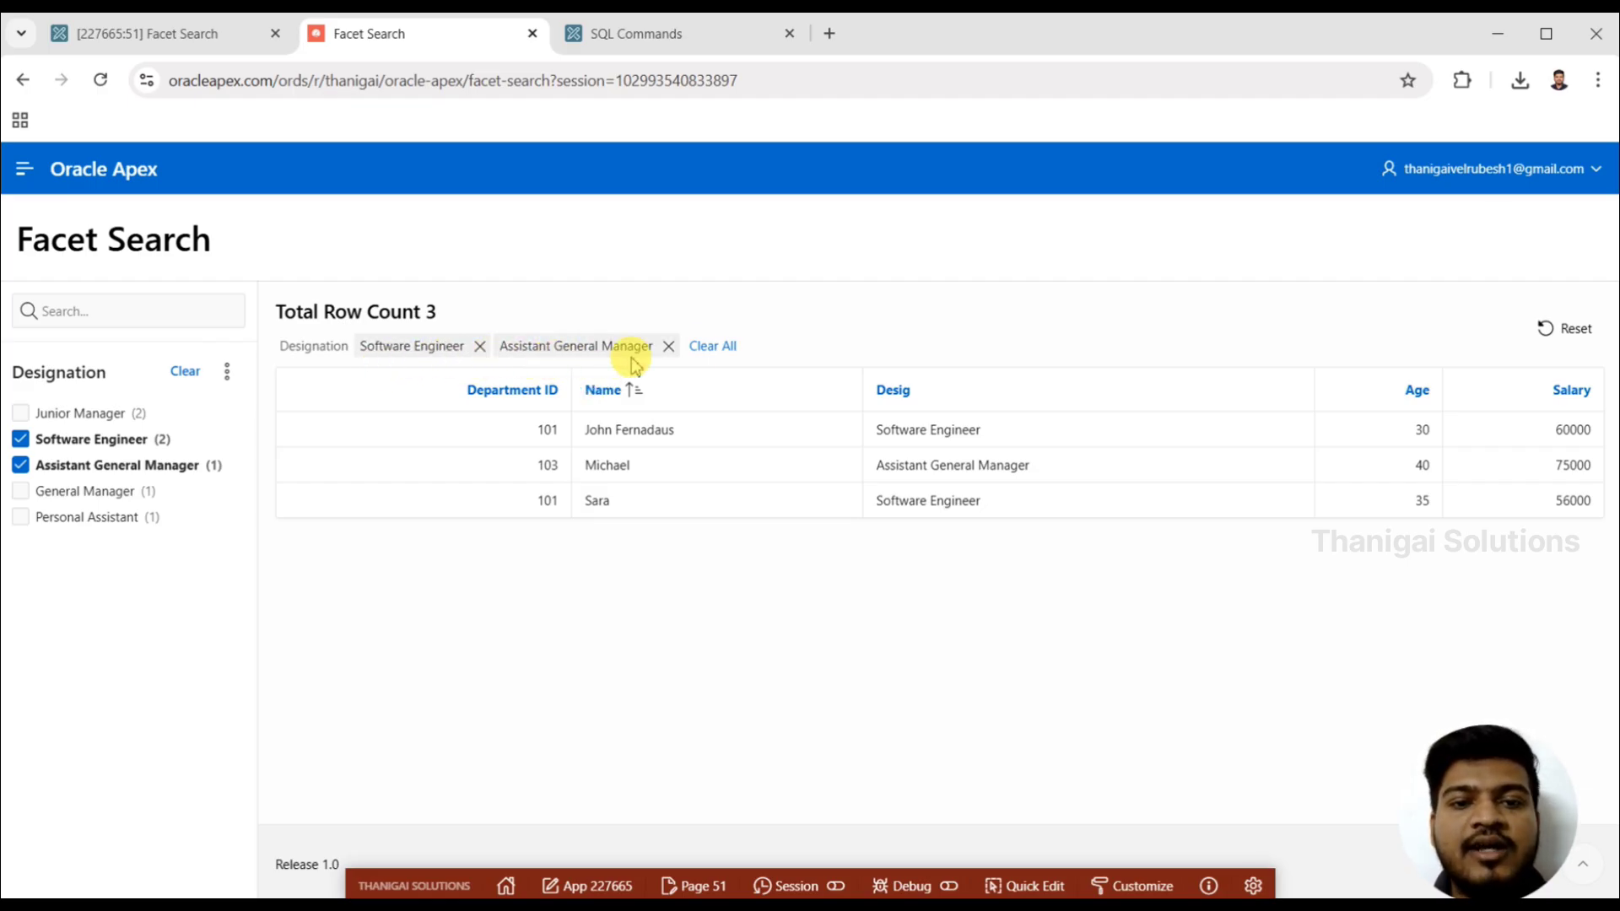
click(716, 347)
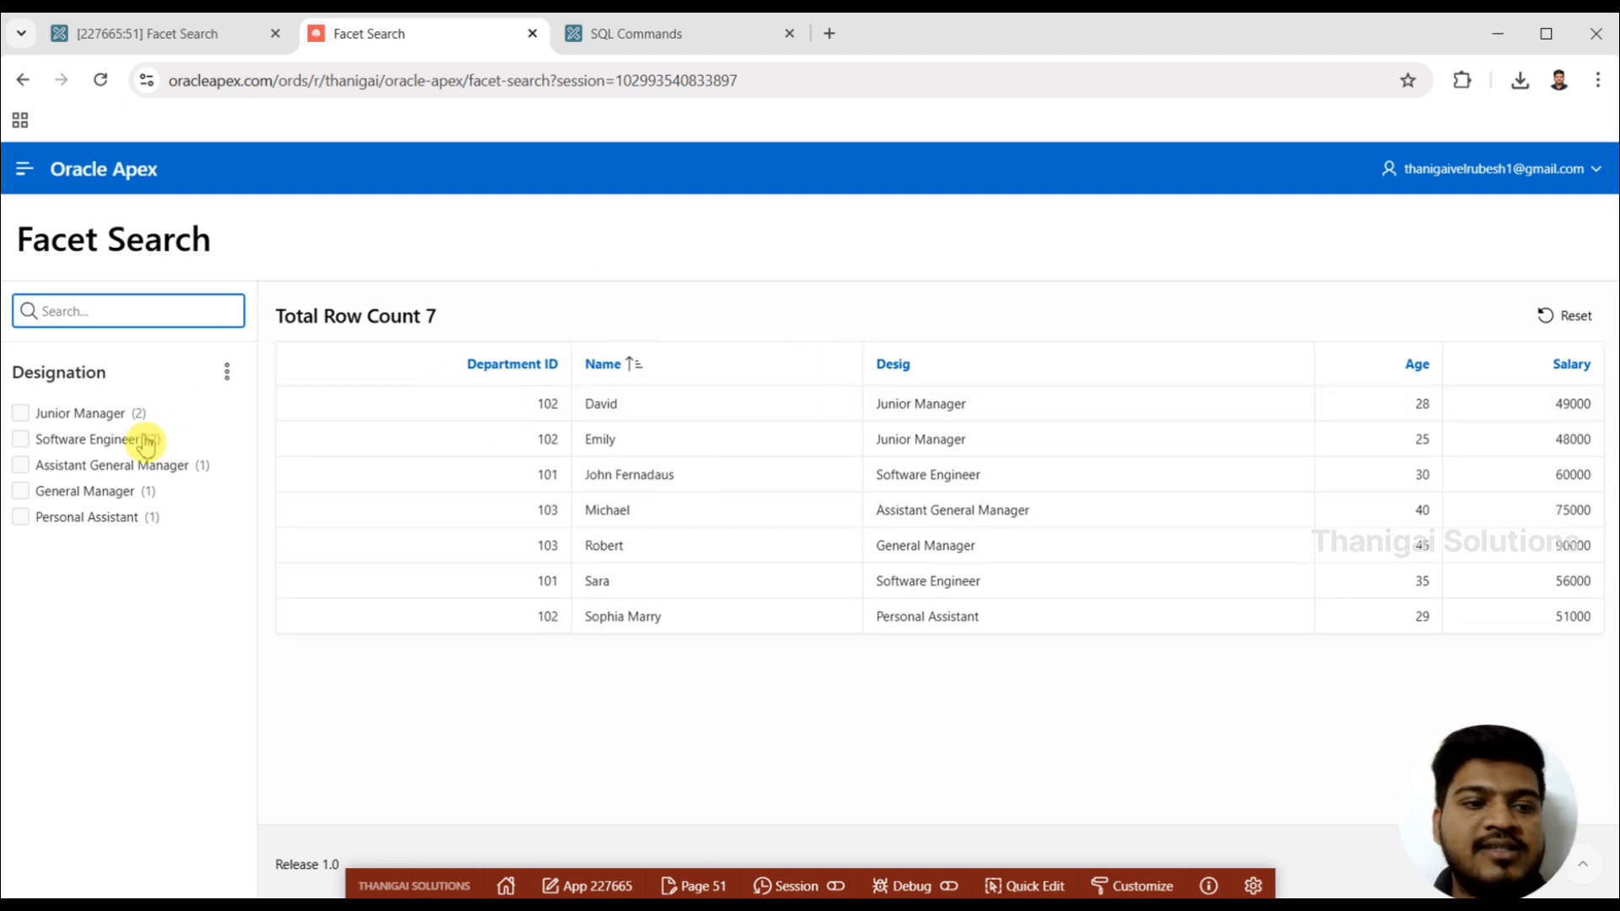
click(77, 445)
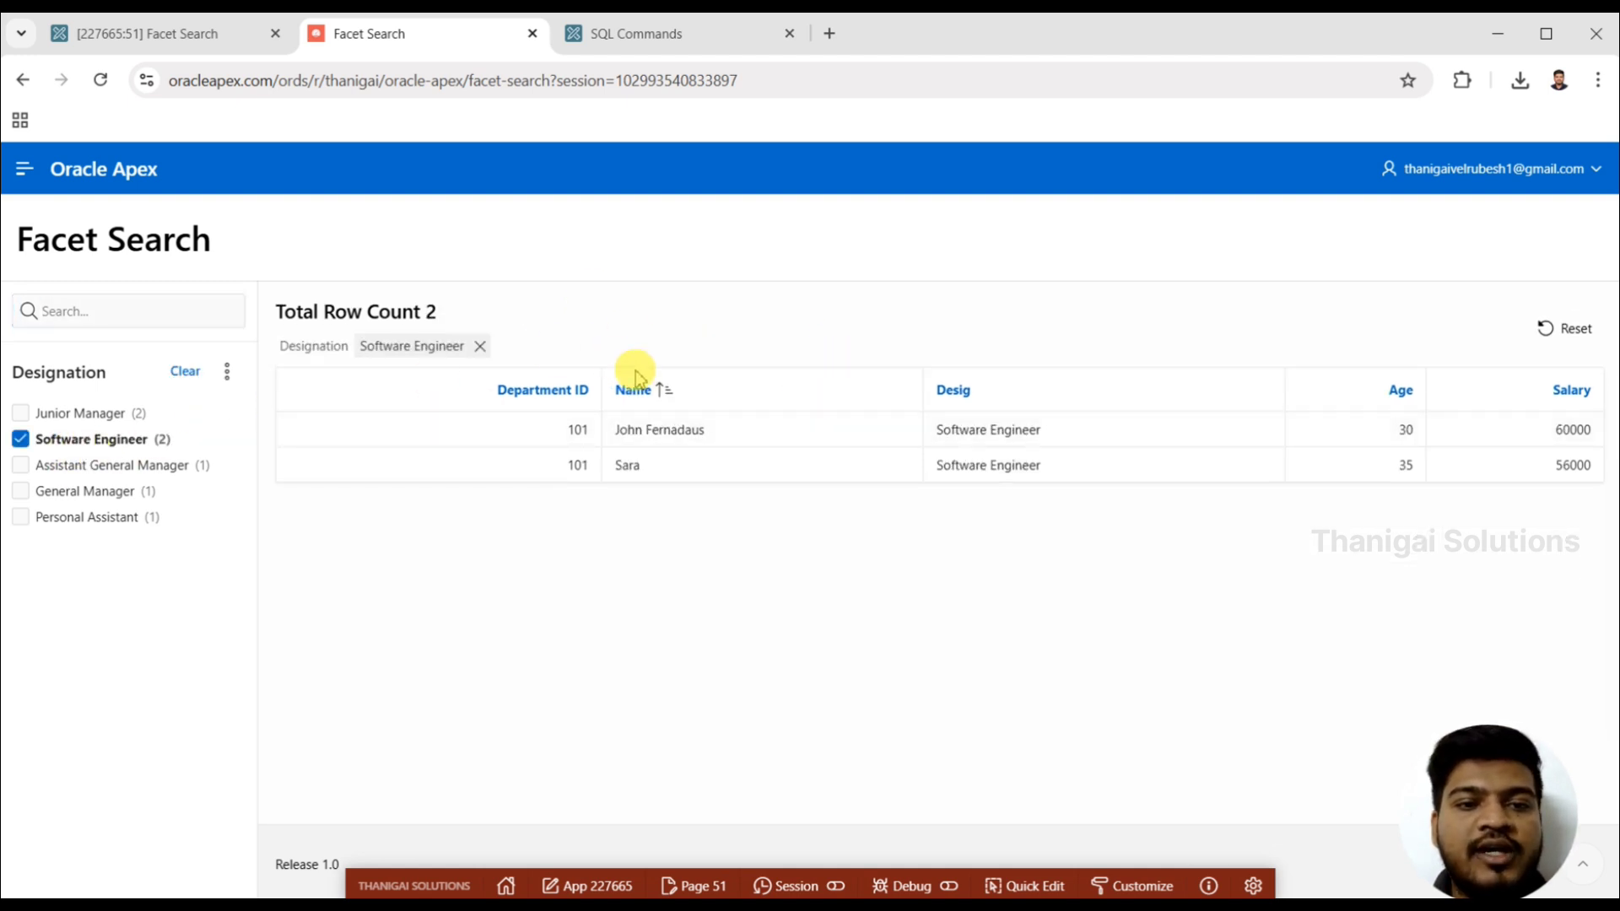
click(1562, 335)
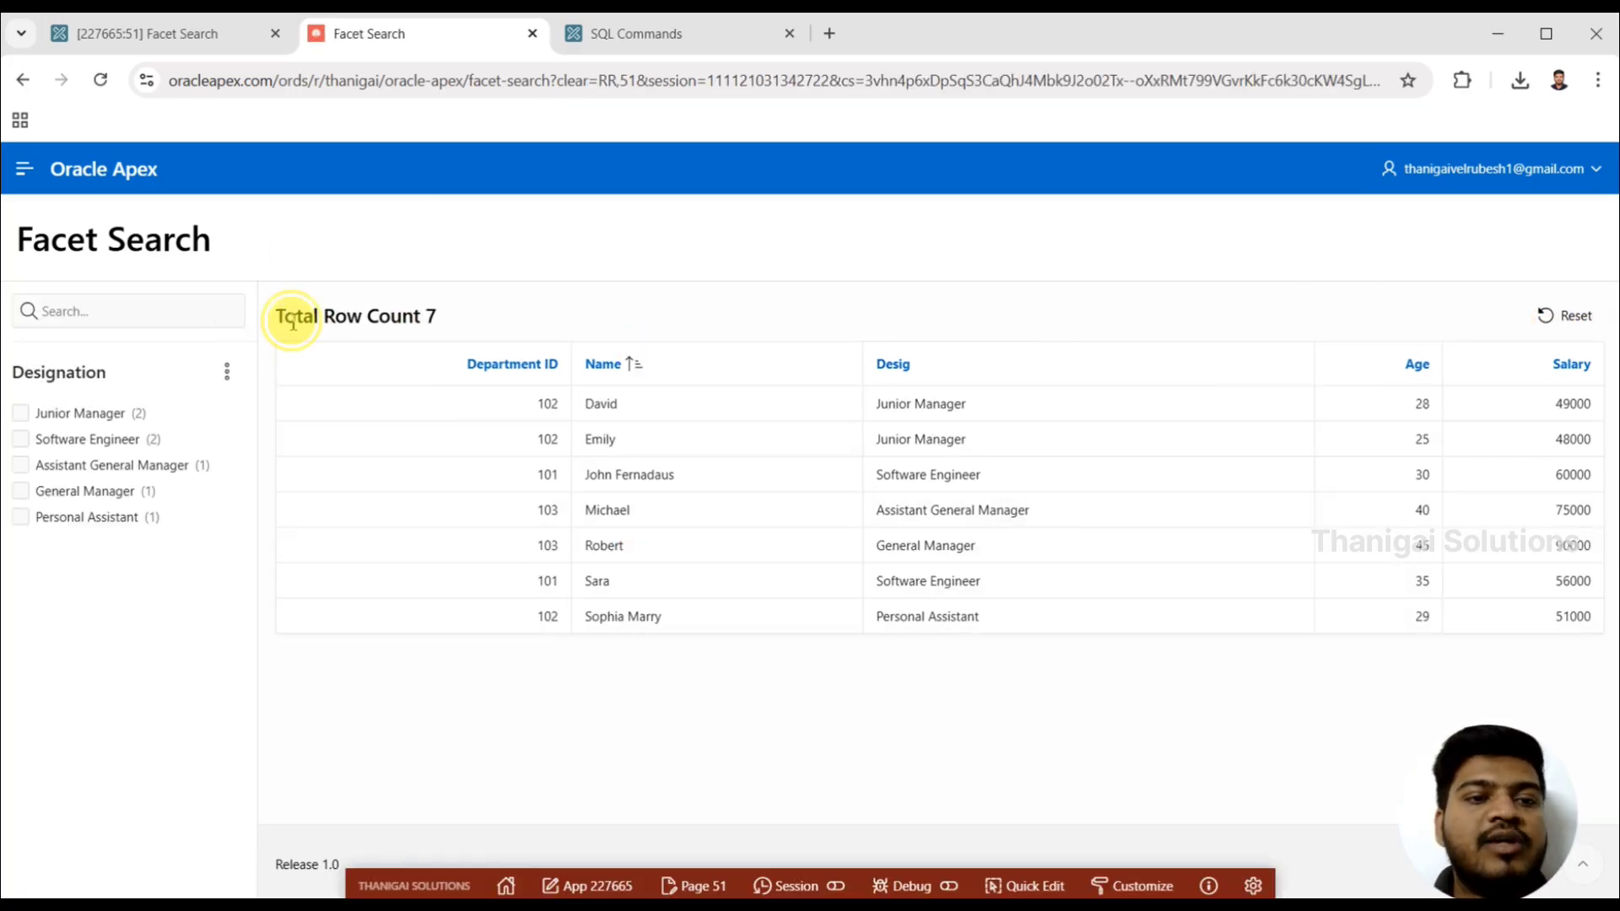
Test the report's search field with the term junior and clear the search
mouse_move(293, 320)
mouse_down()
mouse_move(469, 318)
mouse_move(324, 315)
mouse_up()
click(374, 414)
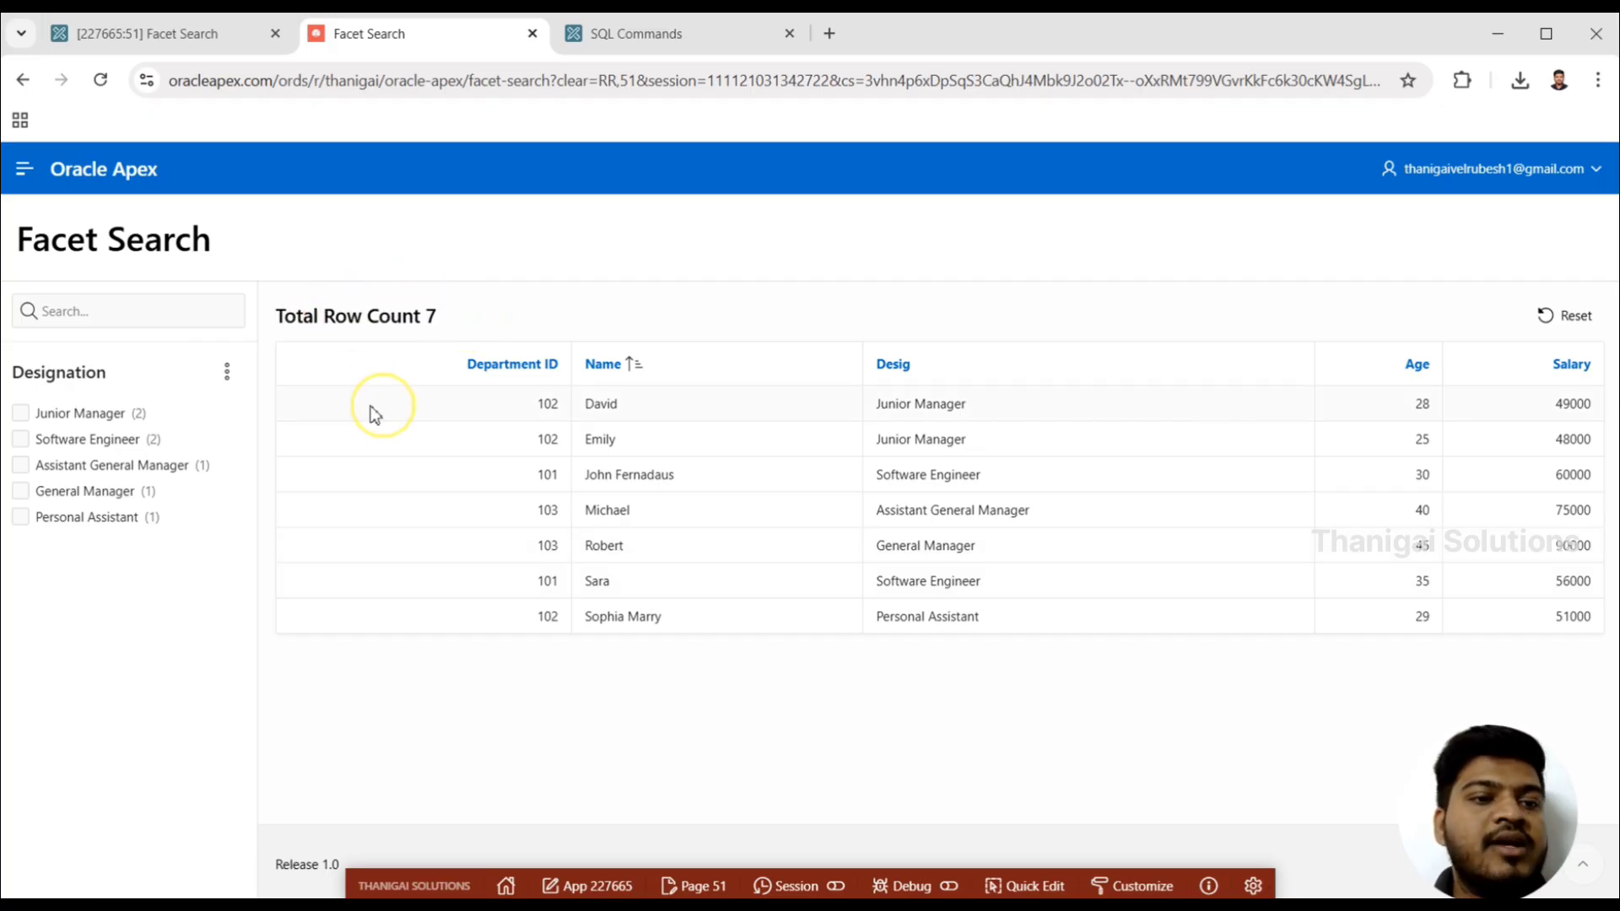
click(186, 327)
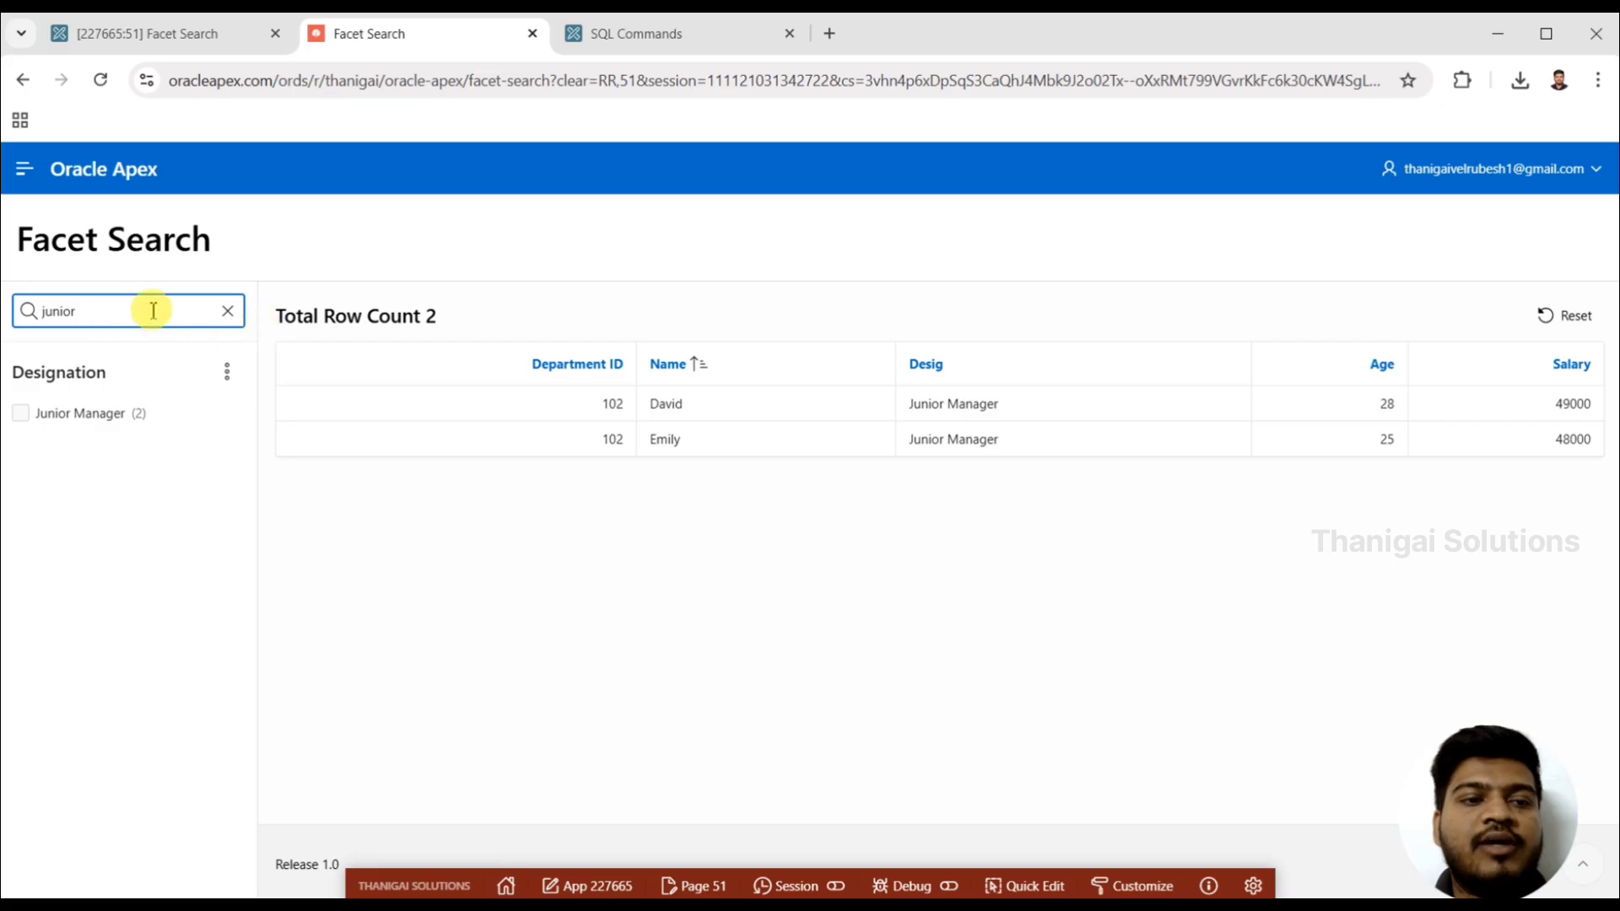
click(229, 314)
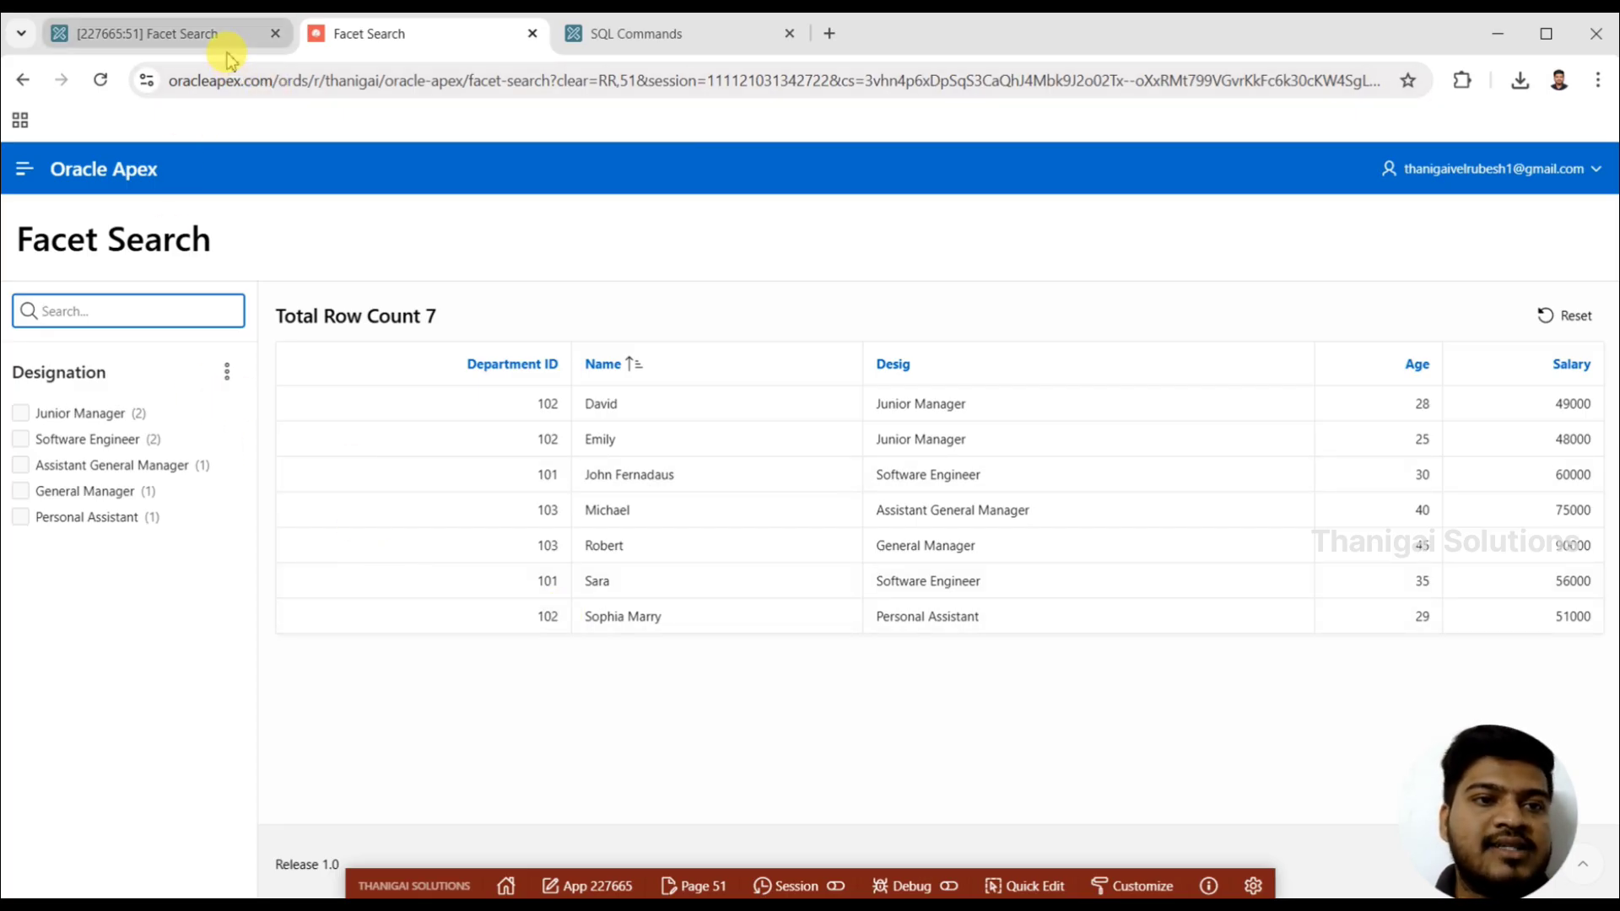
Return to the page designer and review the facet types available for P51_DESIG
click(194, 38)
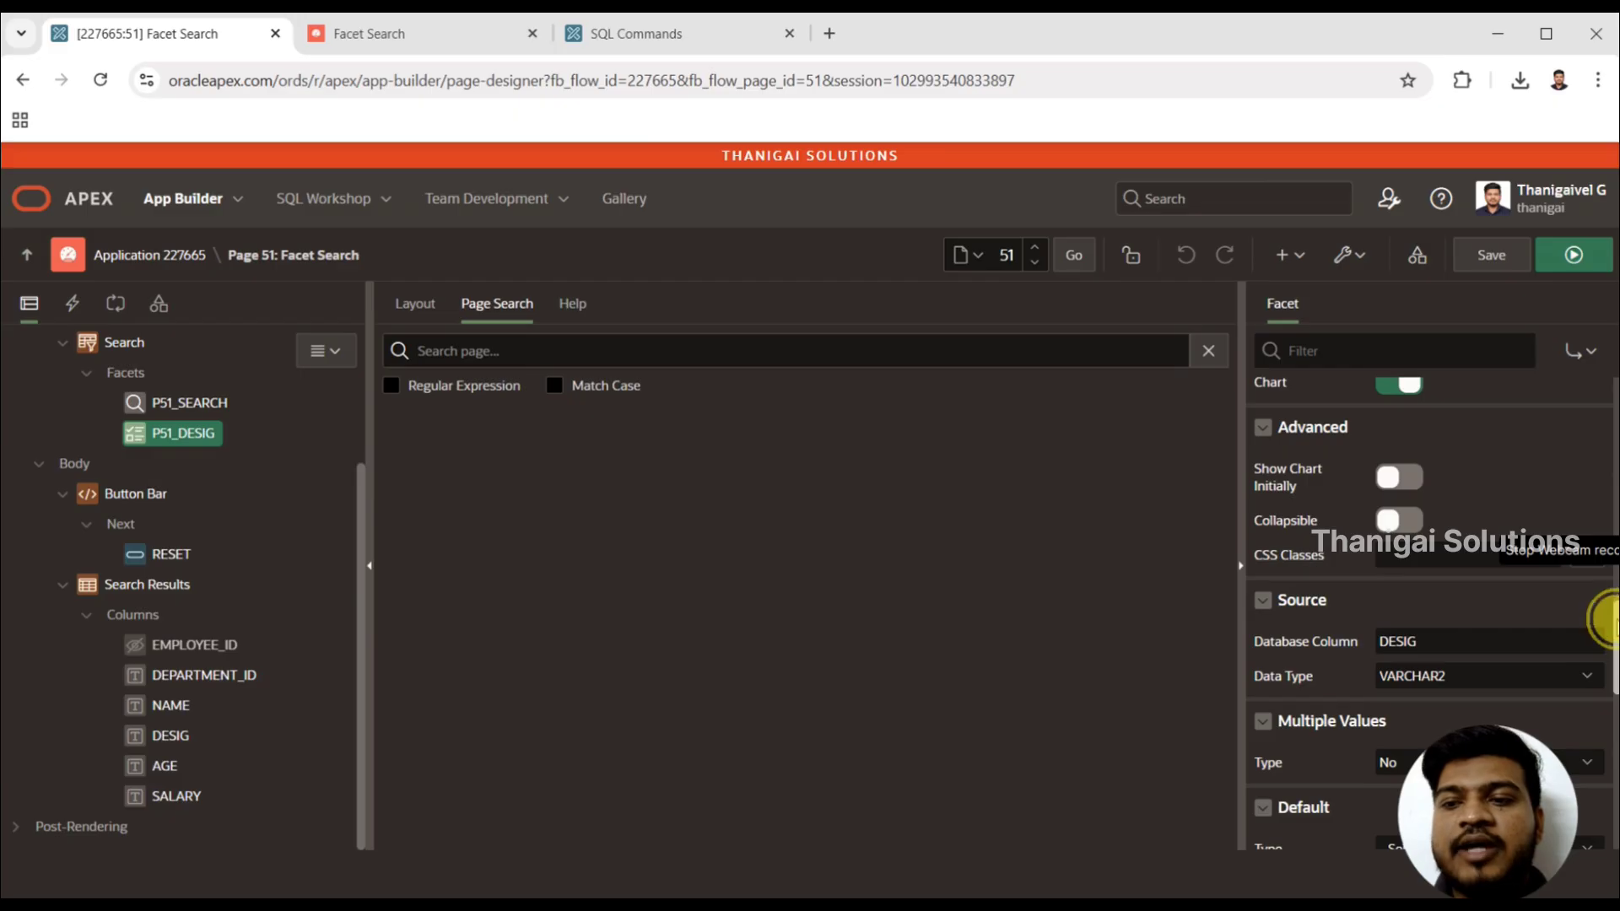
drag(1612, 620, 1591, 372)
click(1451, 487)
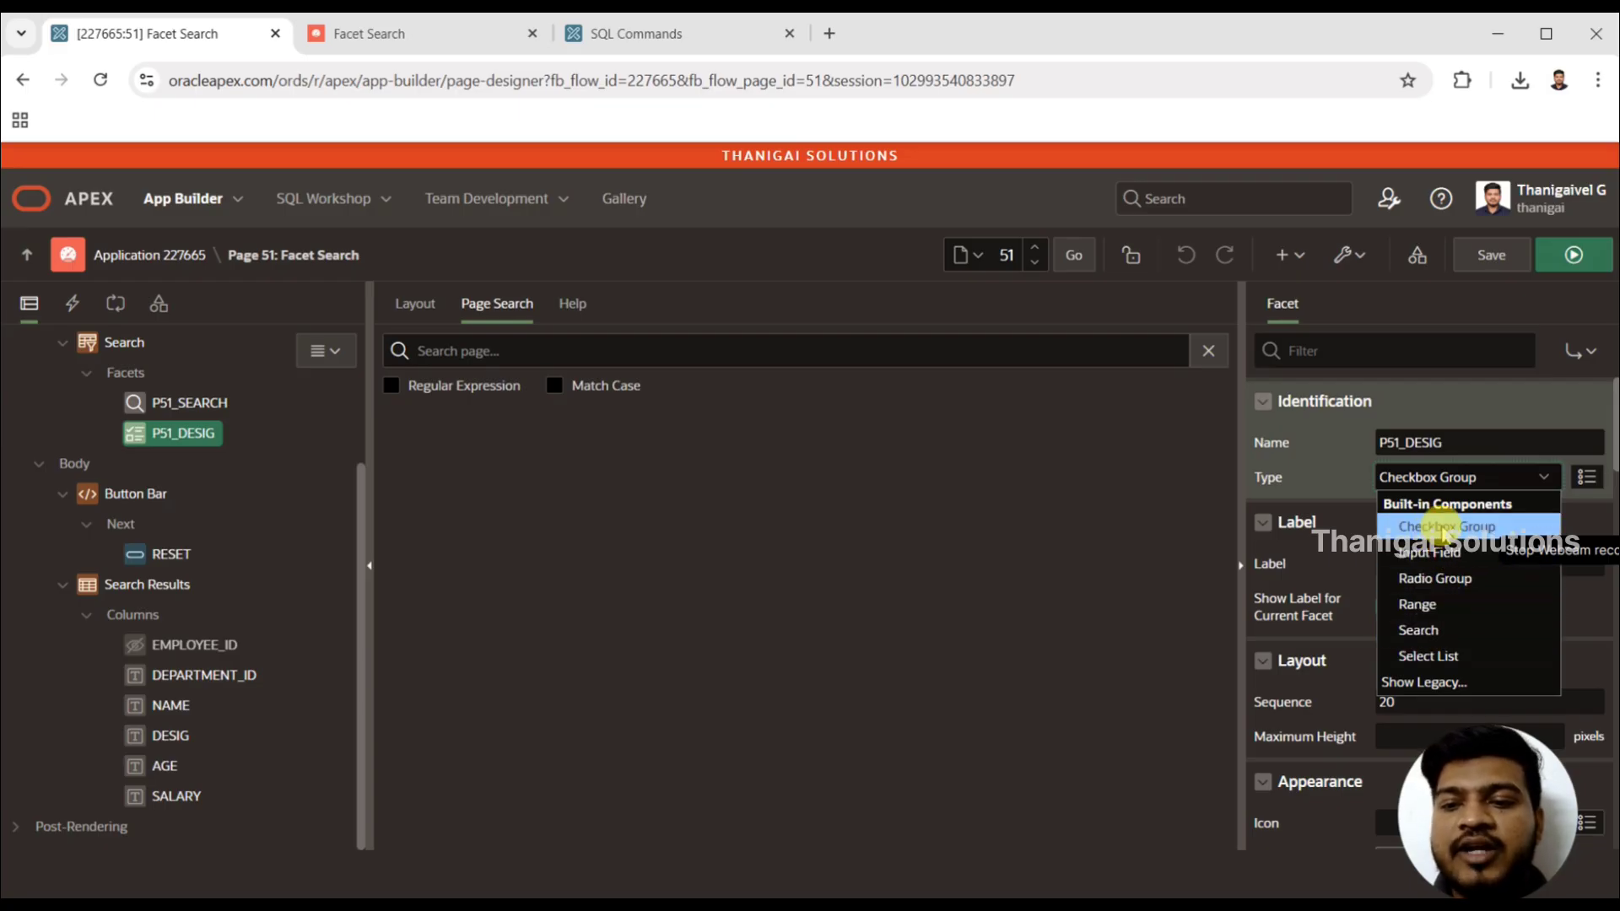
click(1452, 484)
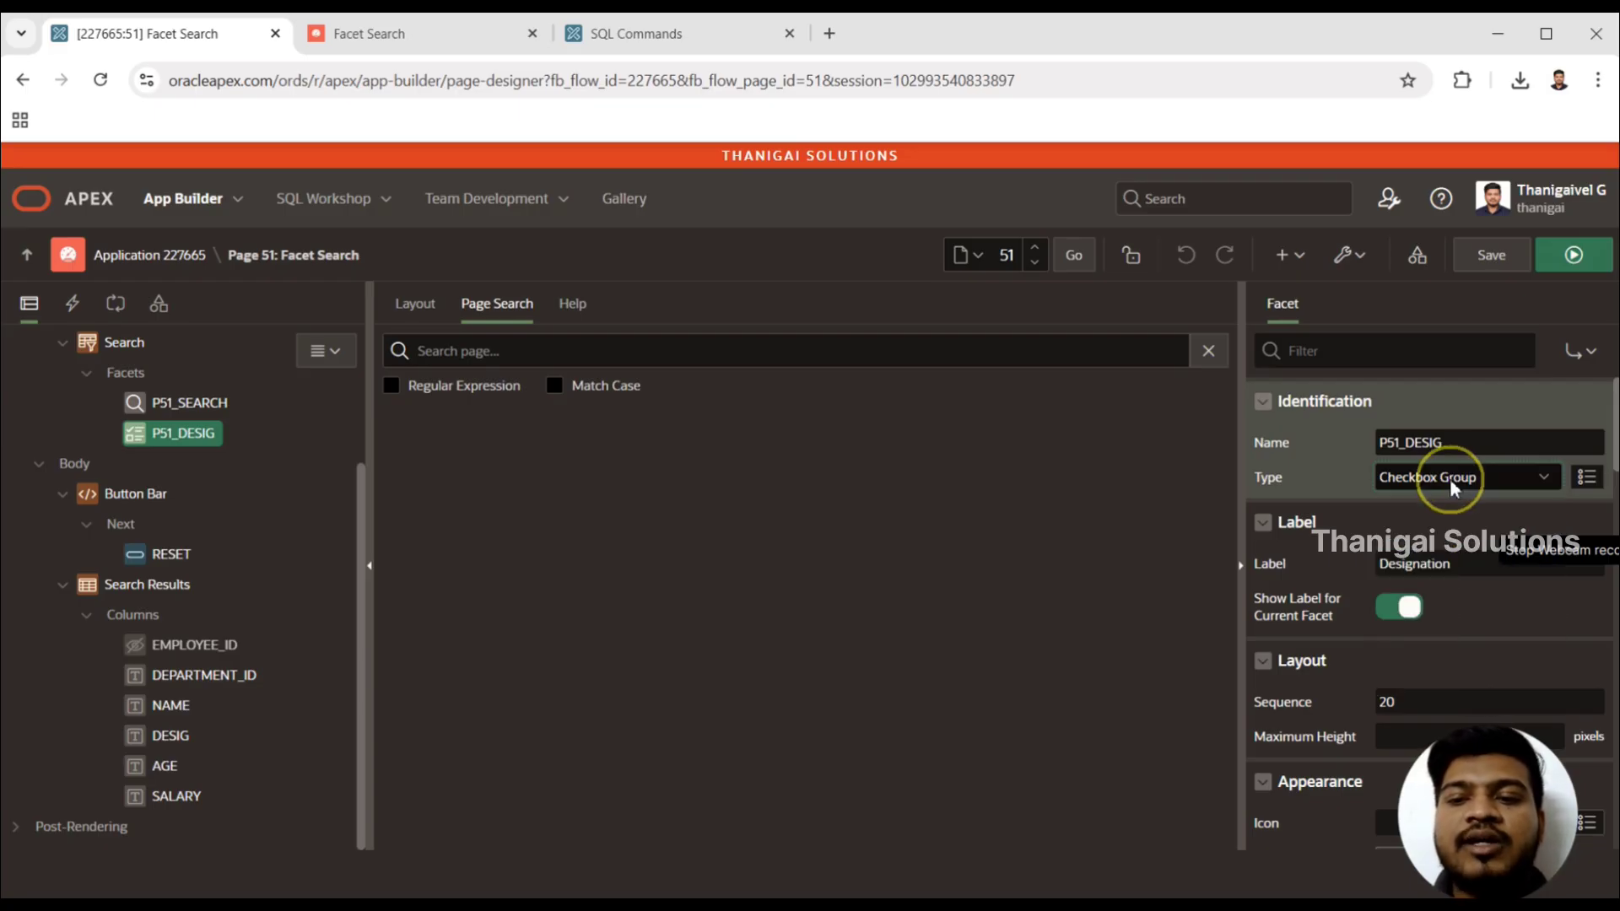
Add another facet to the Search region, name it P51_SALARY and set its type to Input Field
right_click(133, 376)
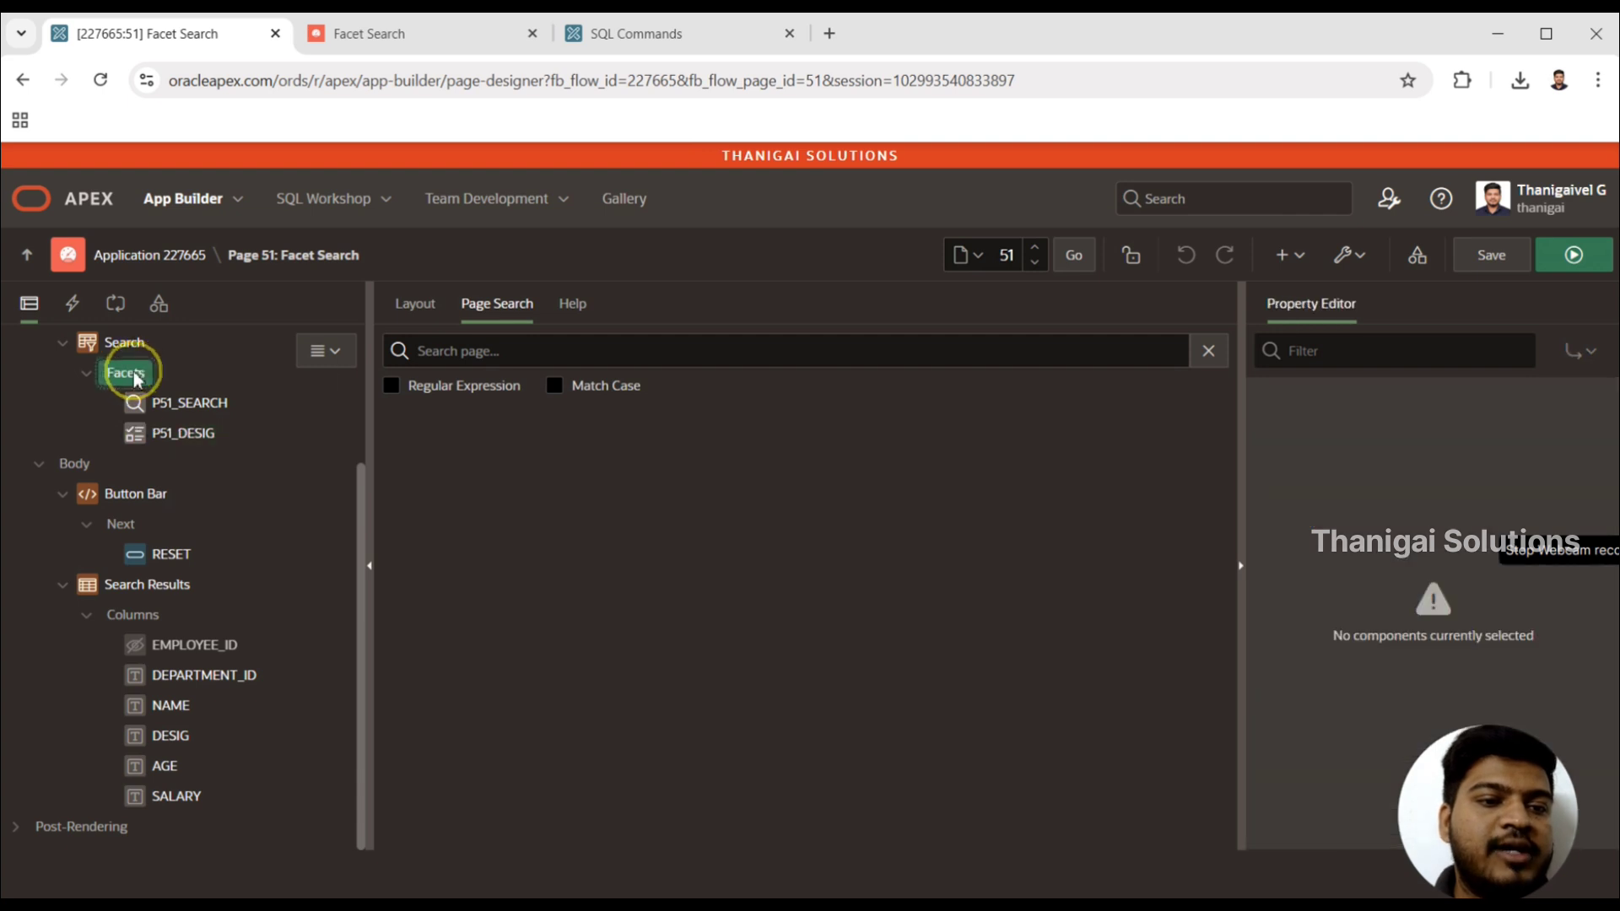
click(204, 408)
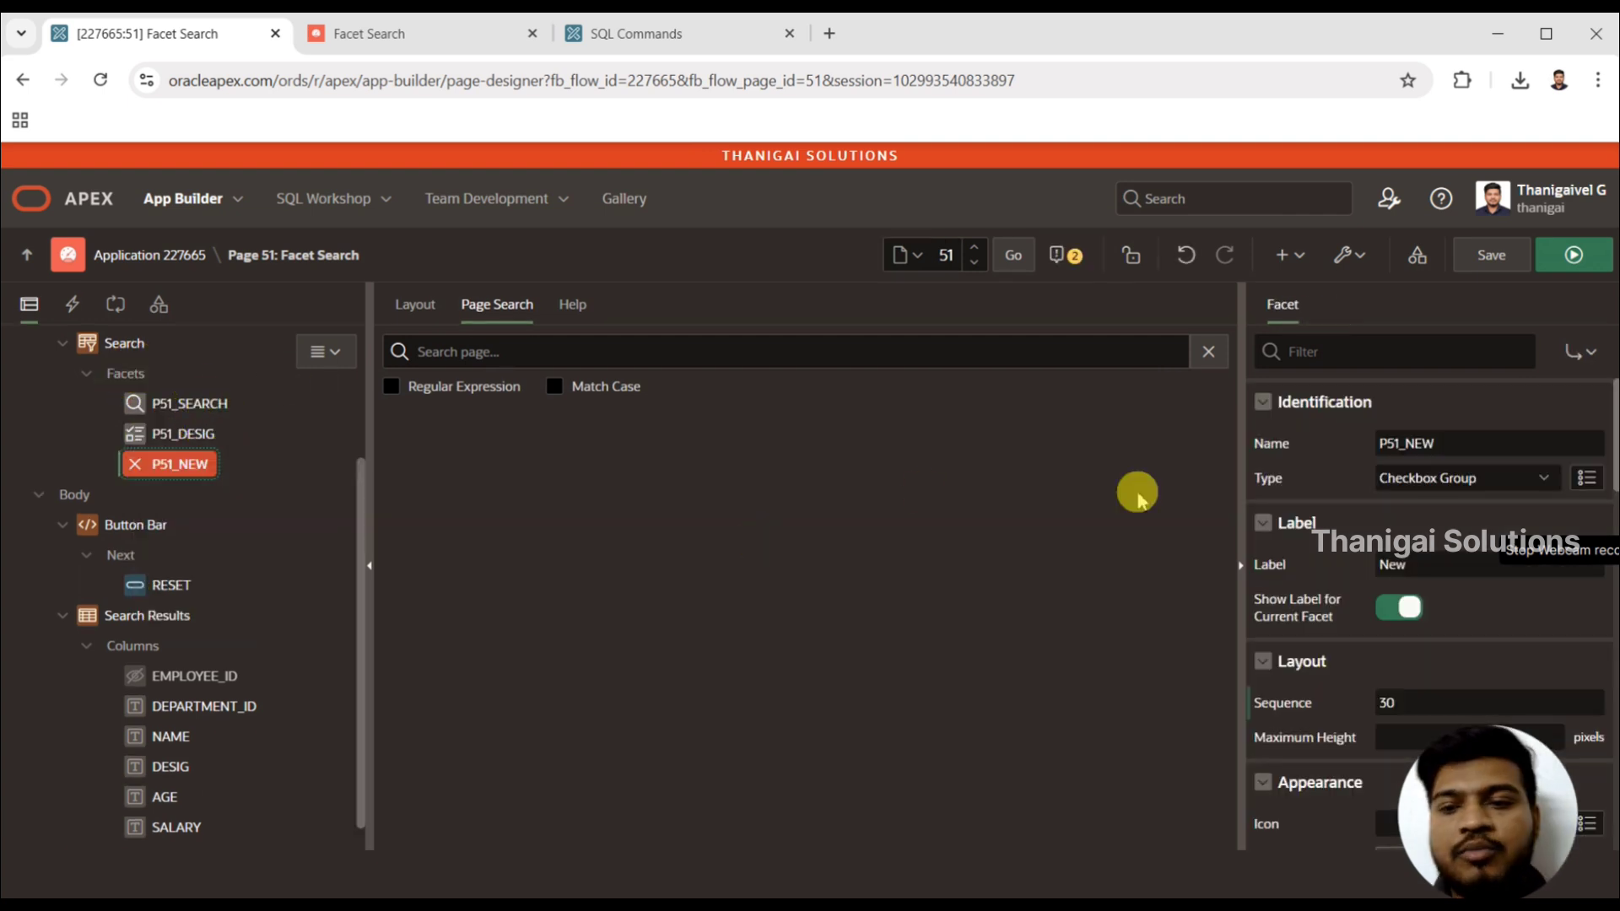
drag(1411, 443, 1482, 436)
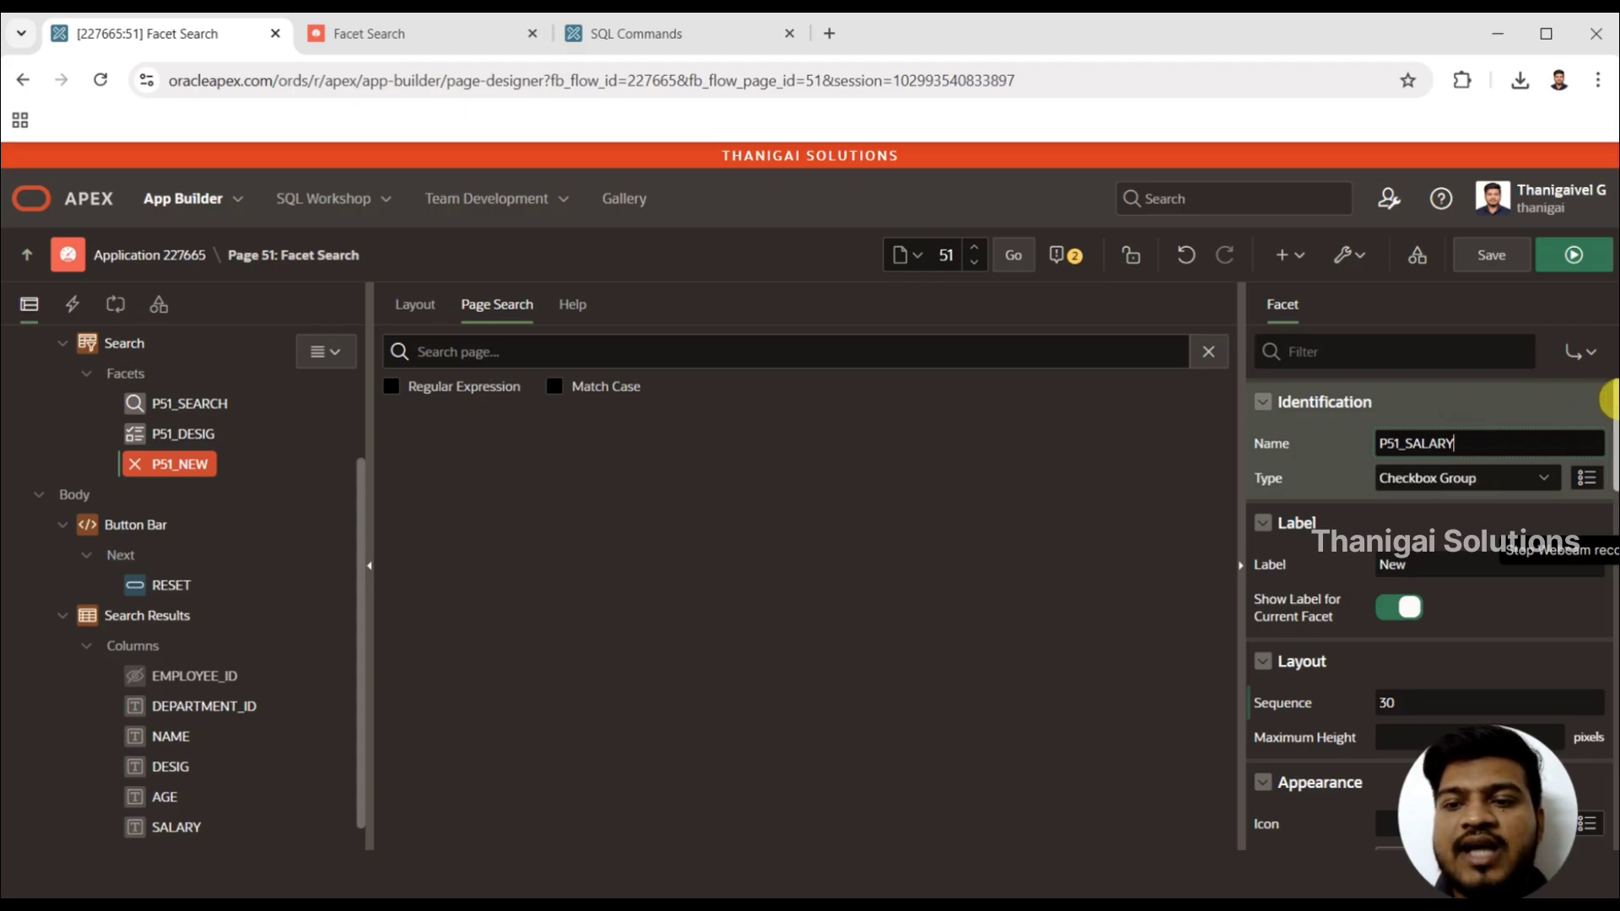
click(1510, 478)
click(1464, 555)
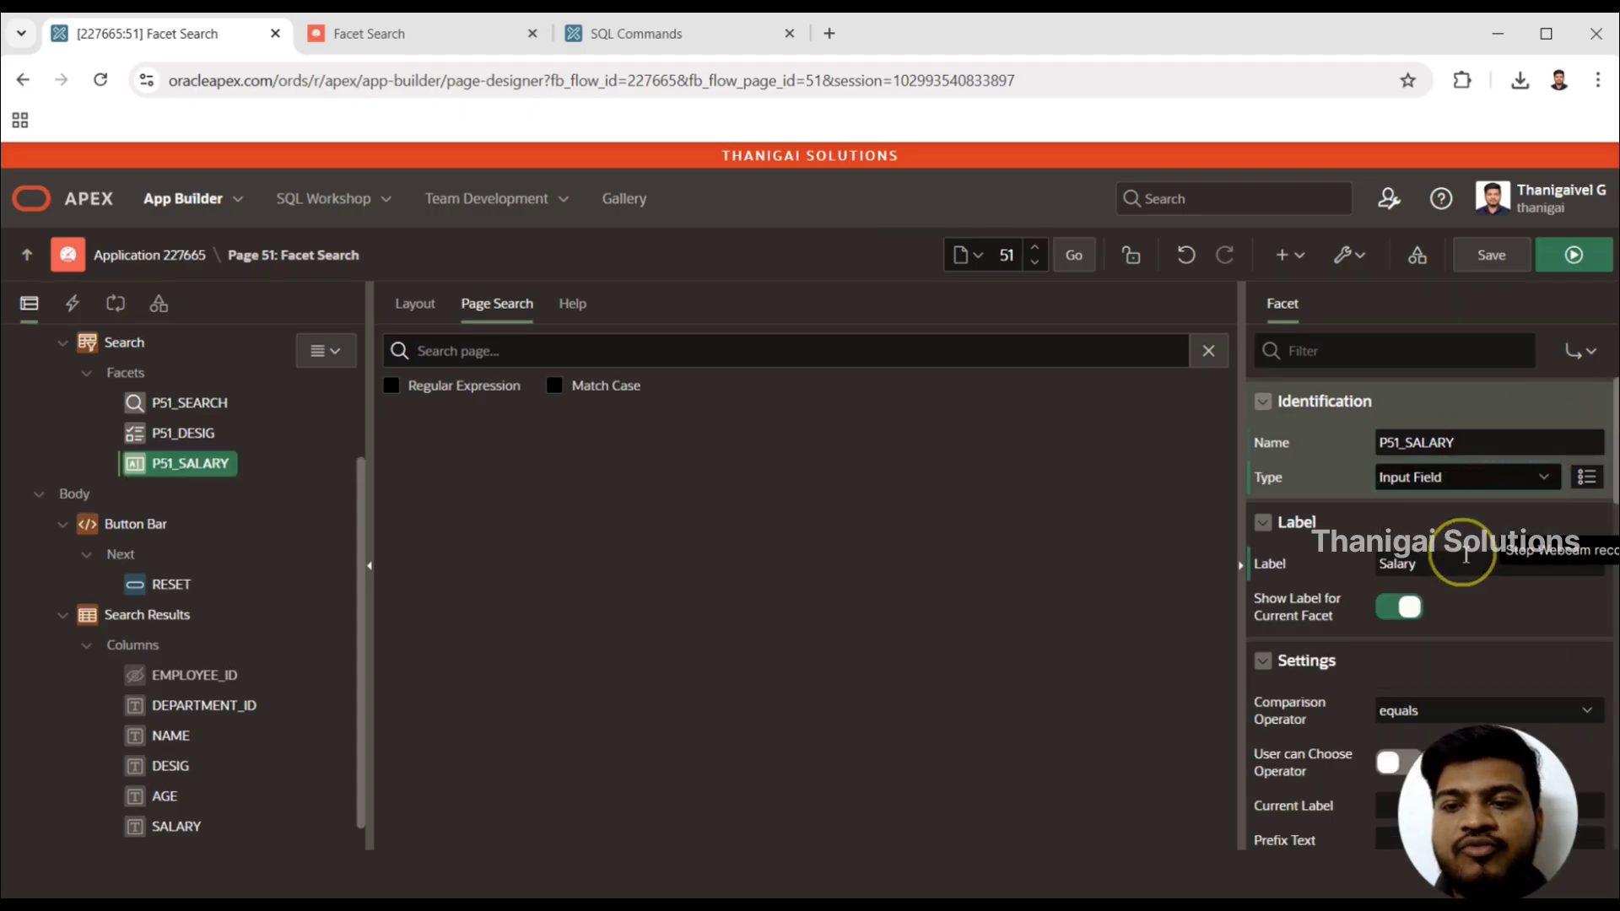
Set the source data type of the P51_SALARY facet to NUMBER
drag(1613, 413, 1594, 459)
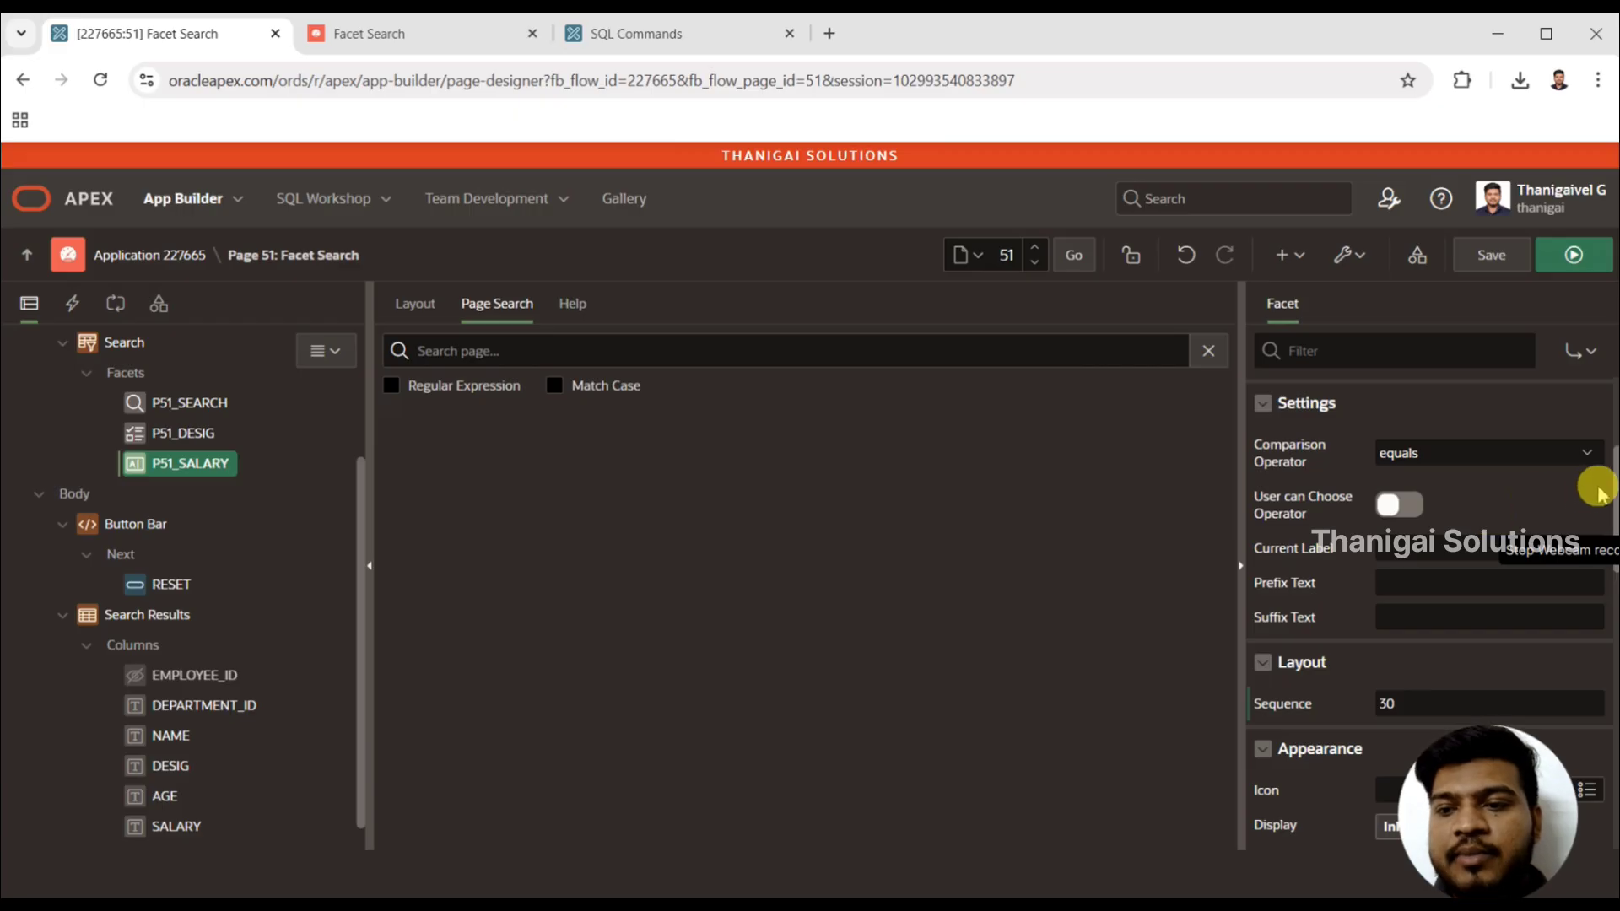
drag(1605, 473, 1605, 604)
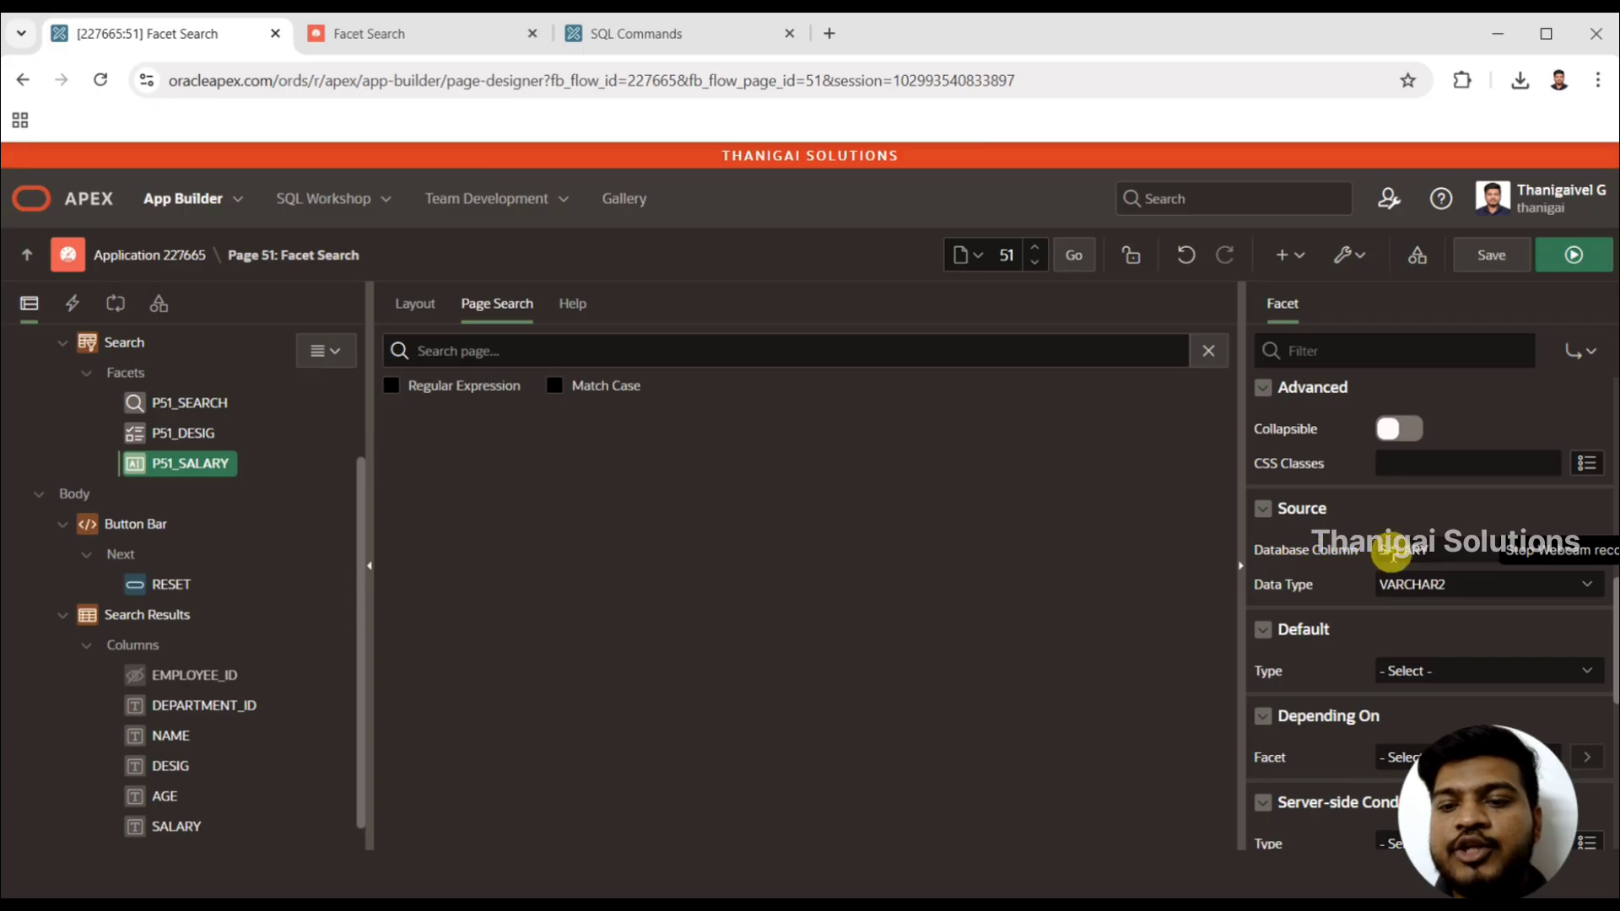
click(1420, 586)
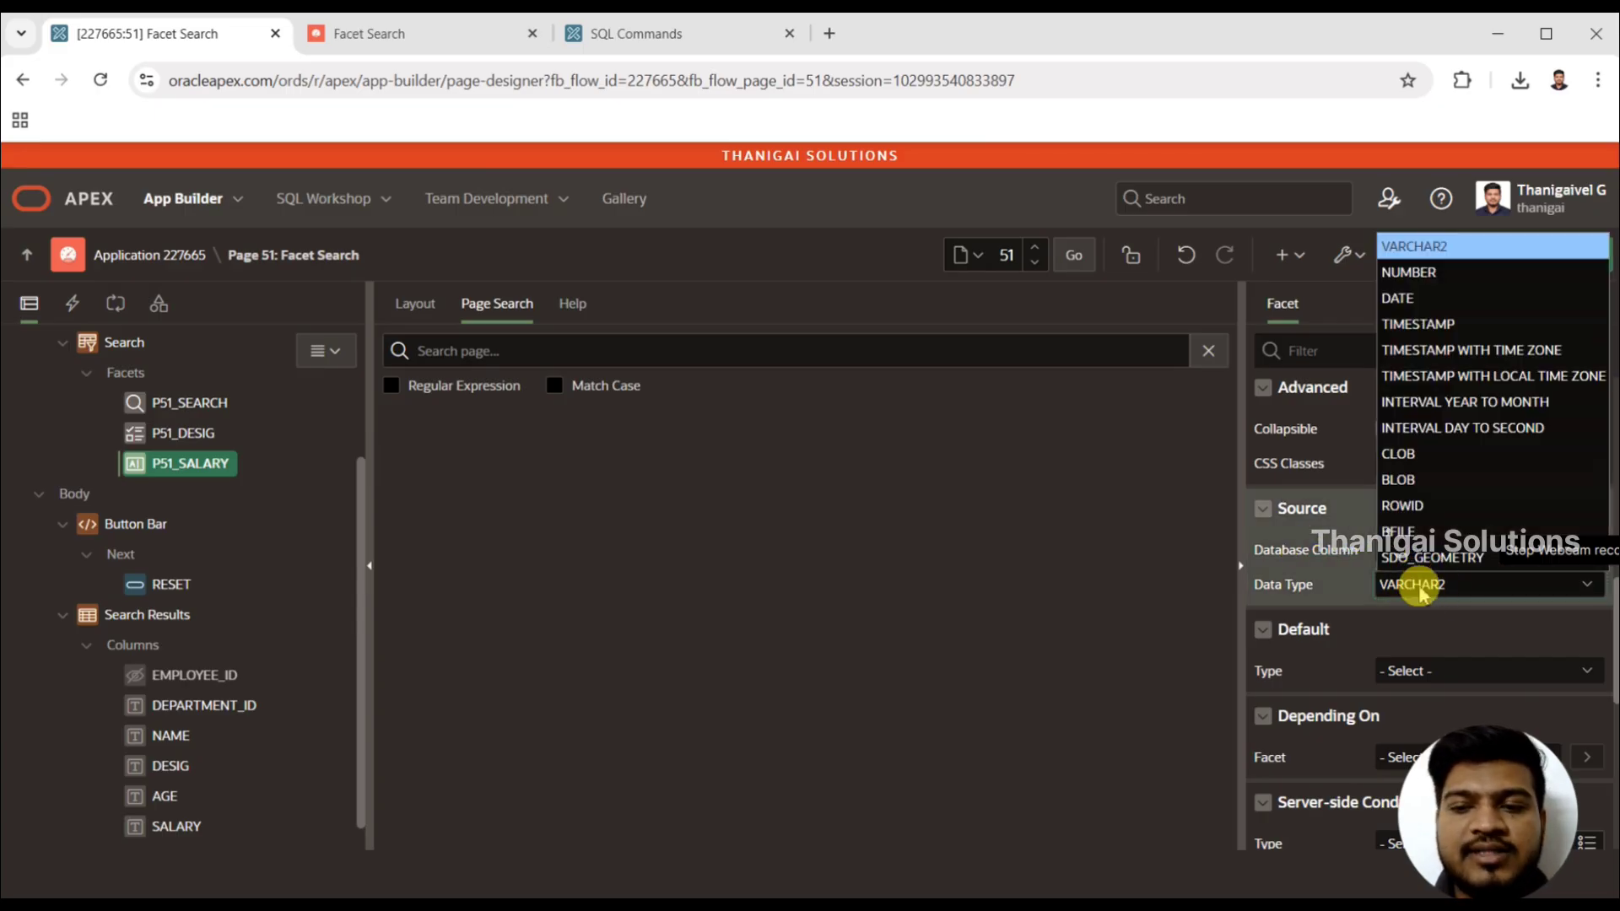
key(Down)
key(Return)
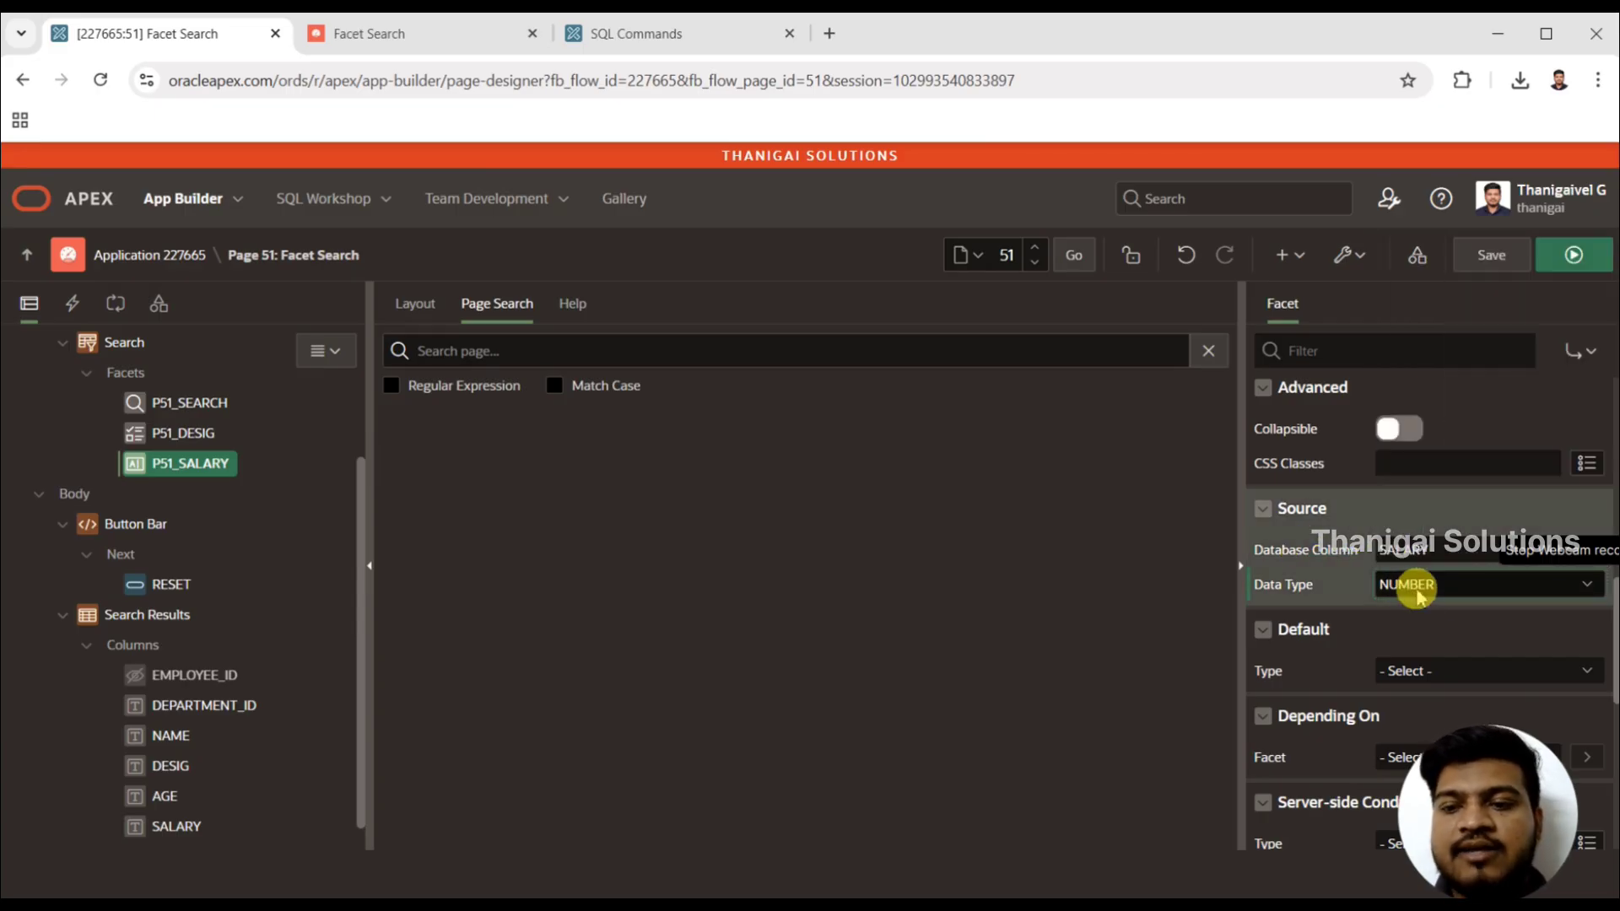
Run the page, filter the report by a salary of 40000 and remove that filter
click(1572, 258)
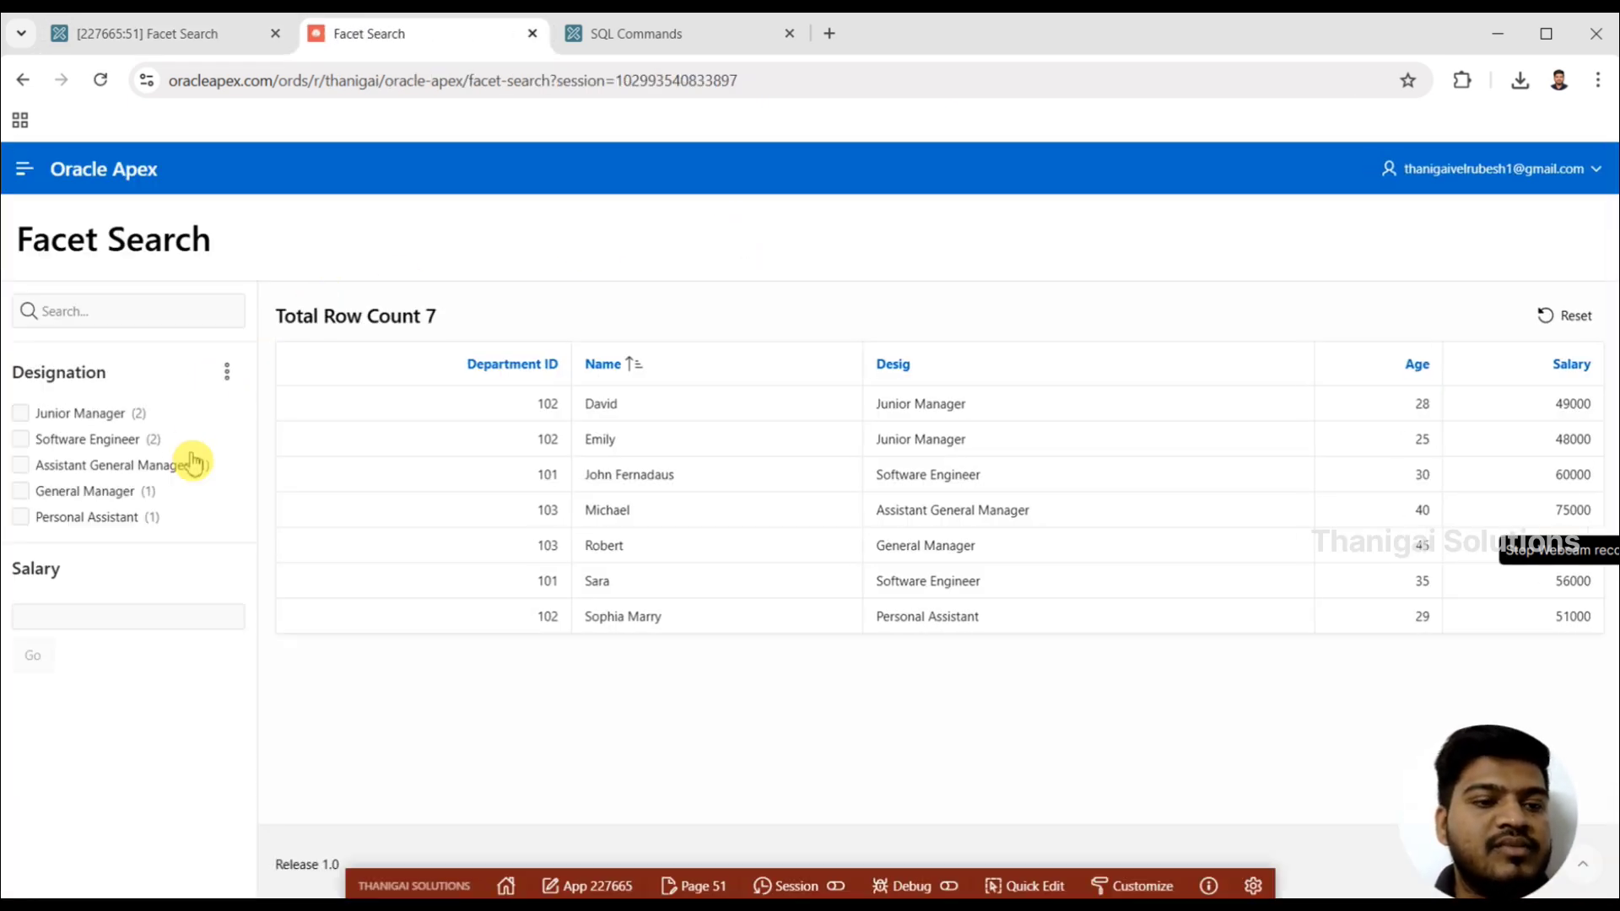
click(87, 624)
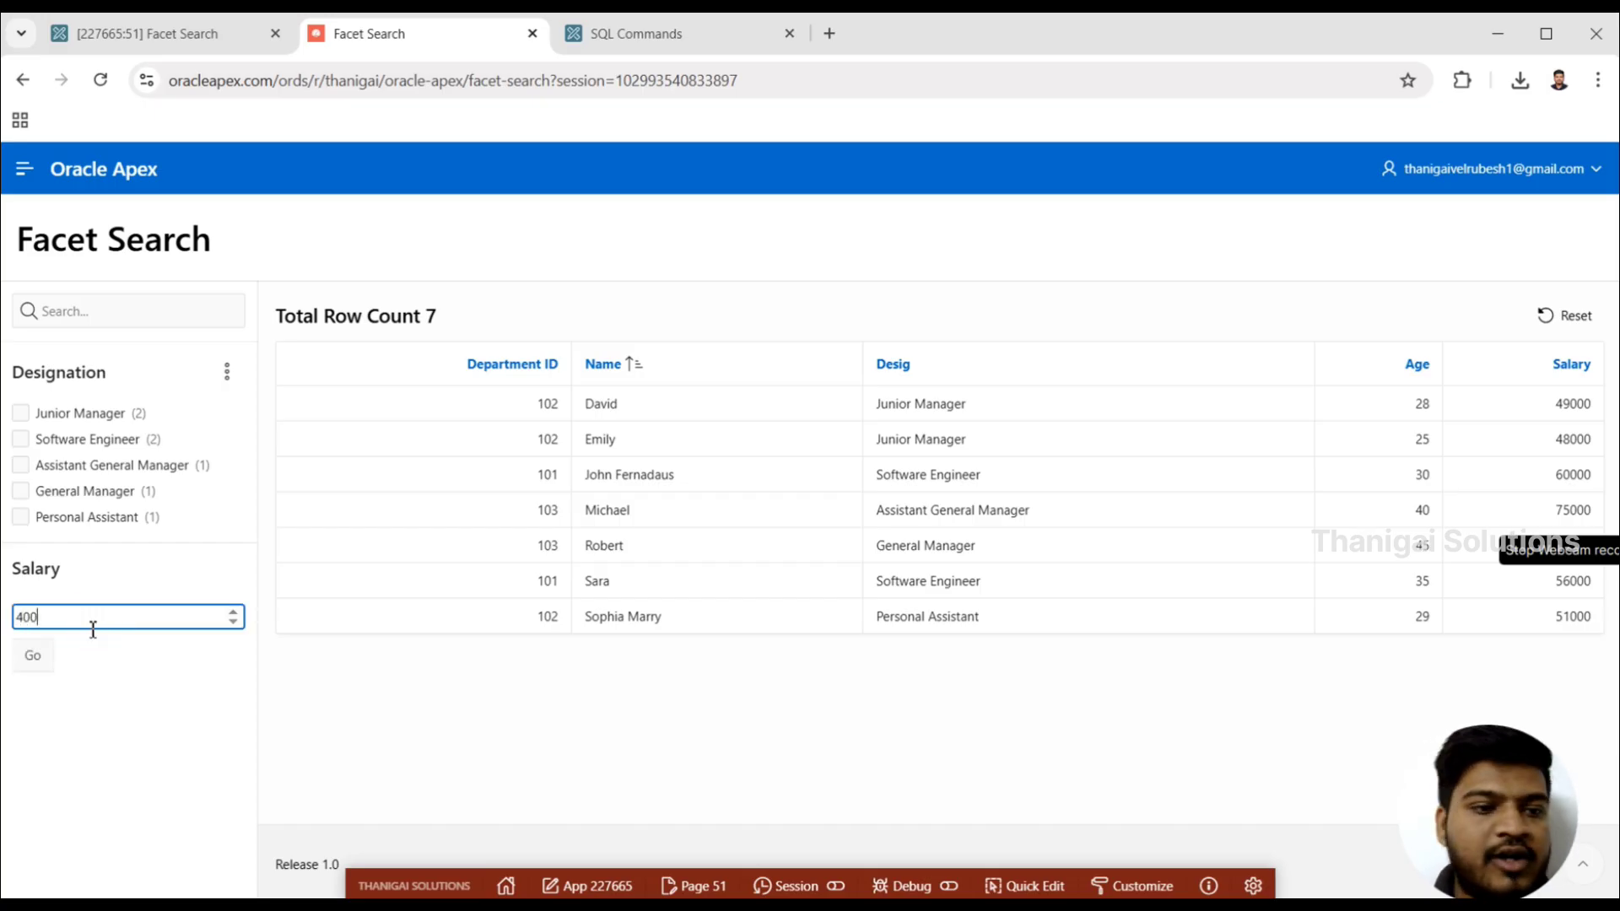
key(Return)
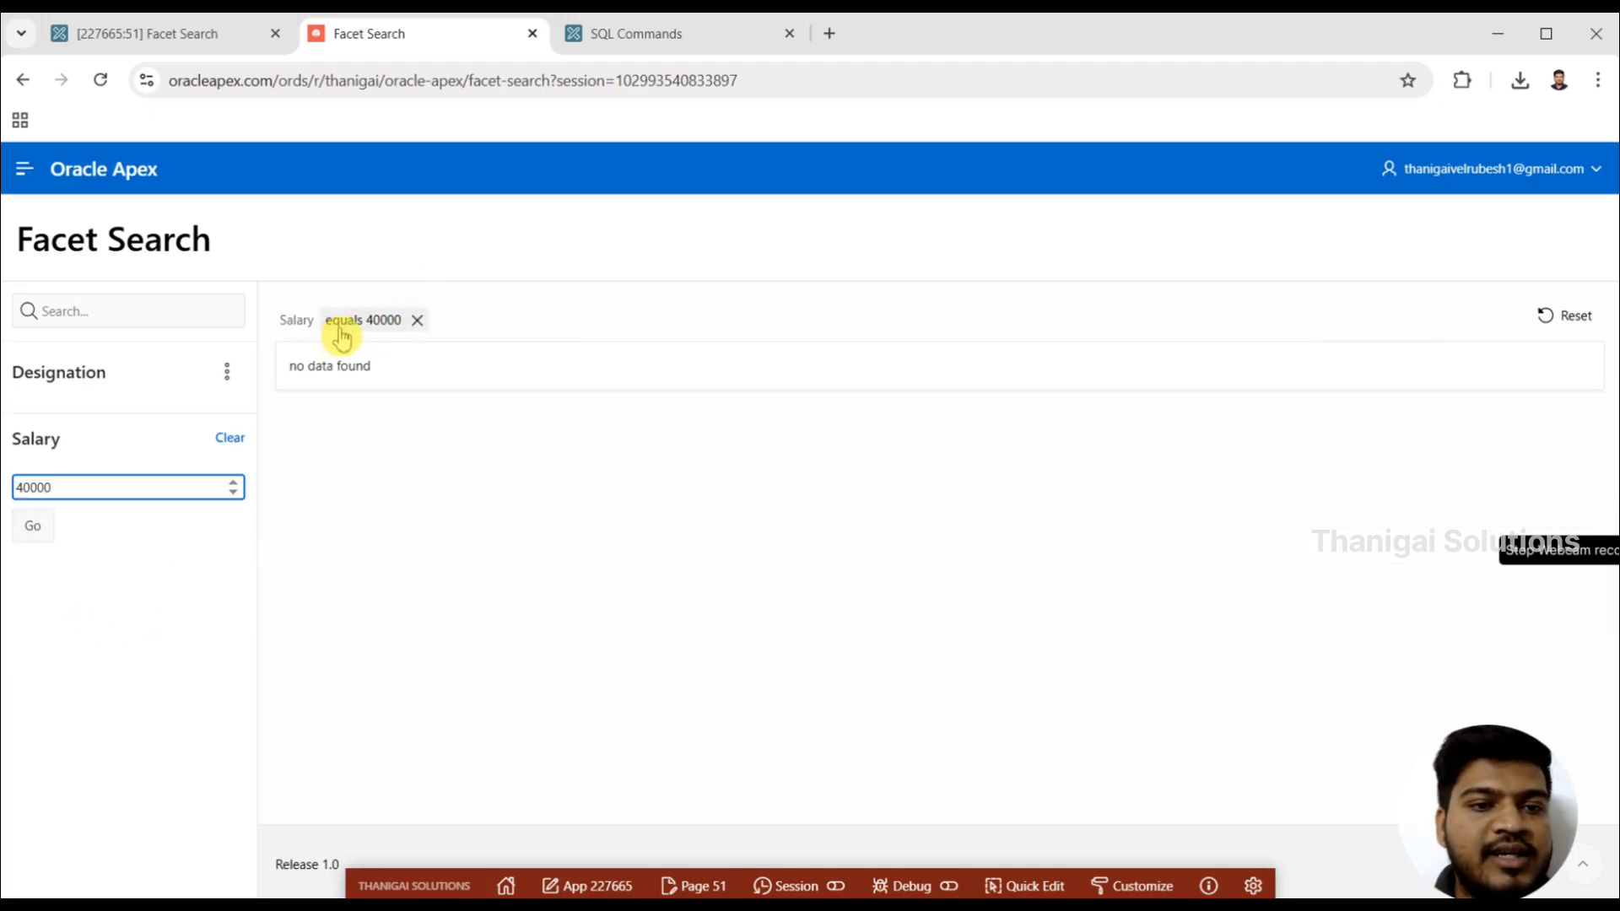
click(417, 322)
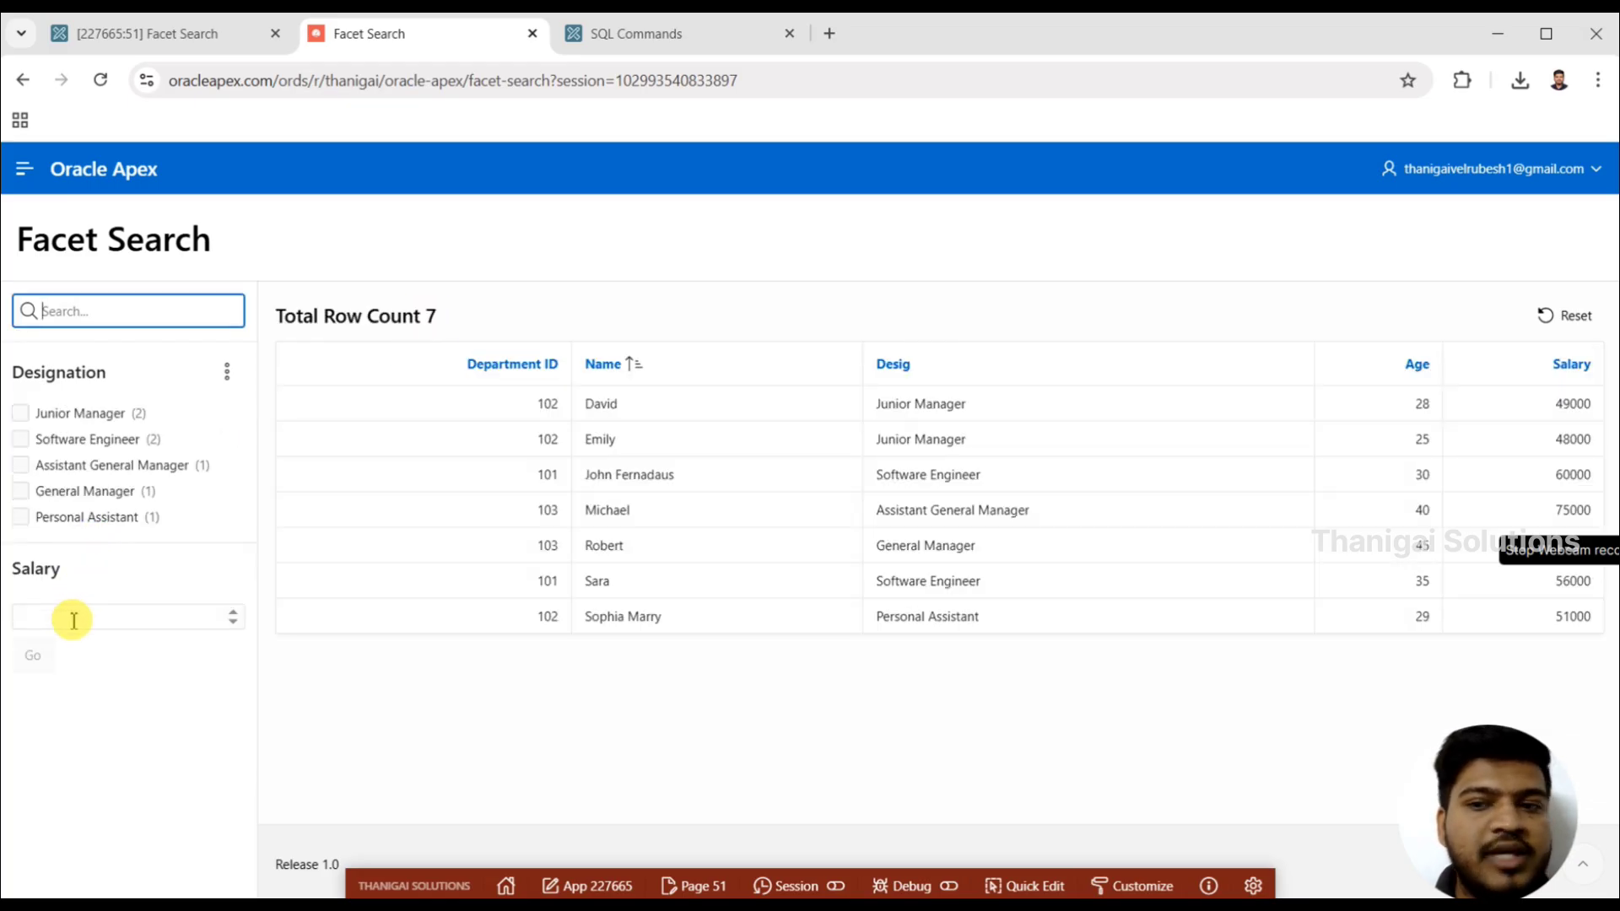
Filter the report by a salary equal to 49000
click(73, 620)
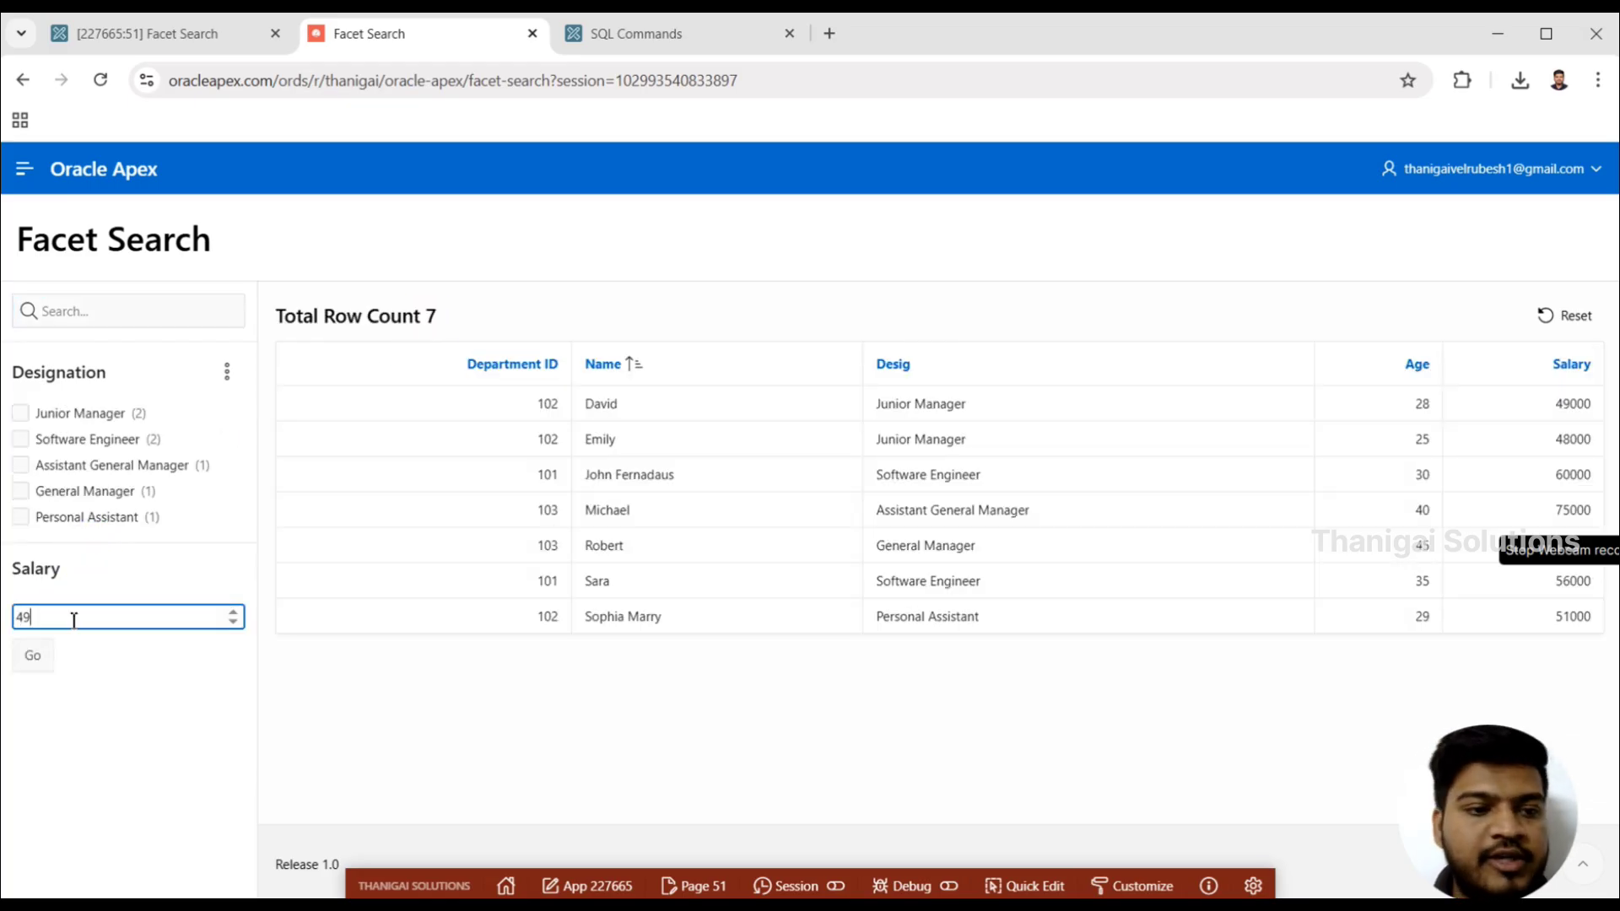
key(Return)
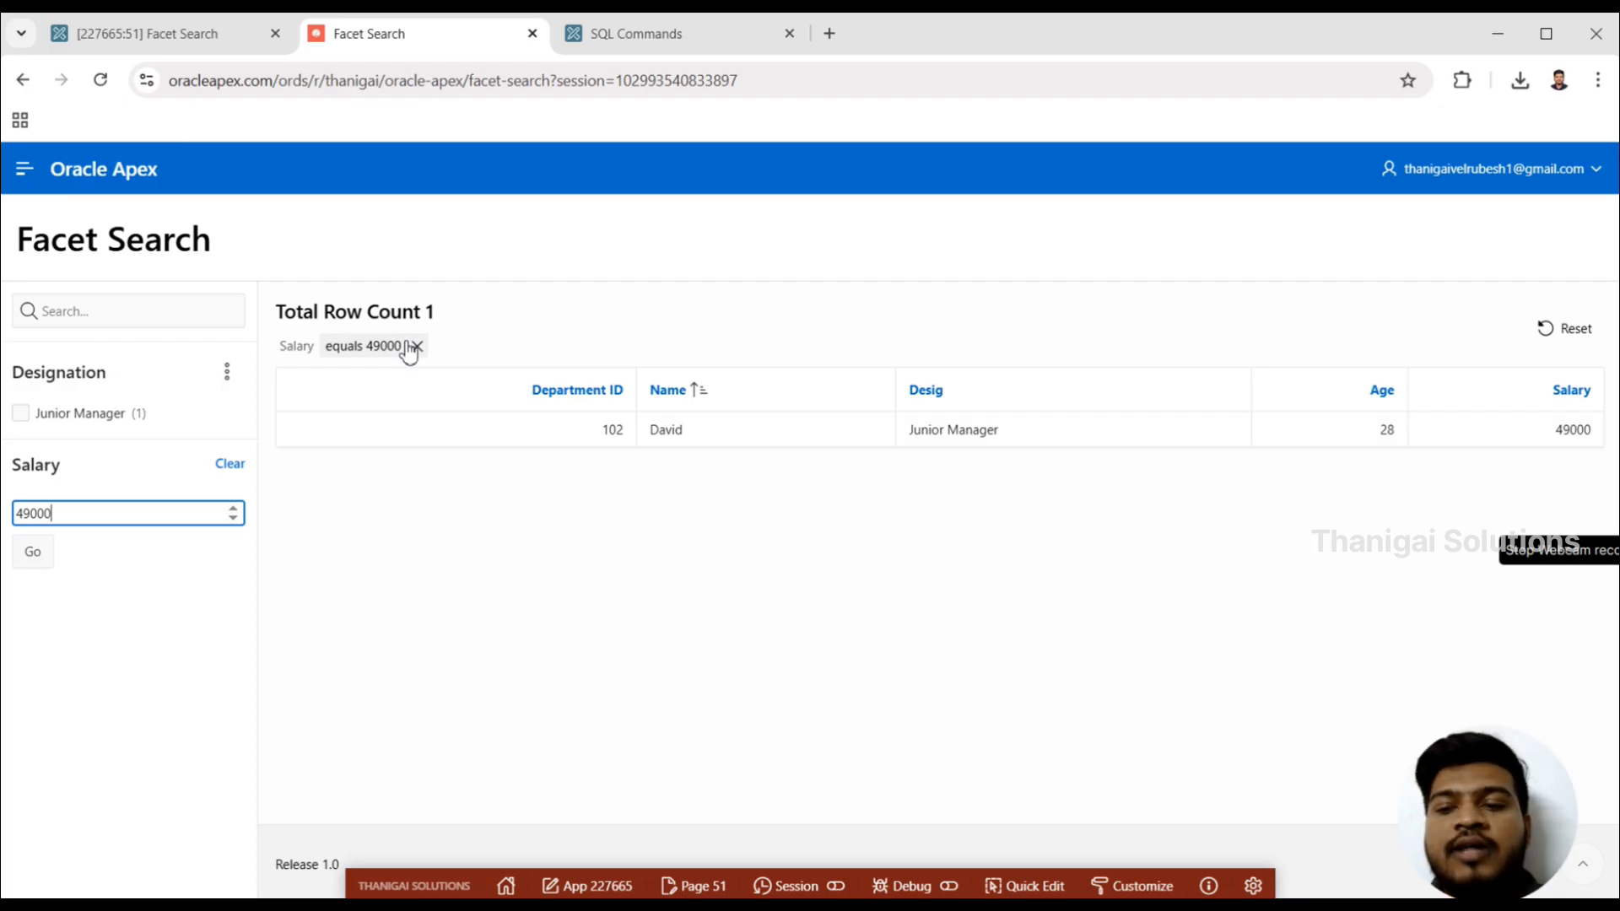
Return to the page designer and enable User can Choose Operator for the P51_SALARY facet, keeping equals as its comparison operator
click(205, 38)
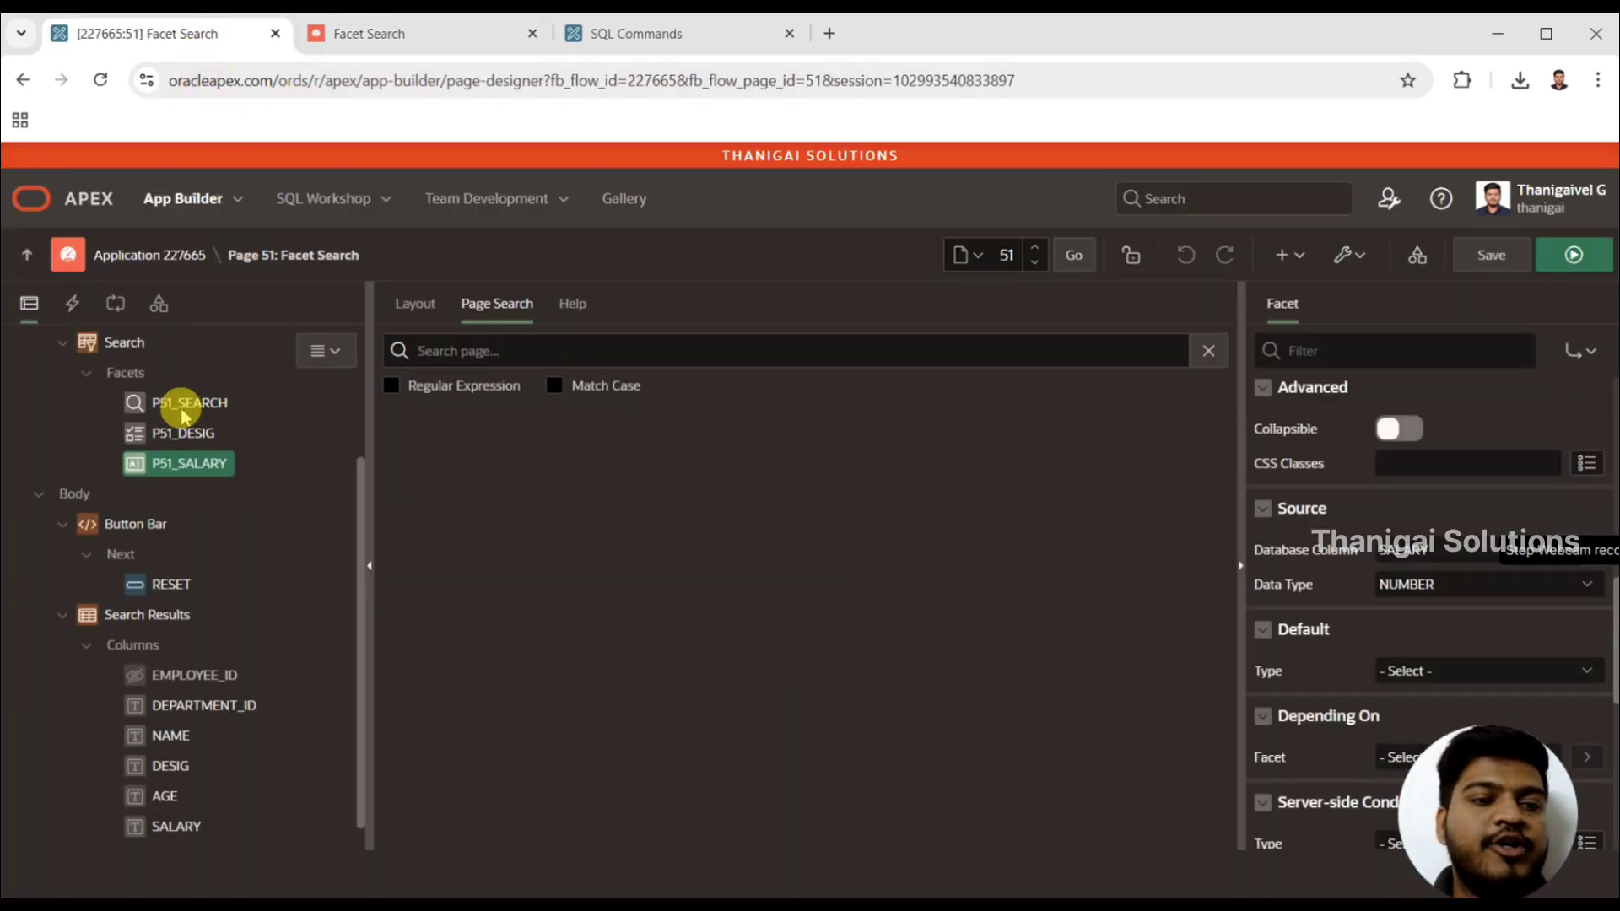
click(187, 463)
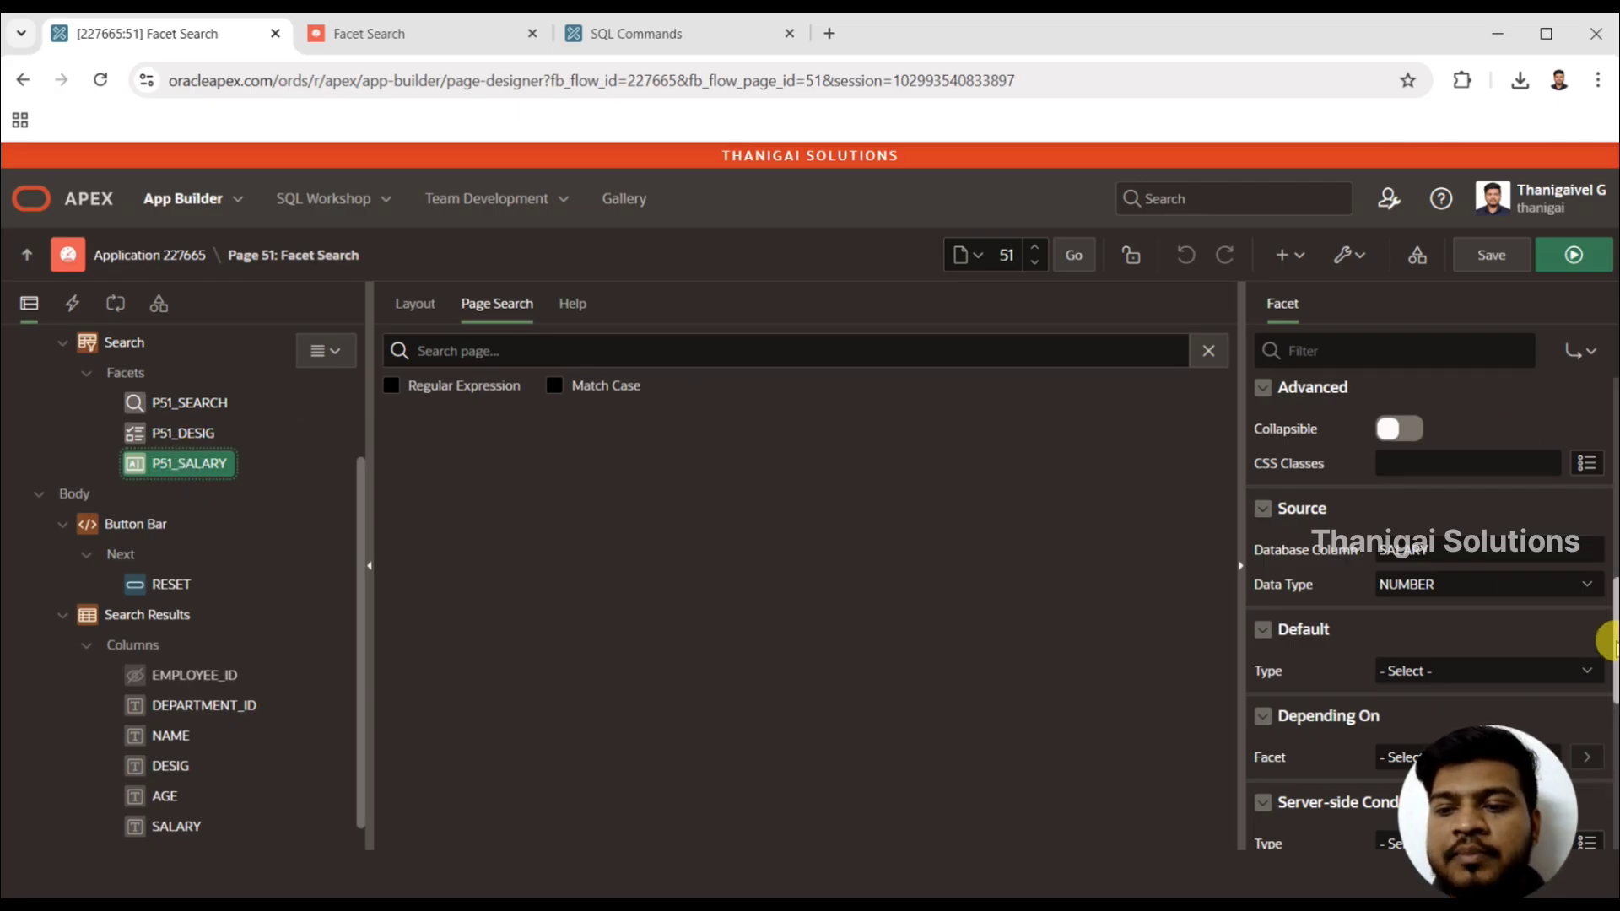
scroll(1611, 646, up, 5)
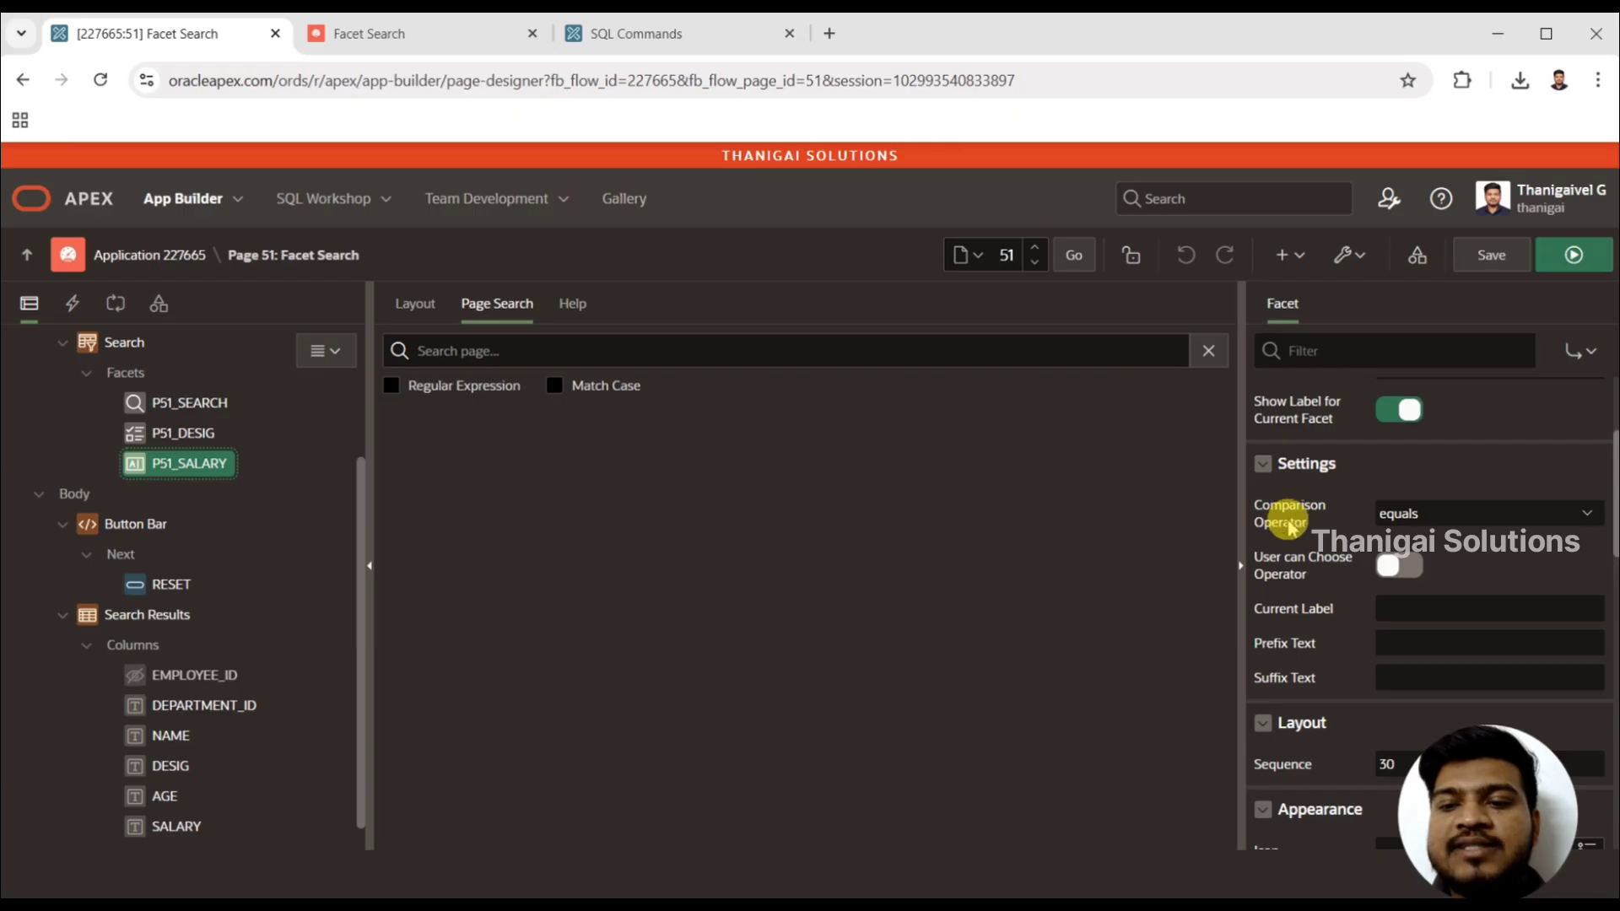
click(1392, 513)
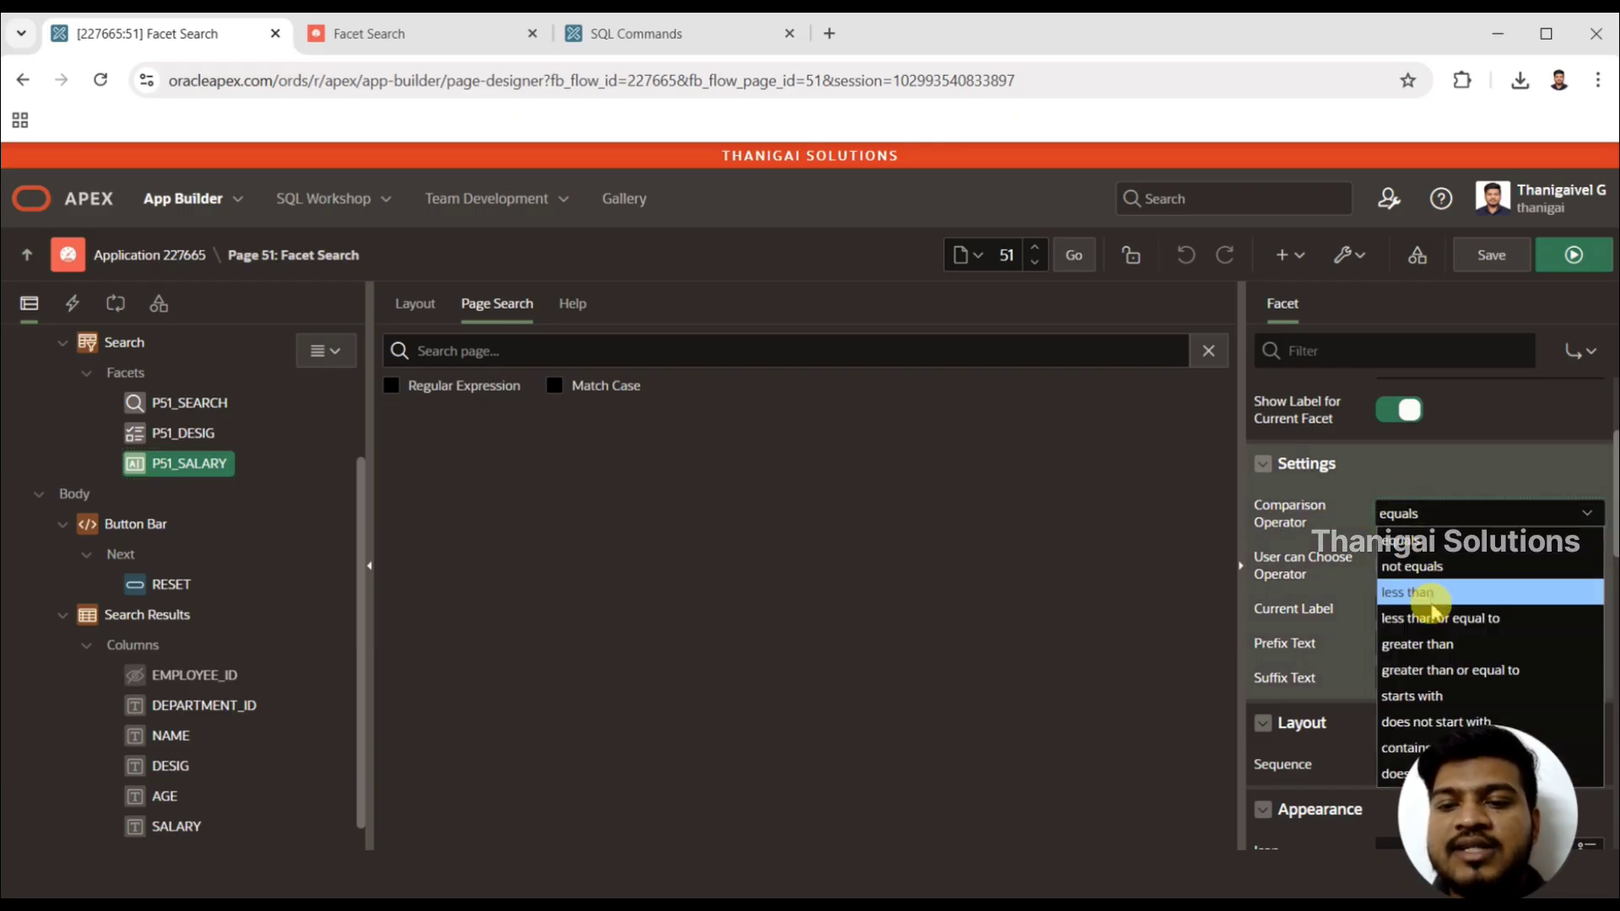
click(1414, 515)
click(1409, 513)
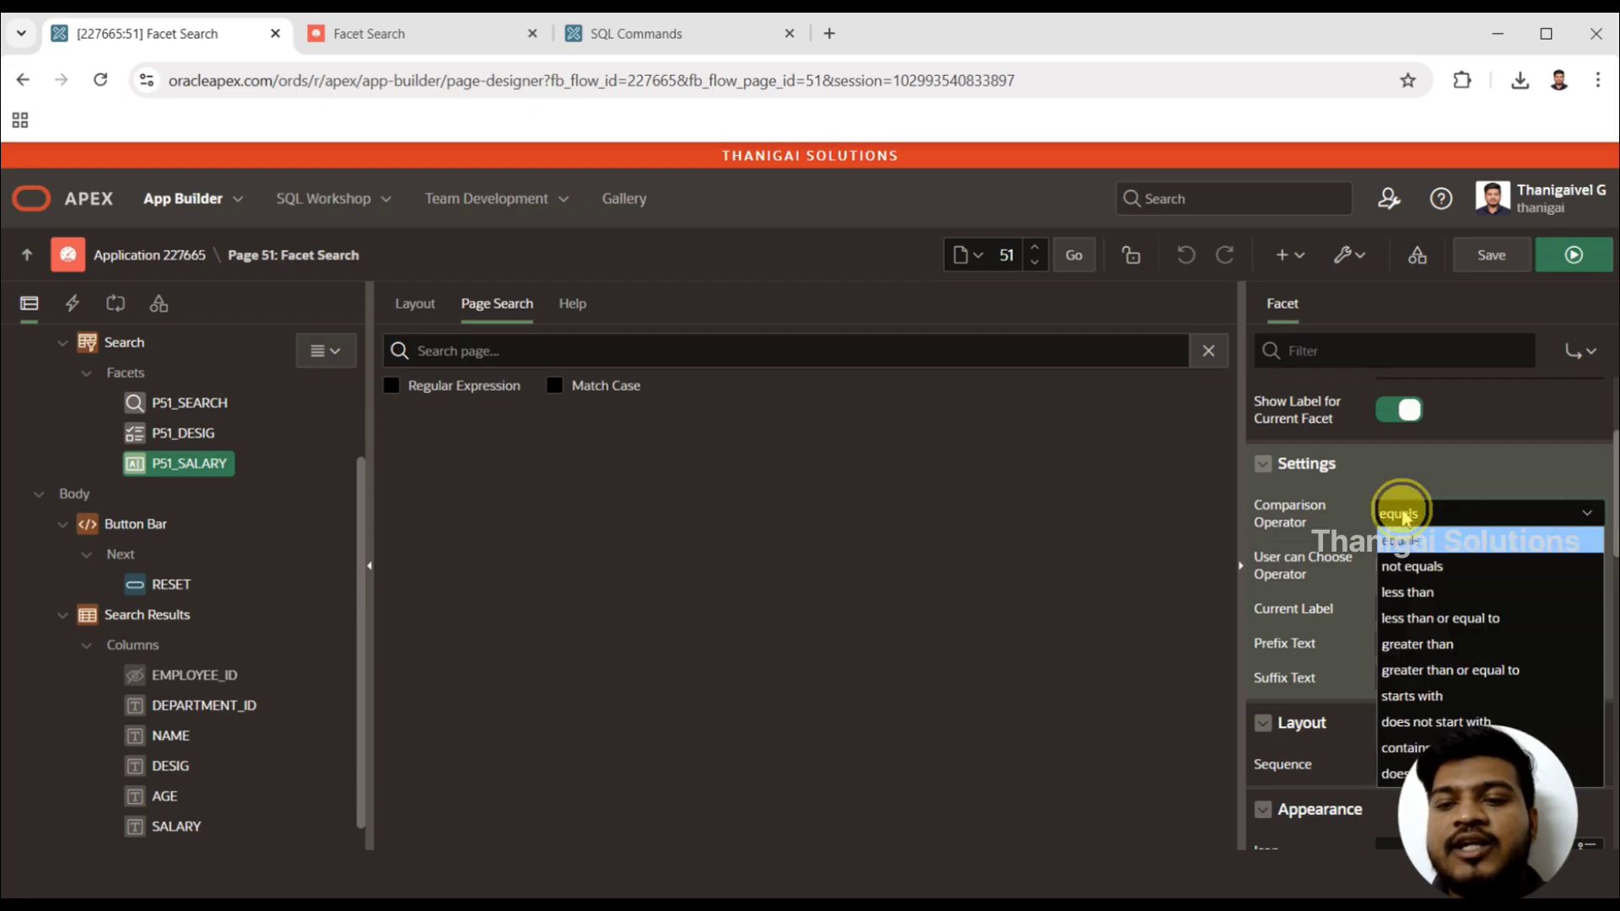
click(1416, 574)
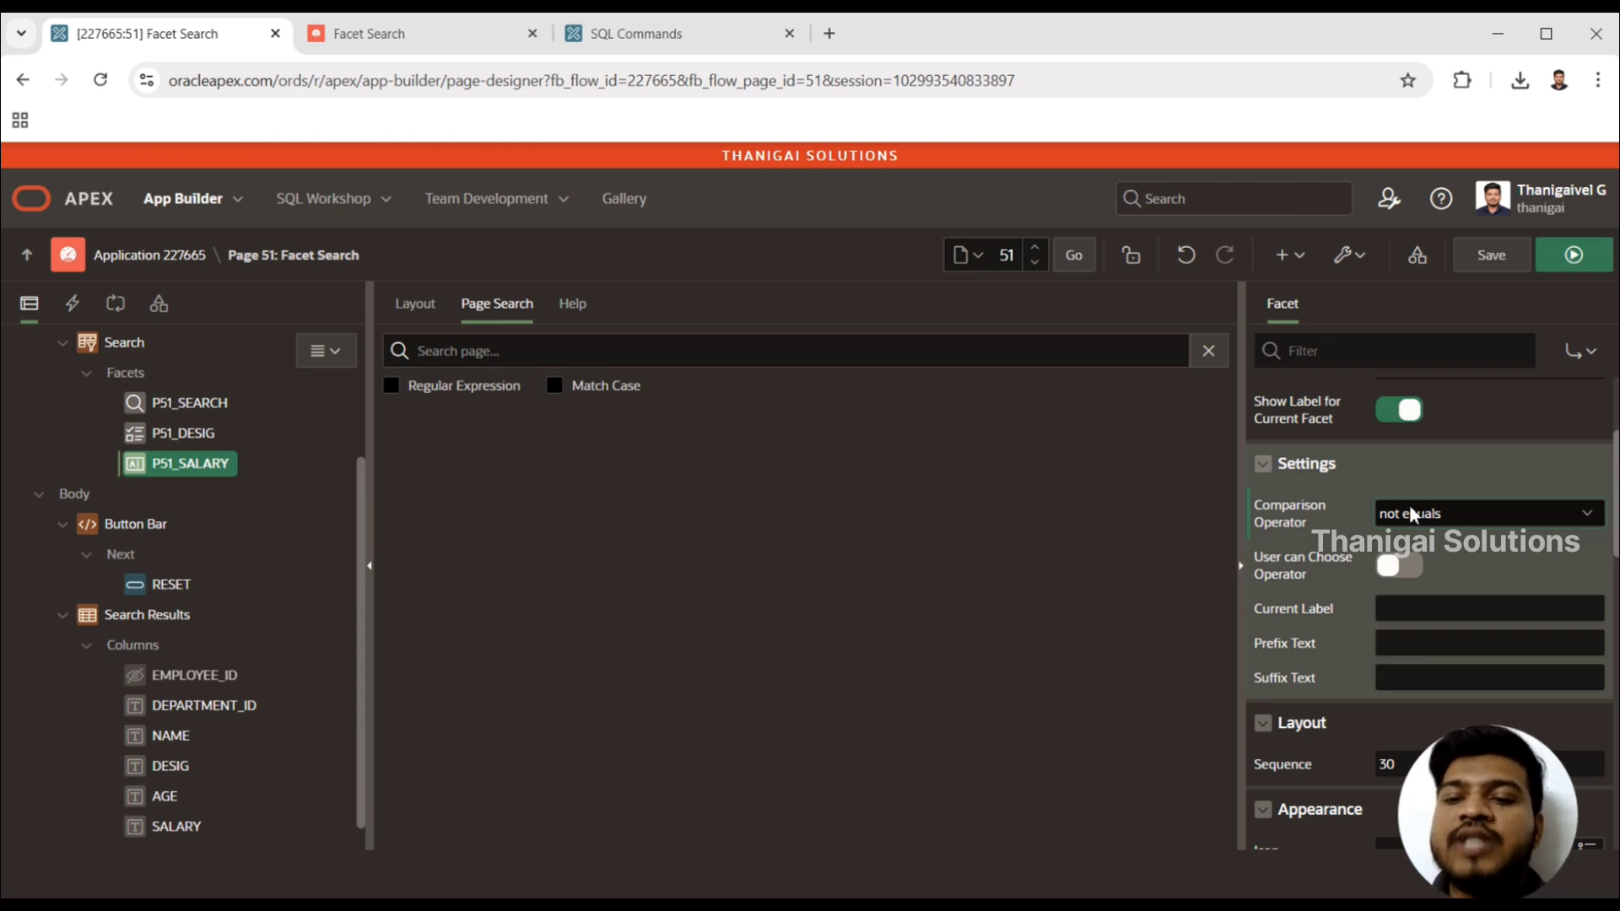
click(1412, 515)
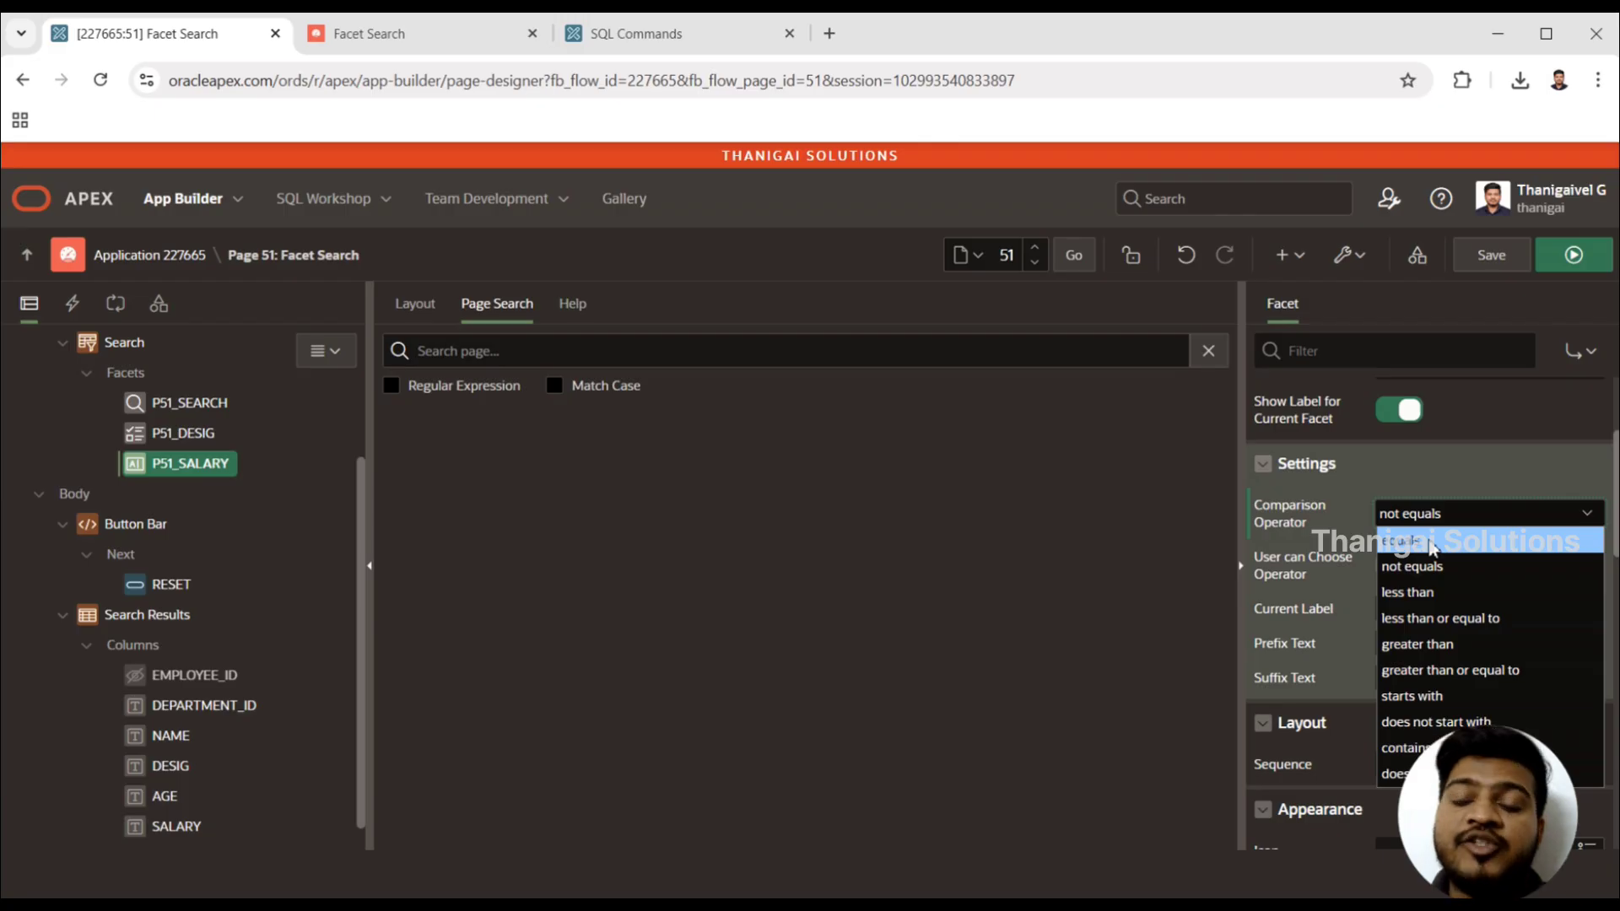
click(1426, 540)
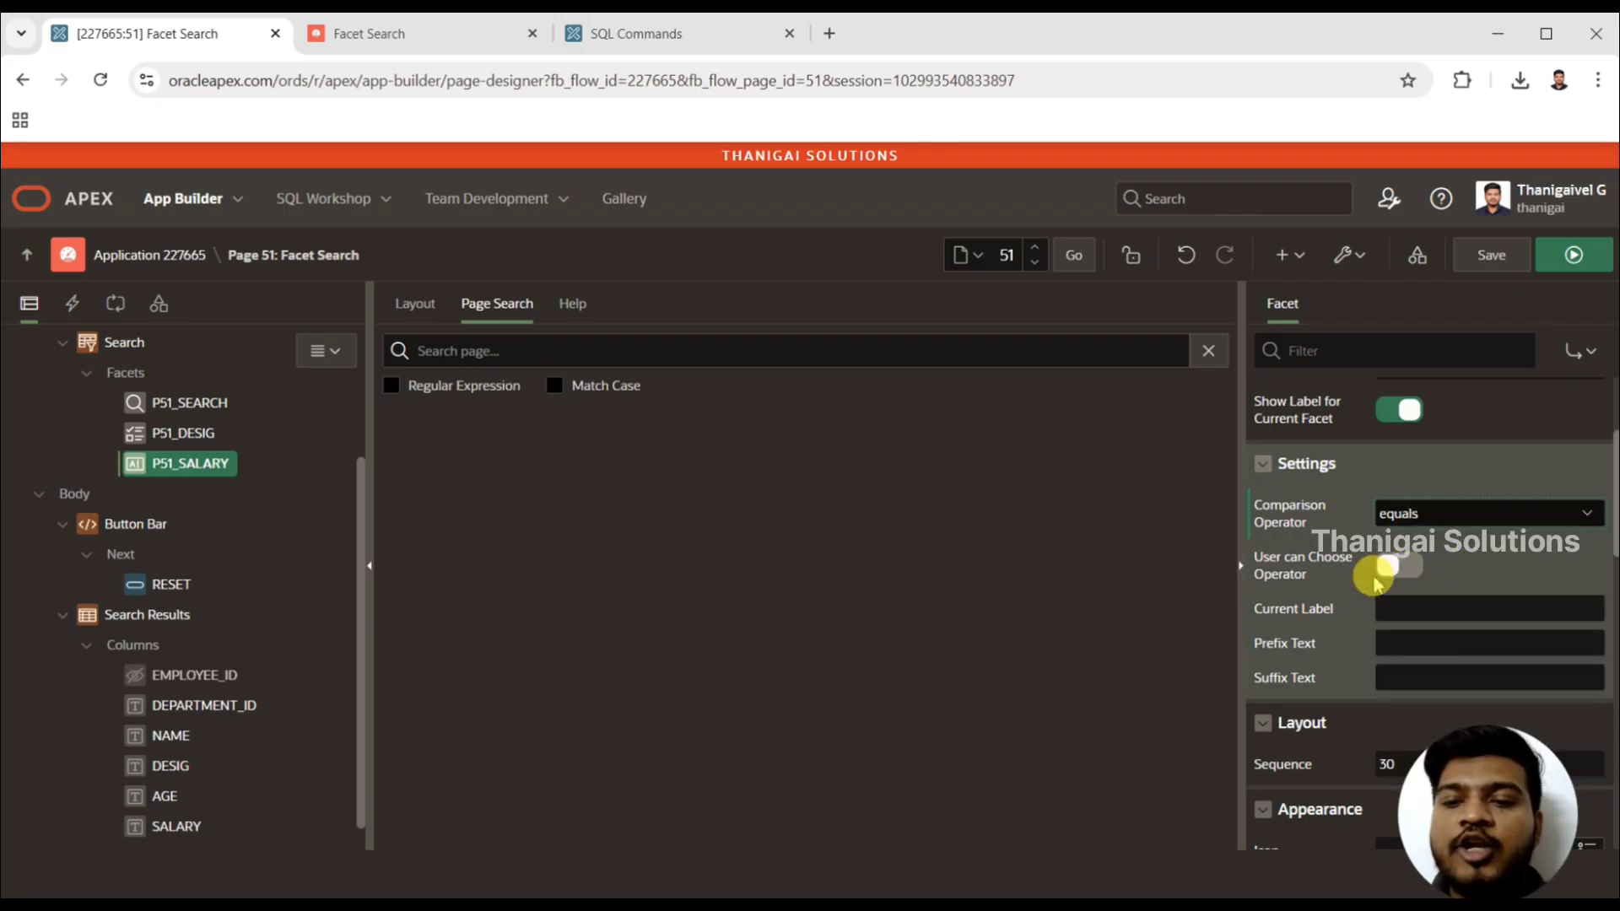
click(1399, 570)
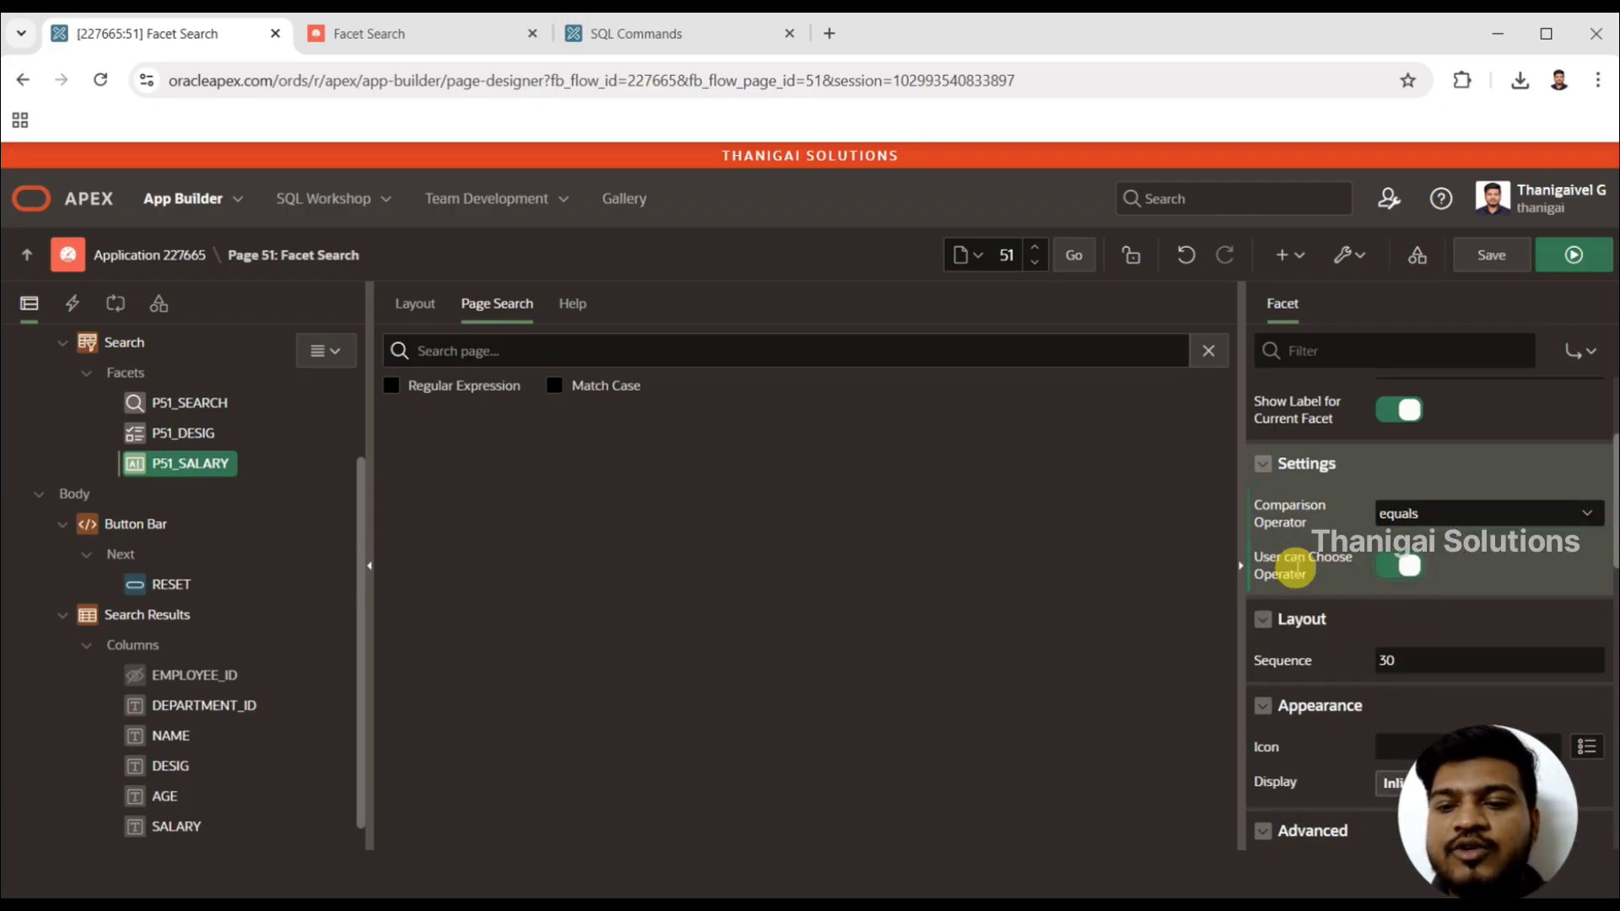
Save and run the page, and filter the report by salaries greater than or equal to 50000
click(1593, 268)
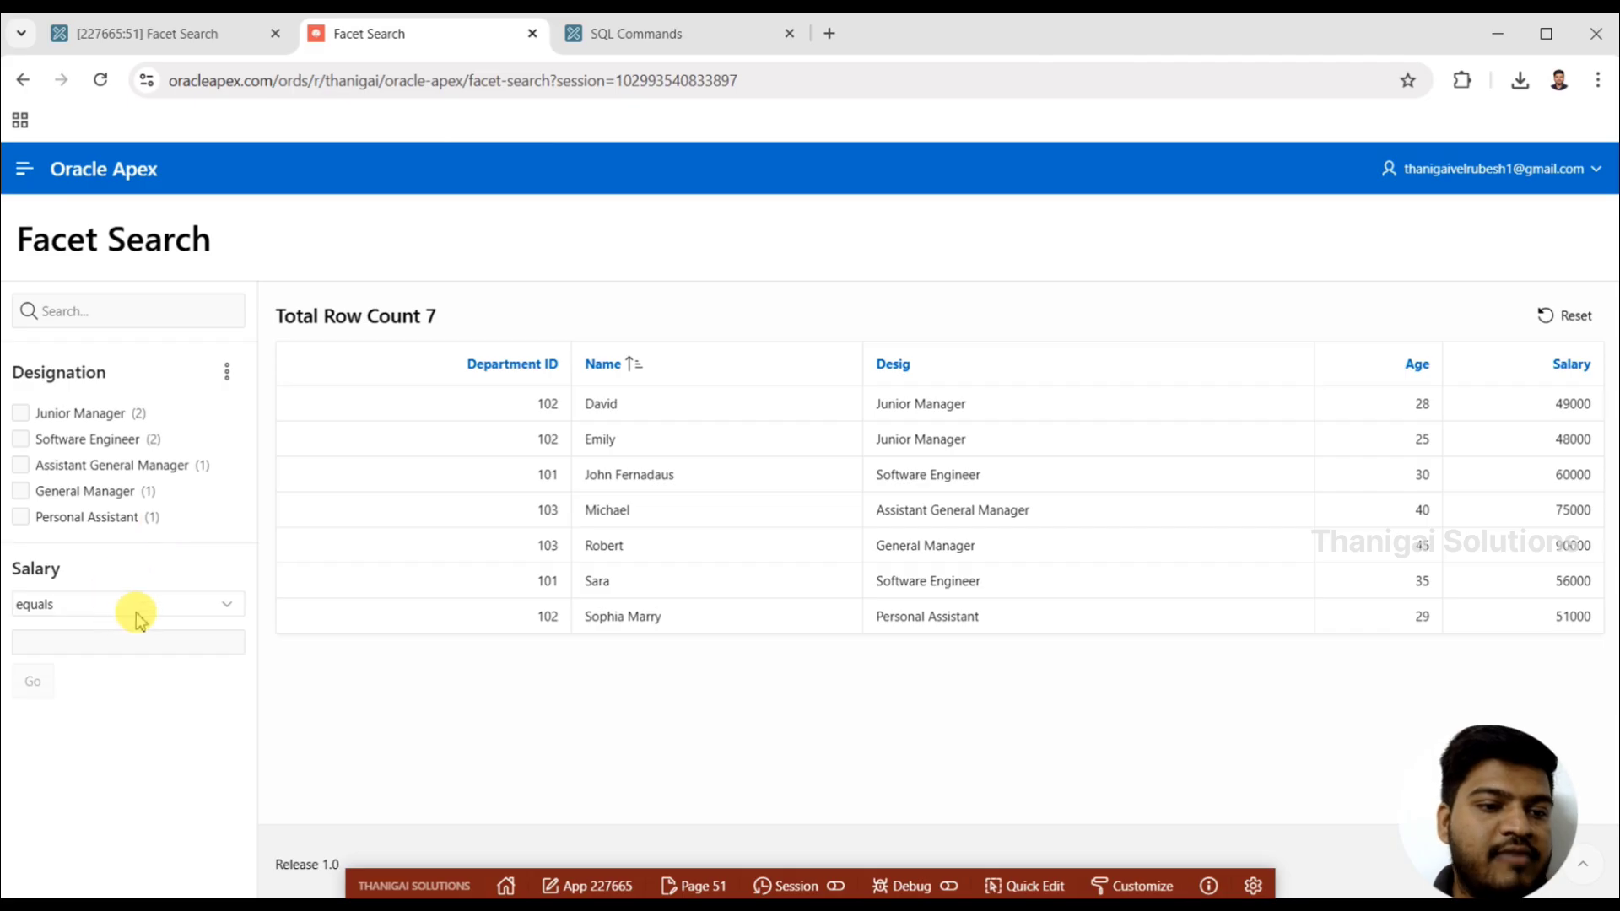
click(137, 613)
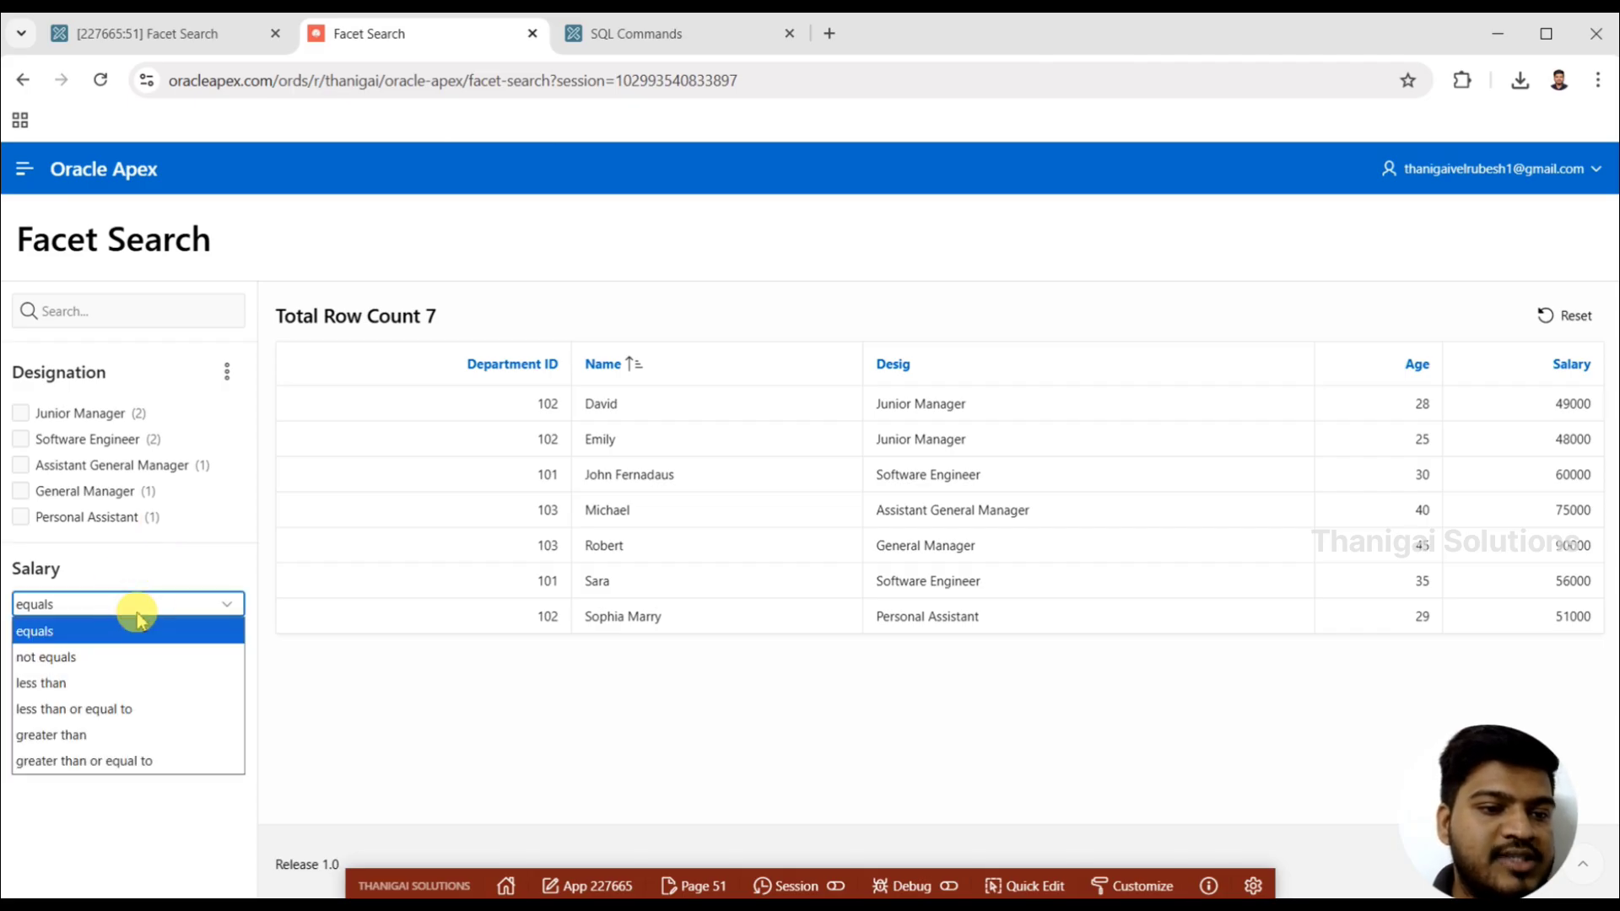
click(91, 759)
click(89, 644)
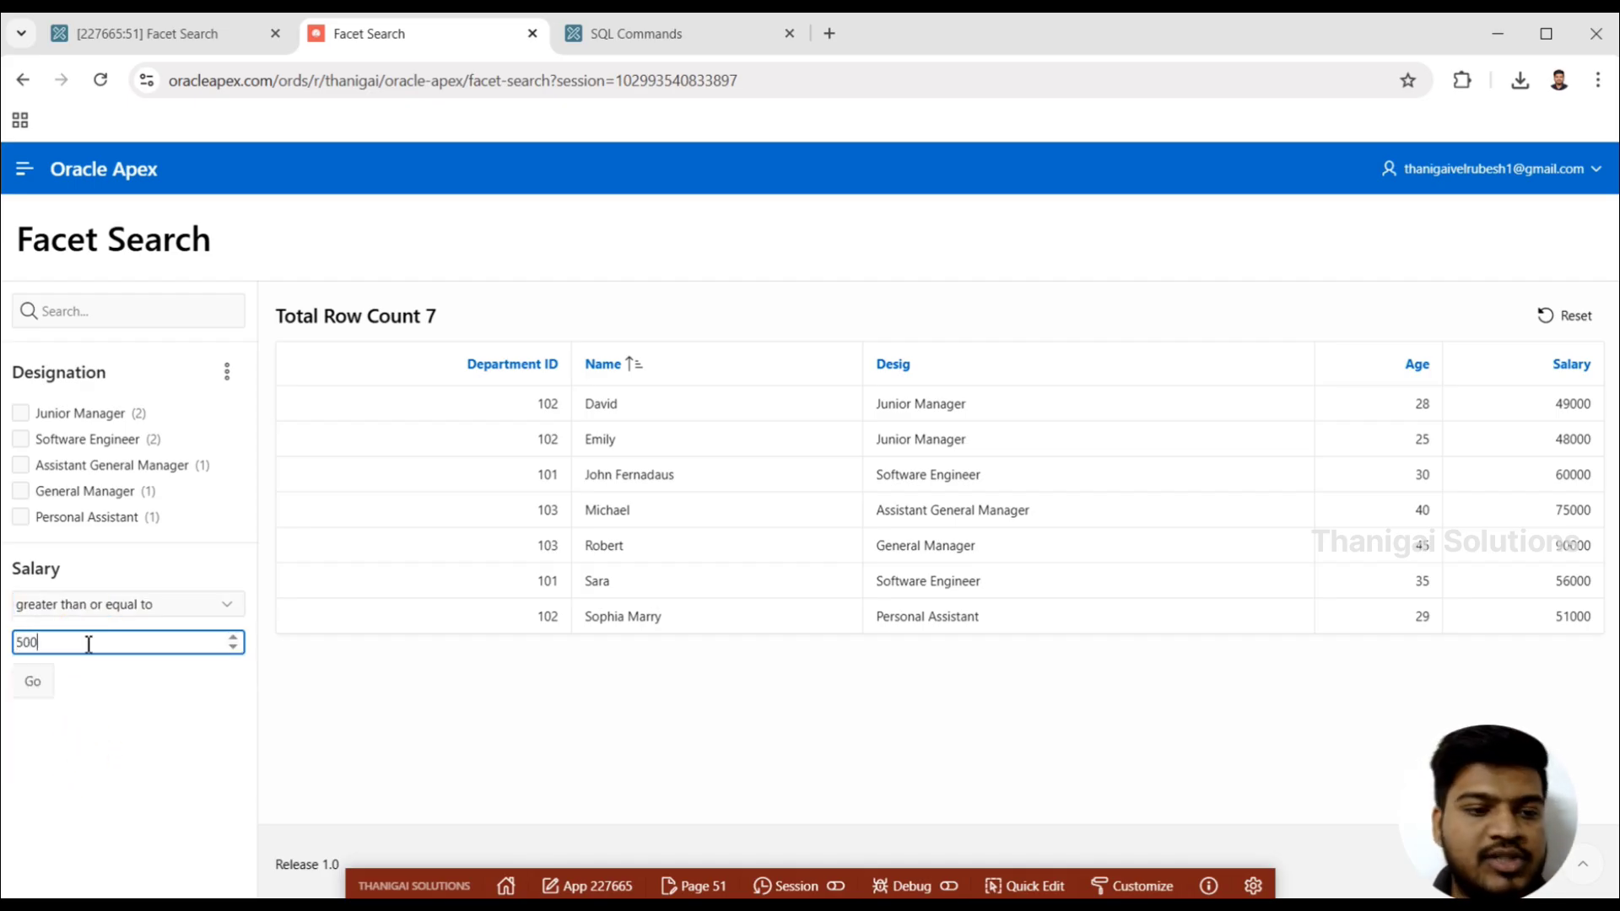
key(Return)
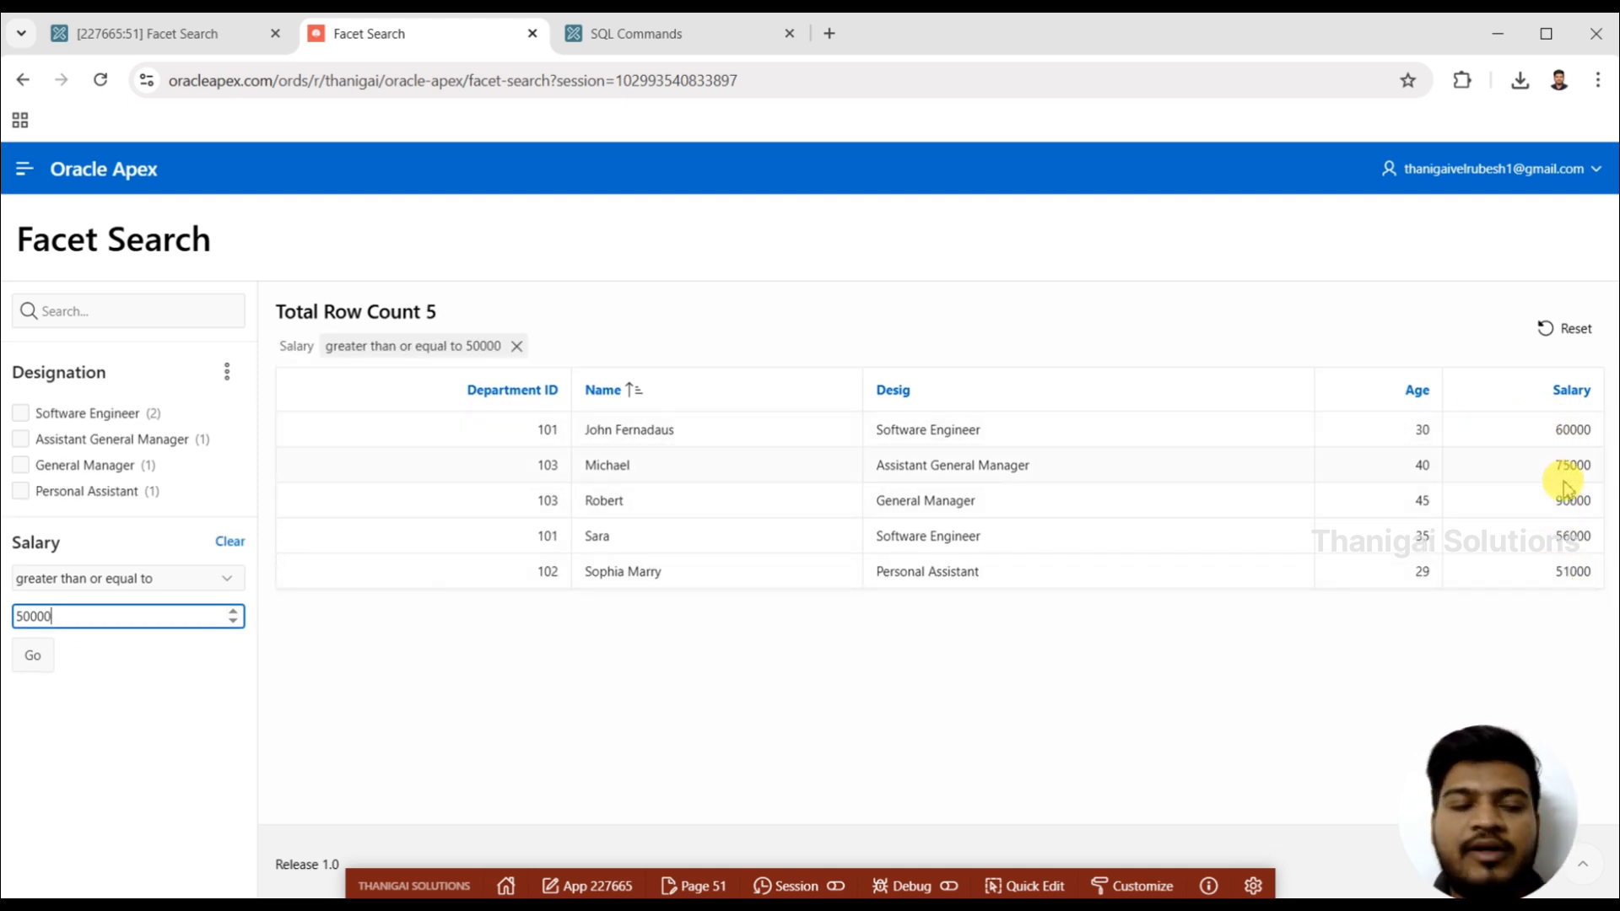
Review the operators offered by the Salary facet and clear its filter
click(94, 578)
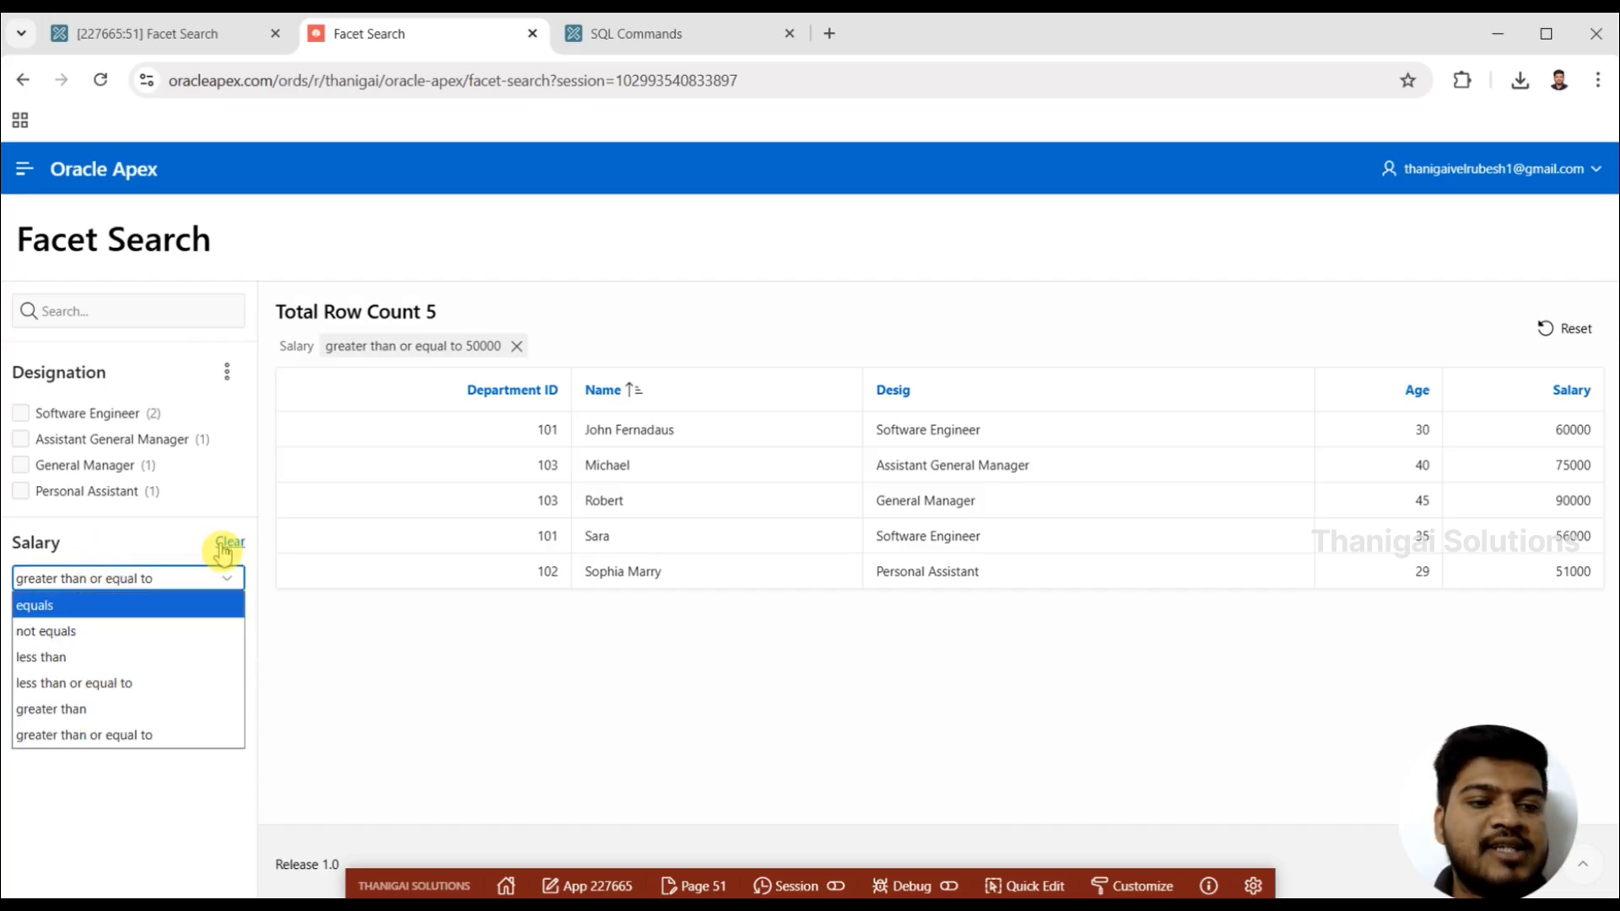
click(181, 565)
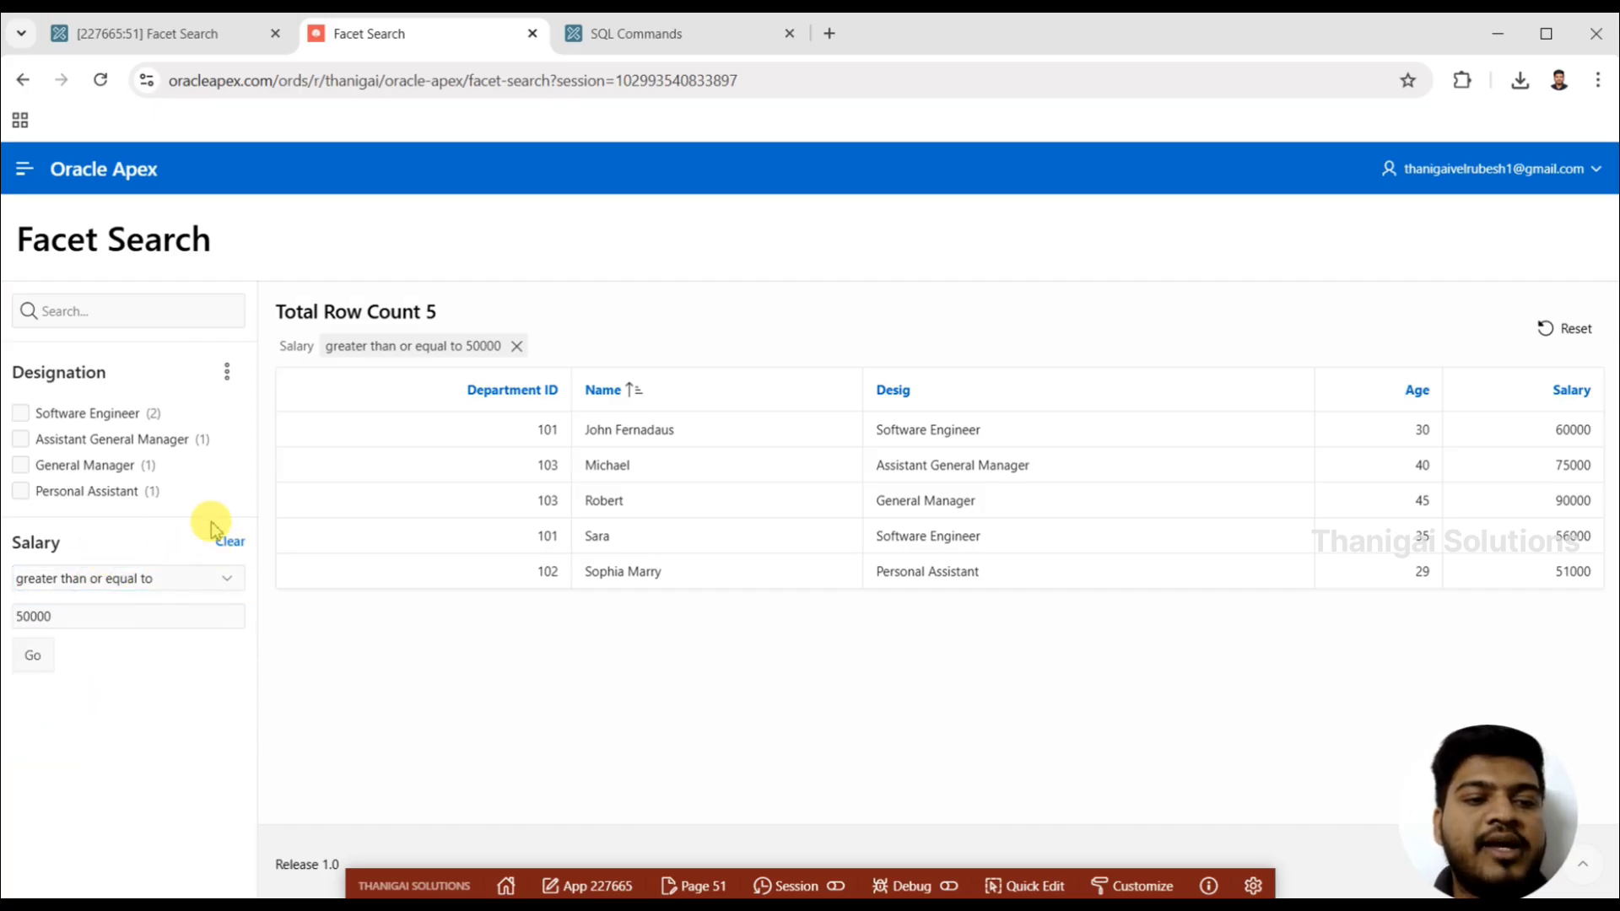
click(229, 541)
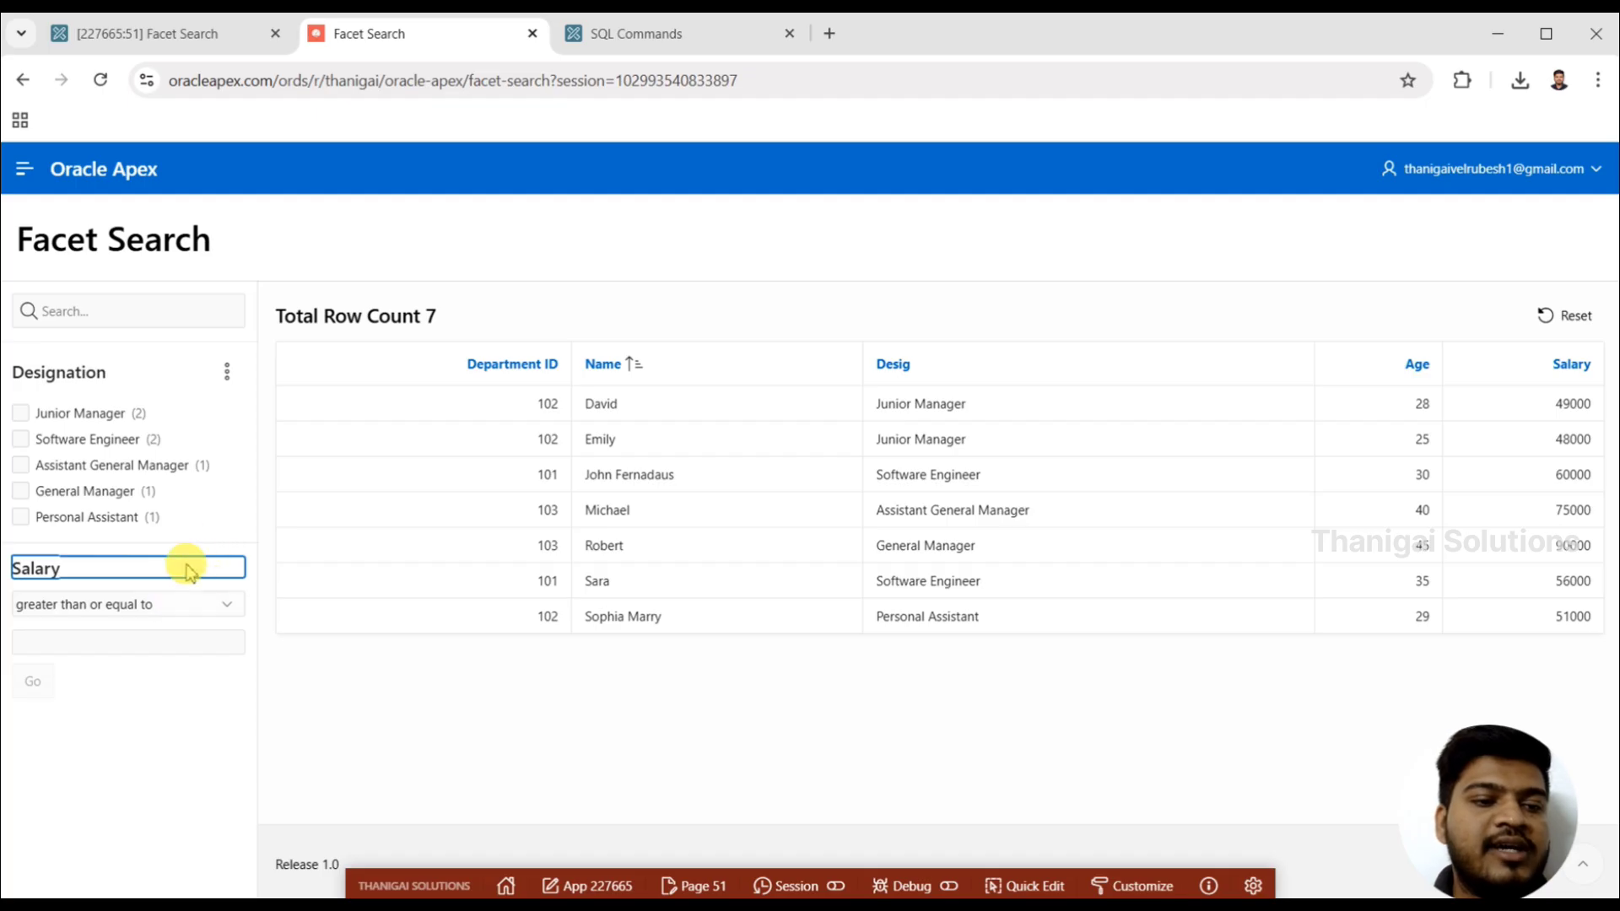
click(91, 716)
click(104, 647)
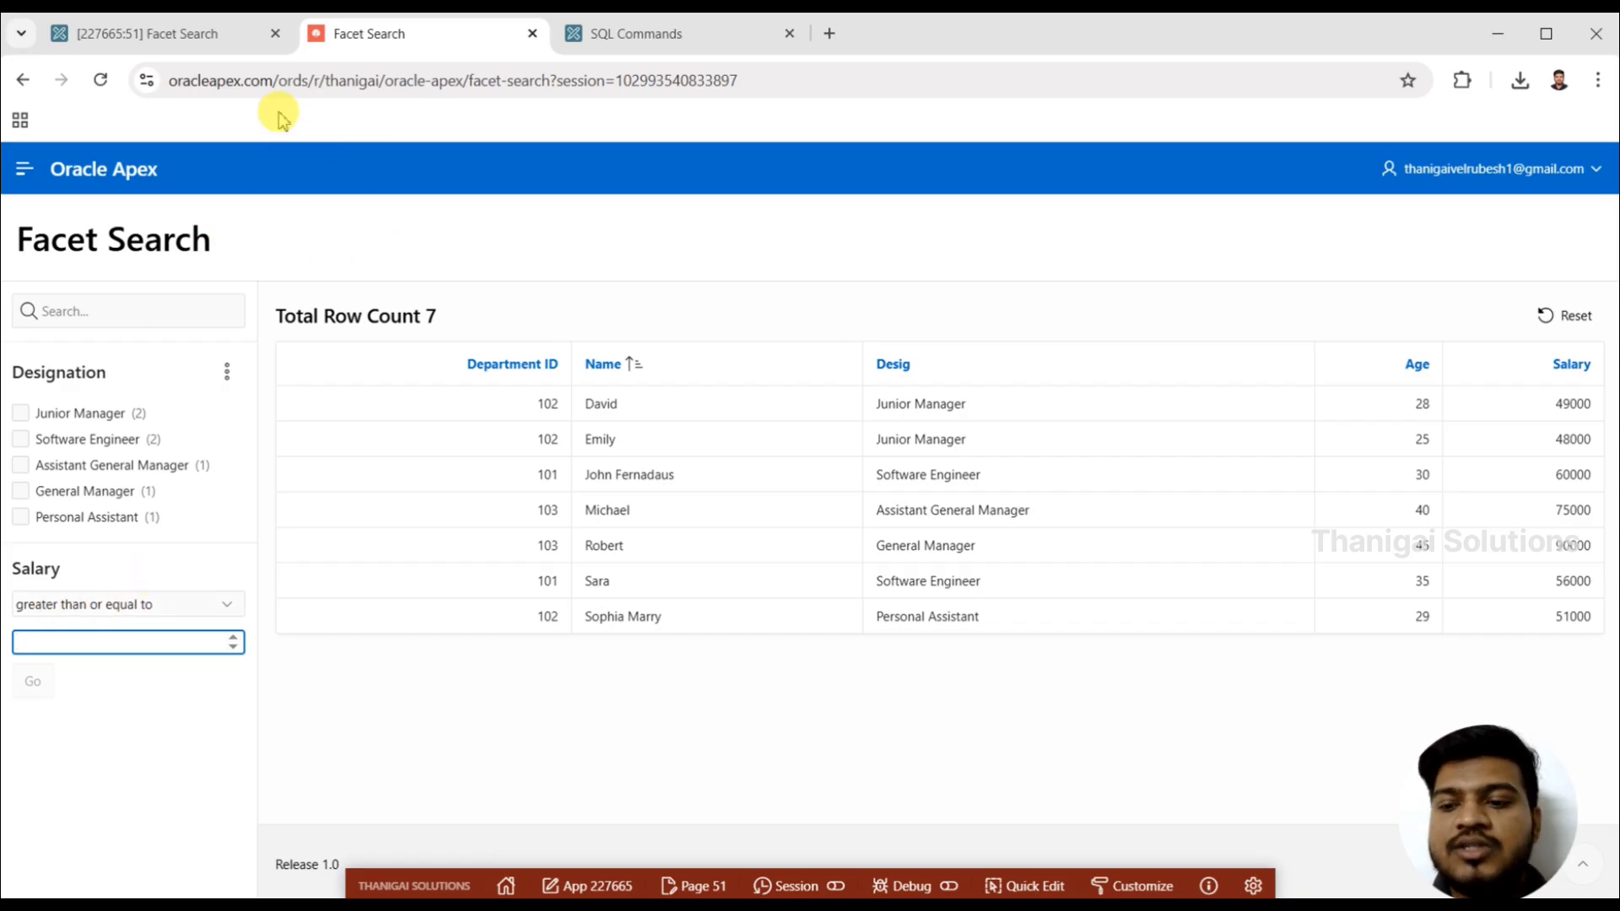
Add another facet to the Search region as a Radio Group, labelled Employee and named P51_EMPLOYEE
click(201, 34)
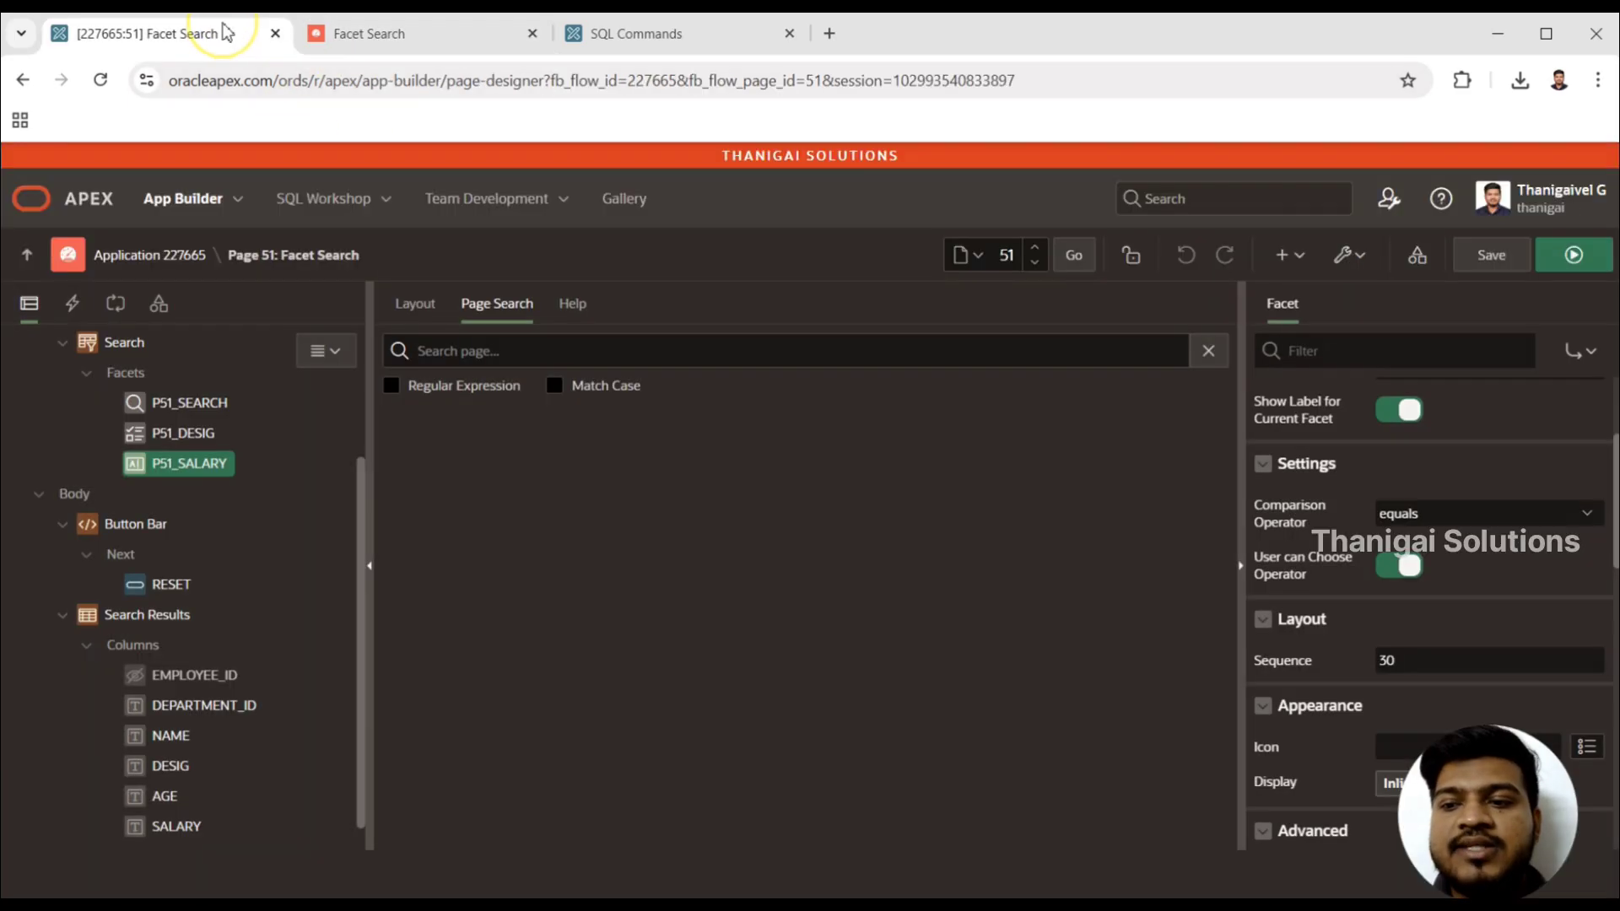
click(133, 373)
right_click(133, 373)
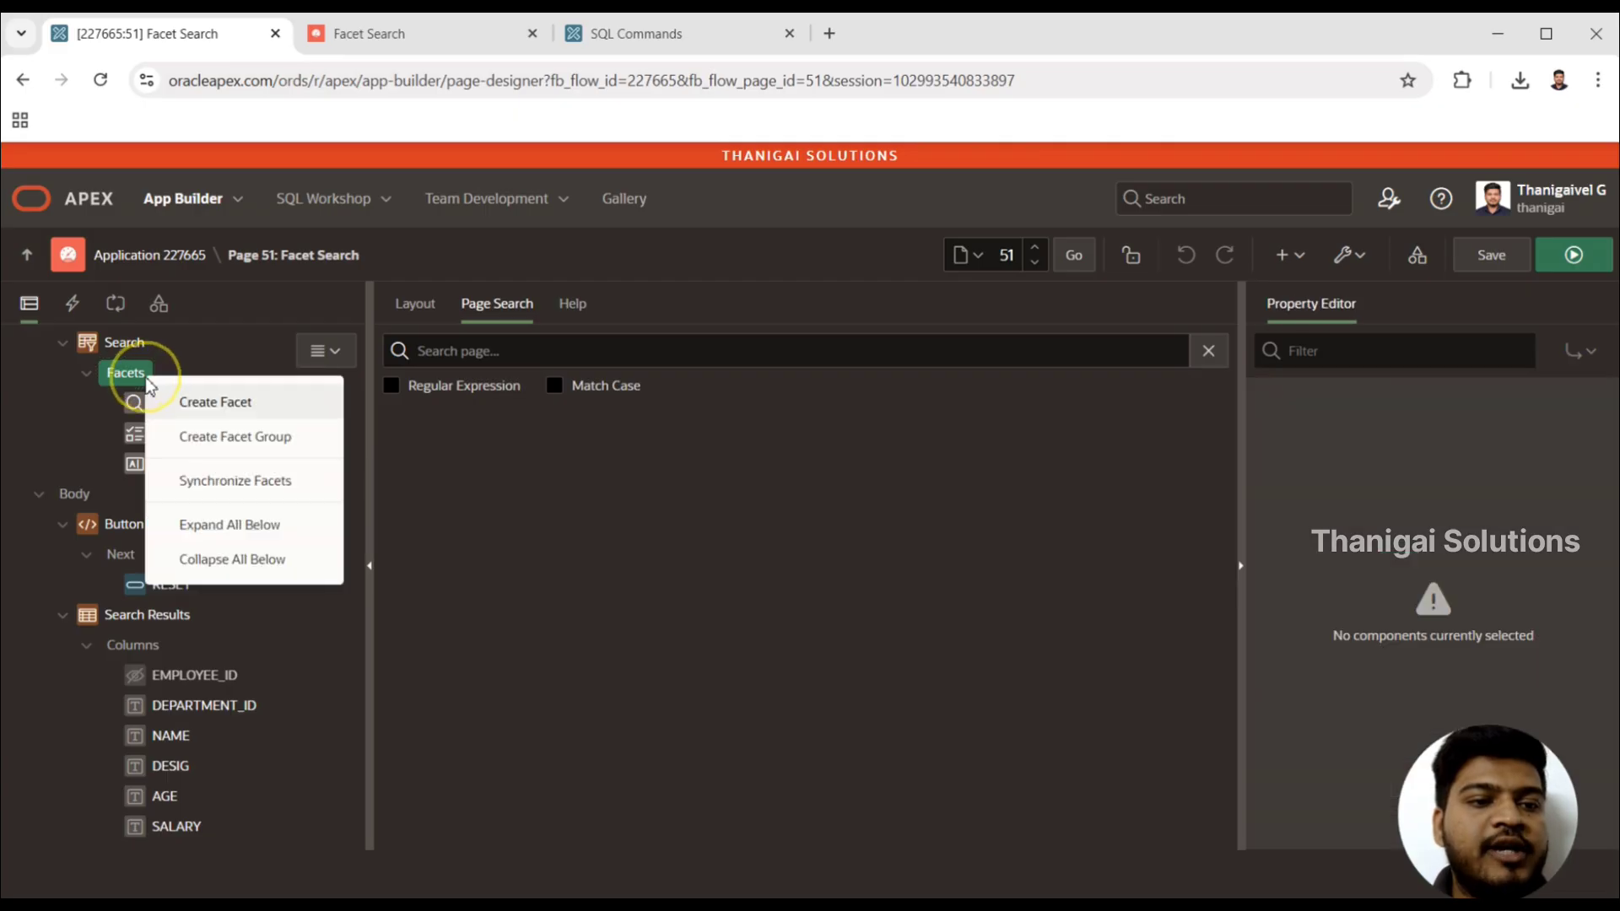
click(202, 402)
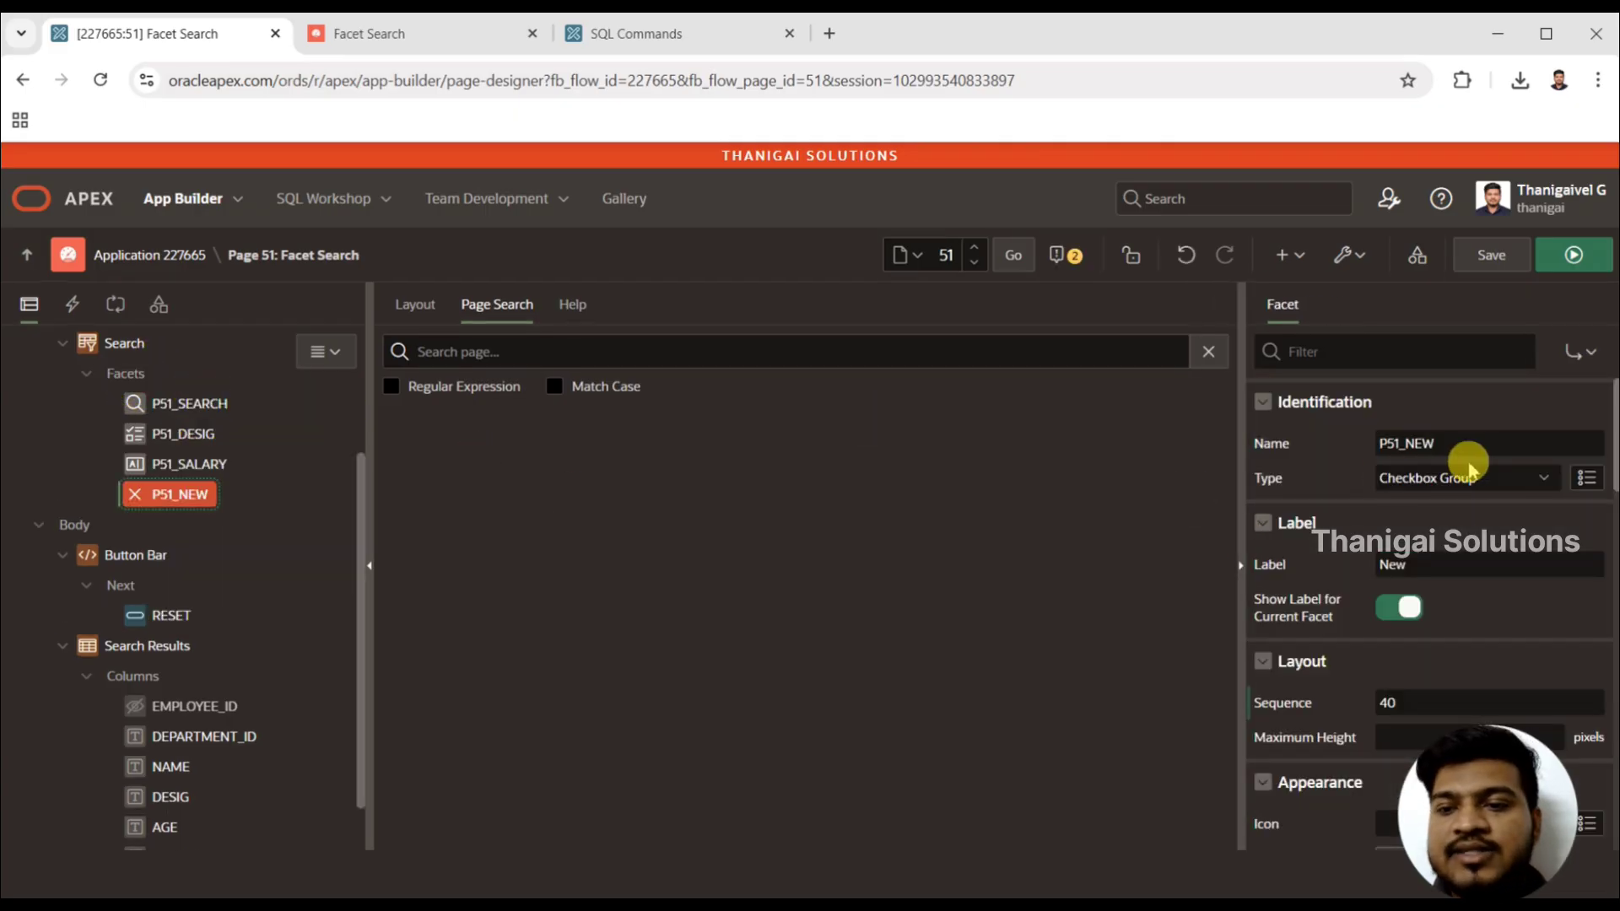
click(1472, 477)
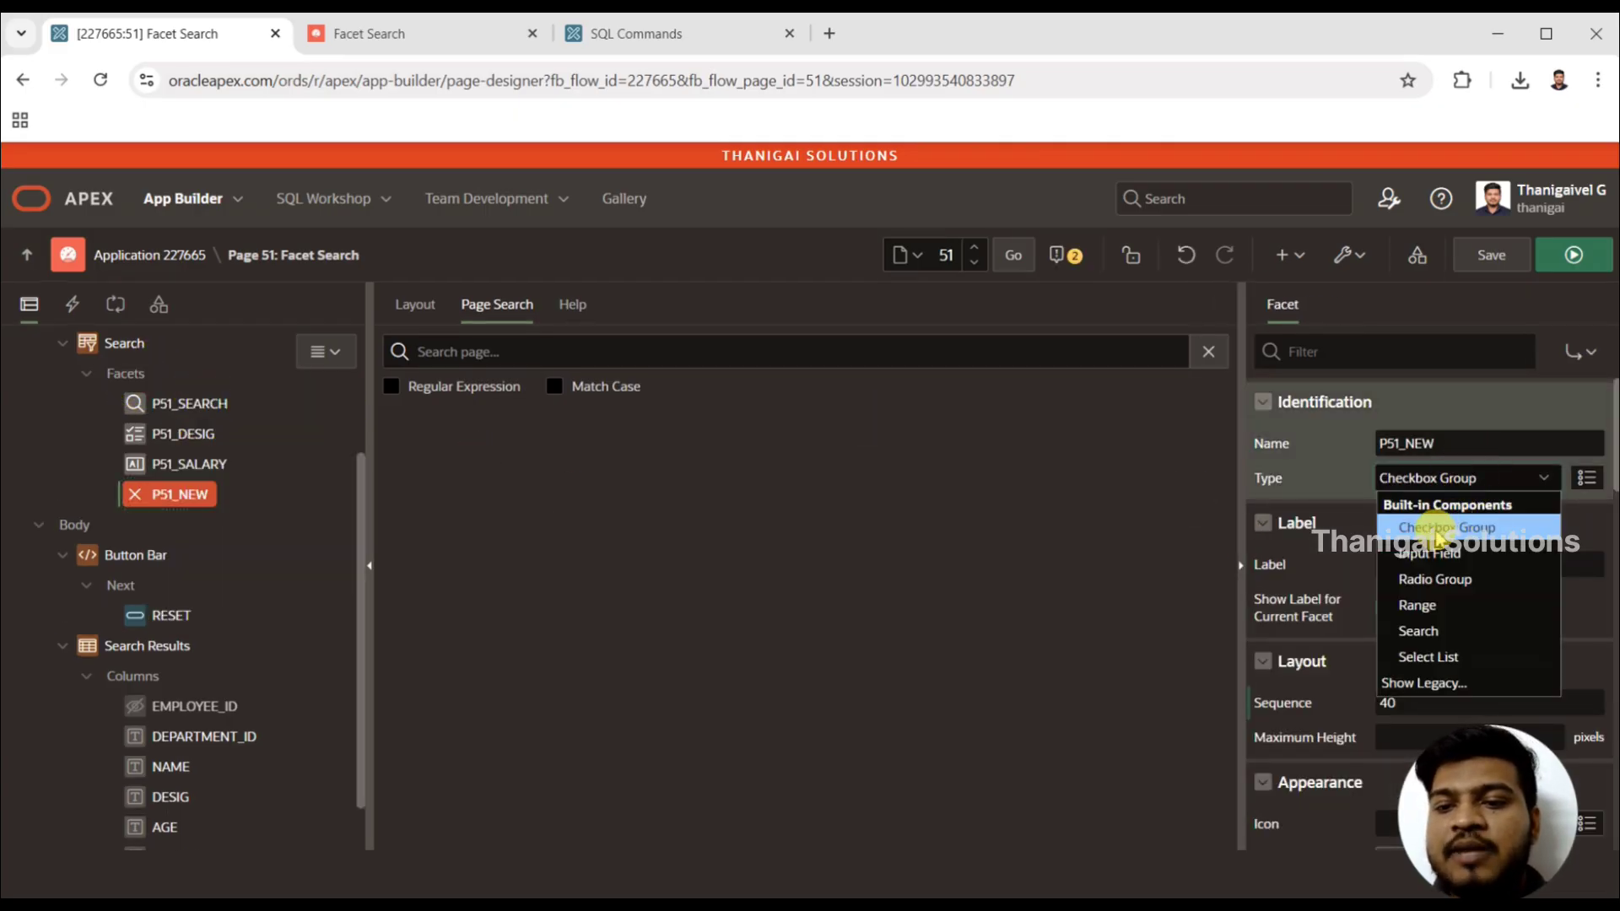
click(1437, 582)
double_click(1426, 567)
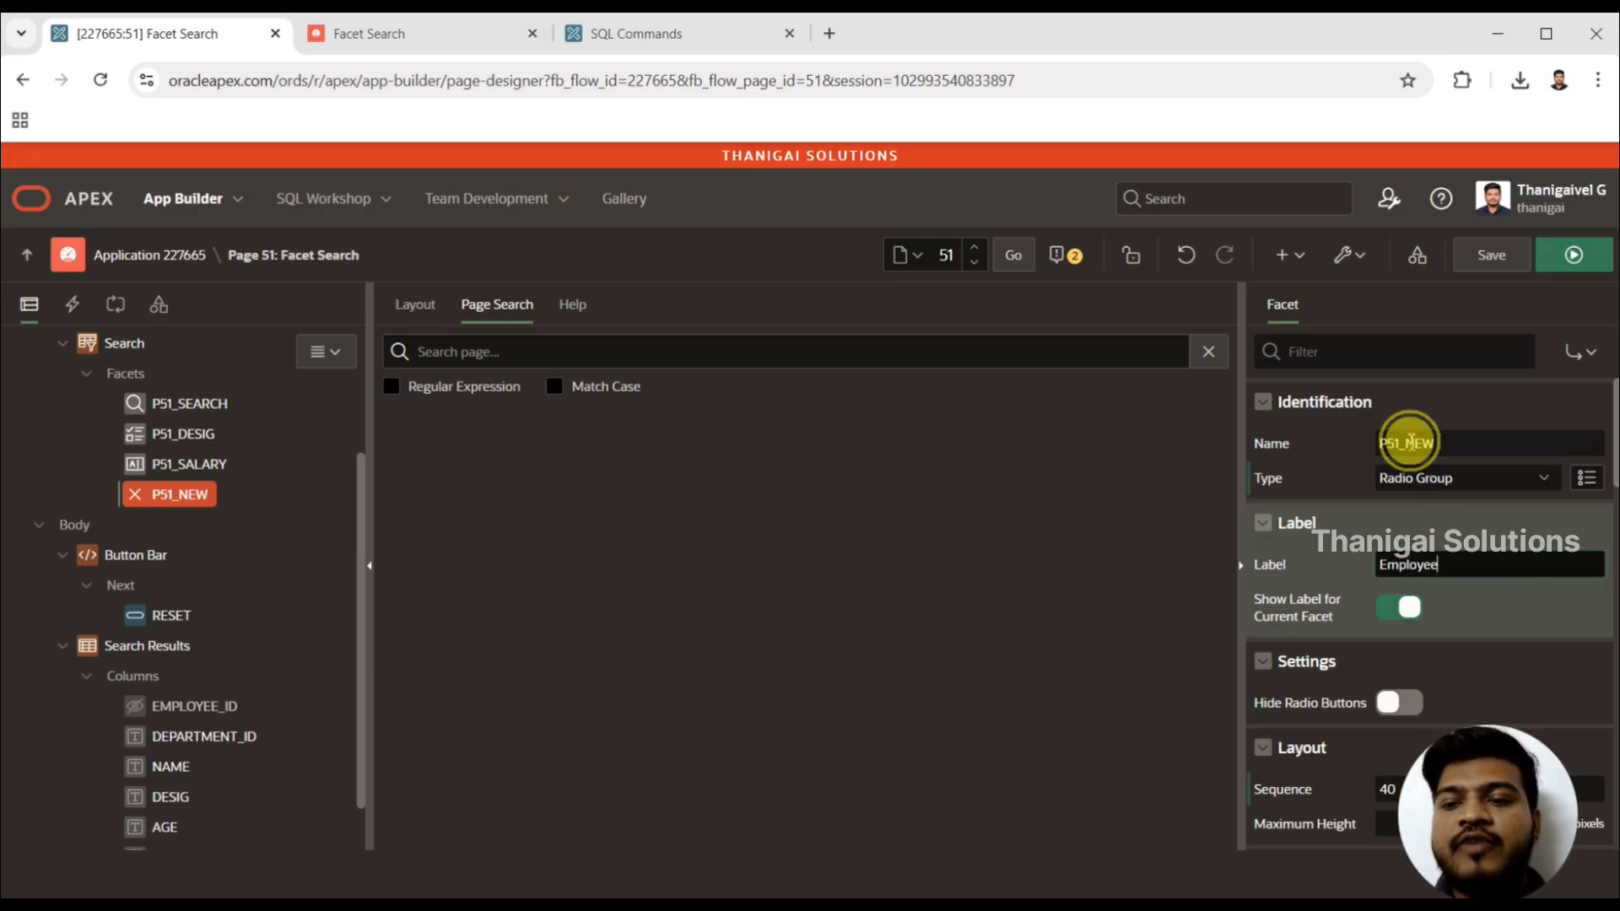
drag(1407, 443, 1445, 440)
text(EMPLOYEE)
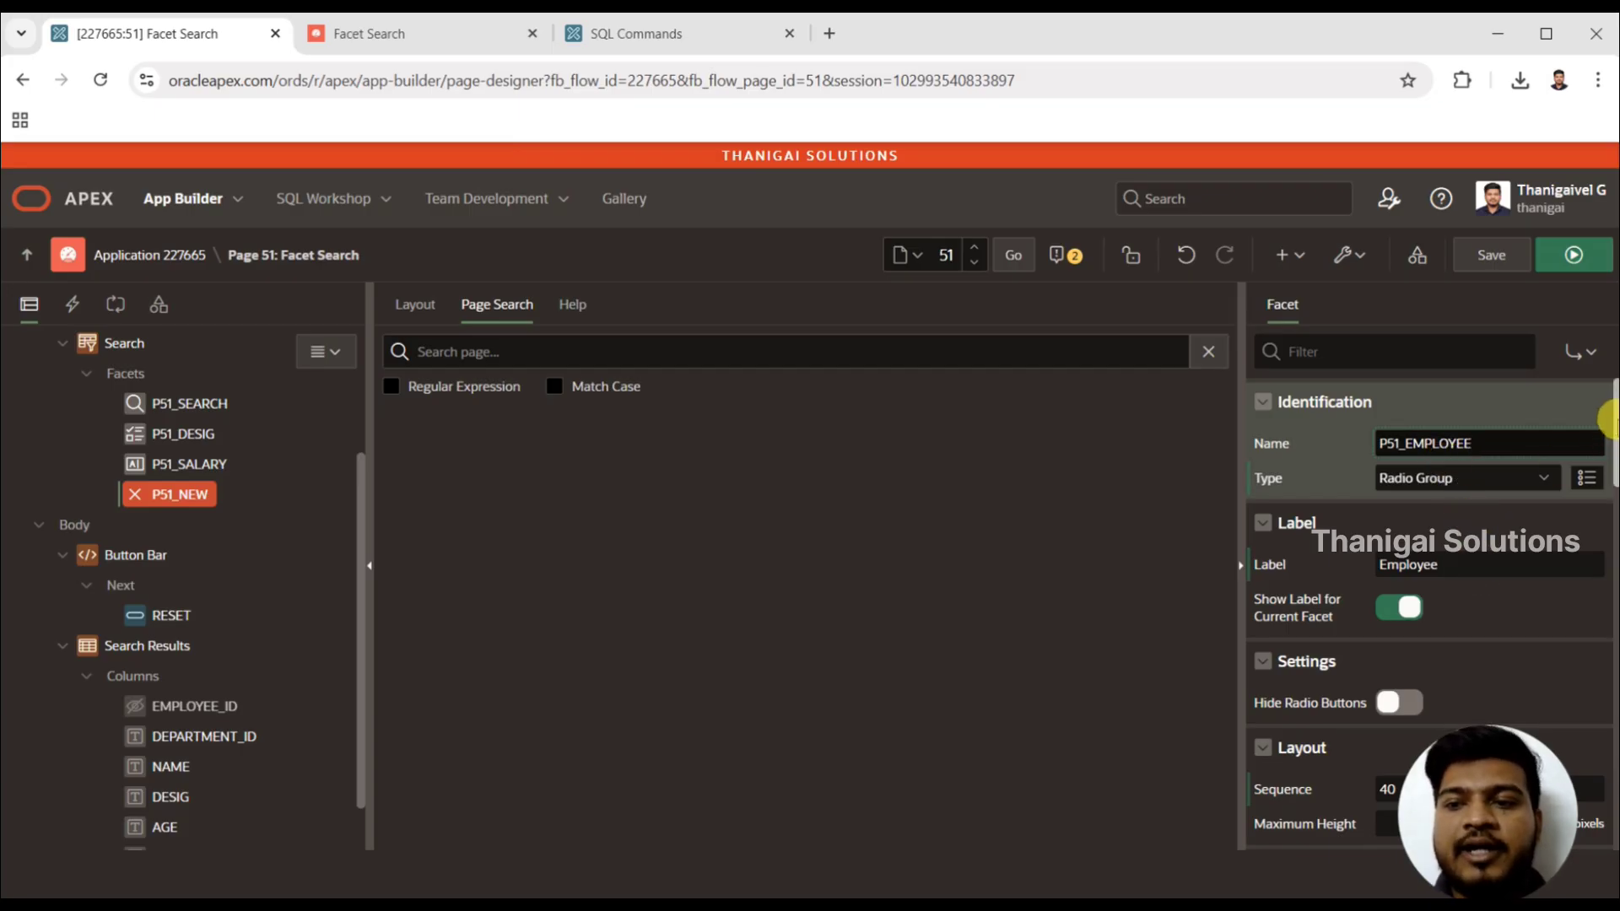
Set the source database column of the P51_EMPLOYEE facet to NAME and try to save and run the page
drag(1607, 419, 1611, 607)
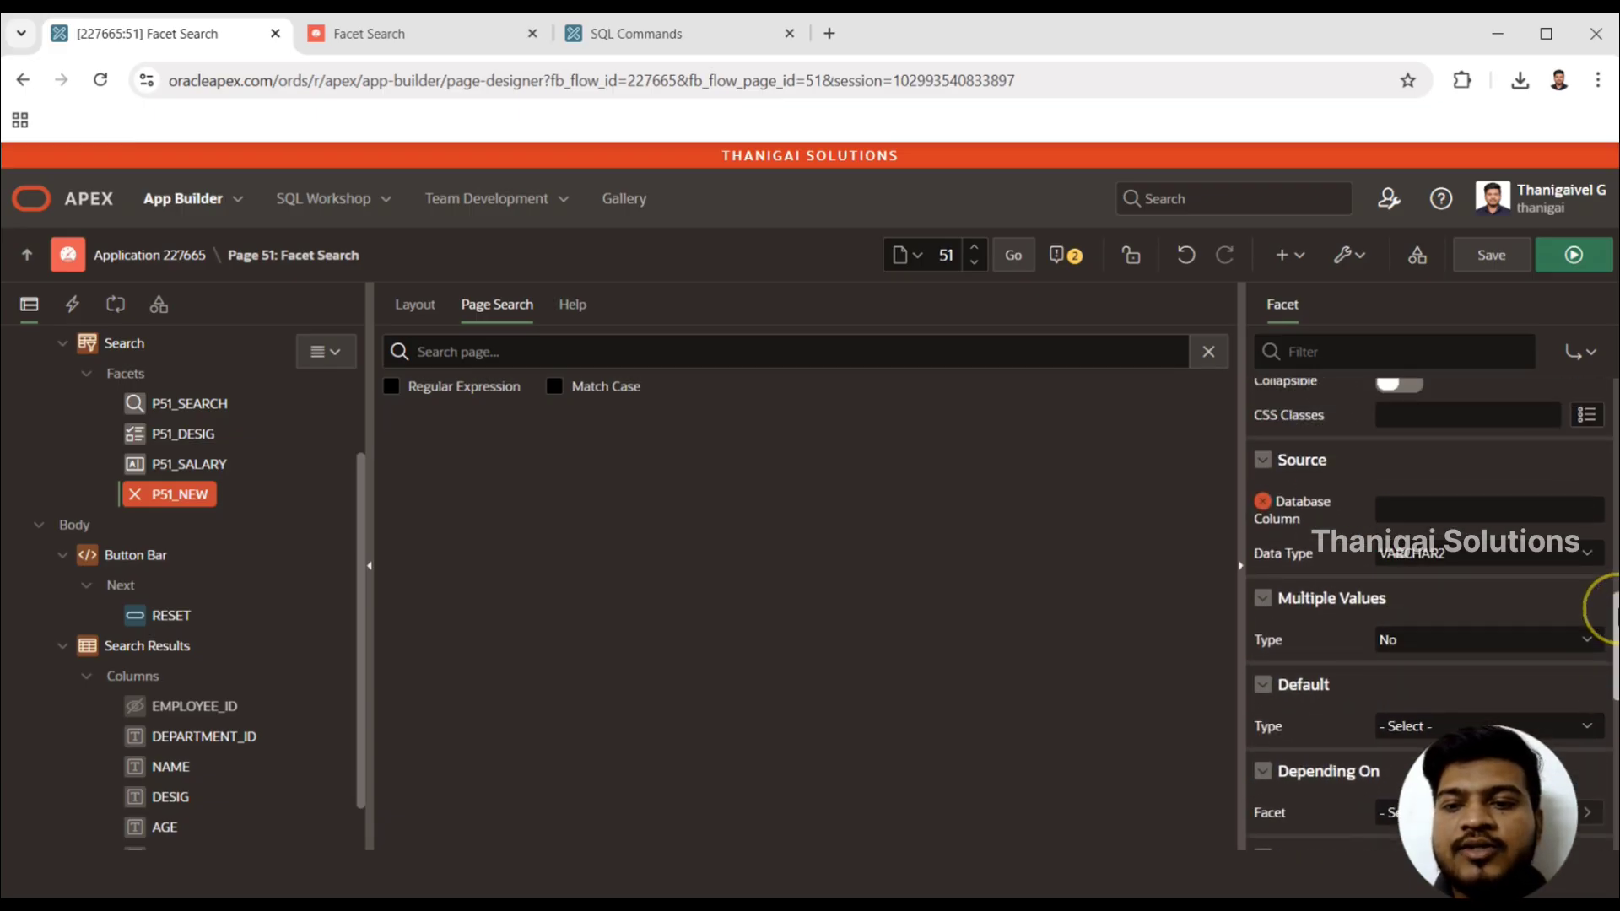
click(1435, 509)
text(NAME)
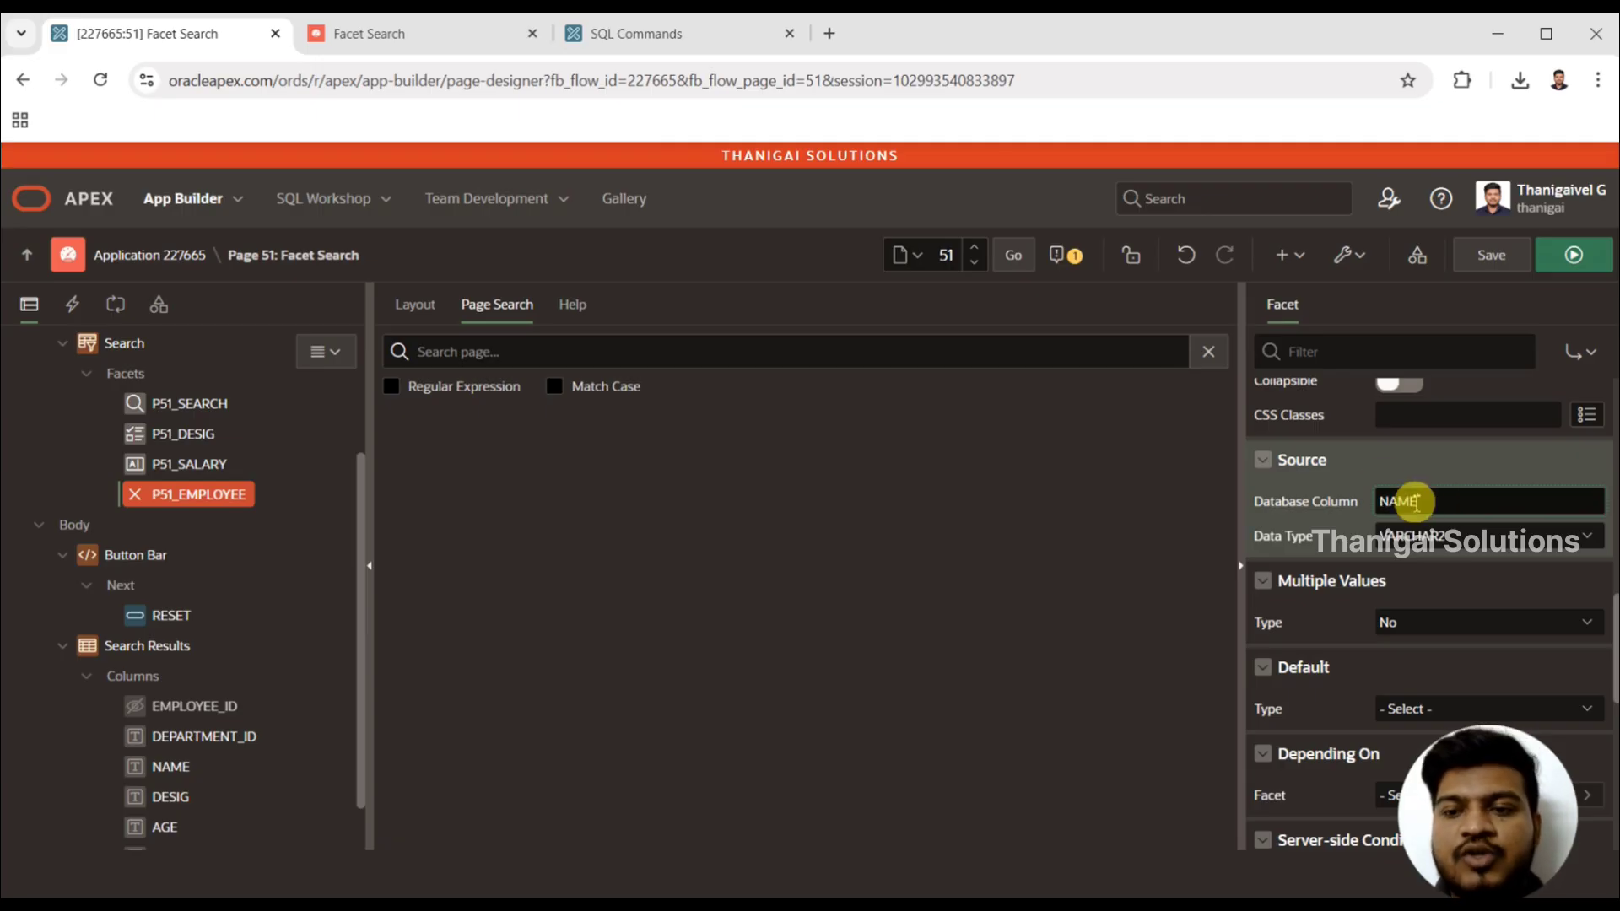
drag(361, 636, 360, 743)
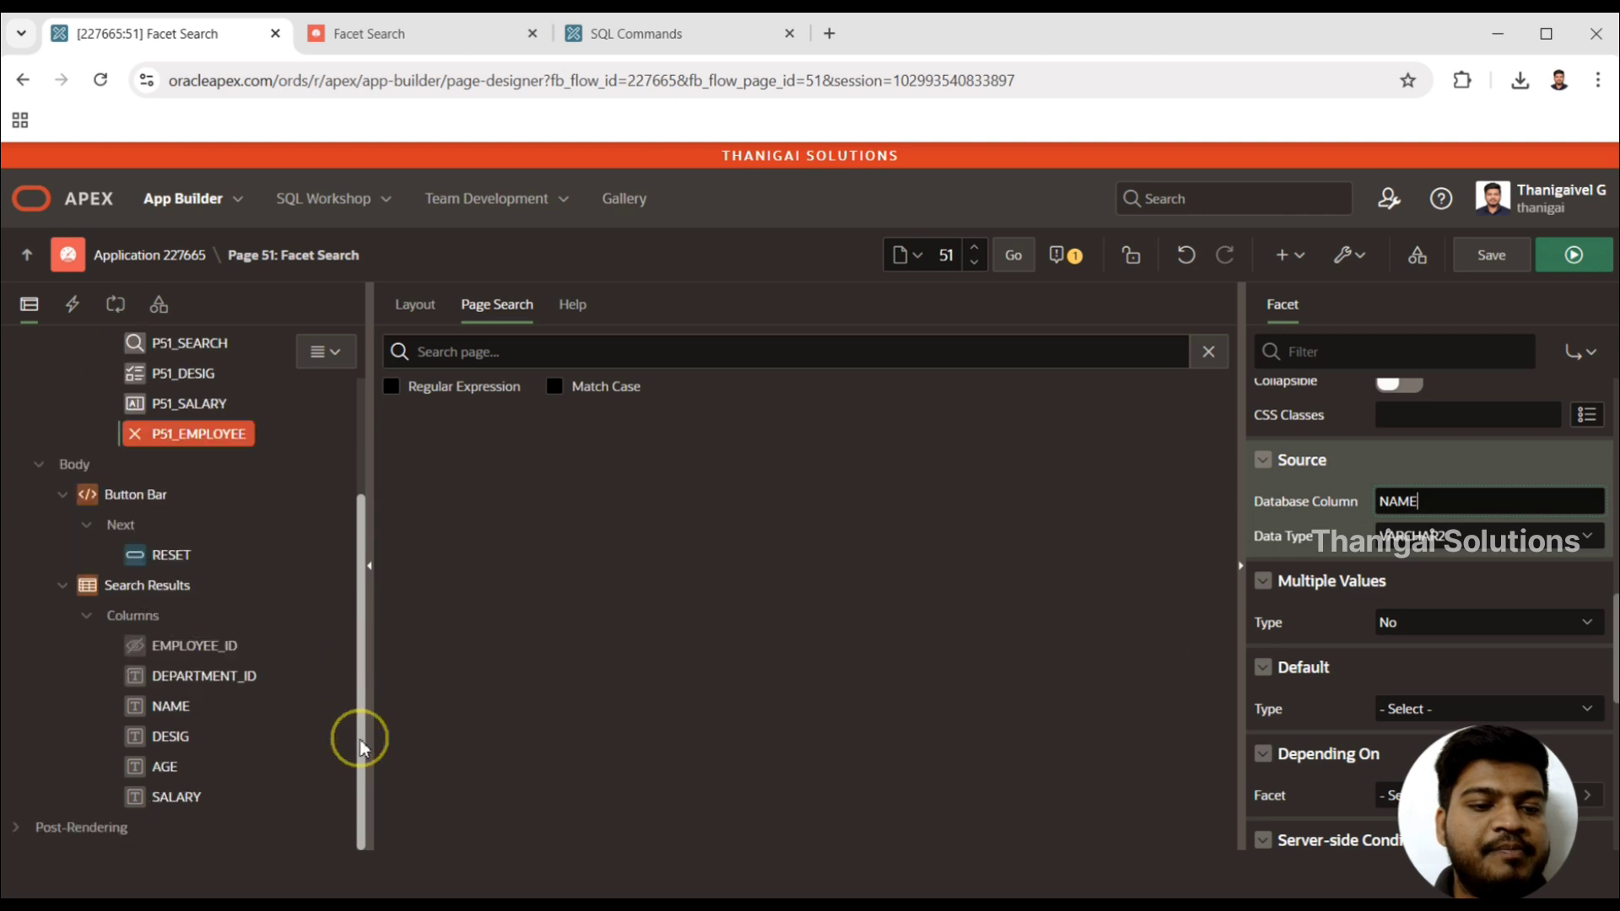
click(171, 708)
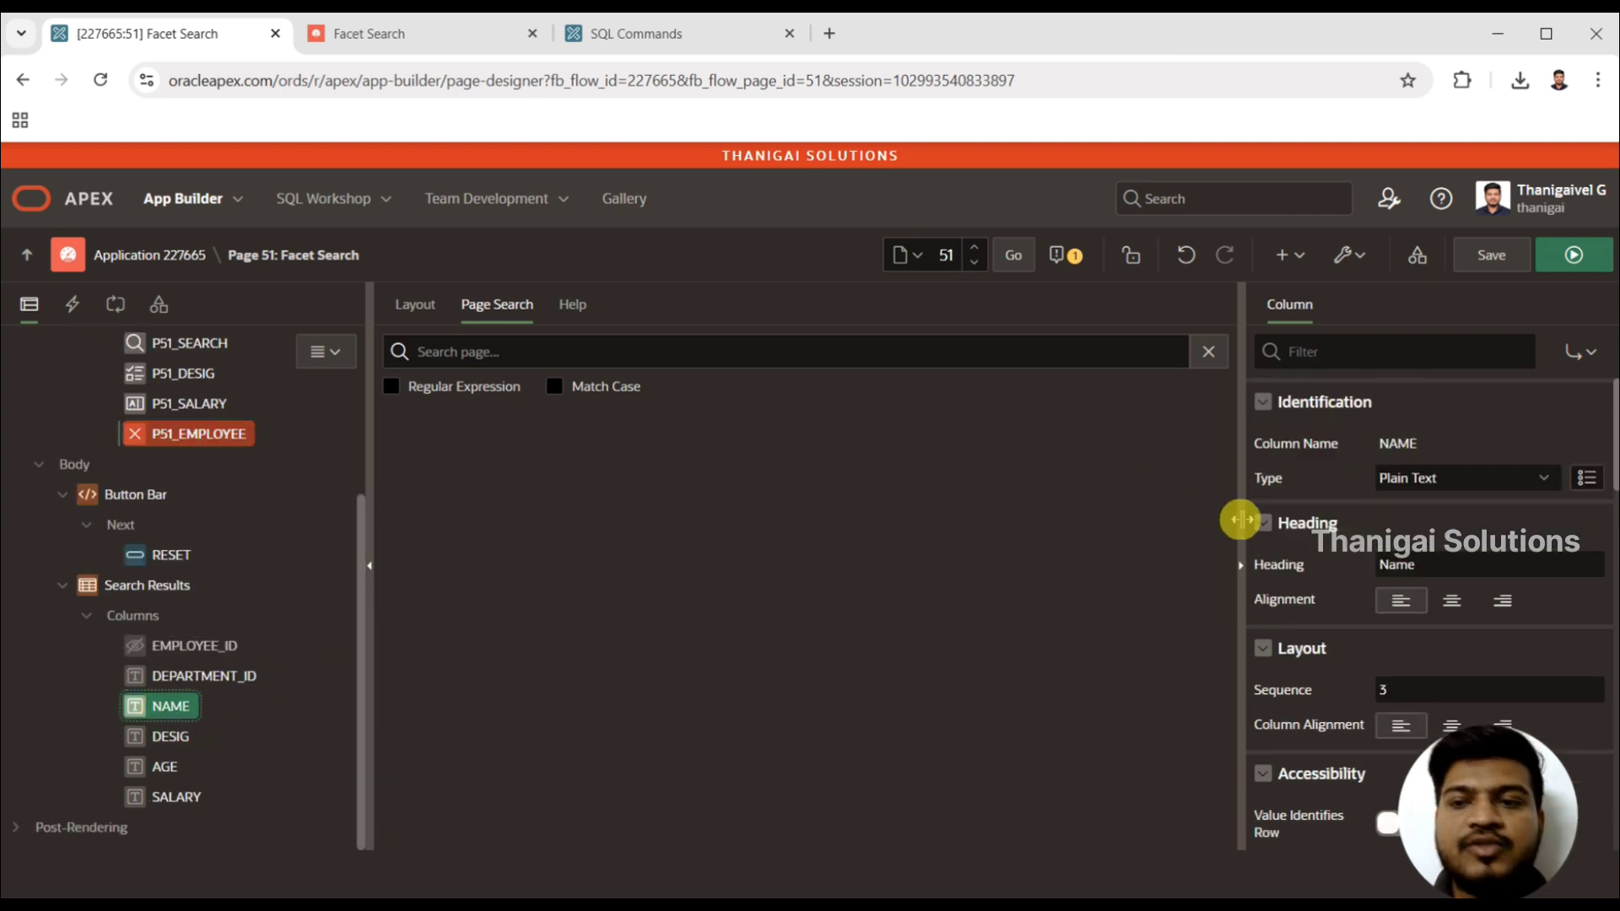
click(1572, 255)
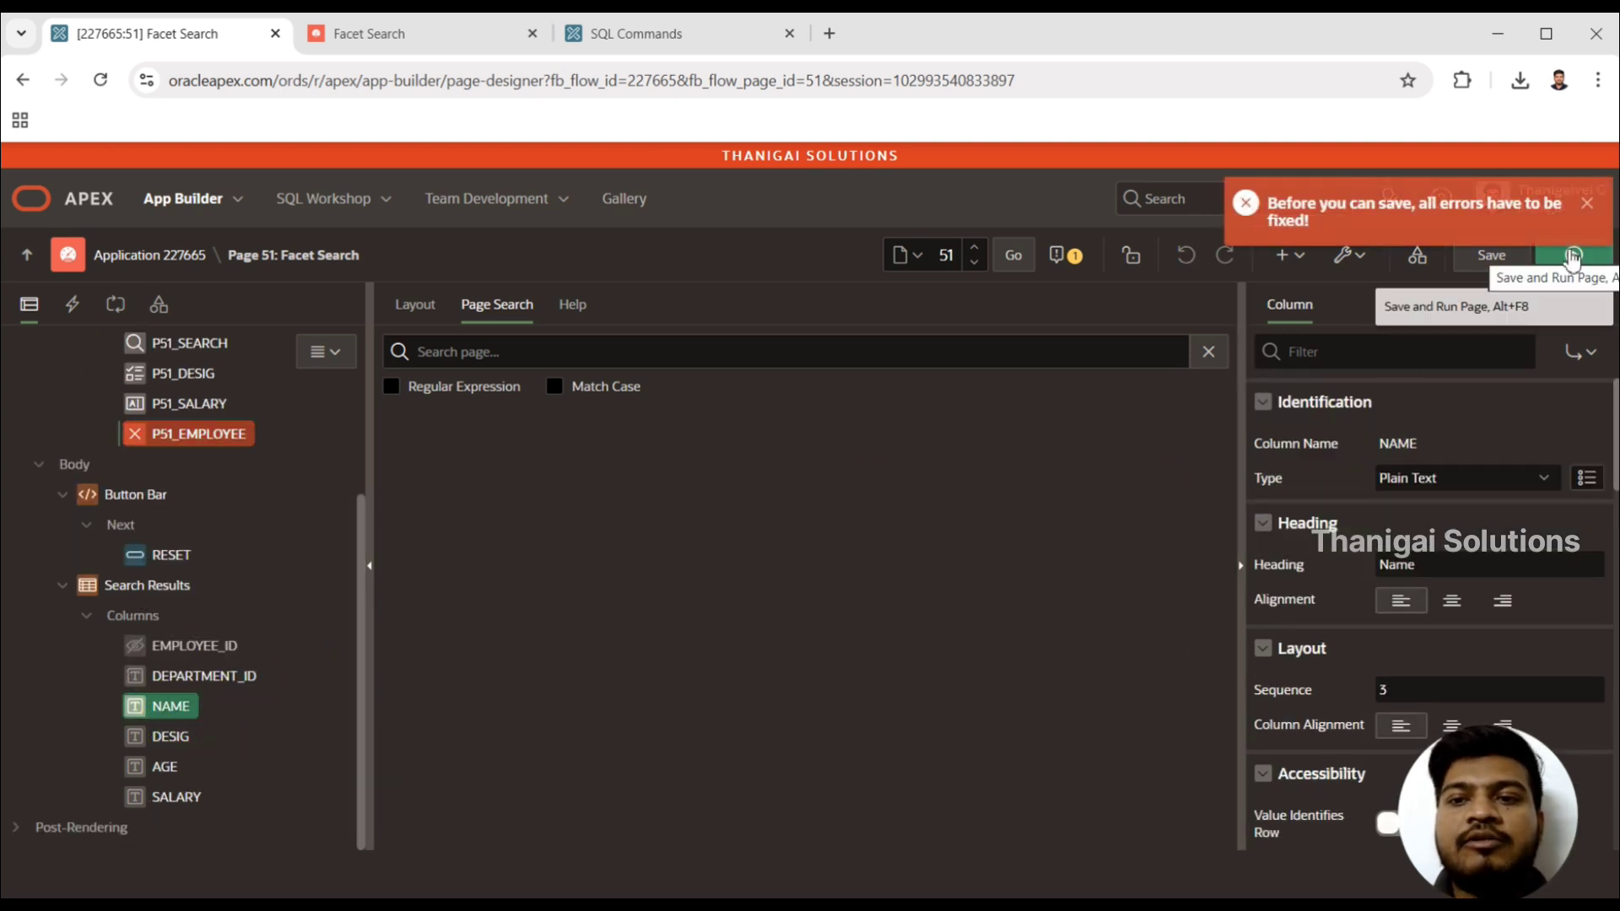
Set the list of values type of the P51_EMPLOYEE facet to Distinct Values and run the page to view the Employee facet
click(281, 427)
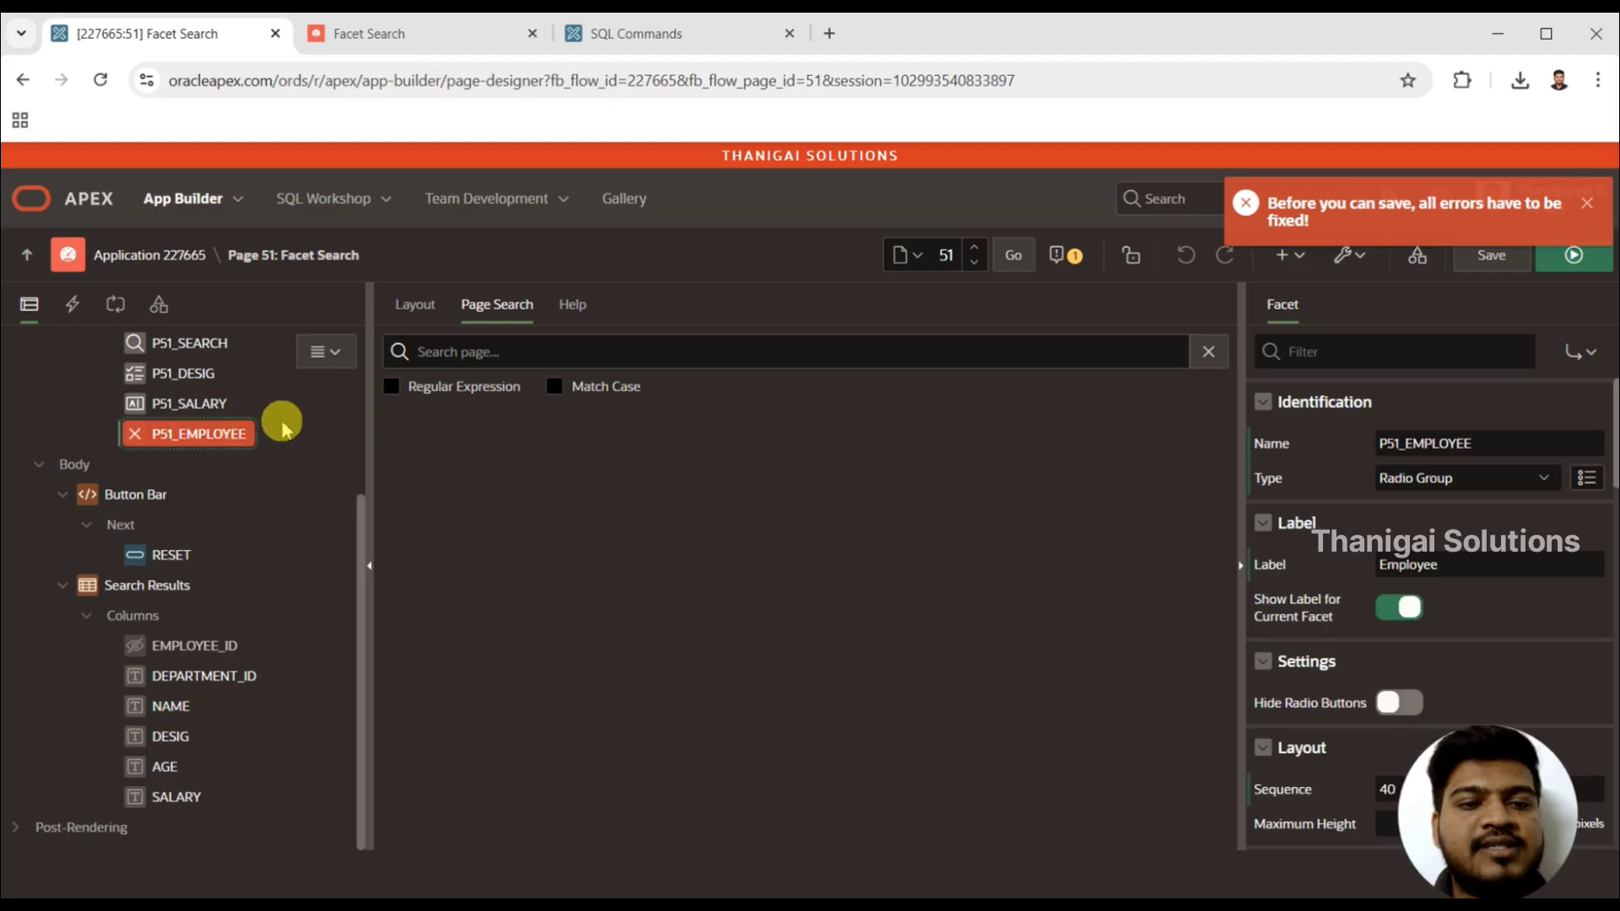
drag(1615, 410, 1601, 517)
click(1460, 521)
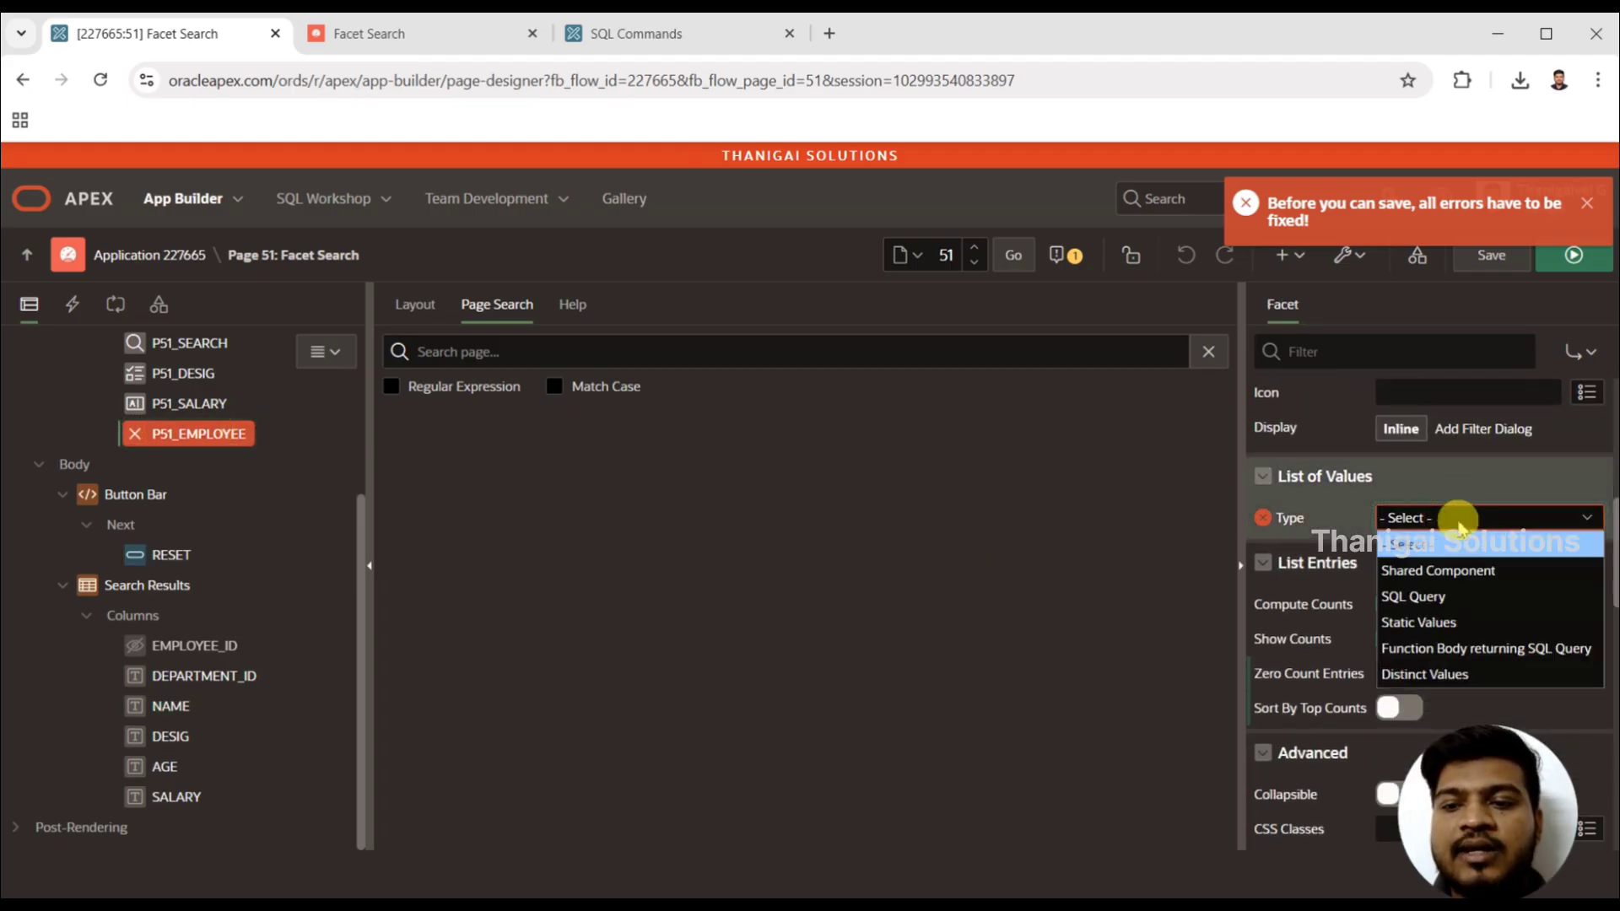
click(1436, 674)
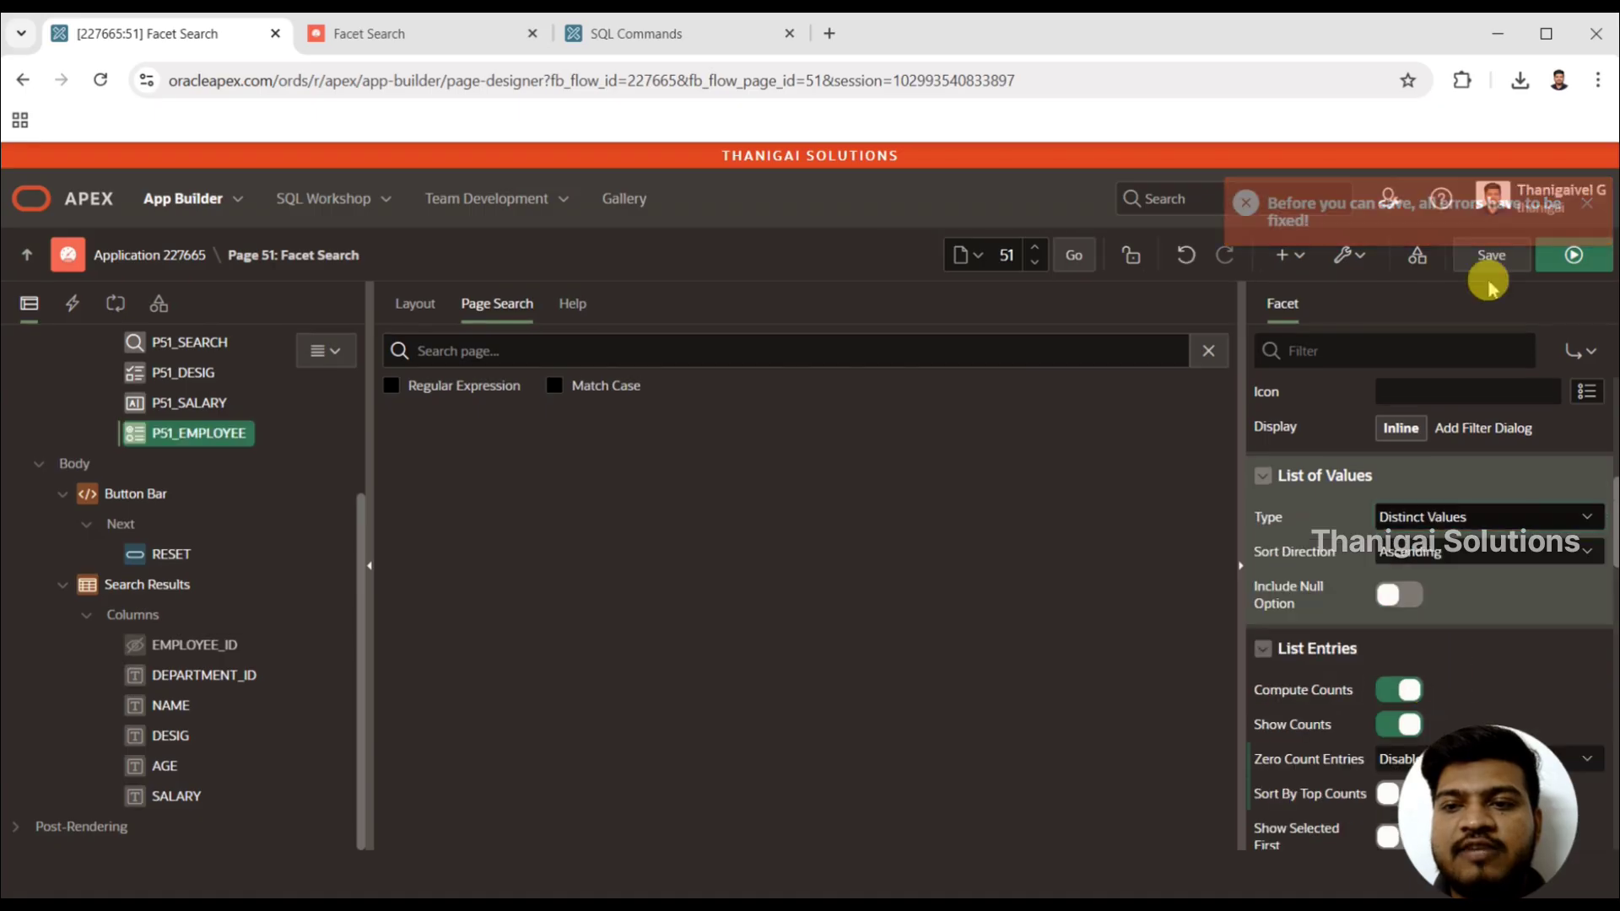
click(1573, 255)
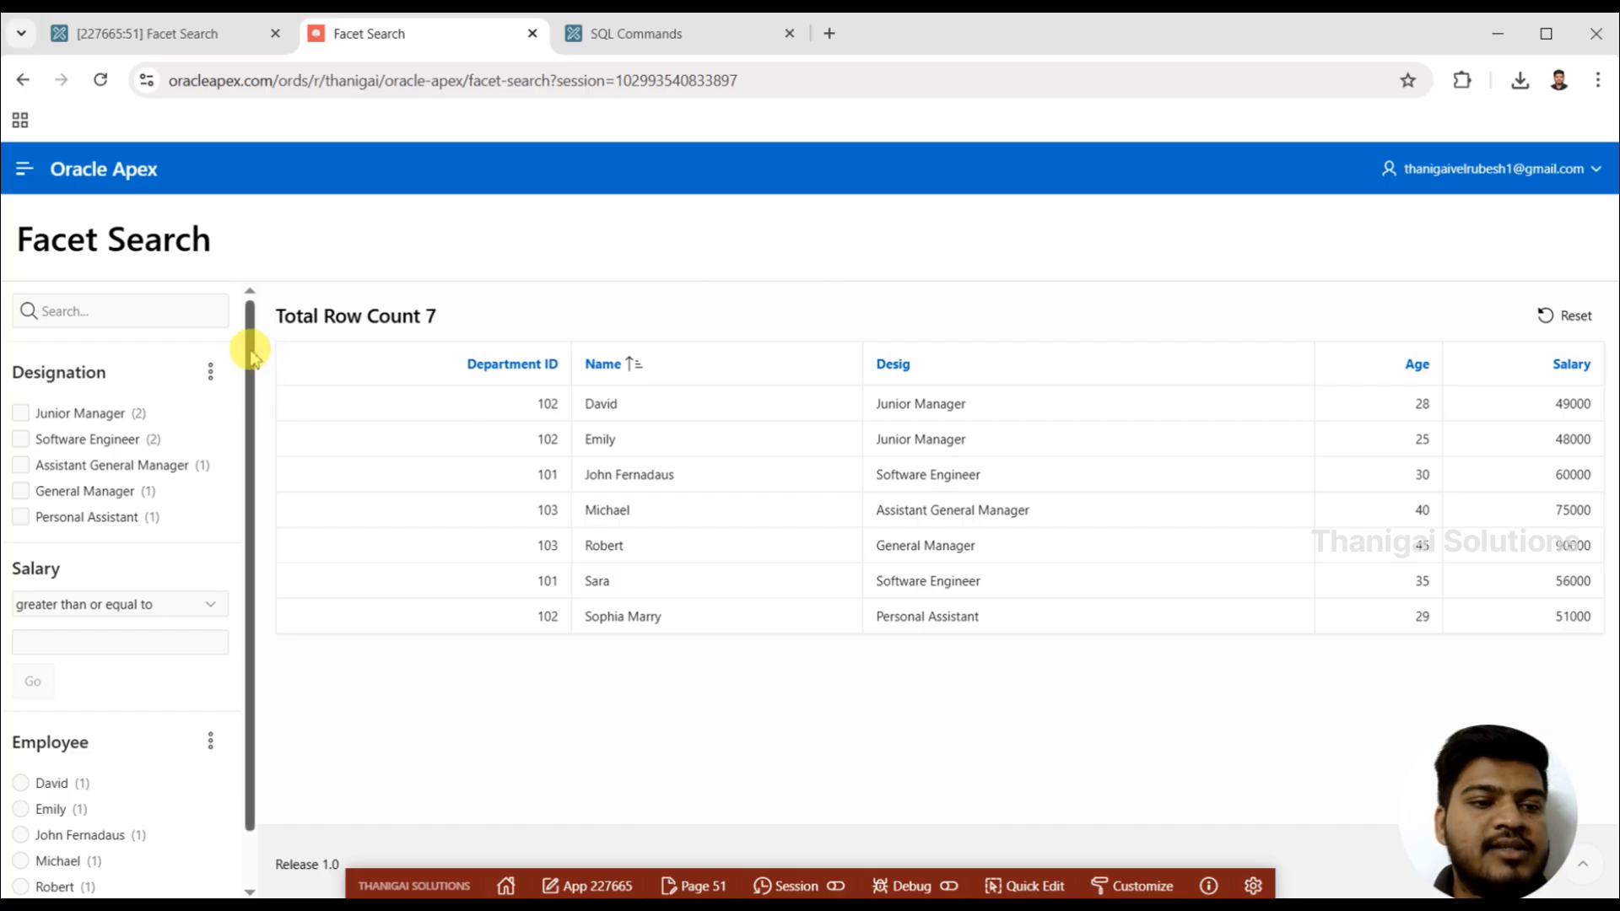
scroll(254, 379, down, 1)
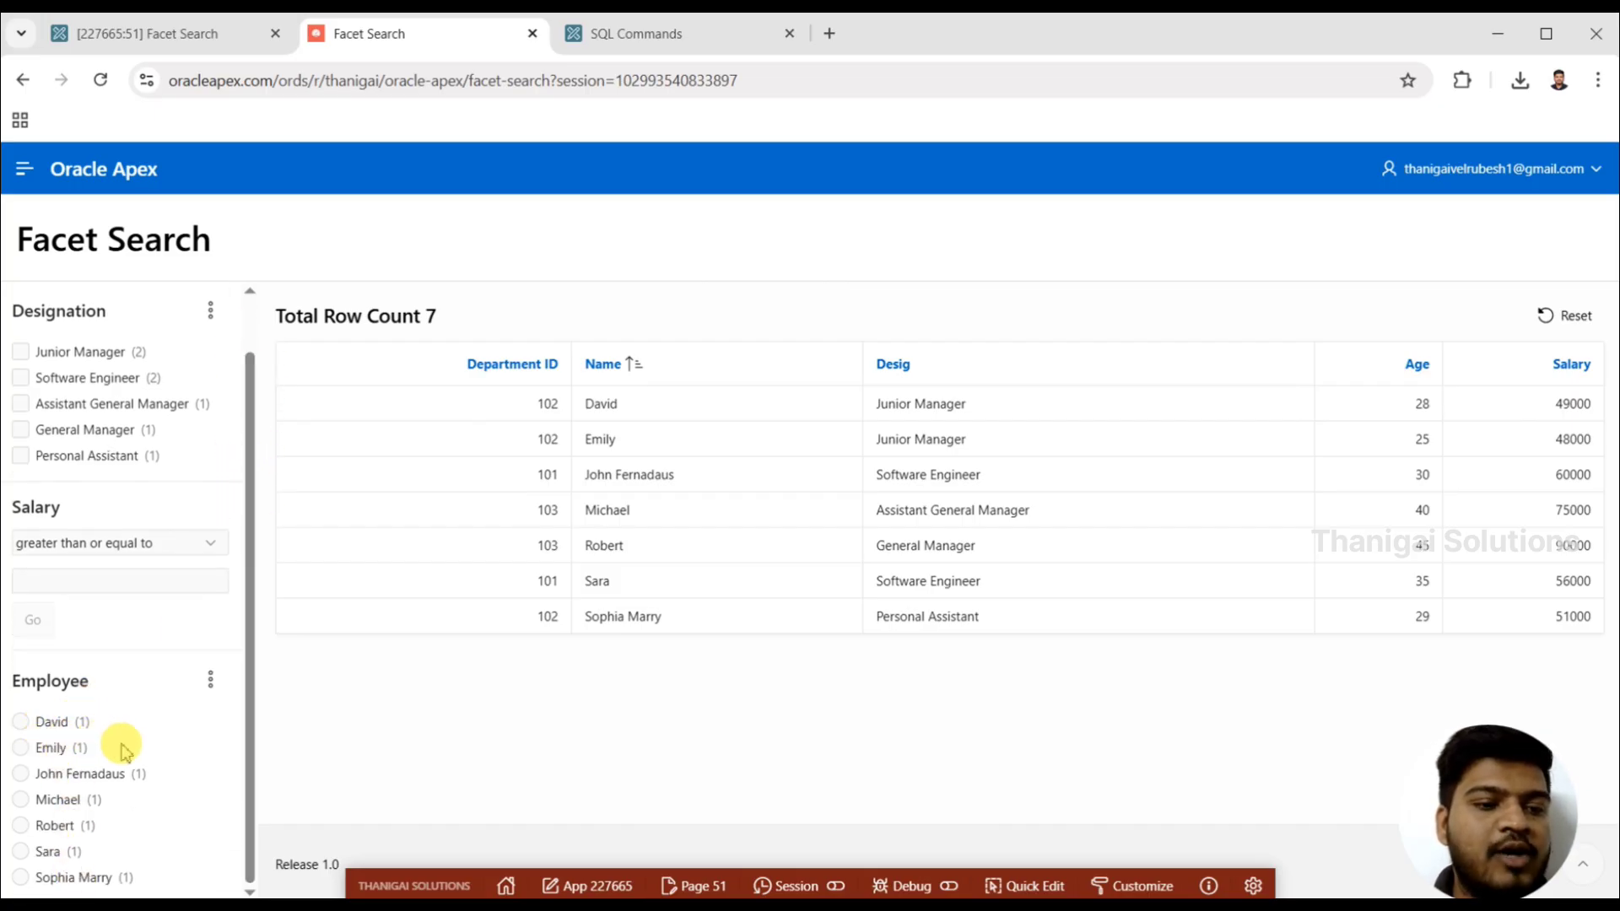
Filter the report by the first and second entries of the Employee facet in turn, and clear that filter
click(49, 721)
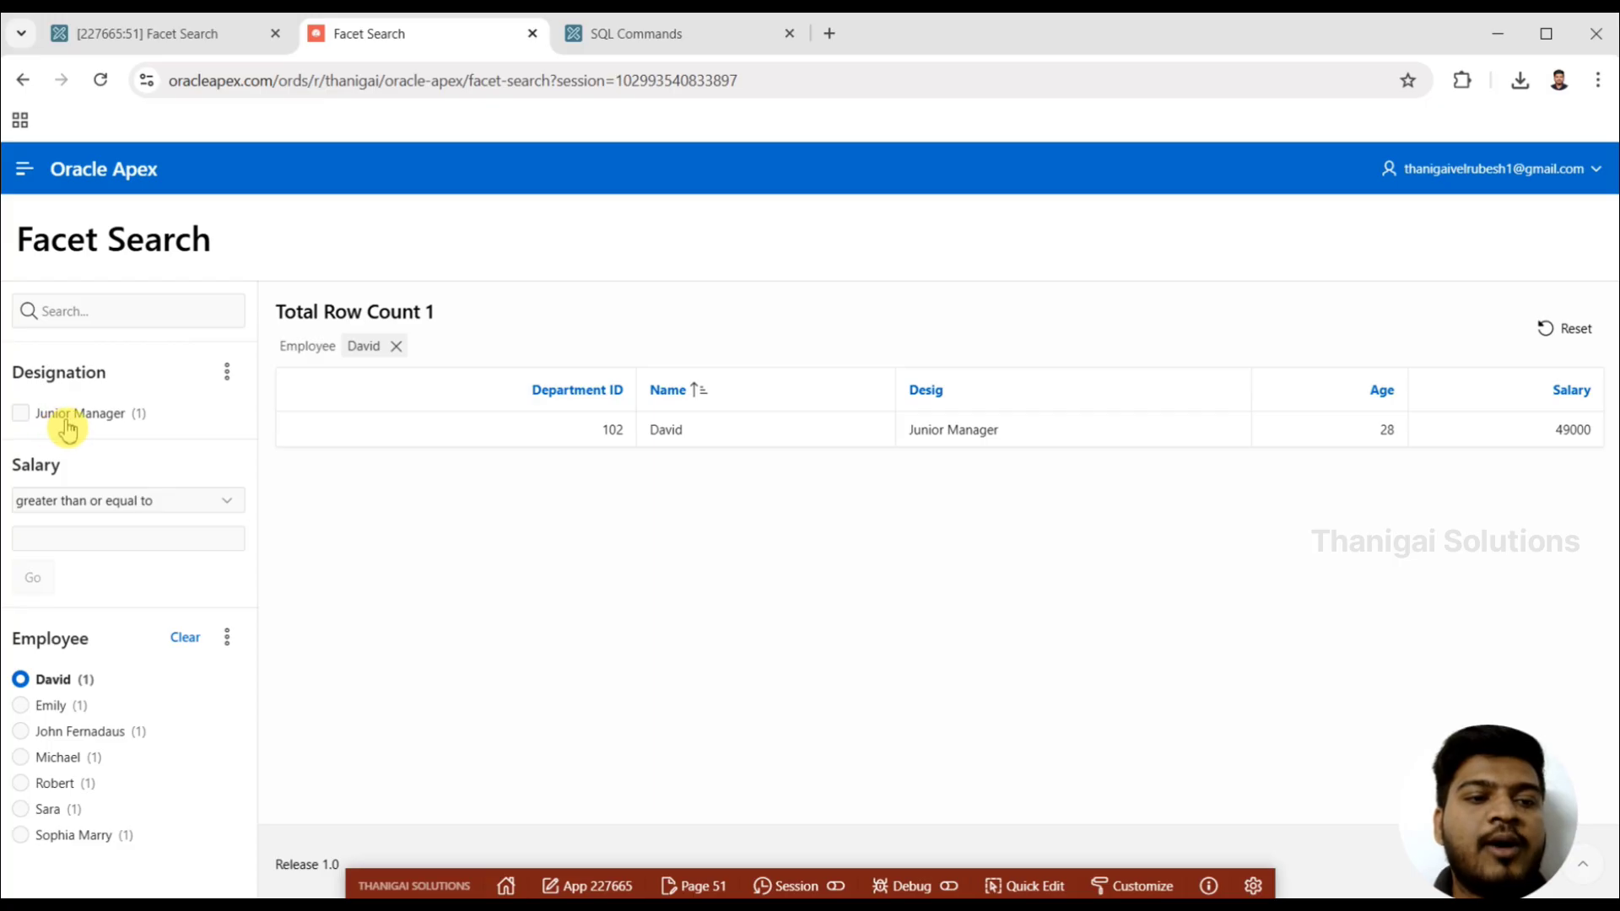
click(50, 706)
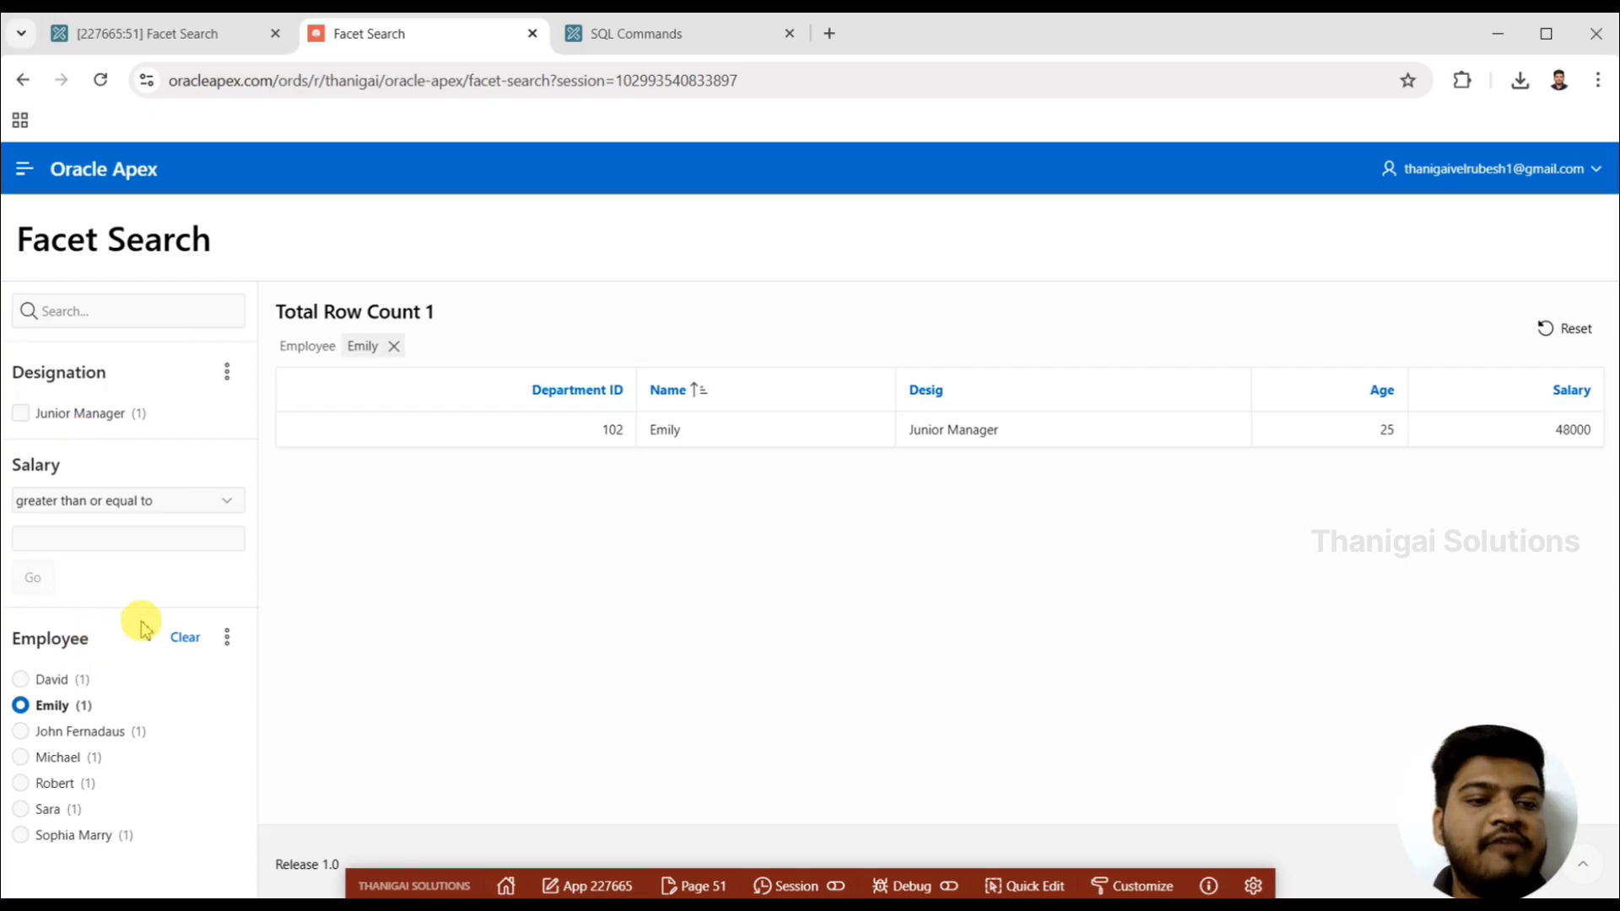
click(185, 638)
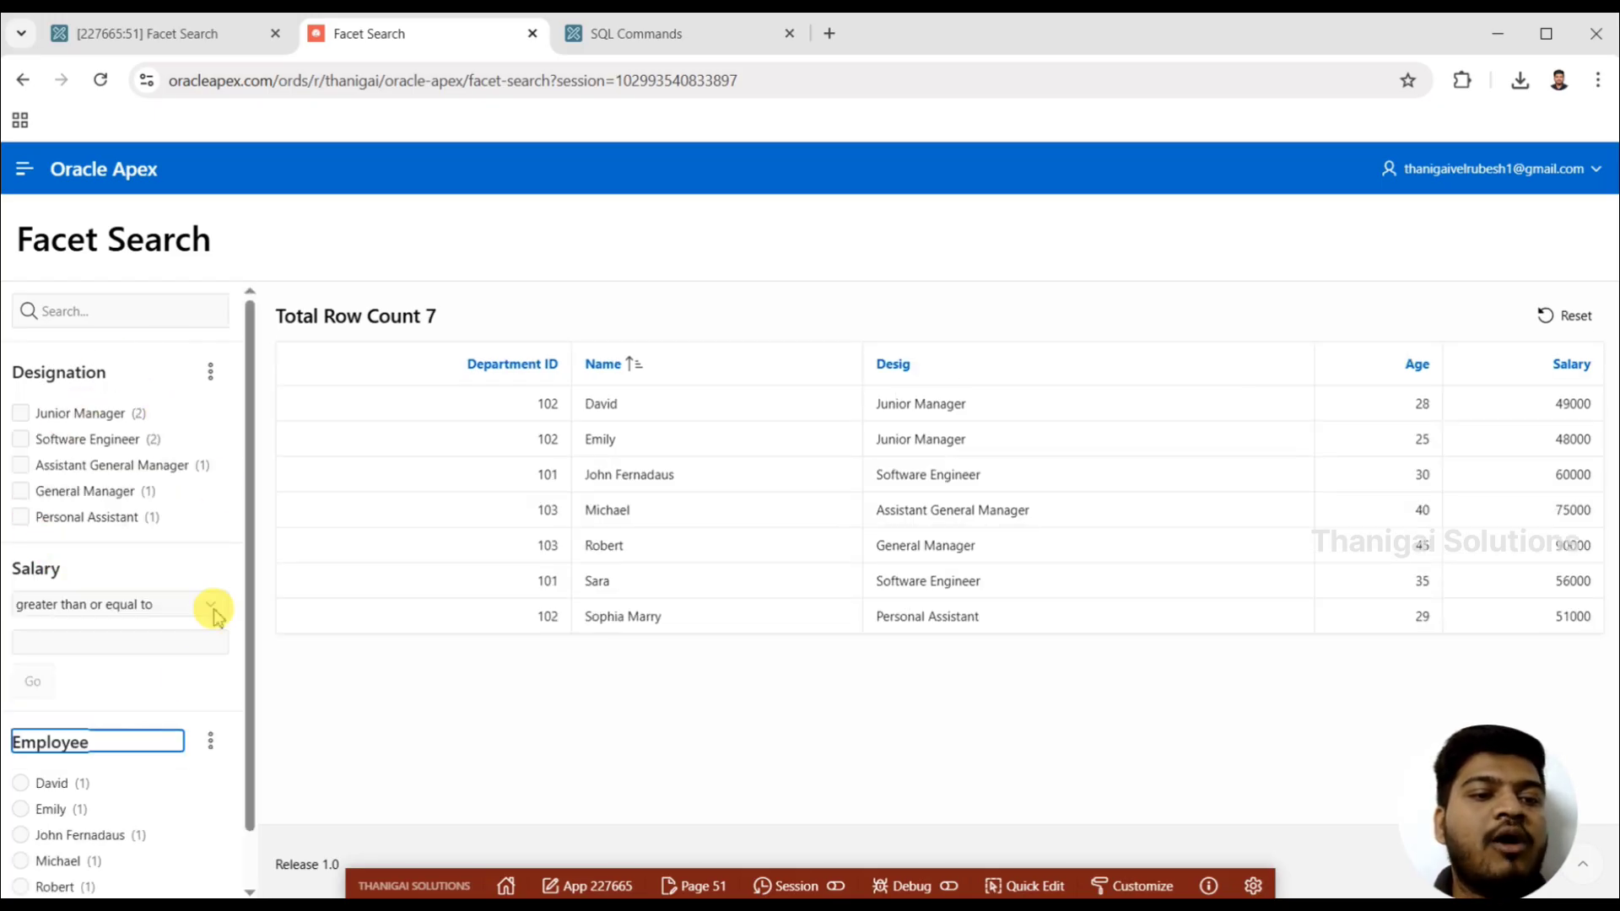
Filter the report by the Junior Manager designation, check the effect on the Employee facet, and clear the filter
click(91, 413)
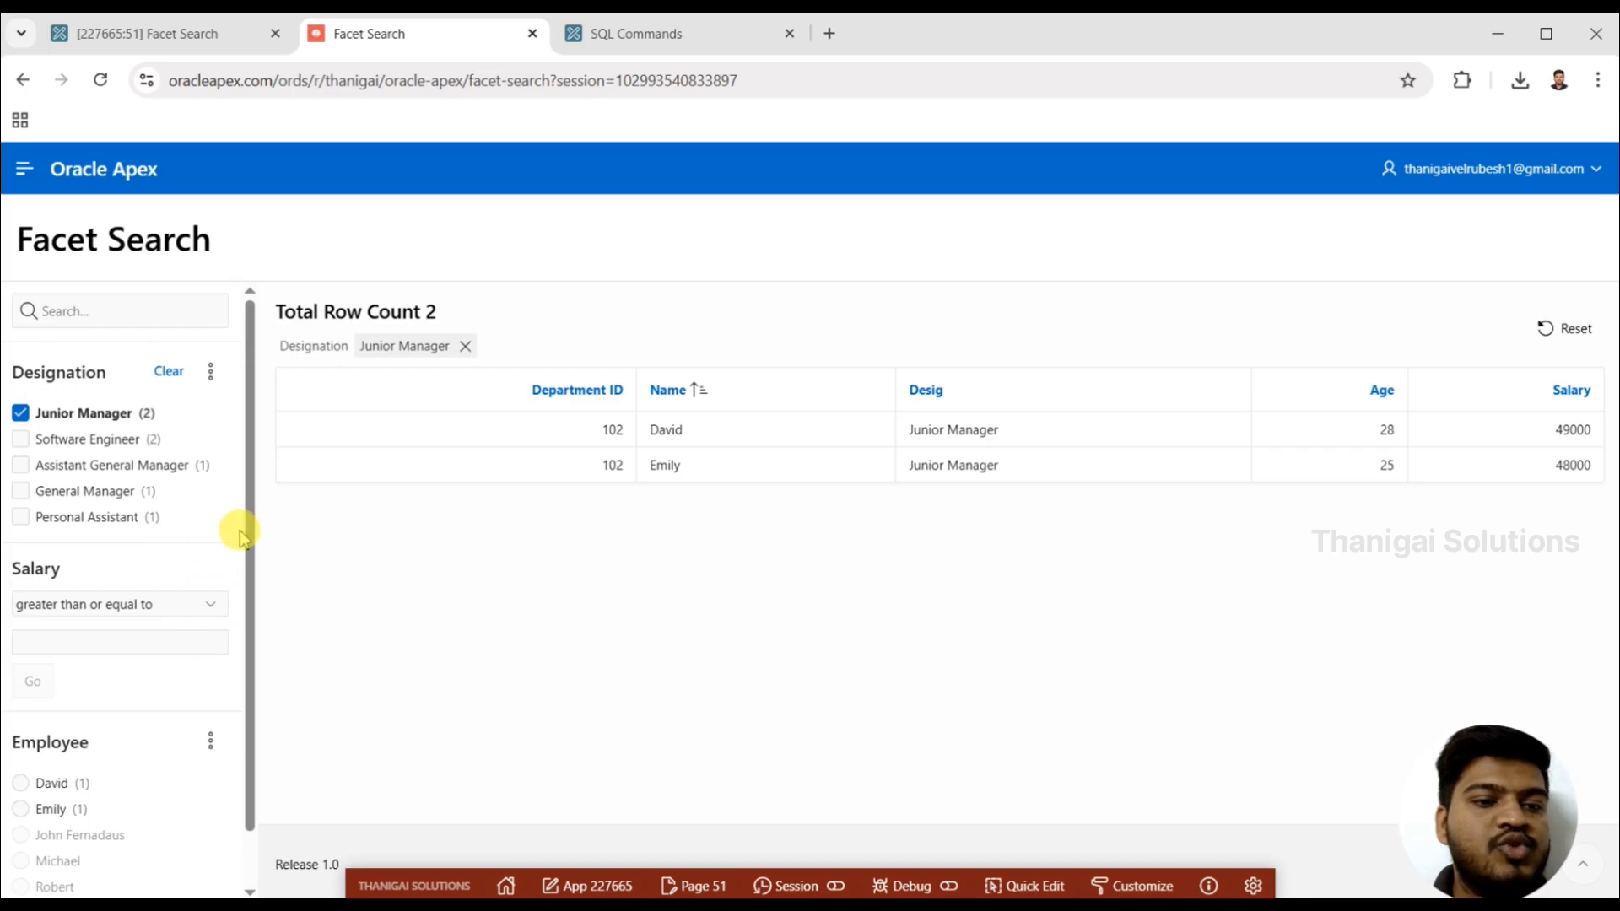
scroll(231, 578, down, 2)
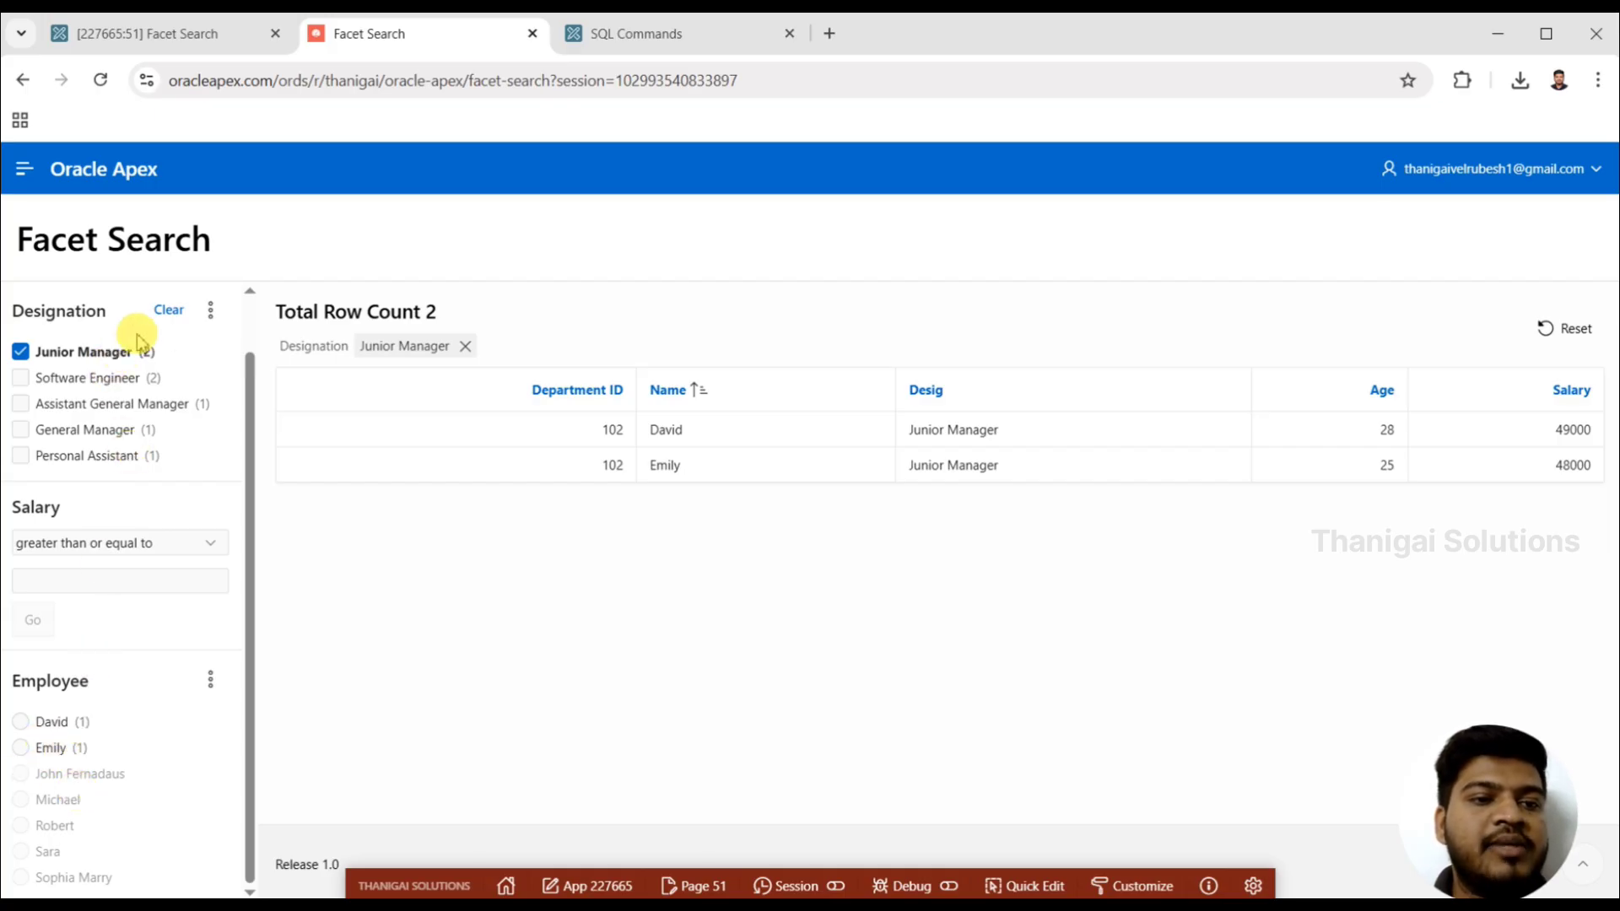
click(168, 312)
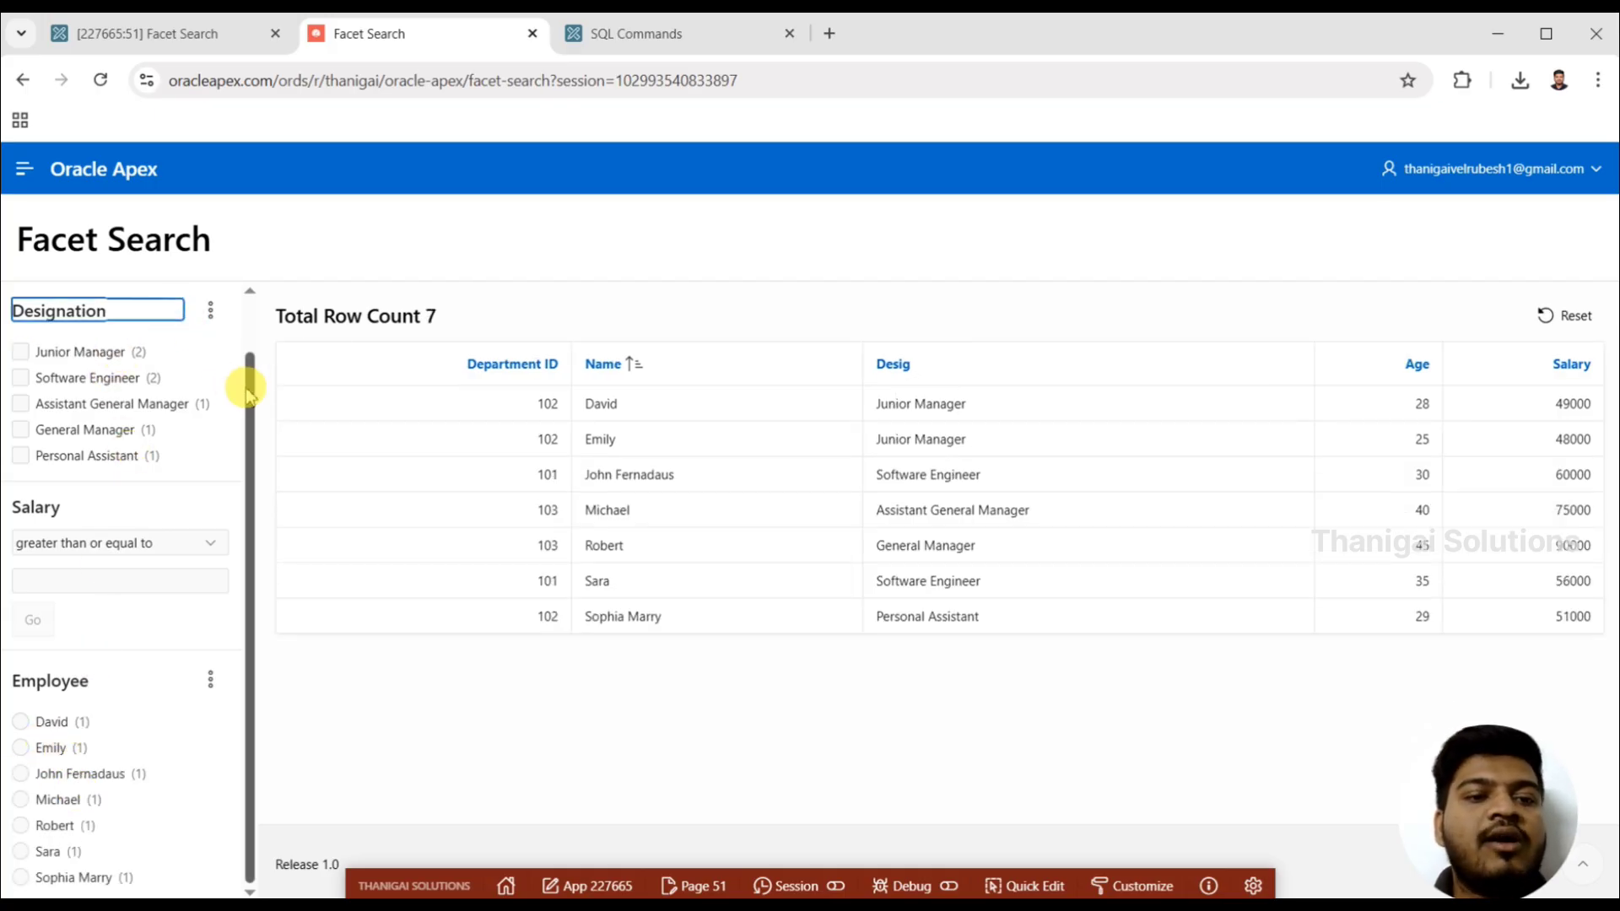
drag(251, 397, 256, 318)
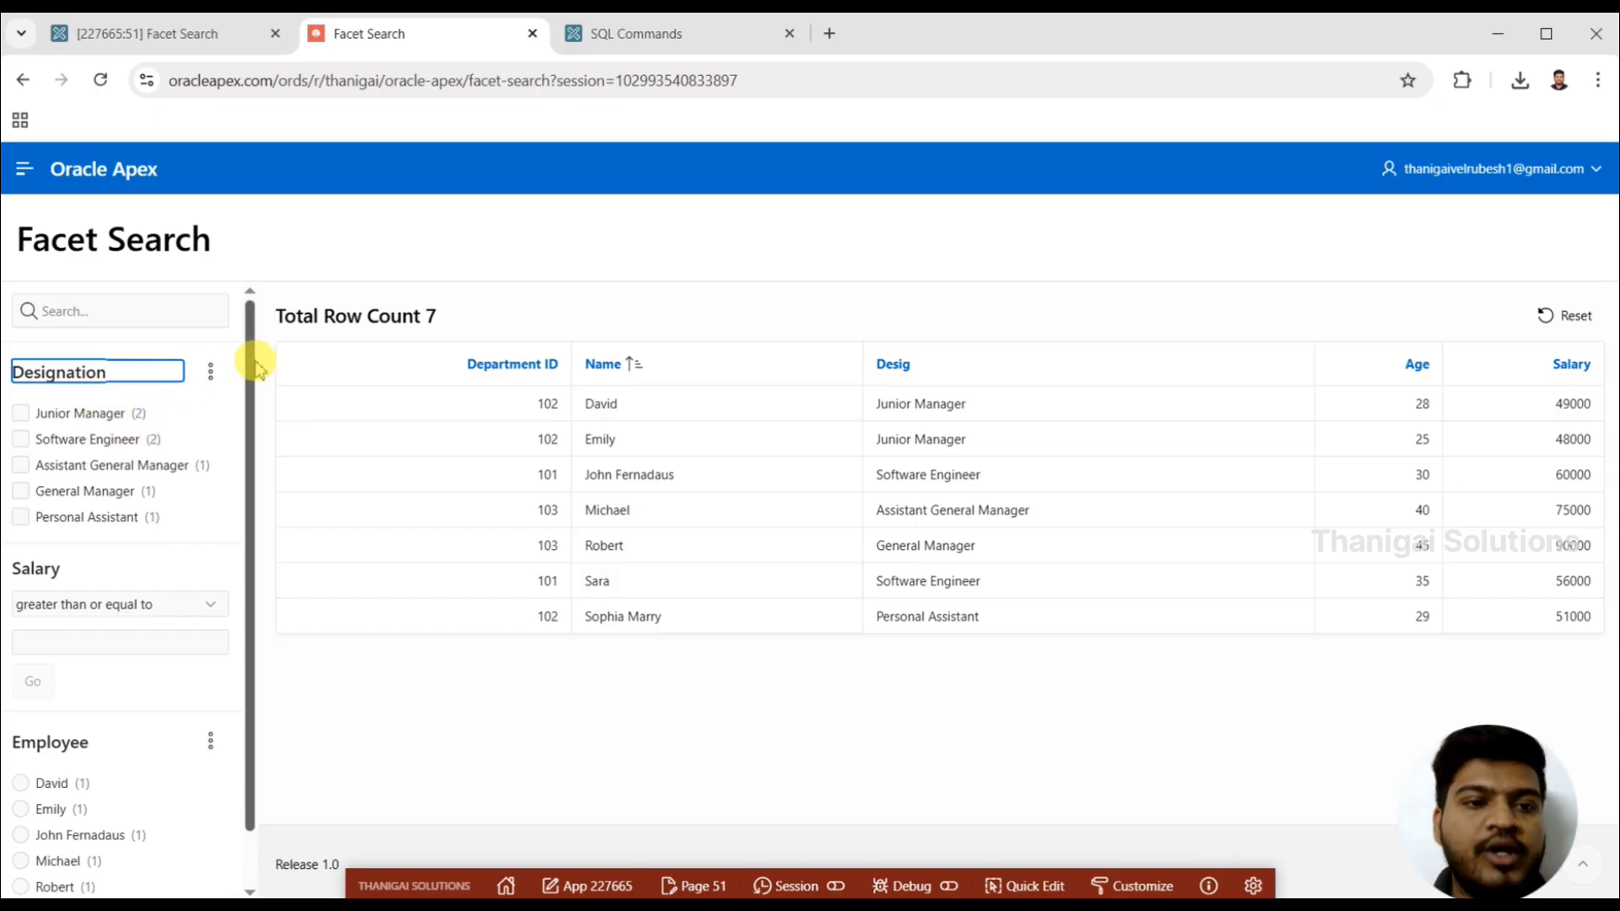
scroll(253, 550, down, 2)
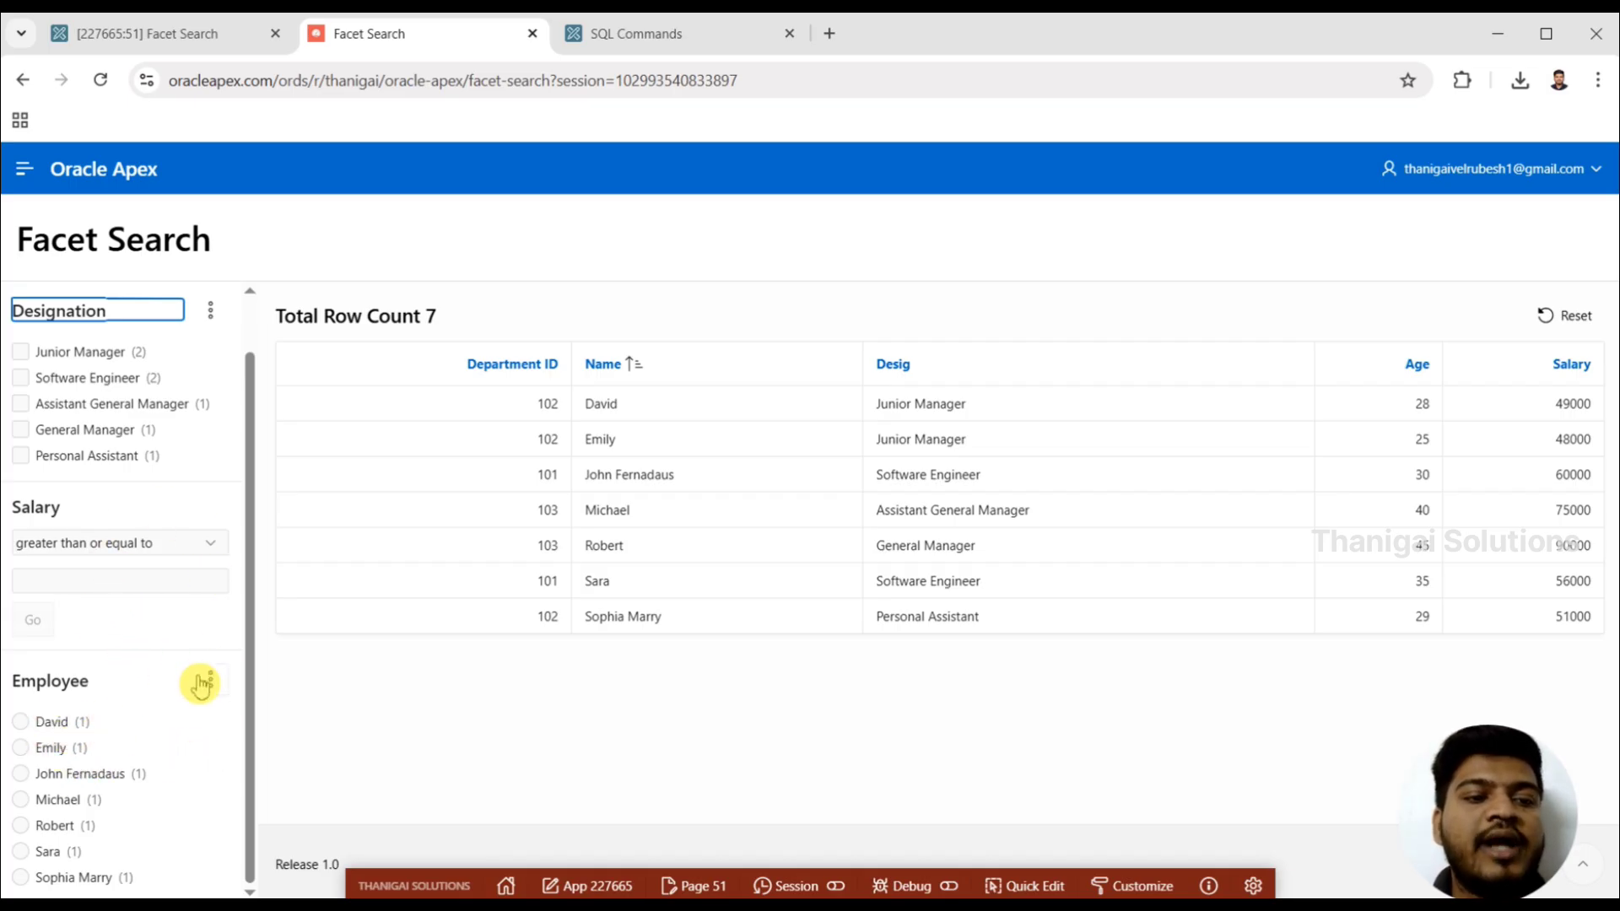
In Page Designer, examine the P51_EMPLOYEE facet's identification, label, layout, list of values and list entries settings
click(199, 35)
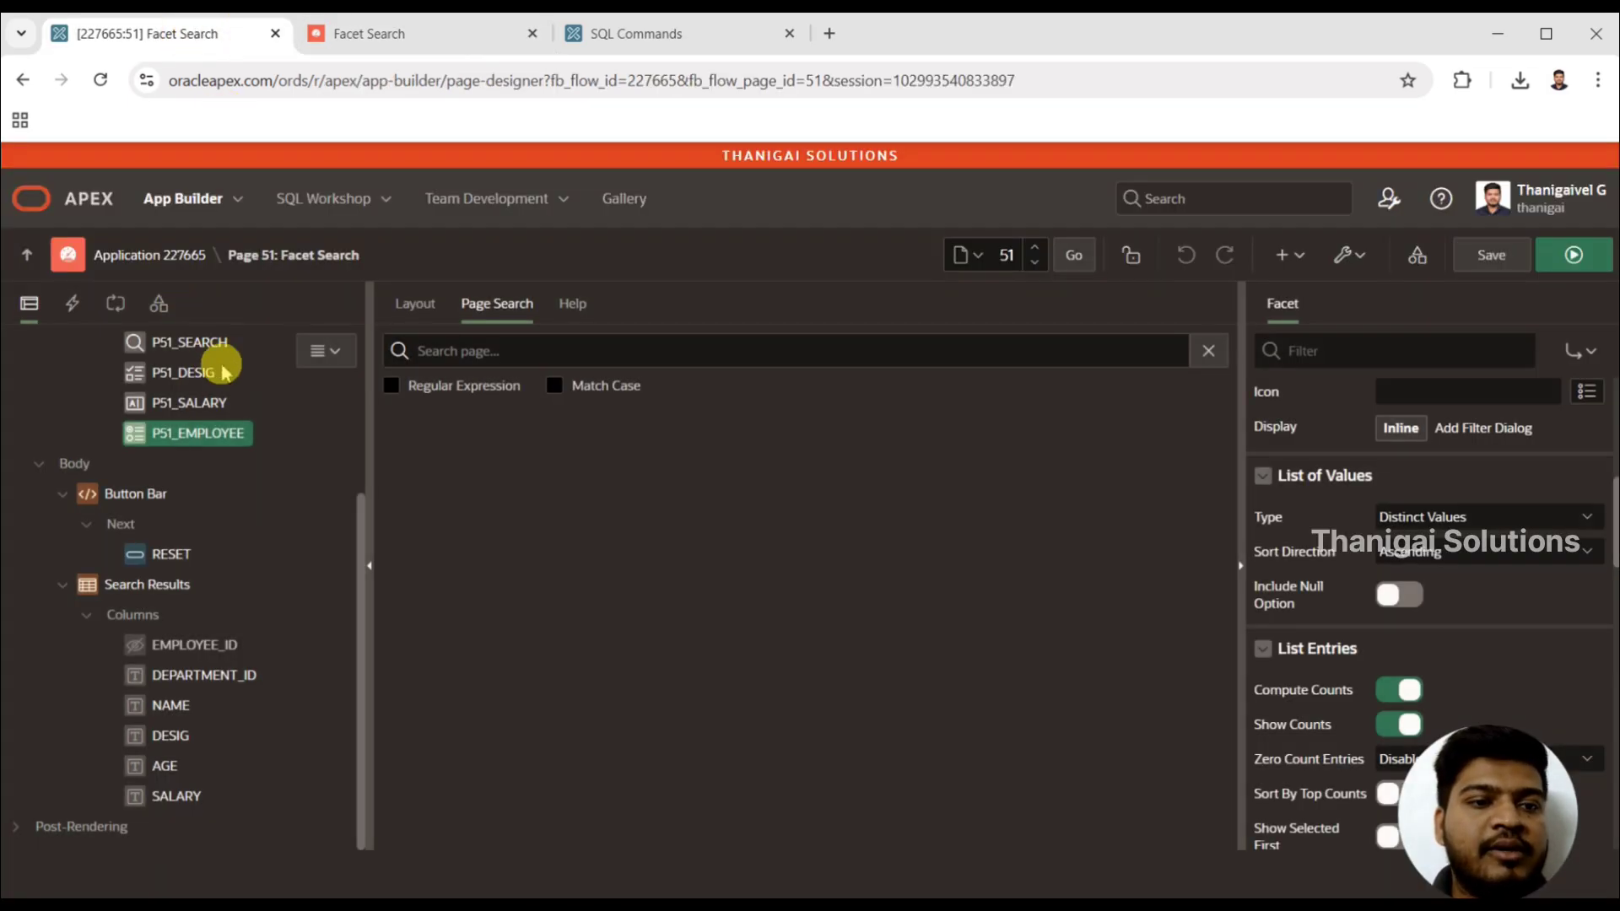
click(174, 437)
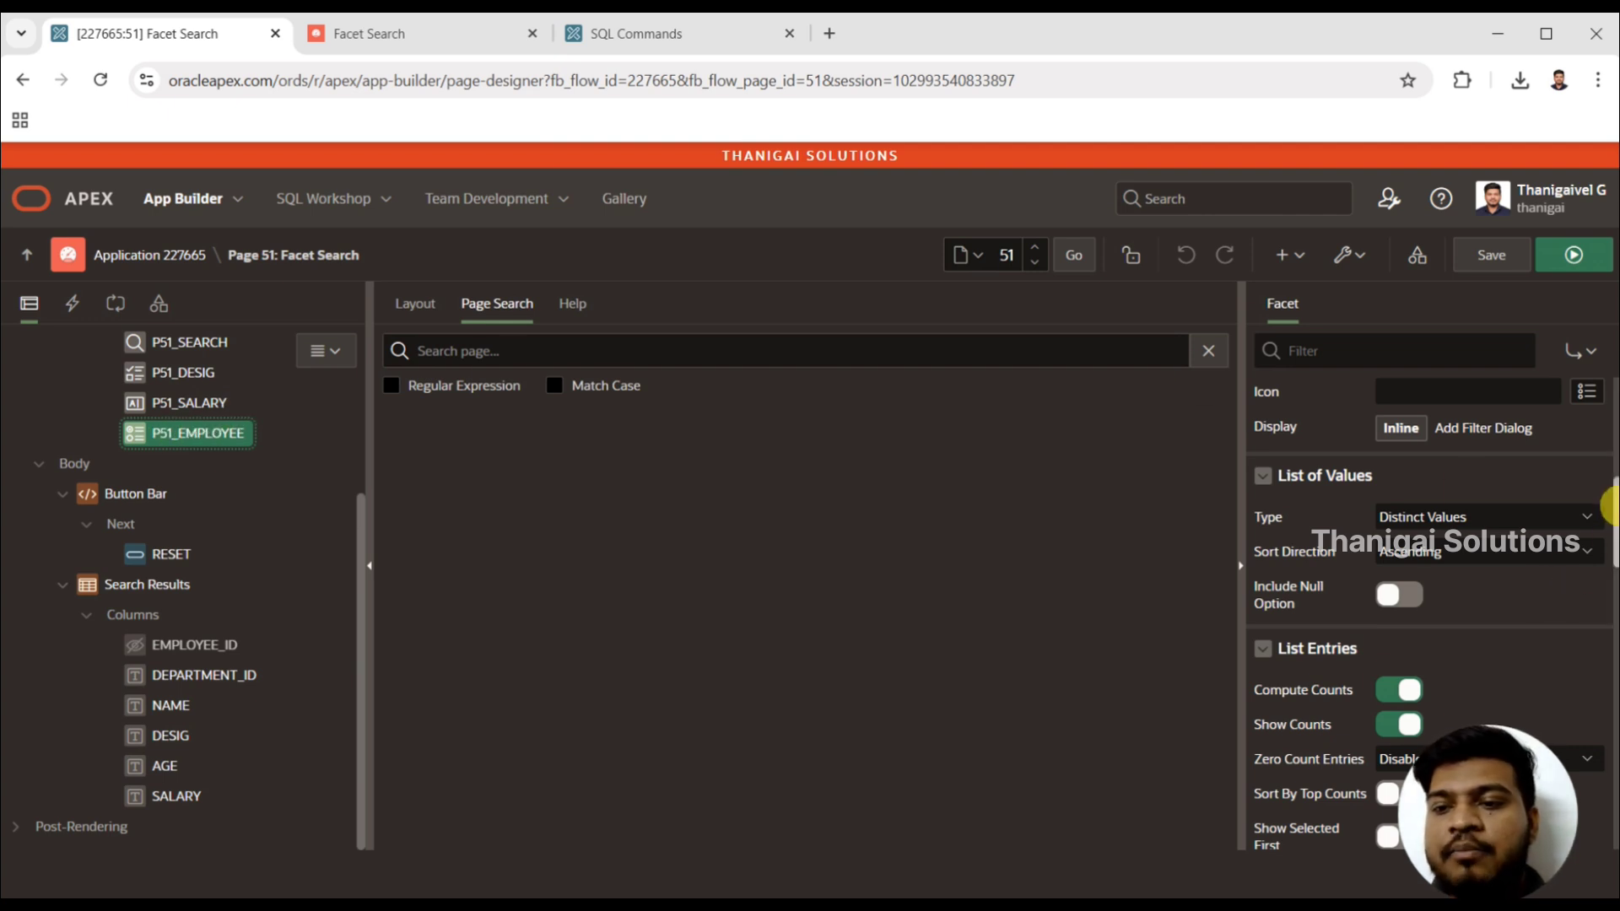
drag(1616, 512, 1618, 412)
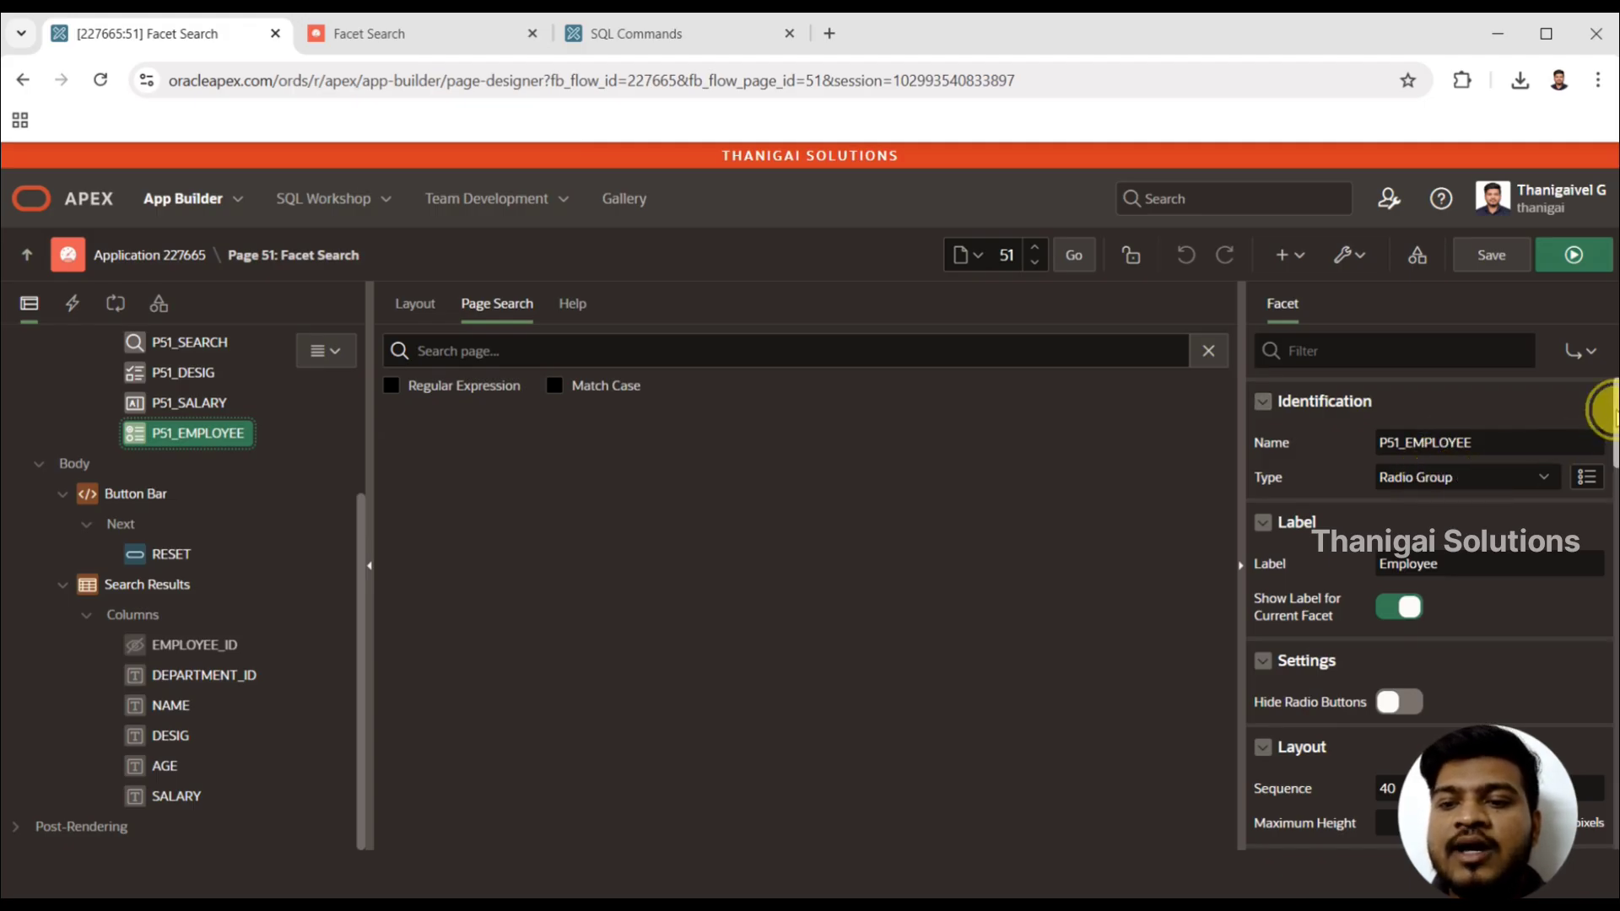
drag(1613, 411, 1602, 427)
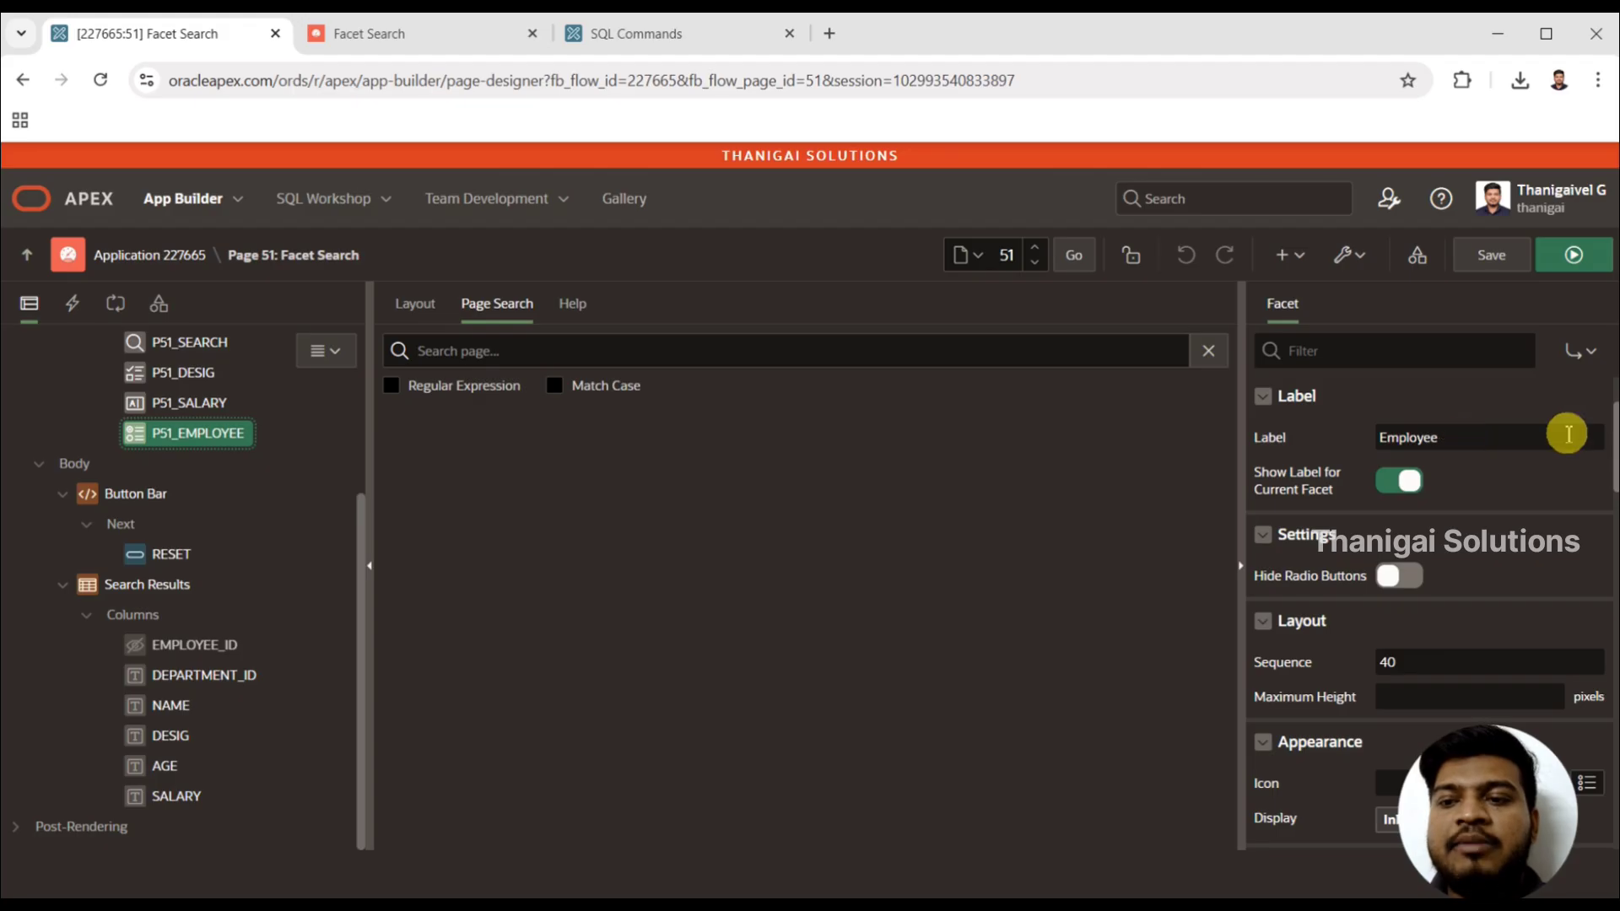
drag(1615, 438, 1614, 479)
scroll(1602, 472, down, 2)
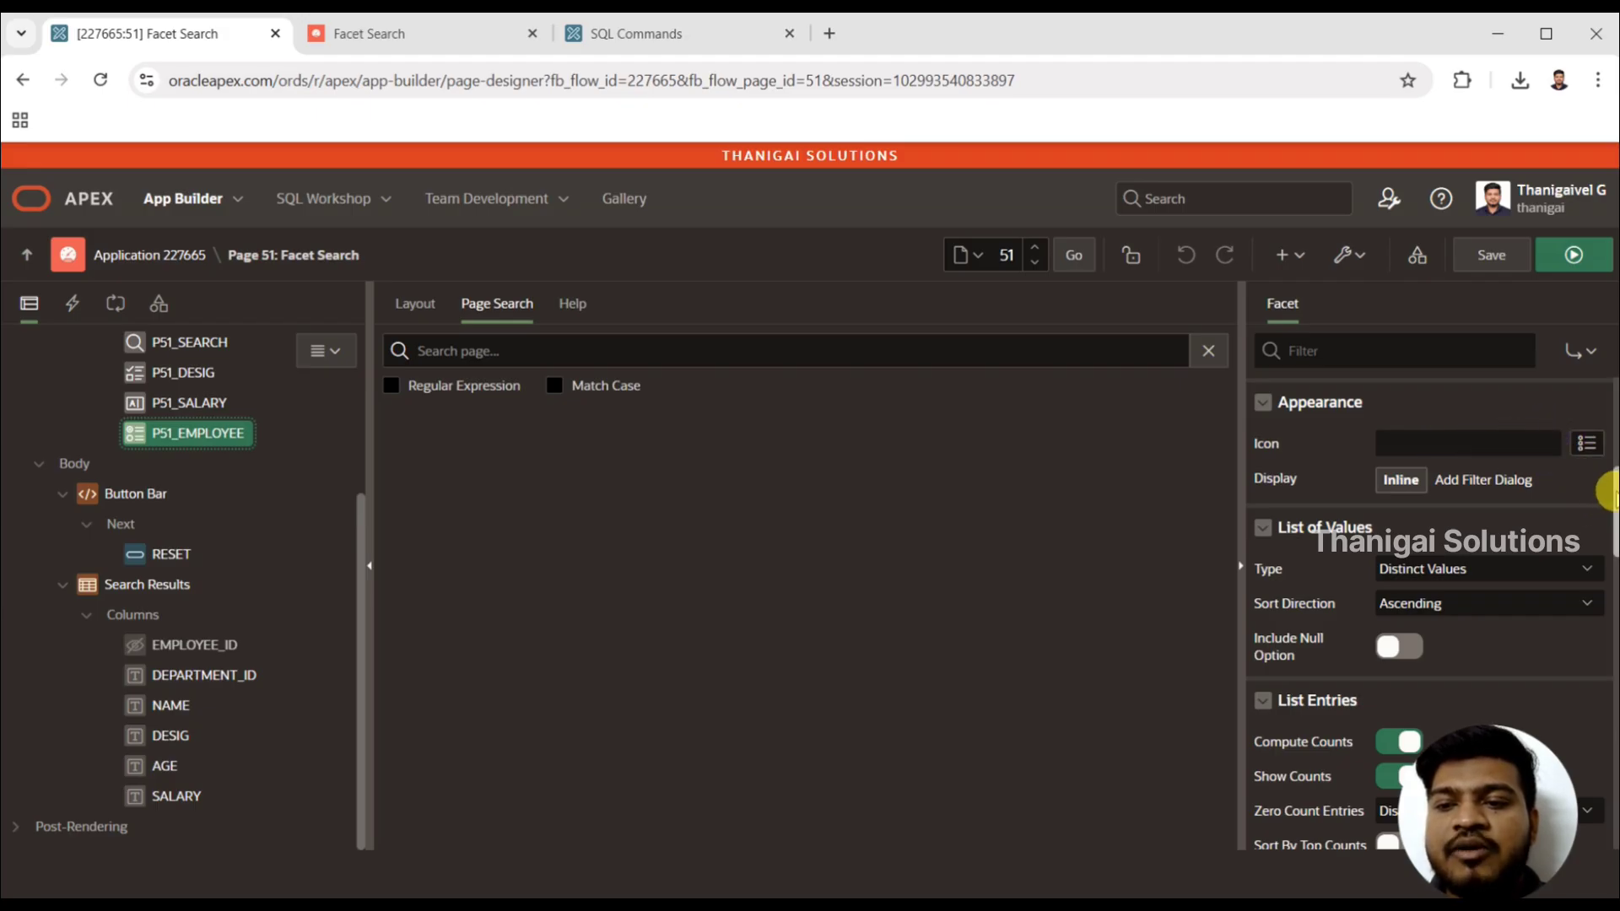
scroll(1608, 486, down, 1)
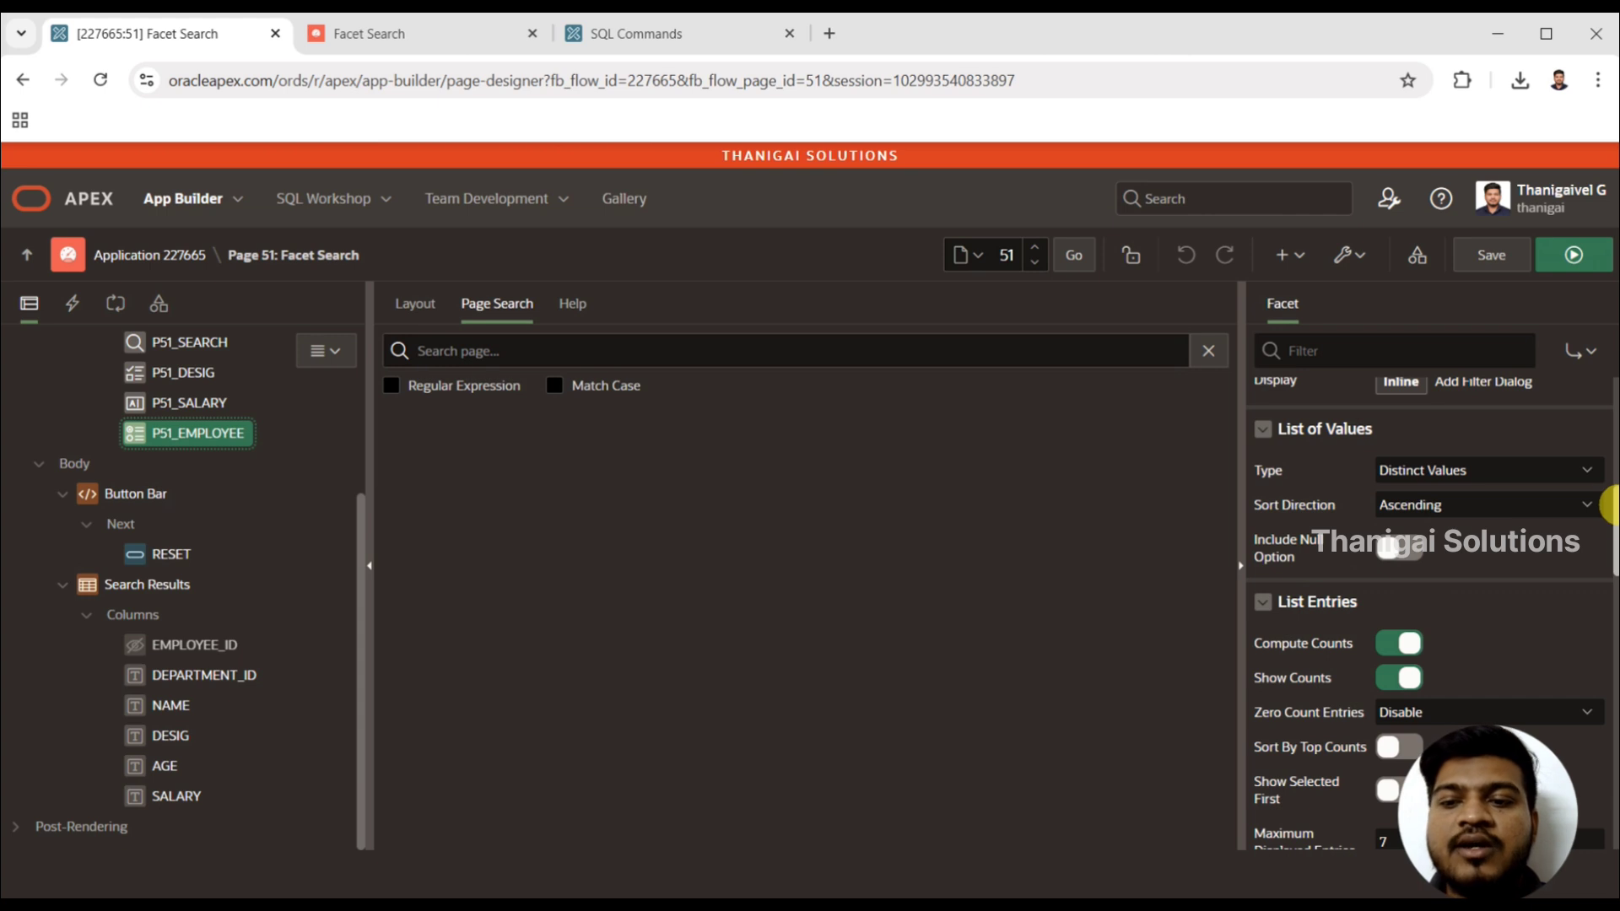
drag(1609, 506, 1609, 543)
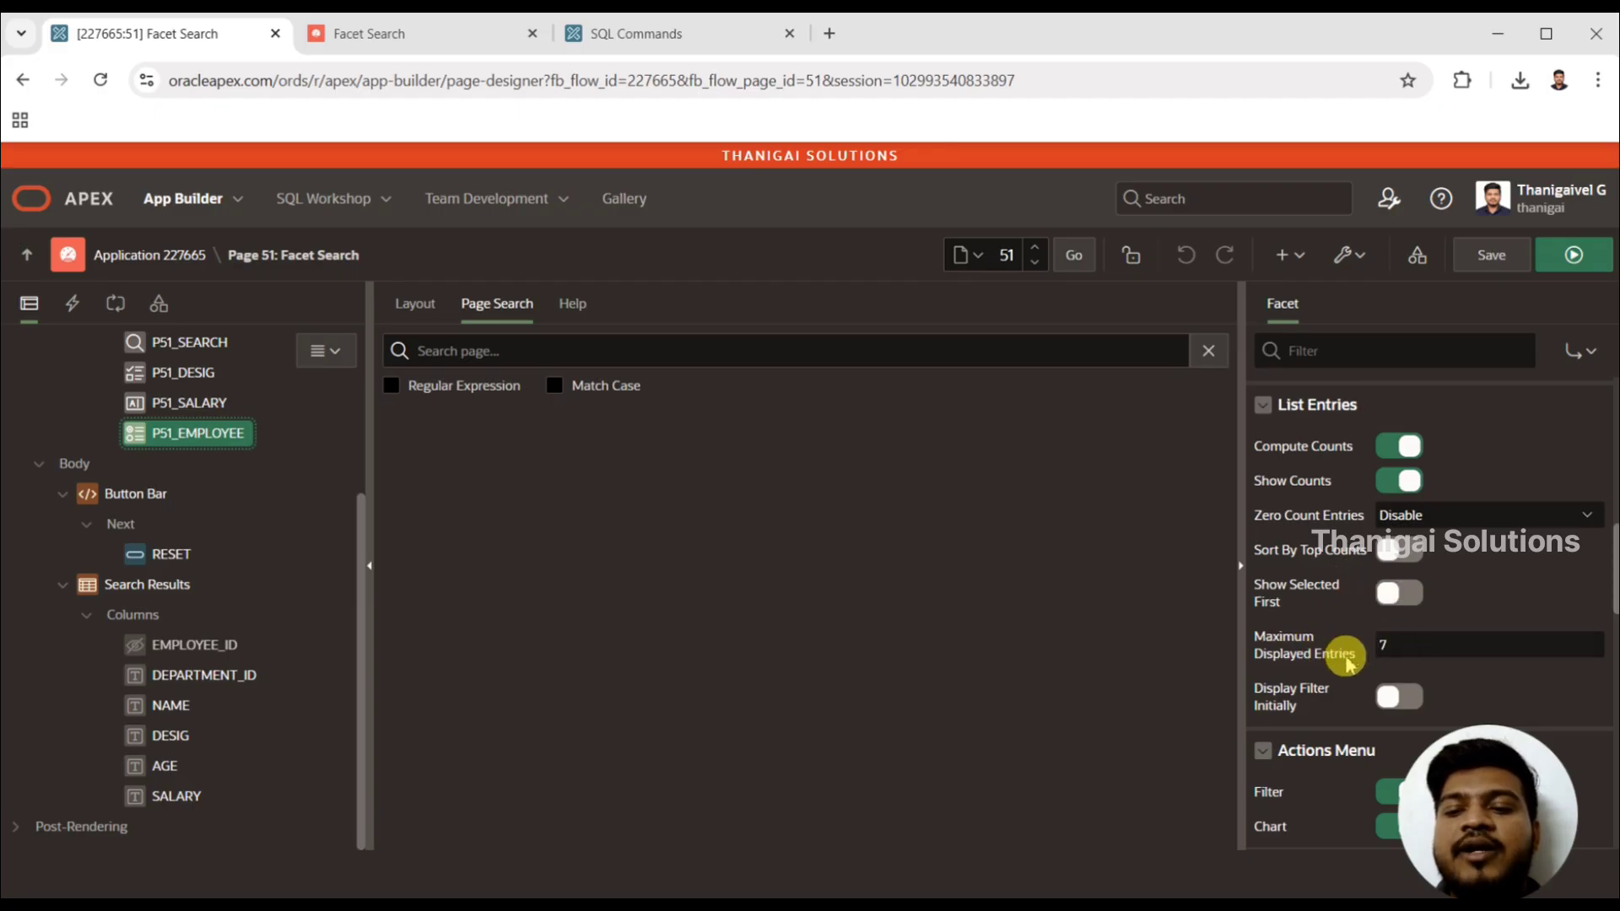
Turn off Show Counts for the P51_EMPLOYEE facet and run the page to compare its entries with the Designation facet
click(1407, 647)
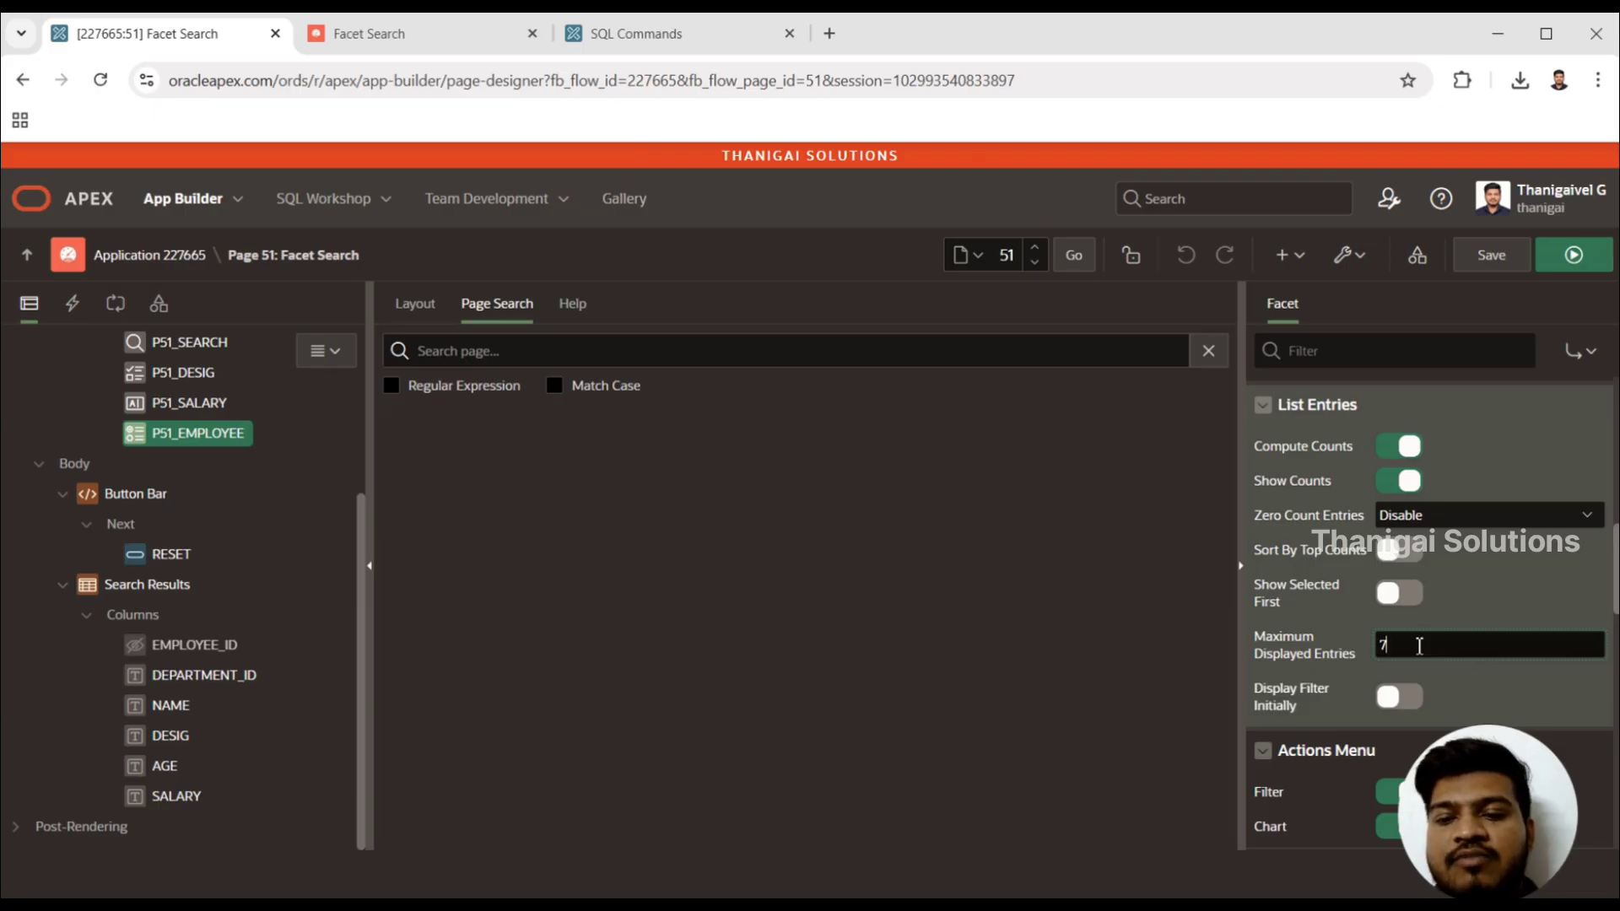
click(1405, 484)
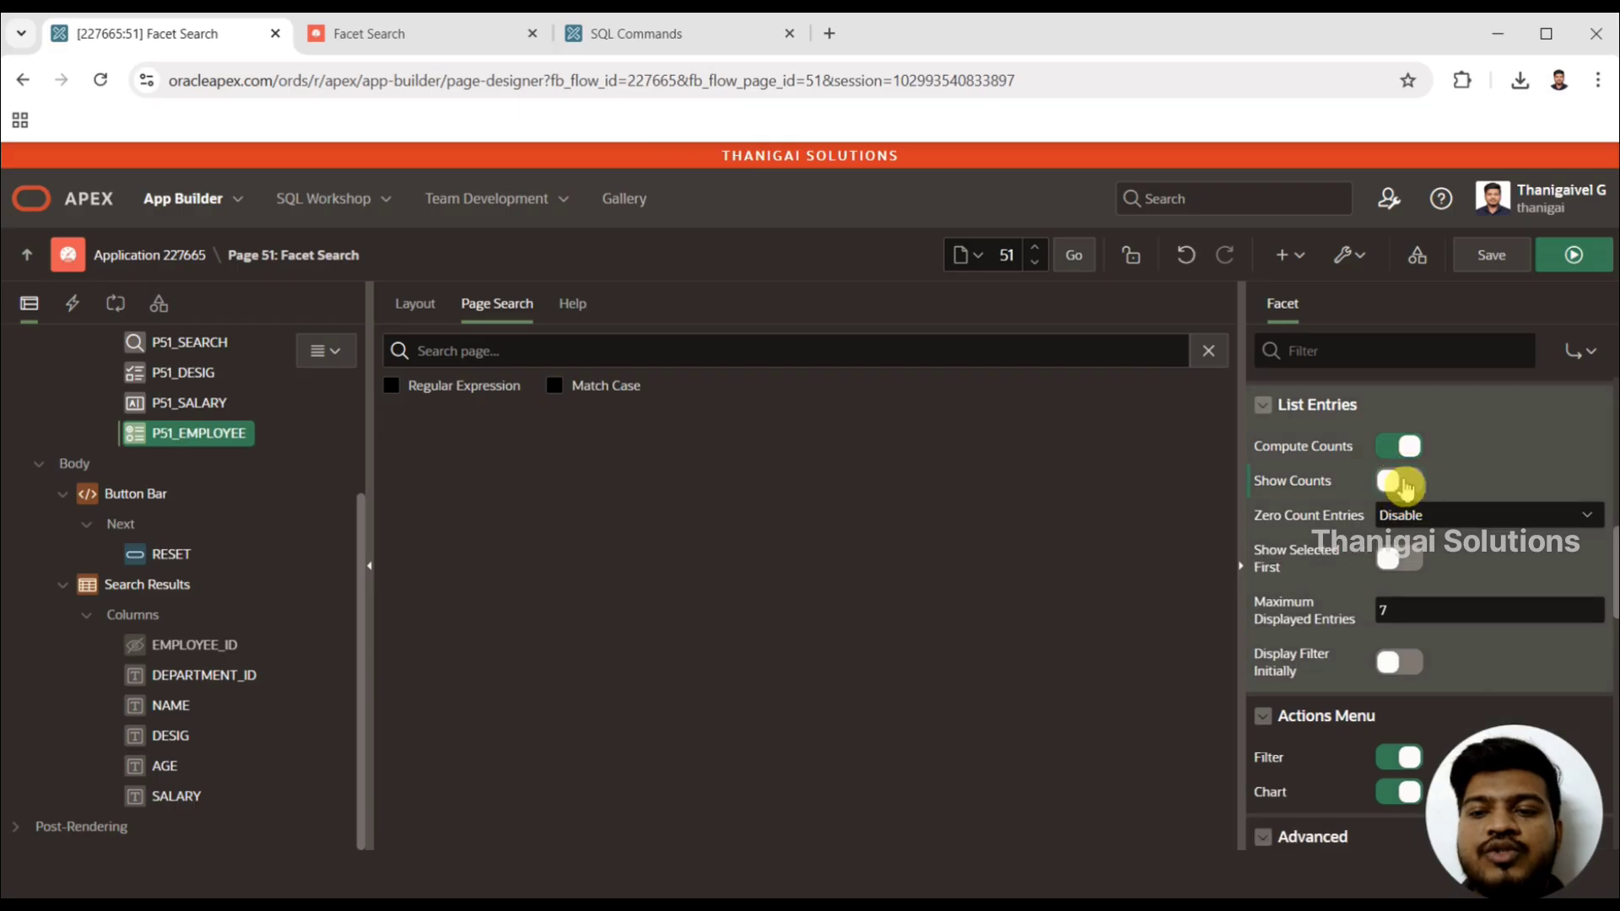
click(1569, 257)
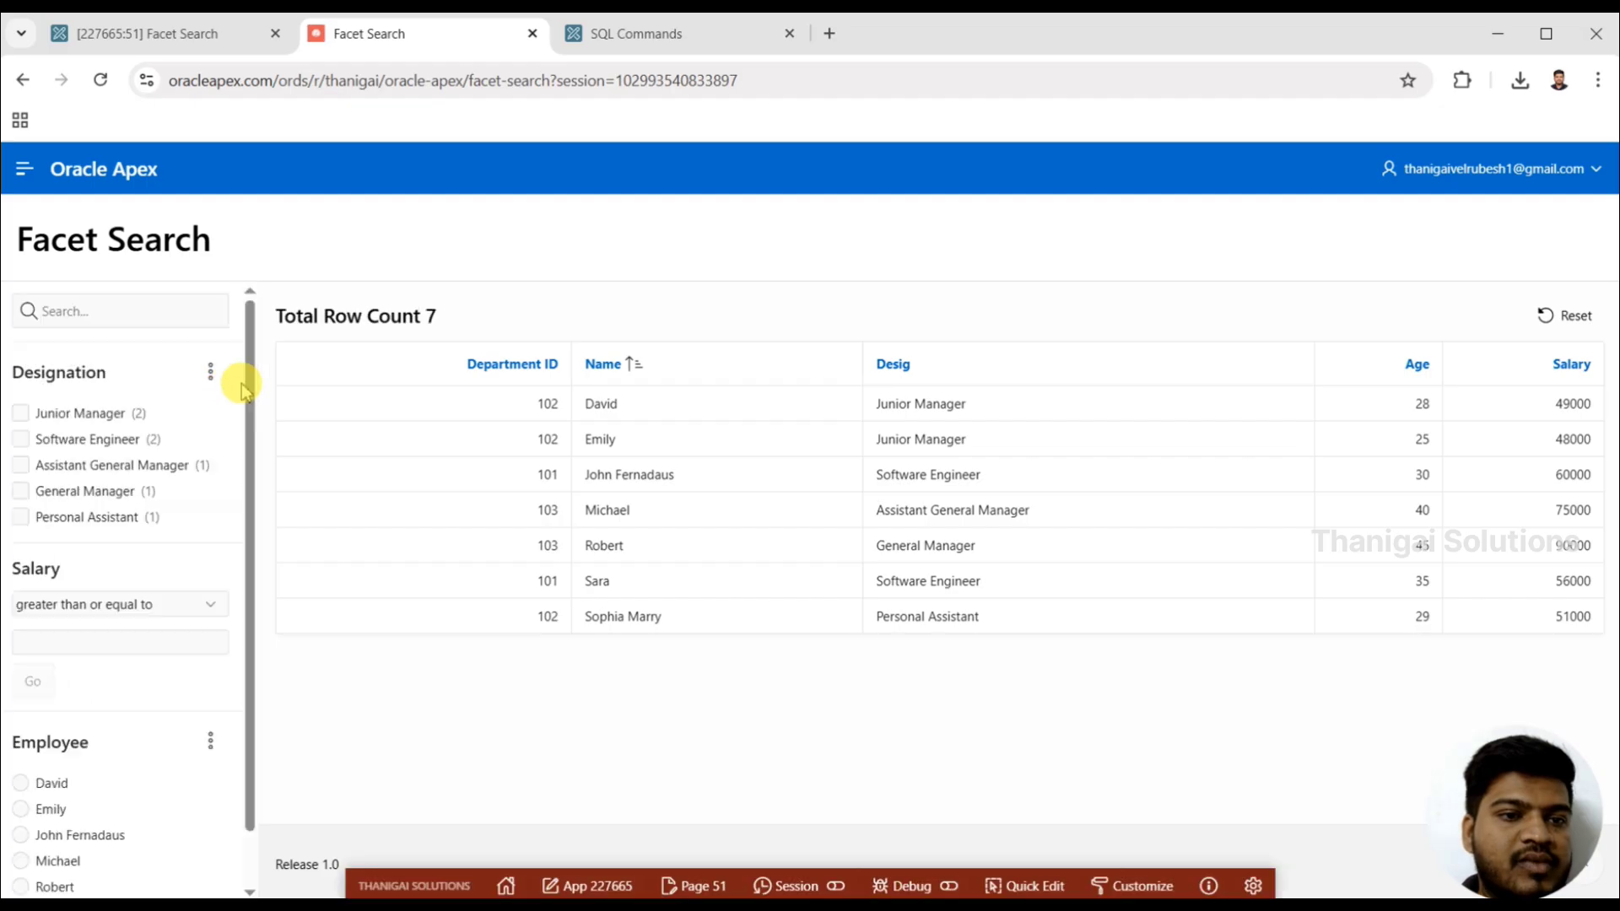
scroll(246, 405, down, 1)
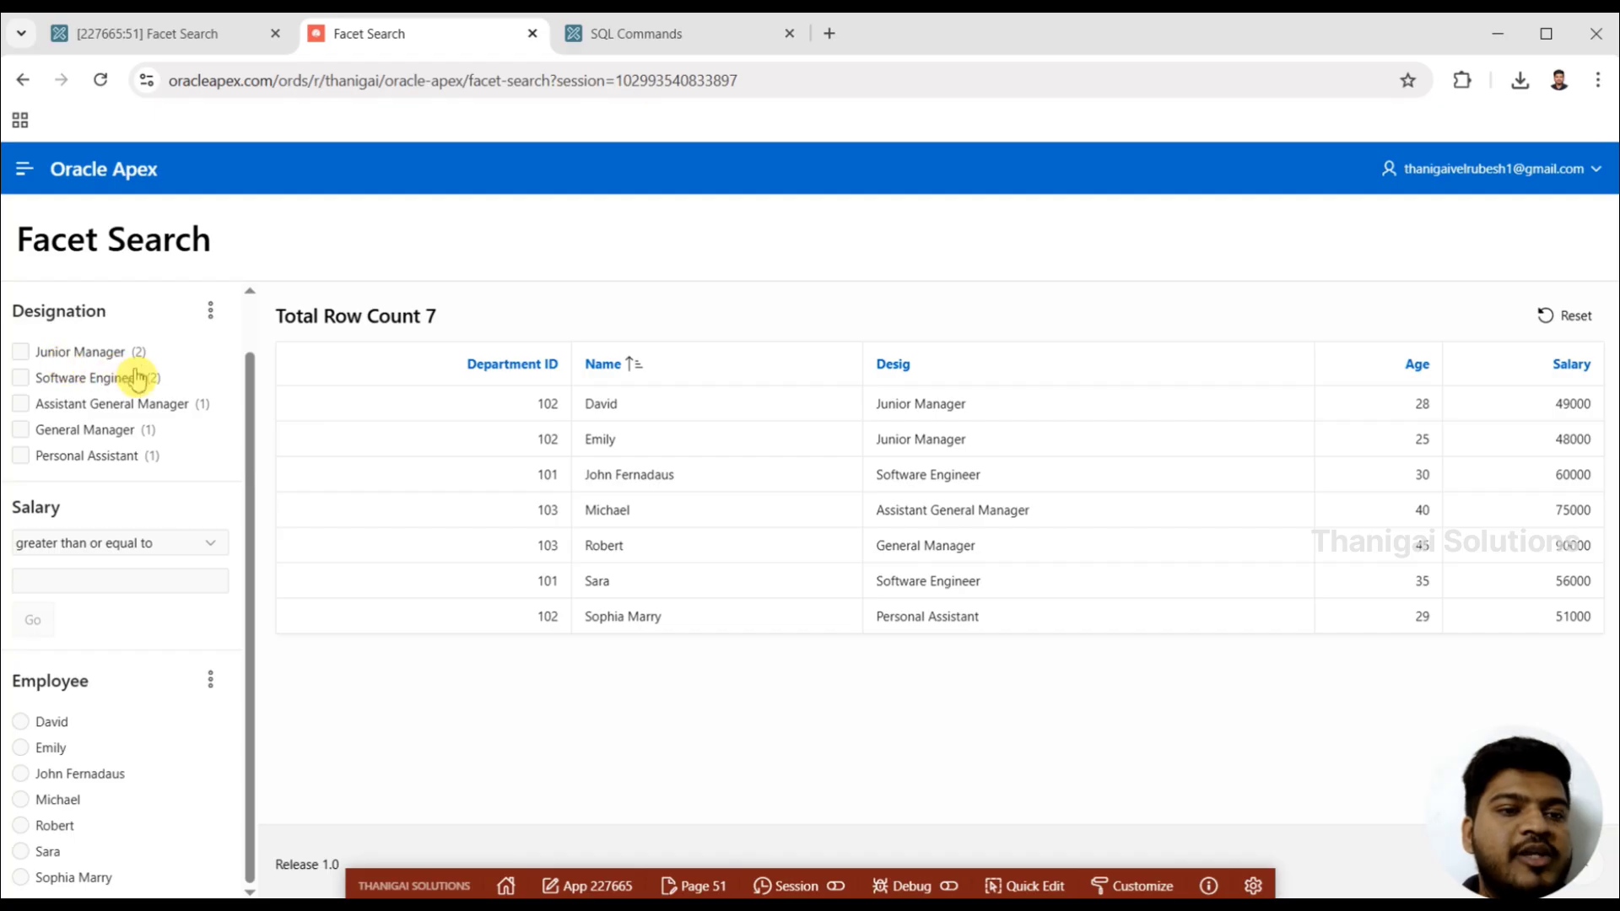
drag(251, 404, 246, 314)
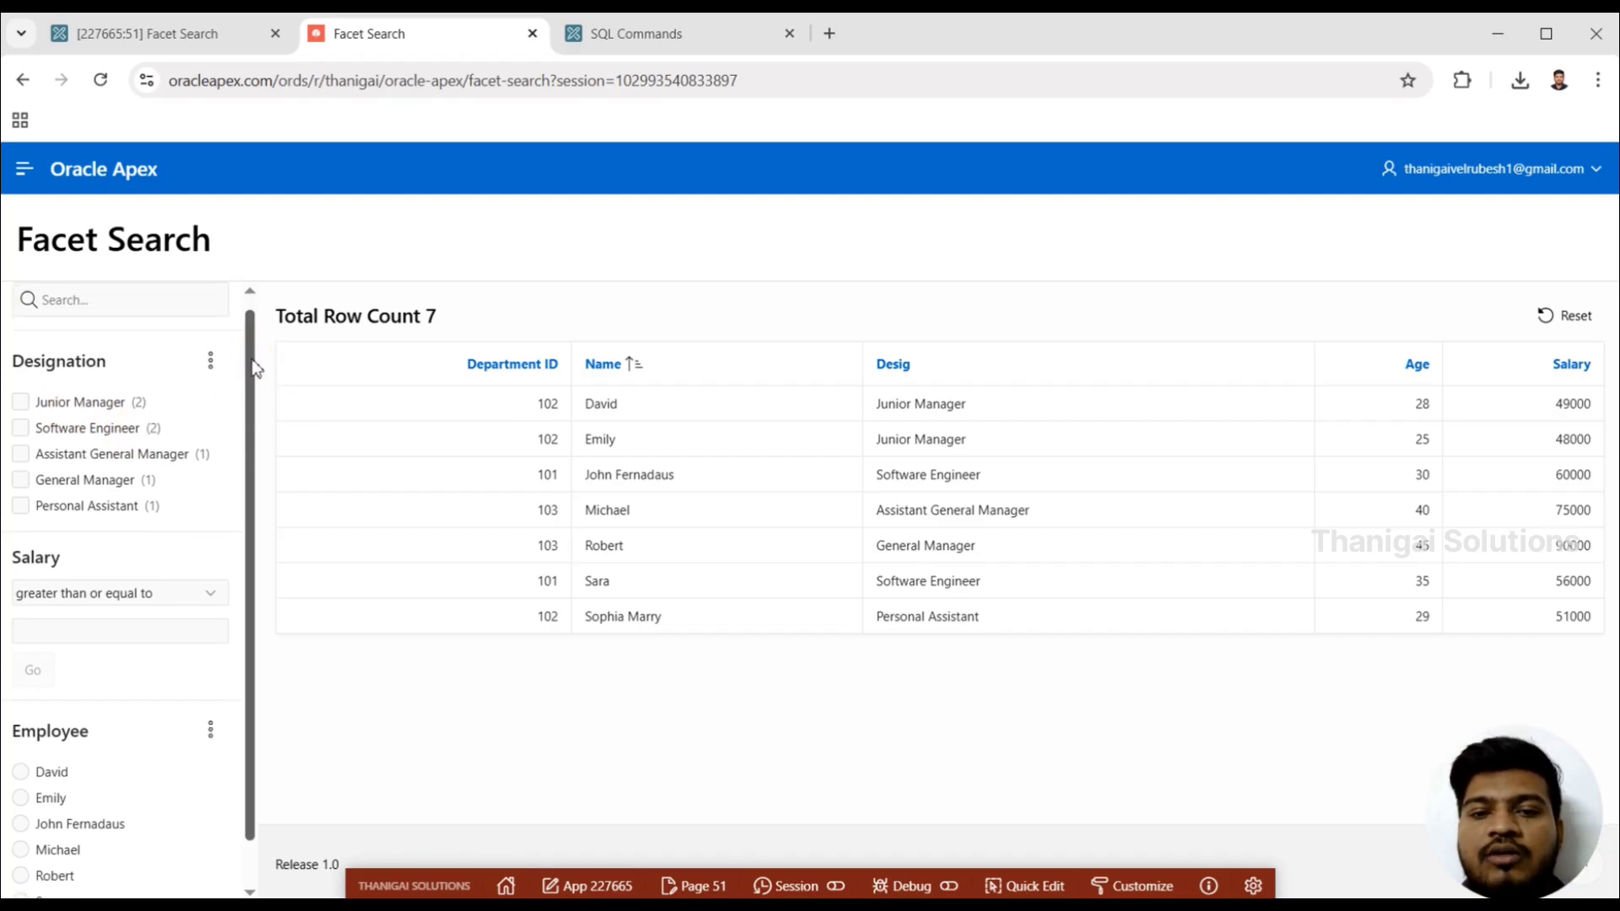
In Page Designer, add another facet to the Search region with type Range and label Range
click(226, 34)
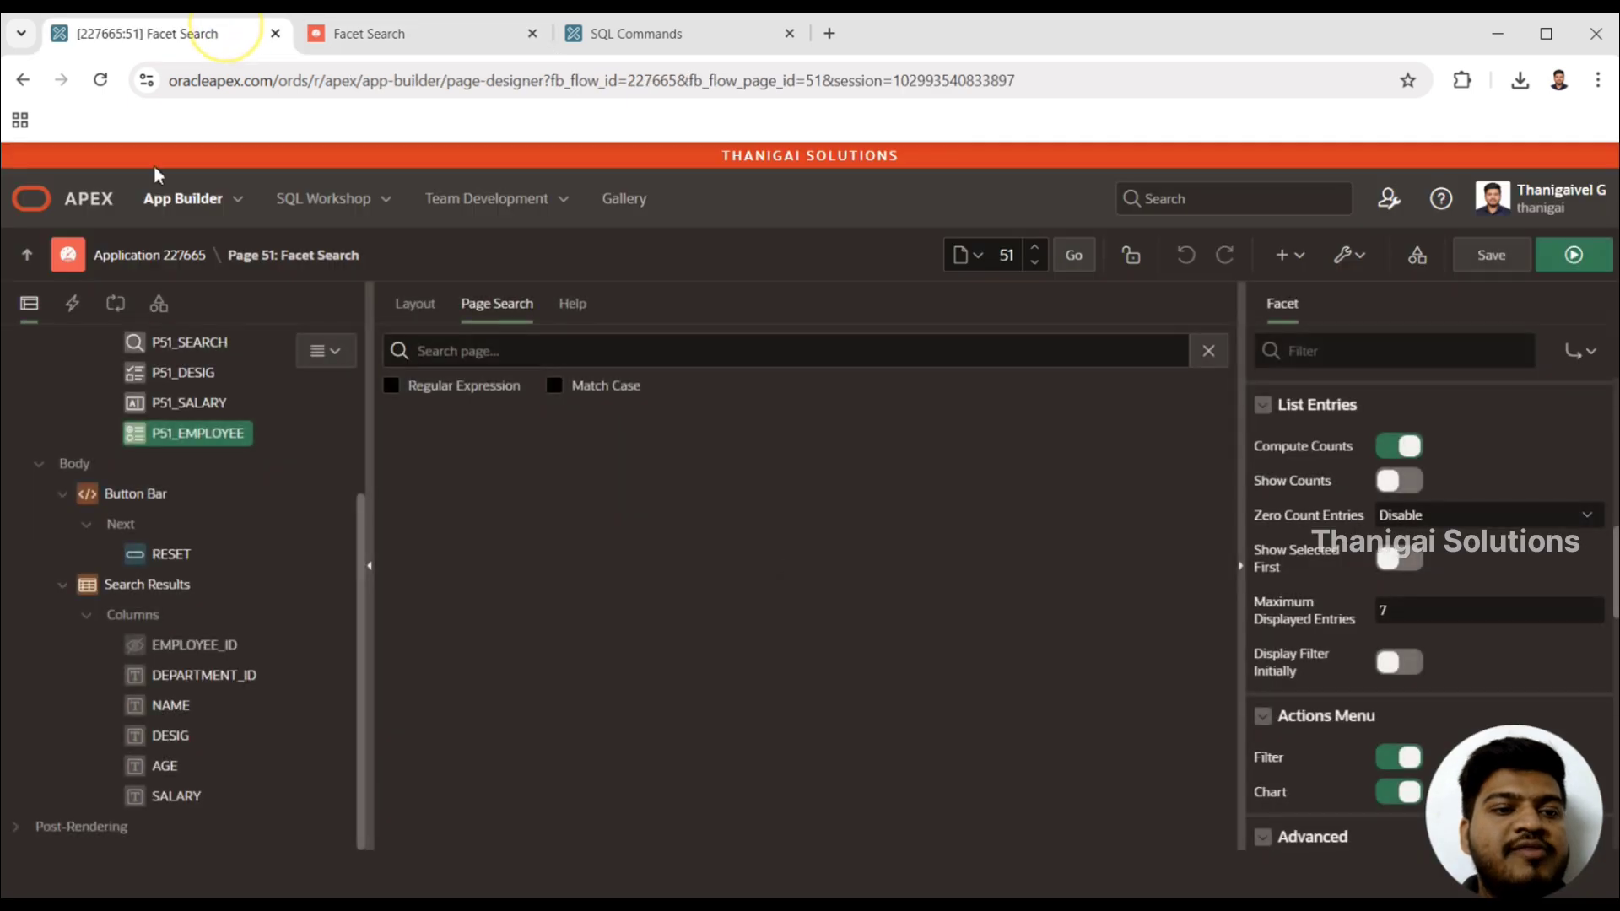
drag(357, 535, 374, 487)
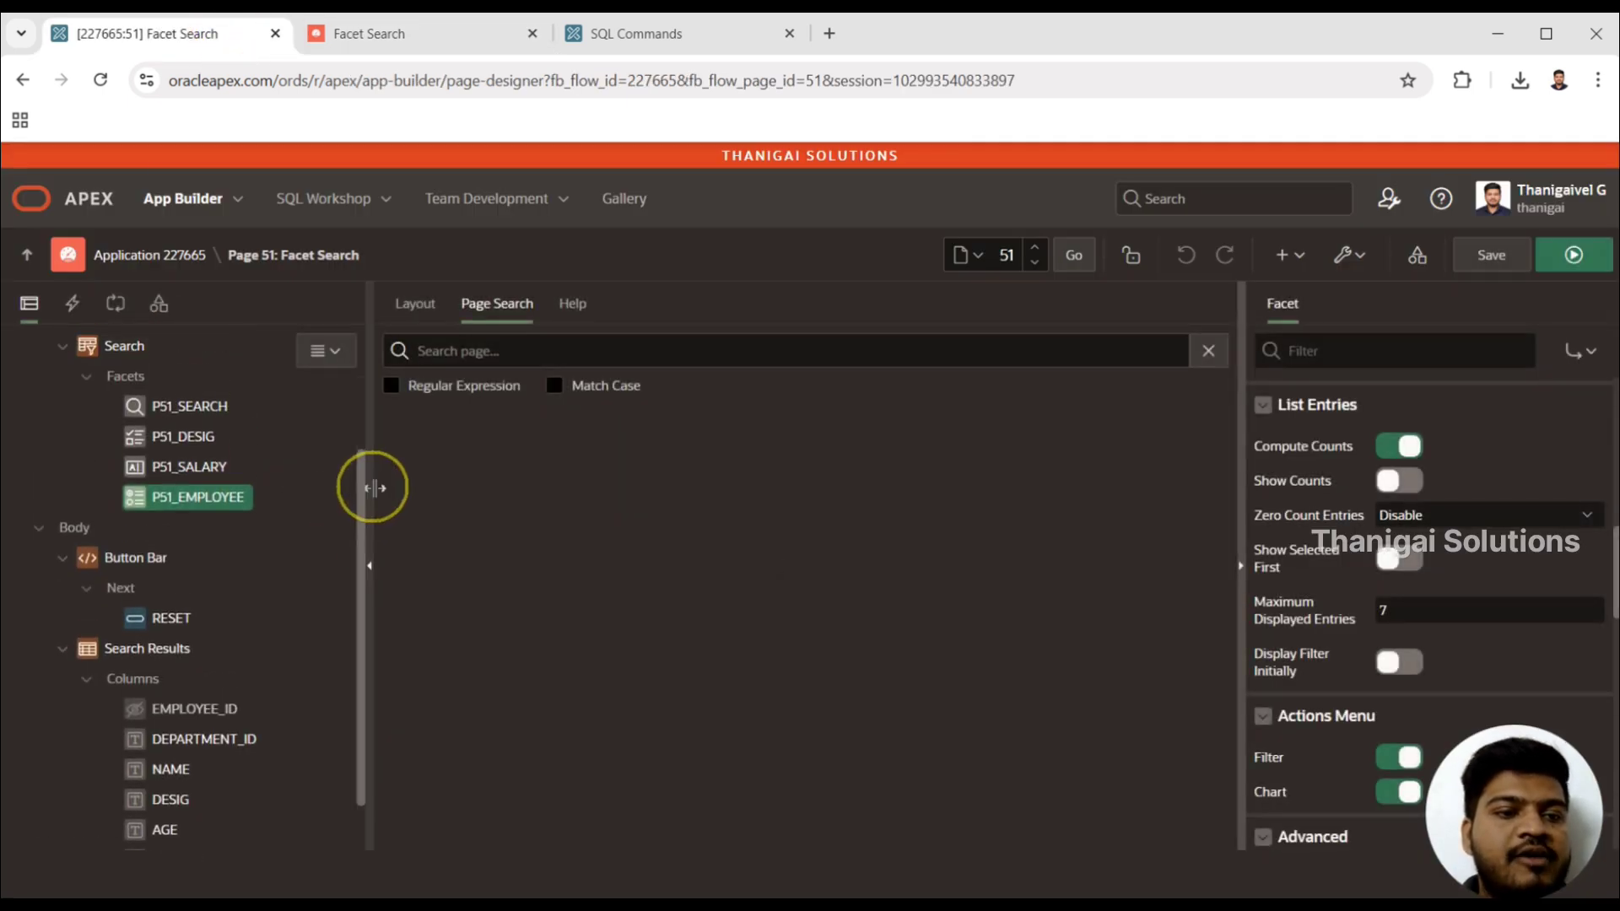
right_click(128, 380)
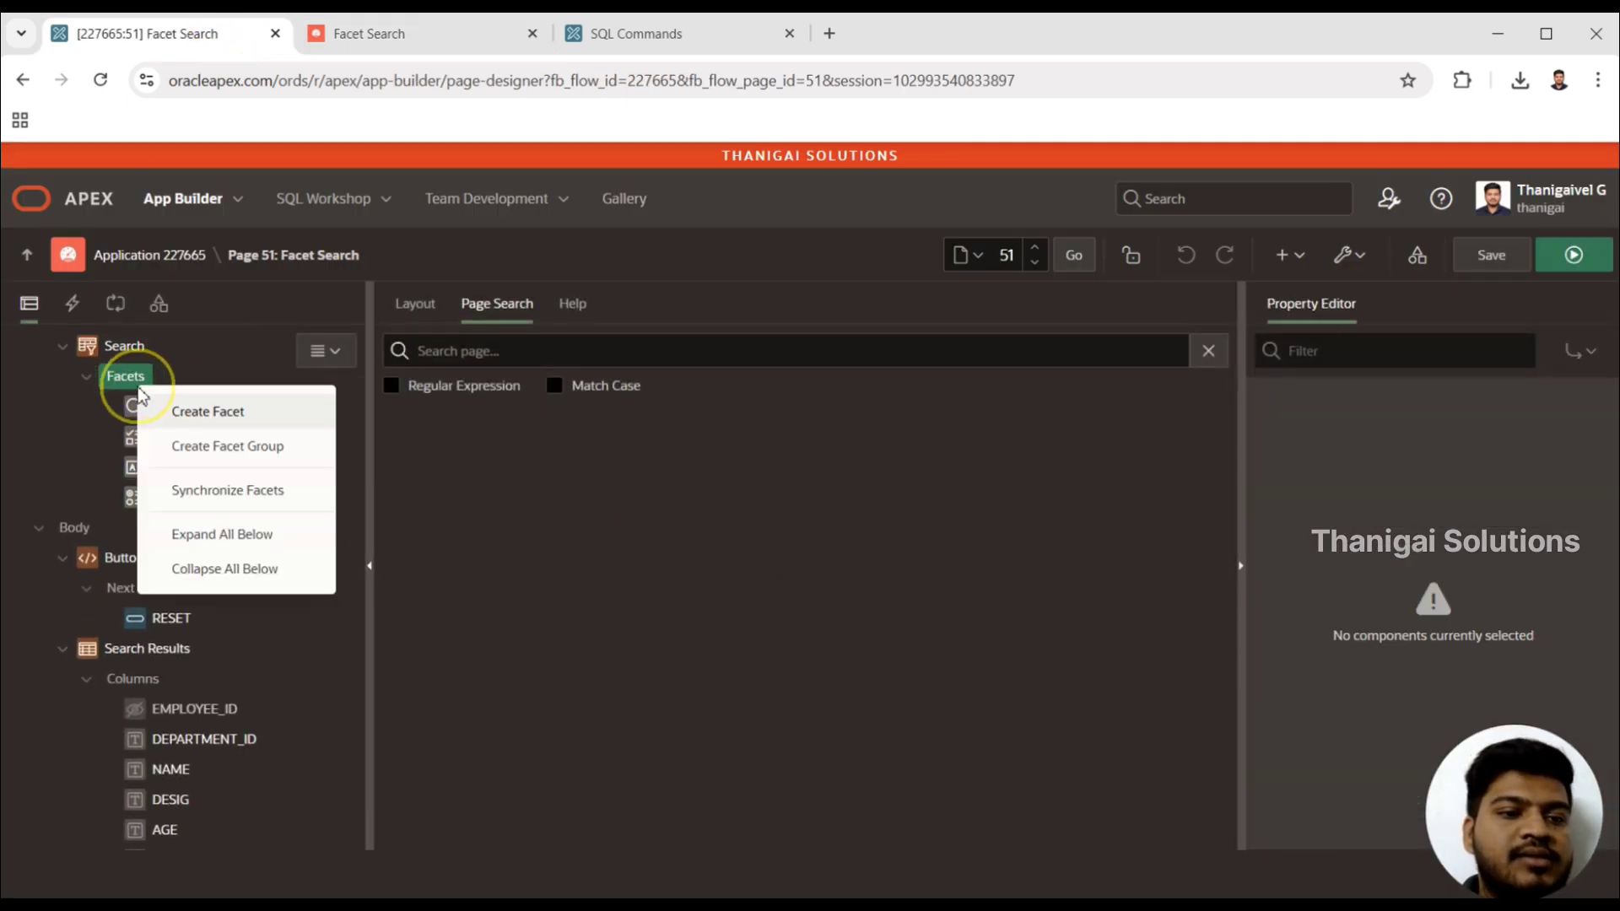
click(210, 413)
click(1456, 477)
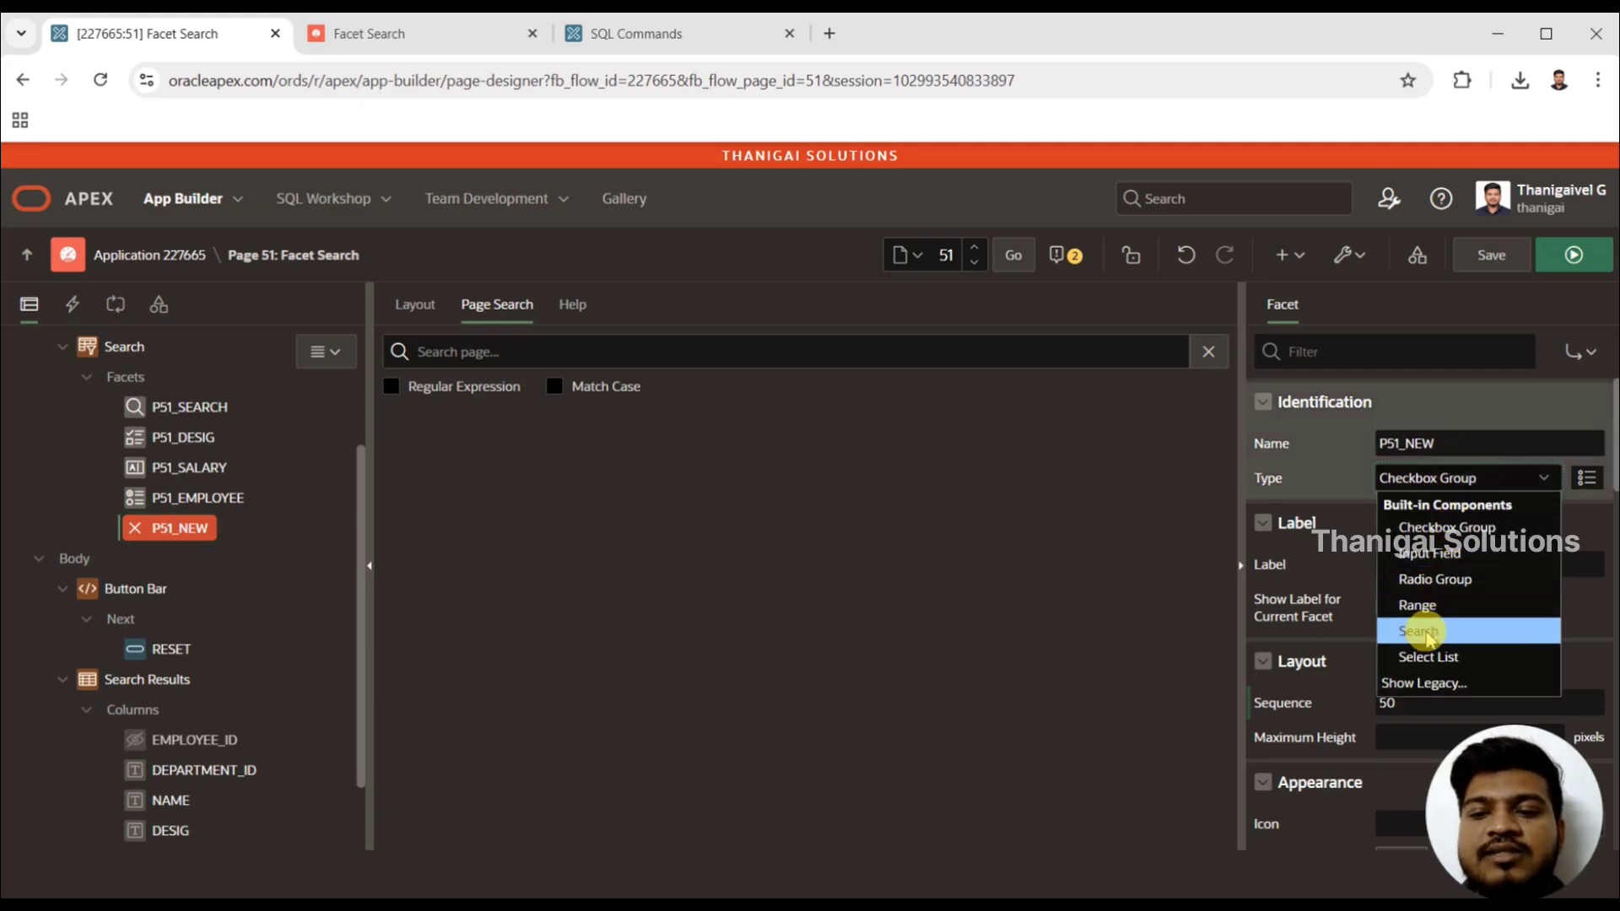
click(1440, 657)
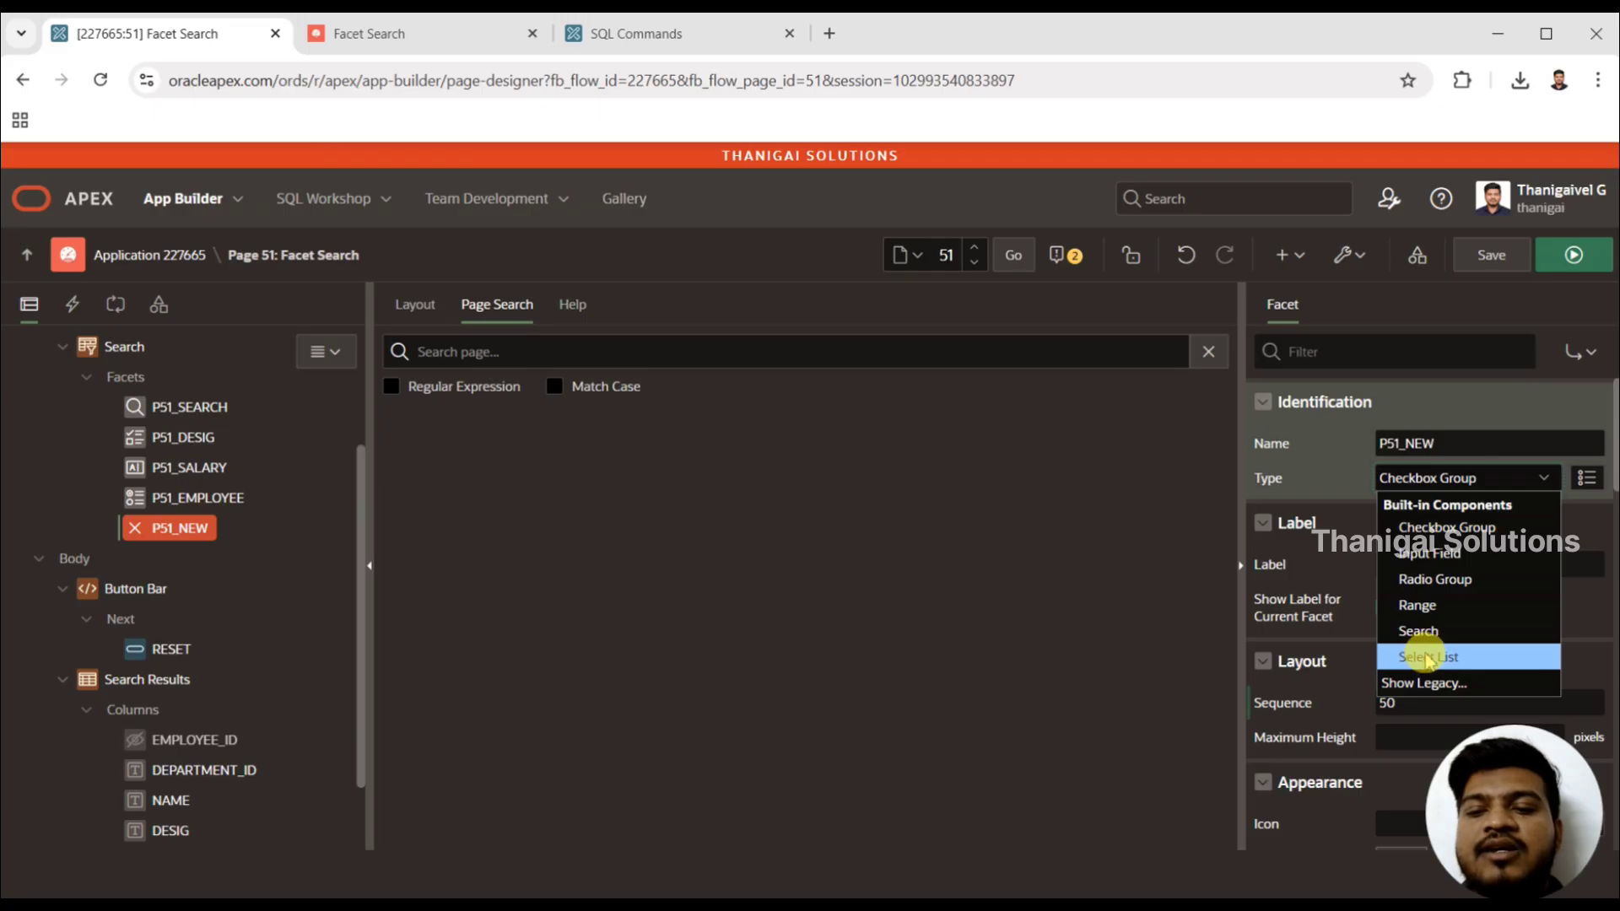
click(1424, 604)
double_click(1425, 561)
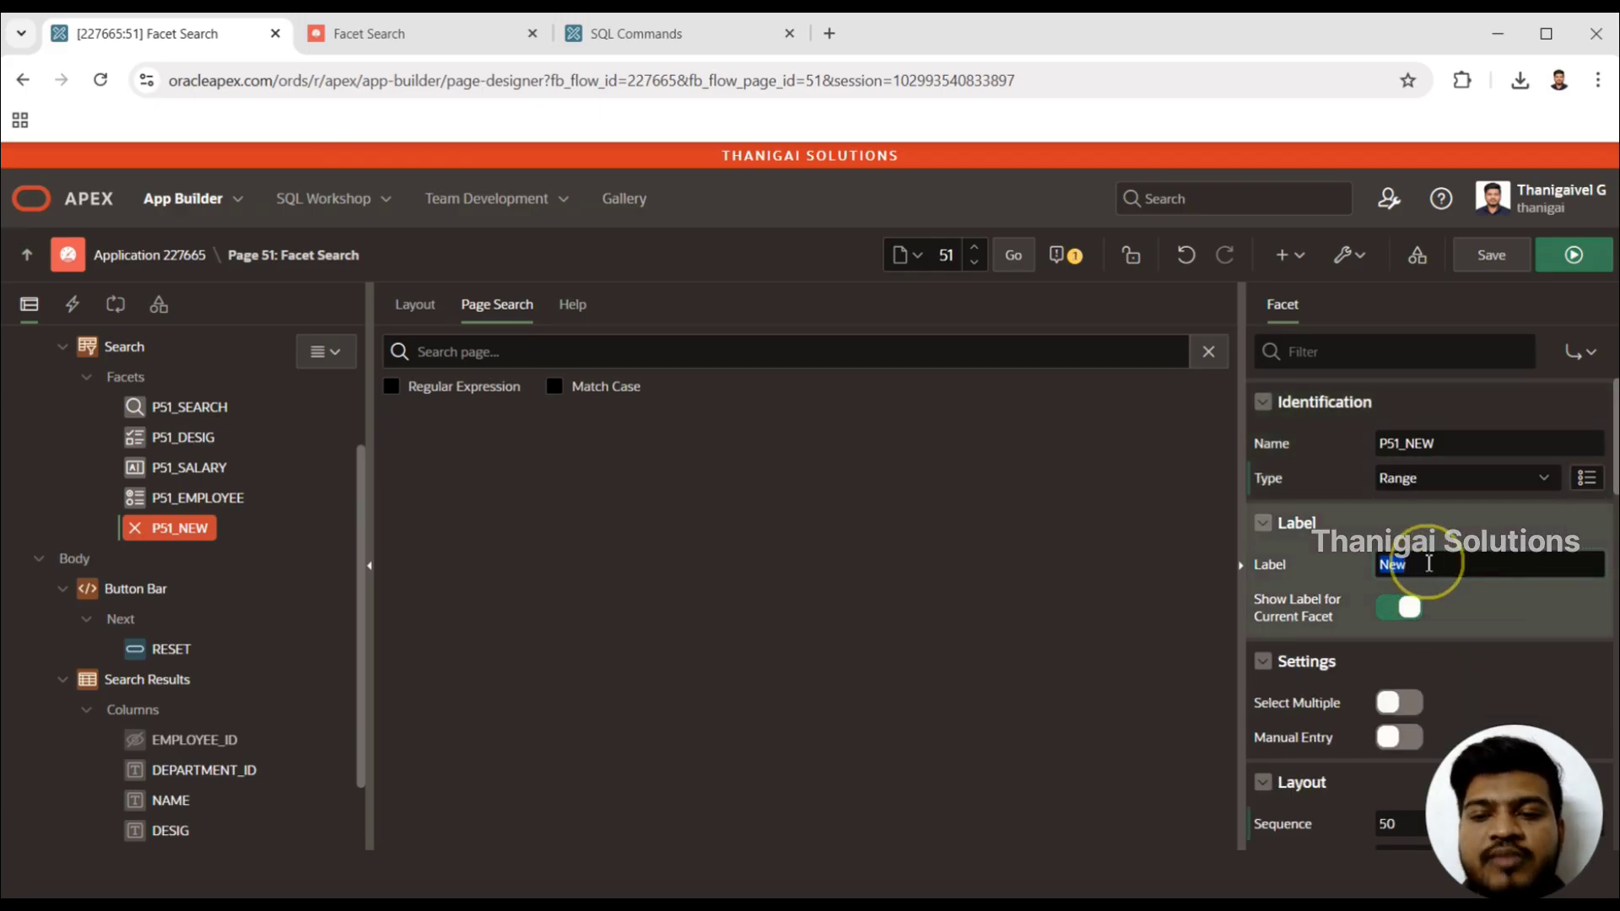
text(Range)
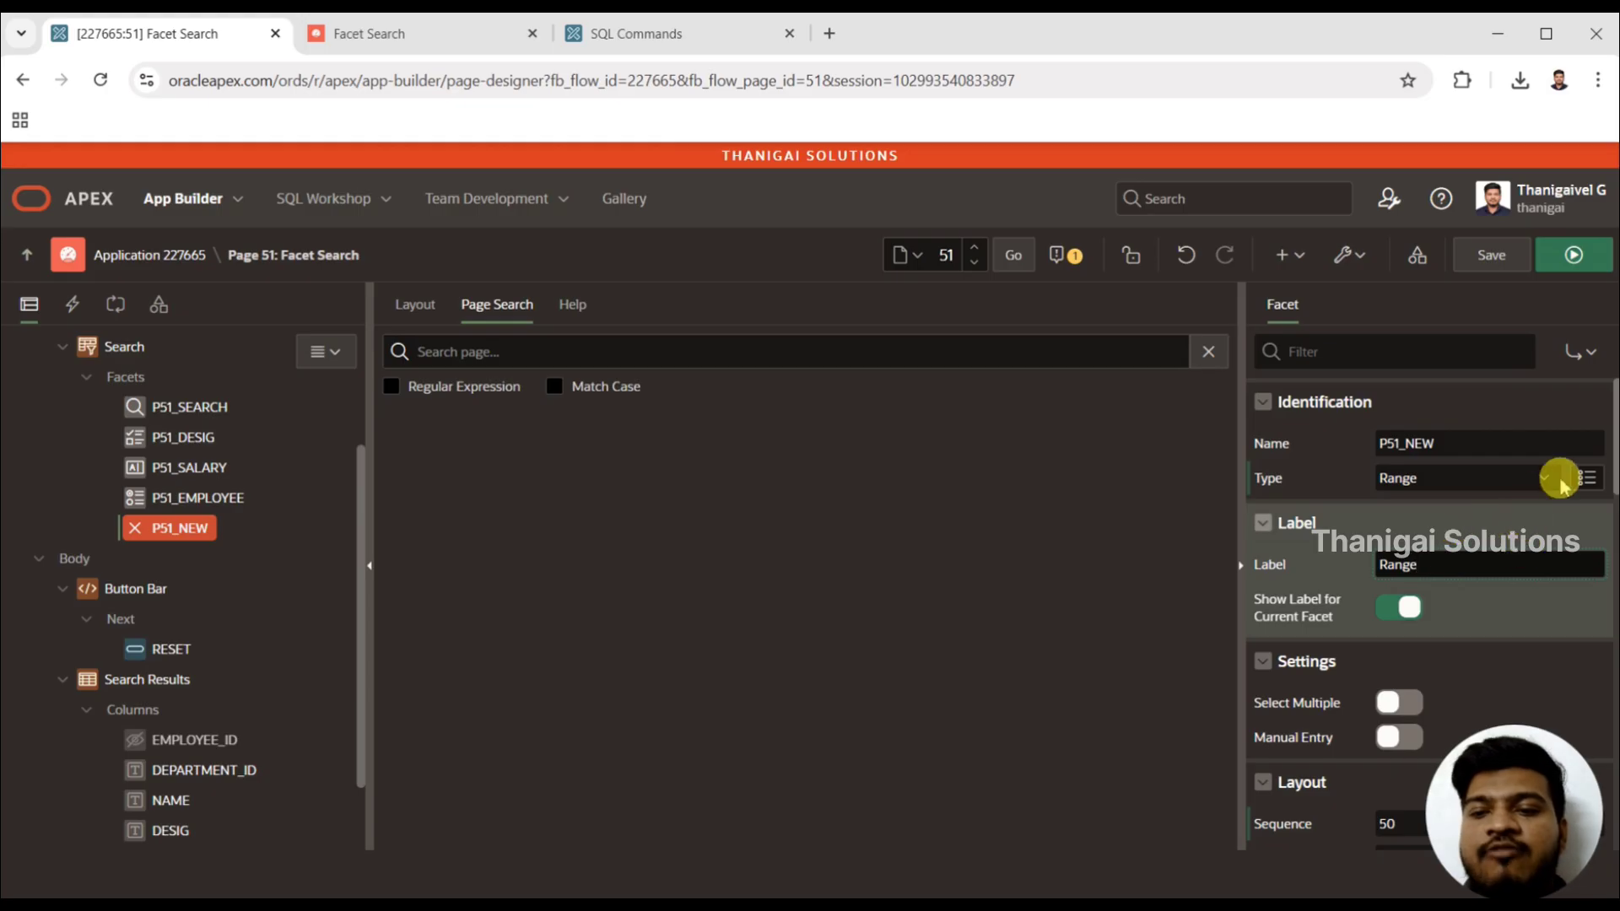
Review the list of values types offered for the P51_NEW range facet without choosing one
drag(1613, 426, 1602, 469)
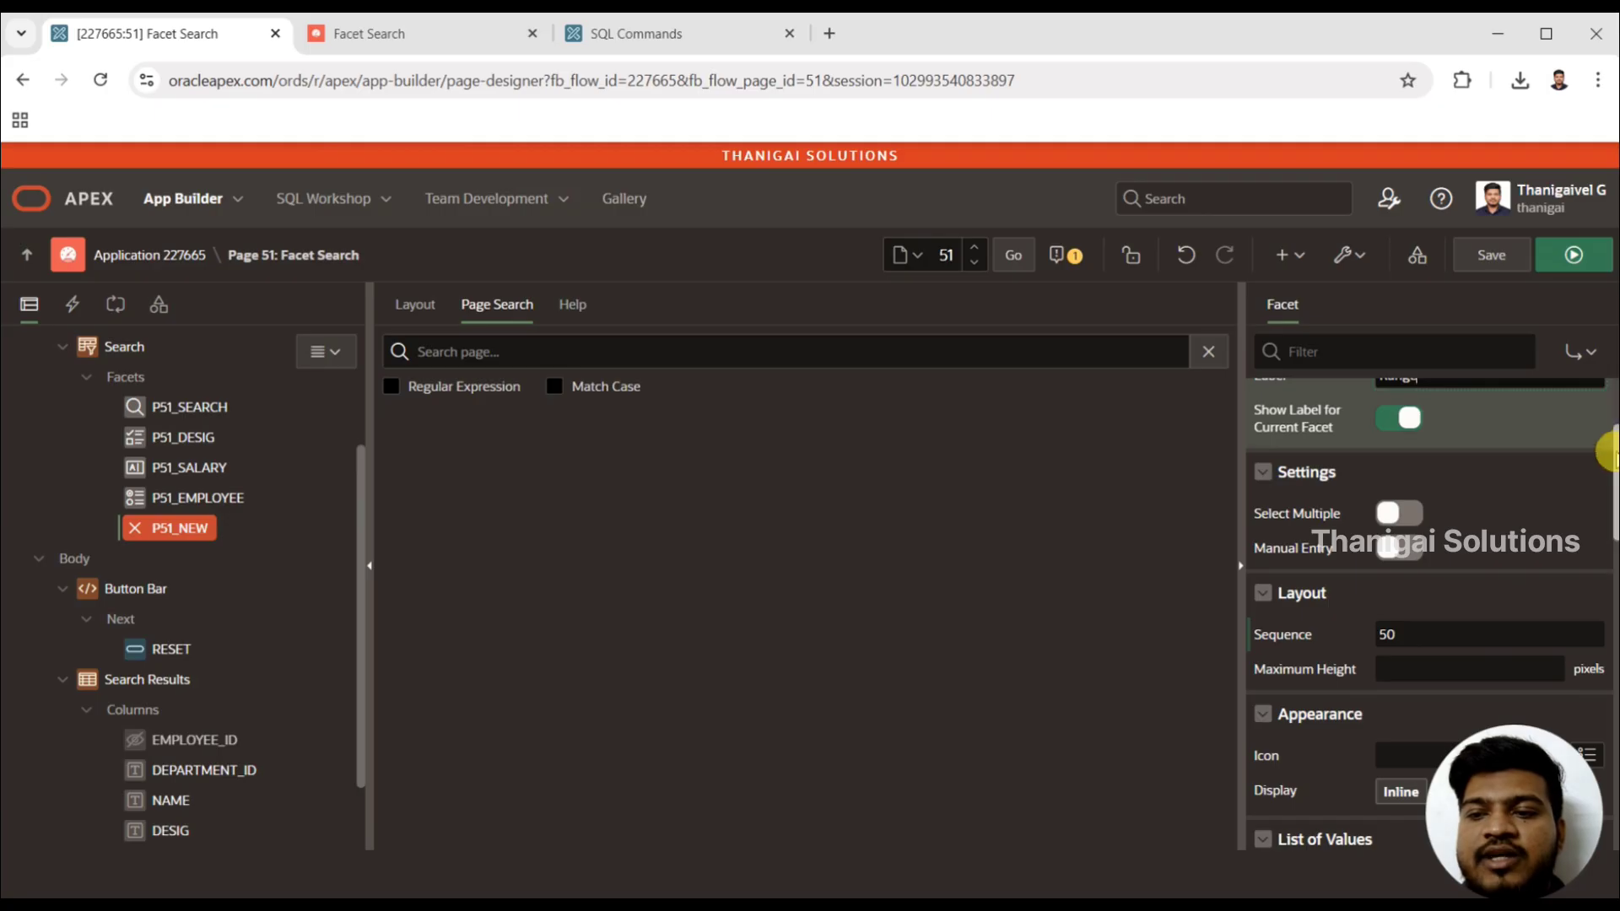
drag(1615, 458, 1615, 547)
click(1504, 504)
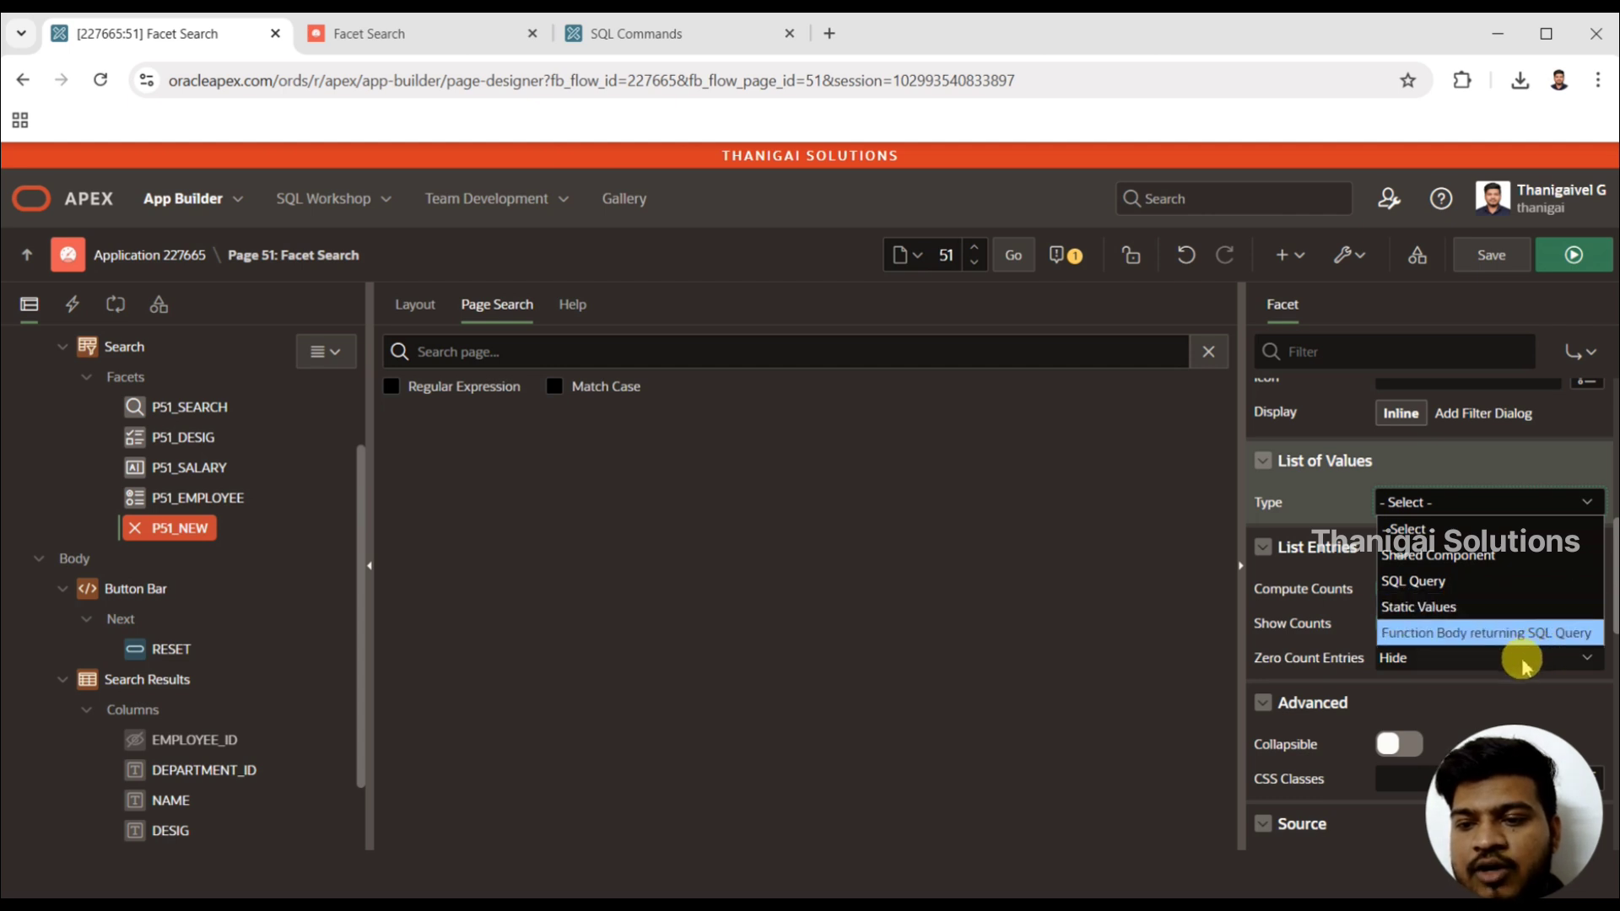
click(1589, 657)
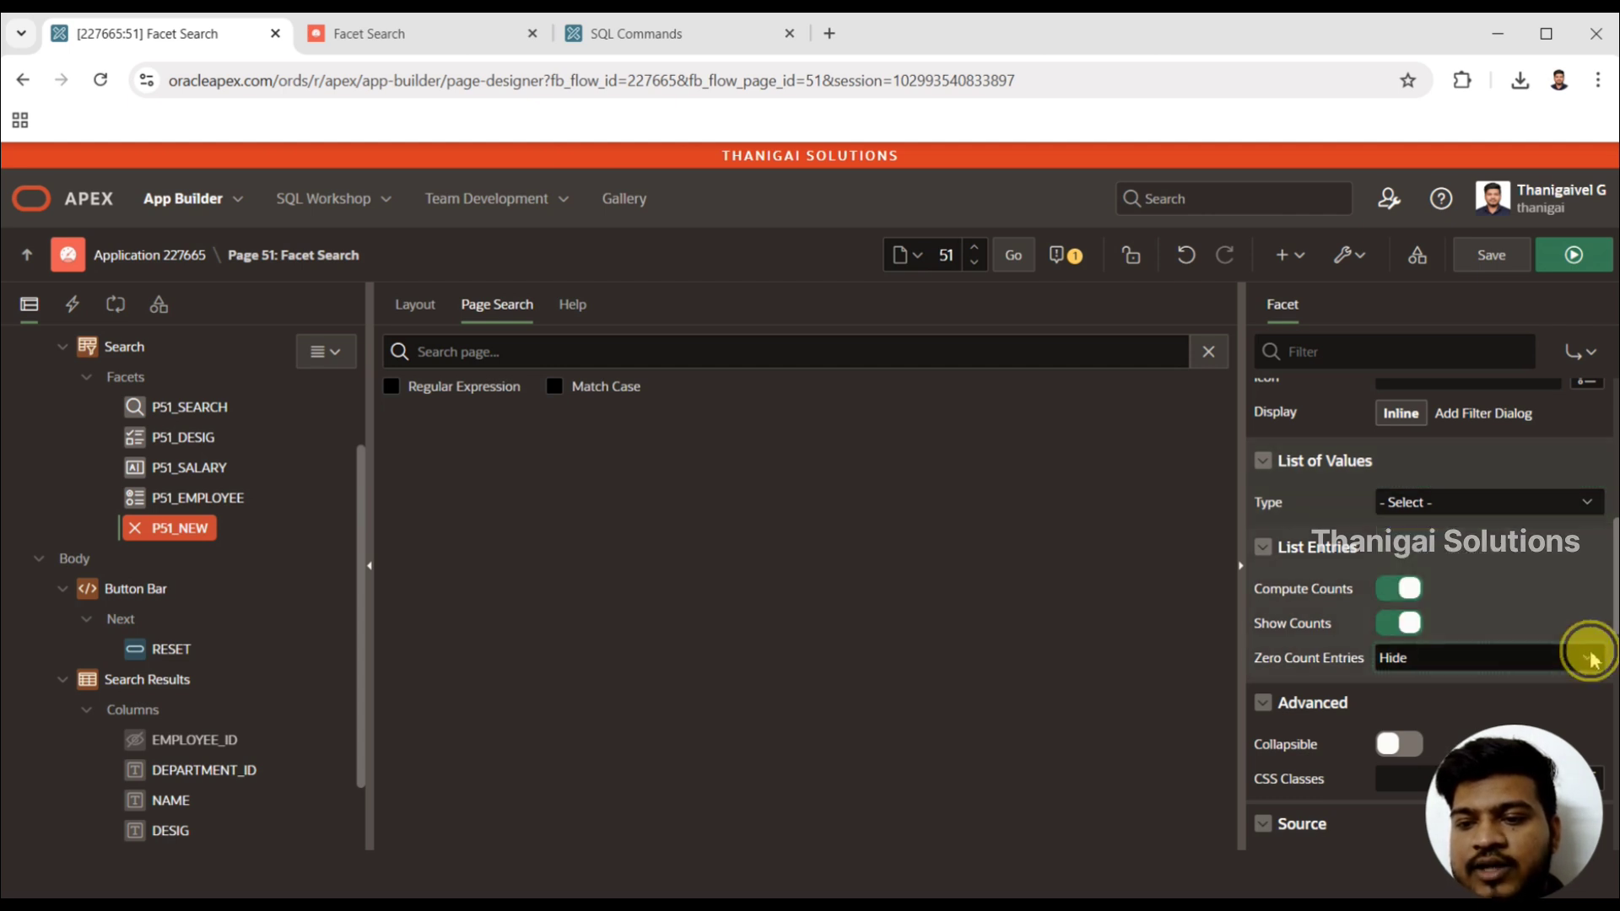
click(1482, 495)
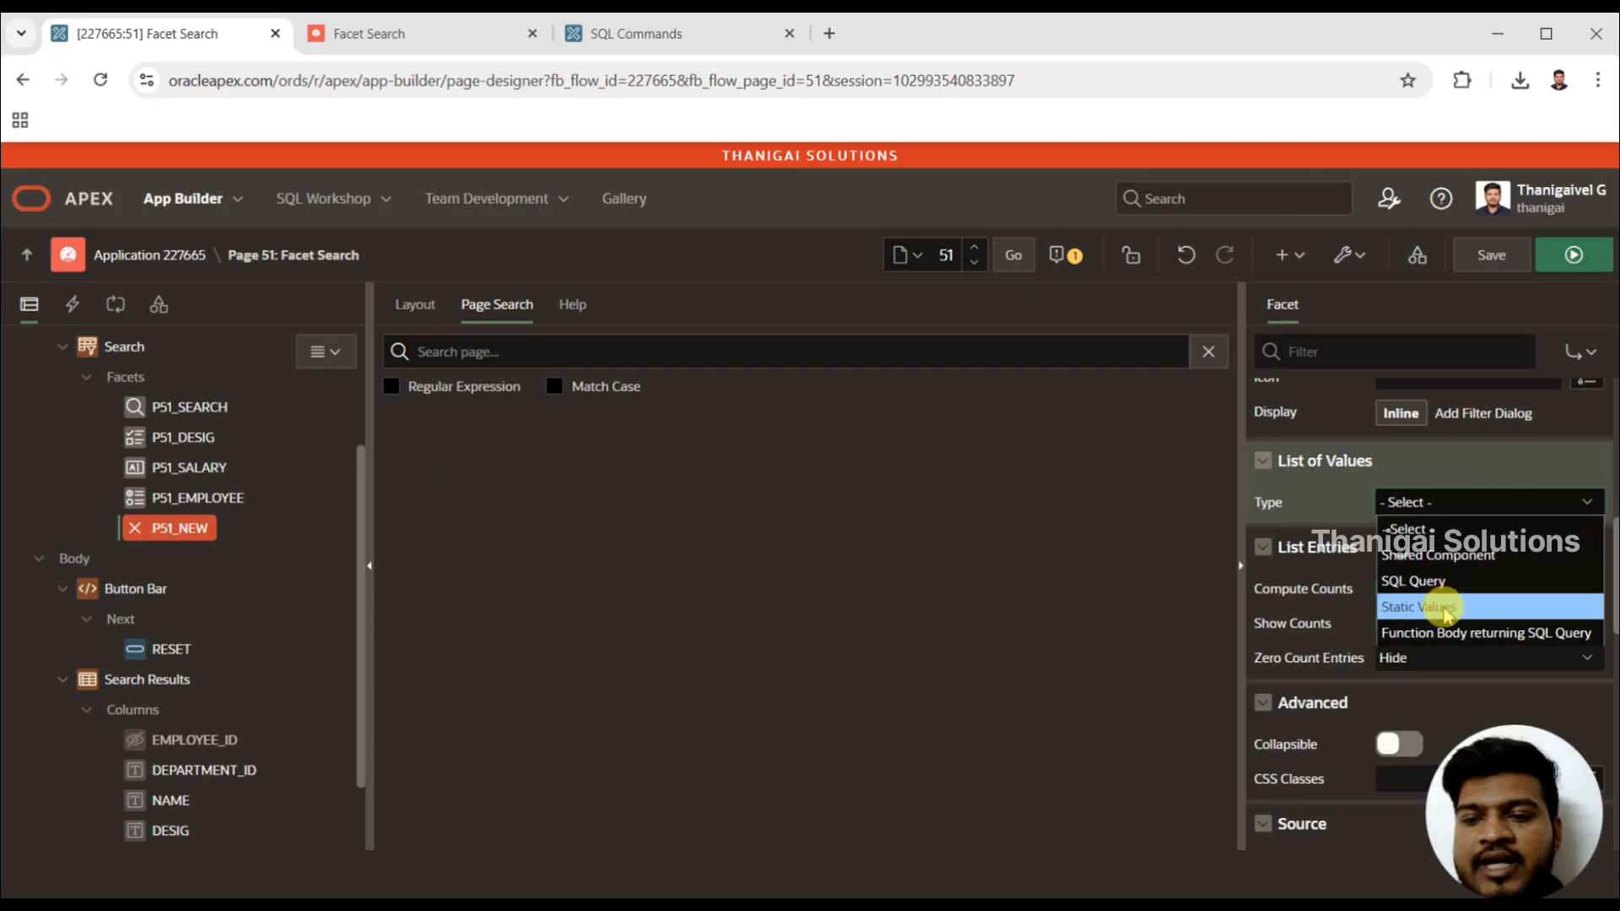
click(1446, 502)
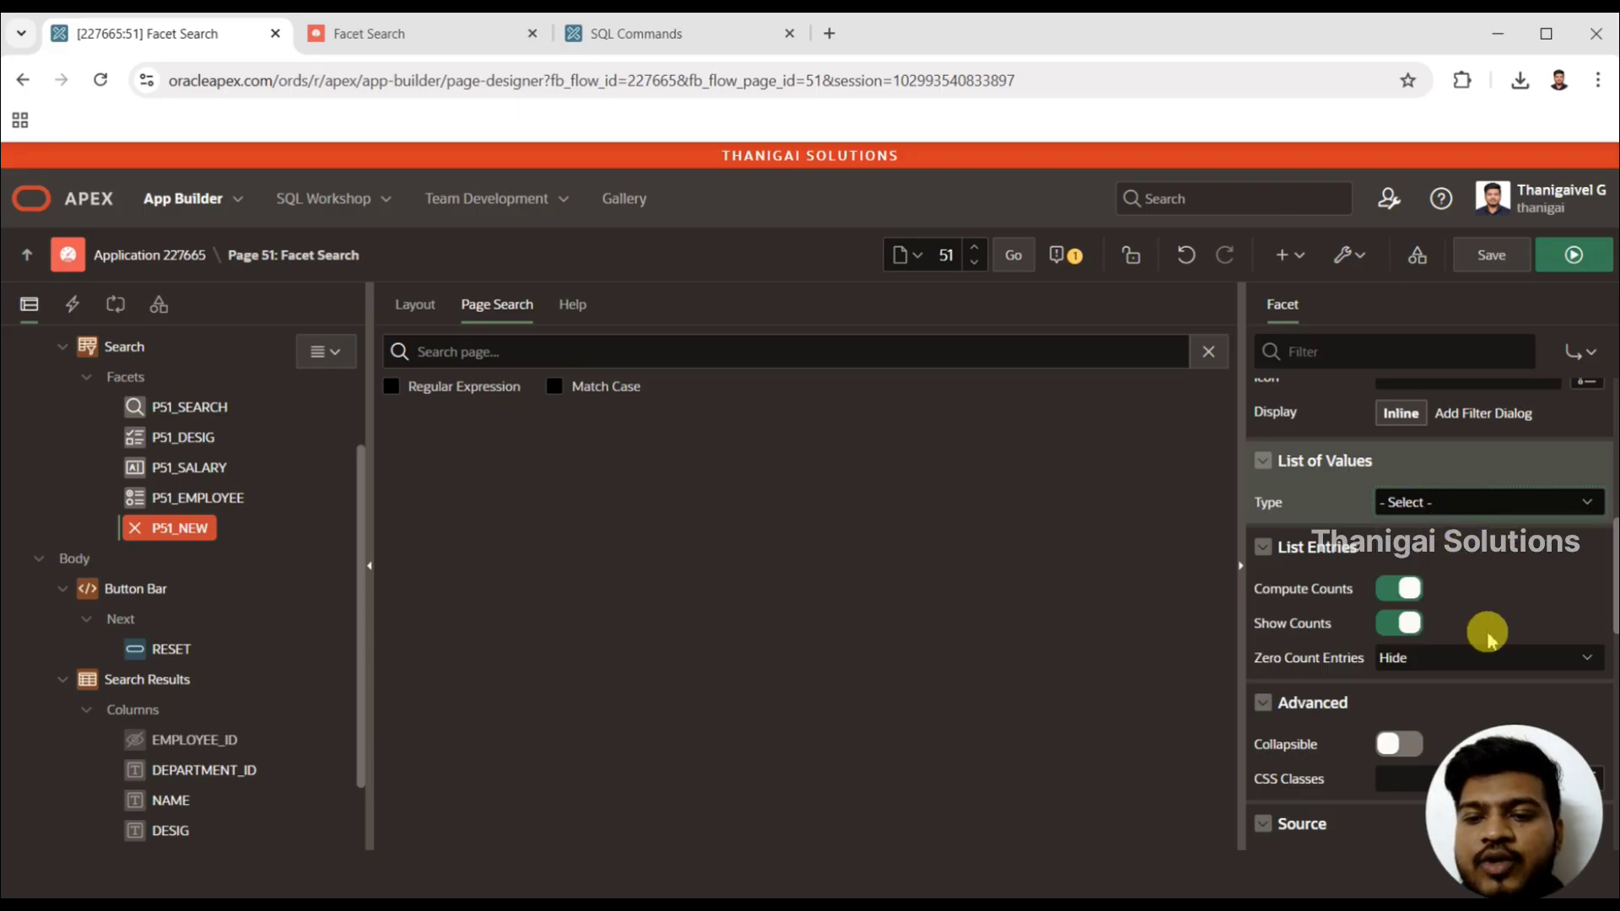
Set the source database column of the P51_NEW facet to AGE and try to save and run the page
drag(1613, 539, 1591, 615)
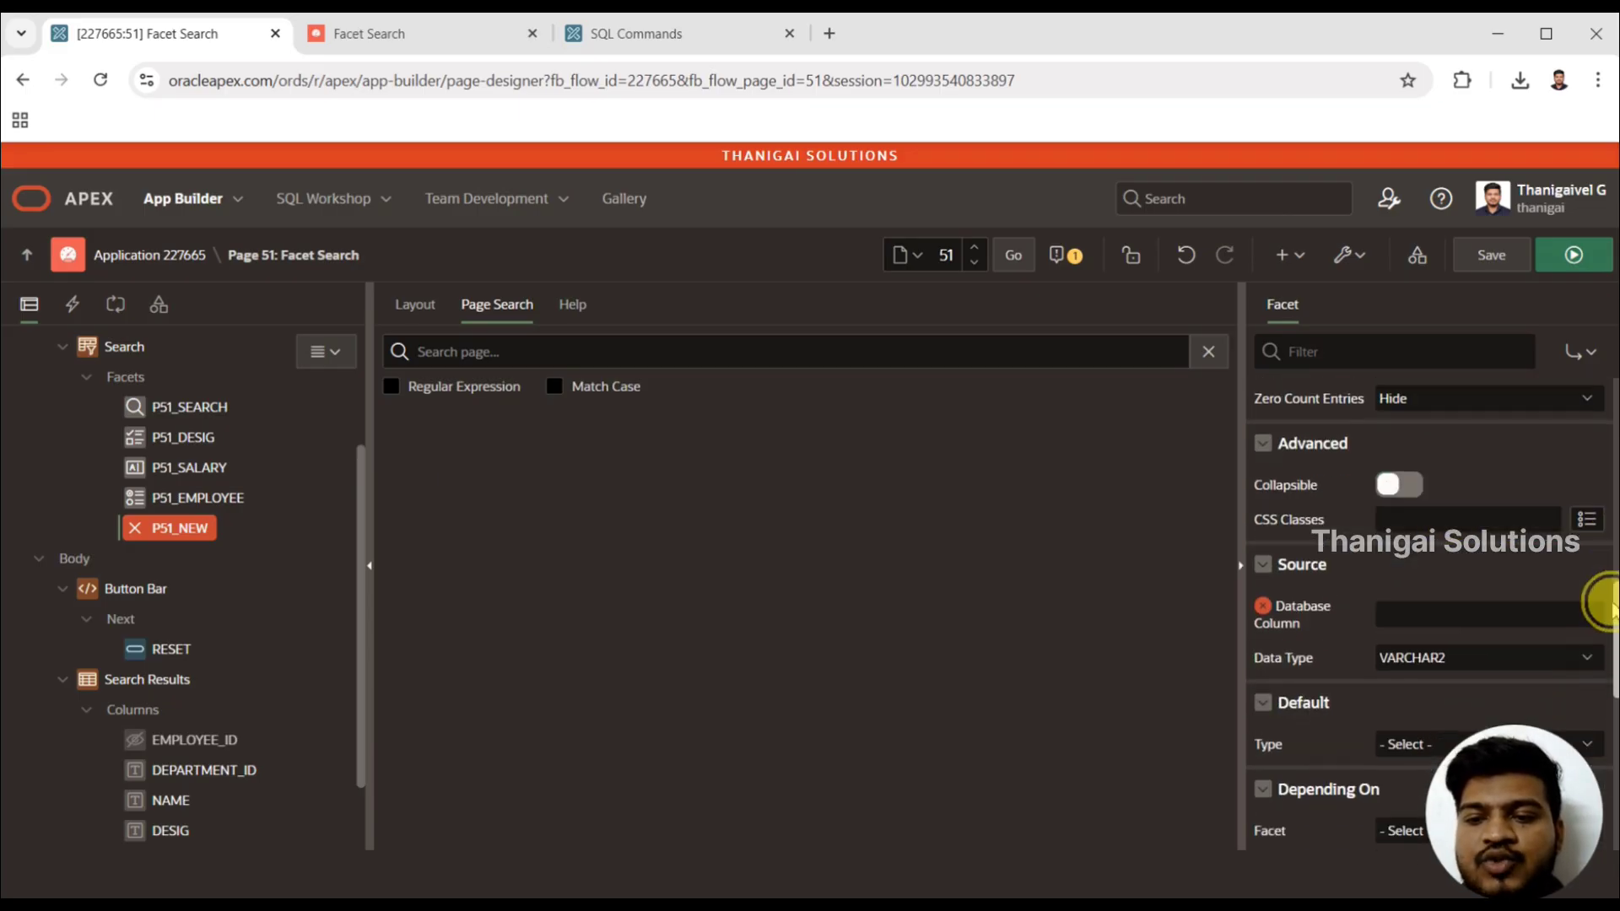
click(1416, 615)
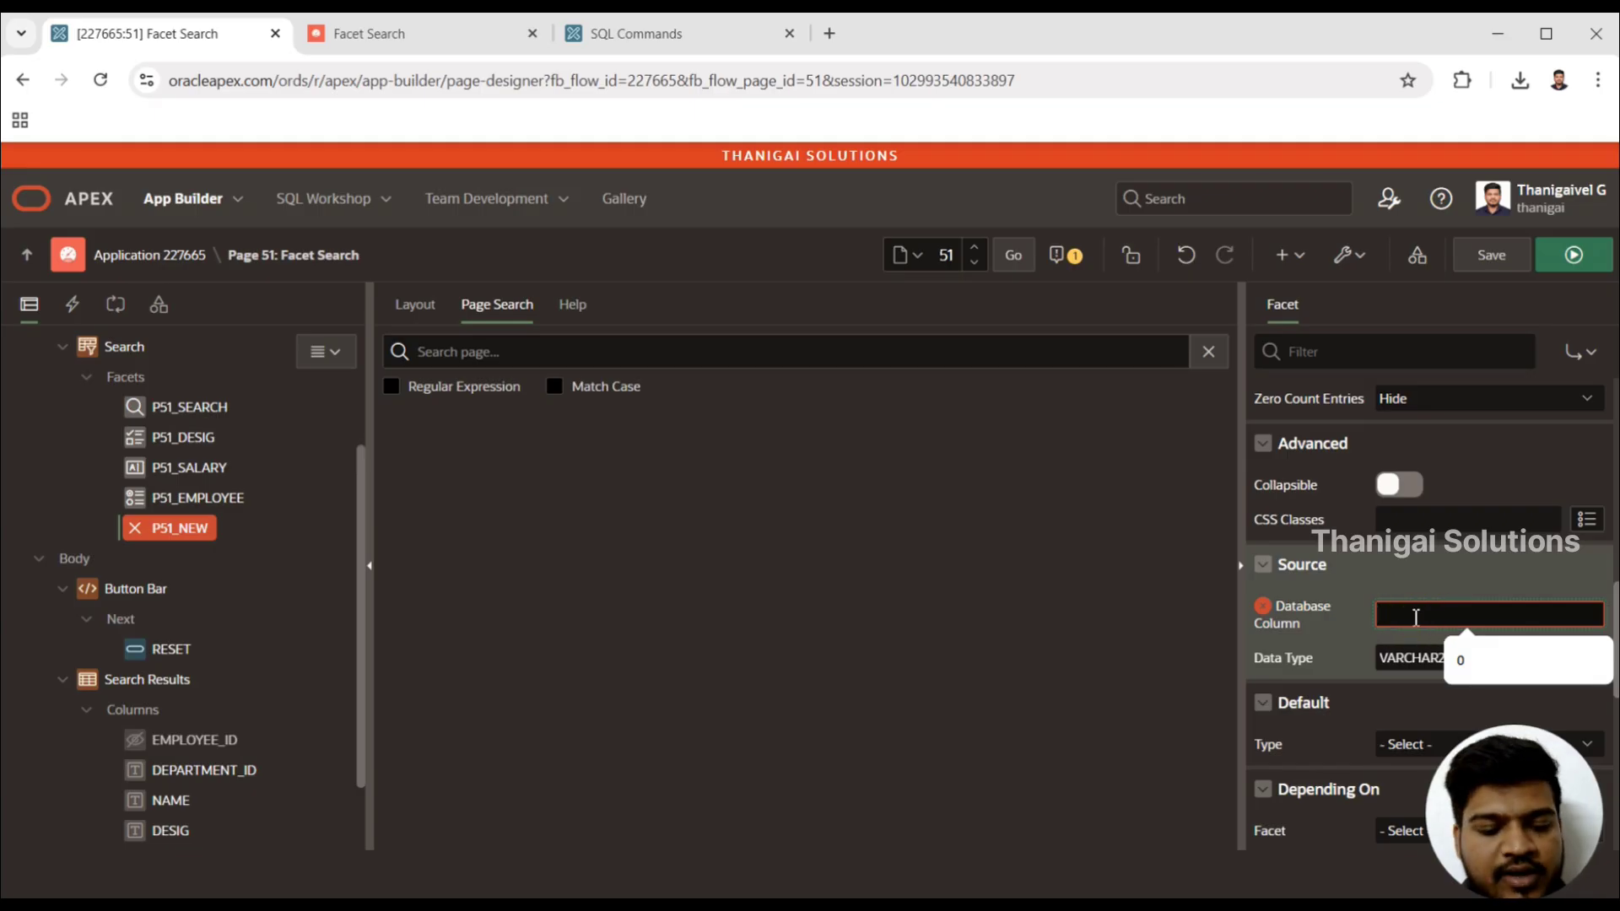
text(AGE)
click(1570, 259)
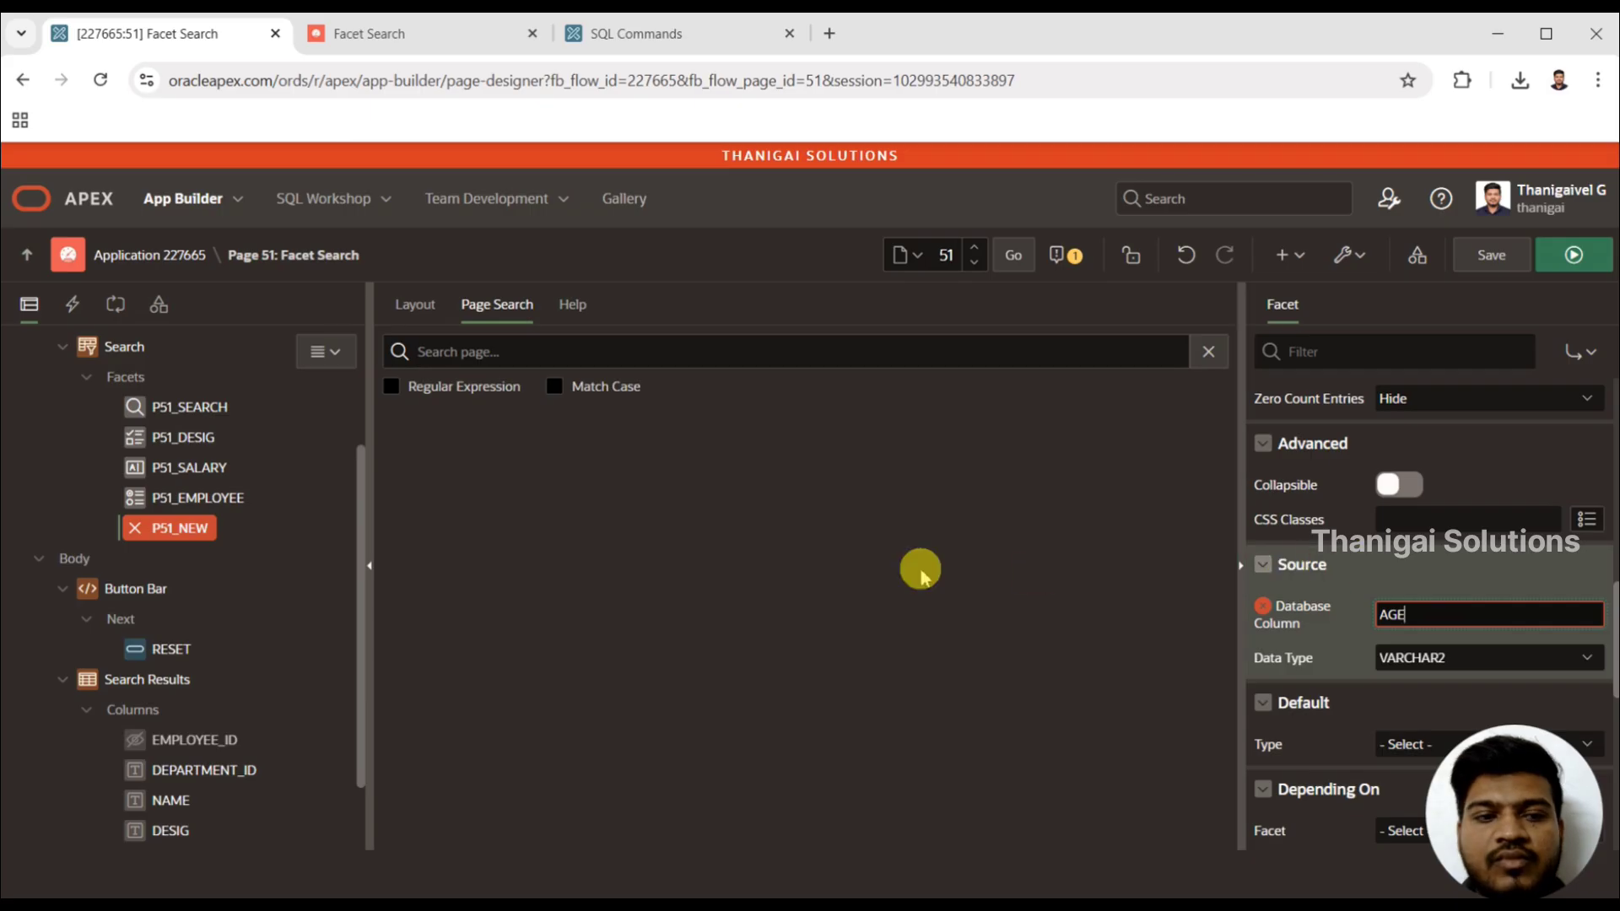
Save and run page 51 with the P51_NEW facet and bring up the Range facet on the running page
click(186, 530)
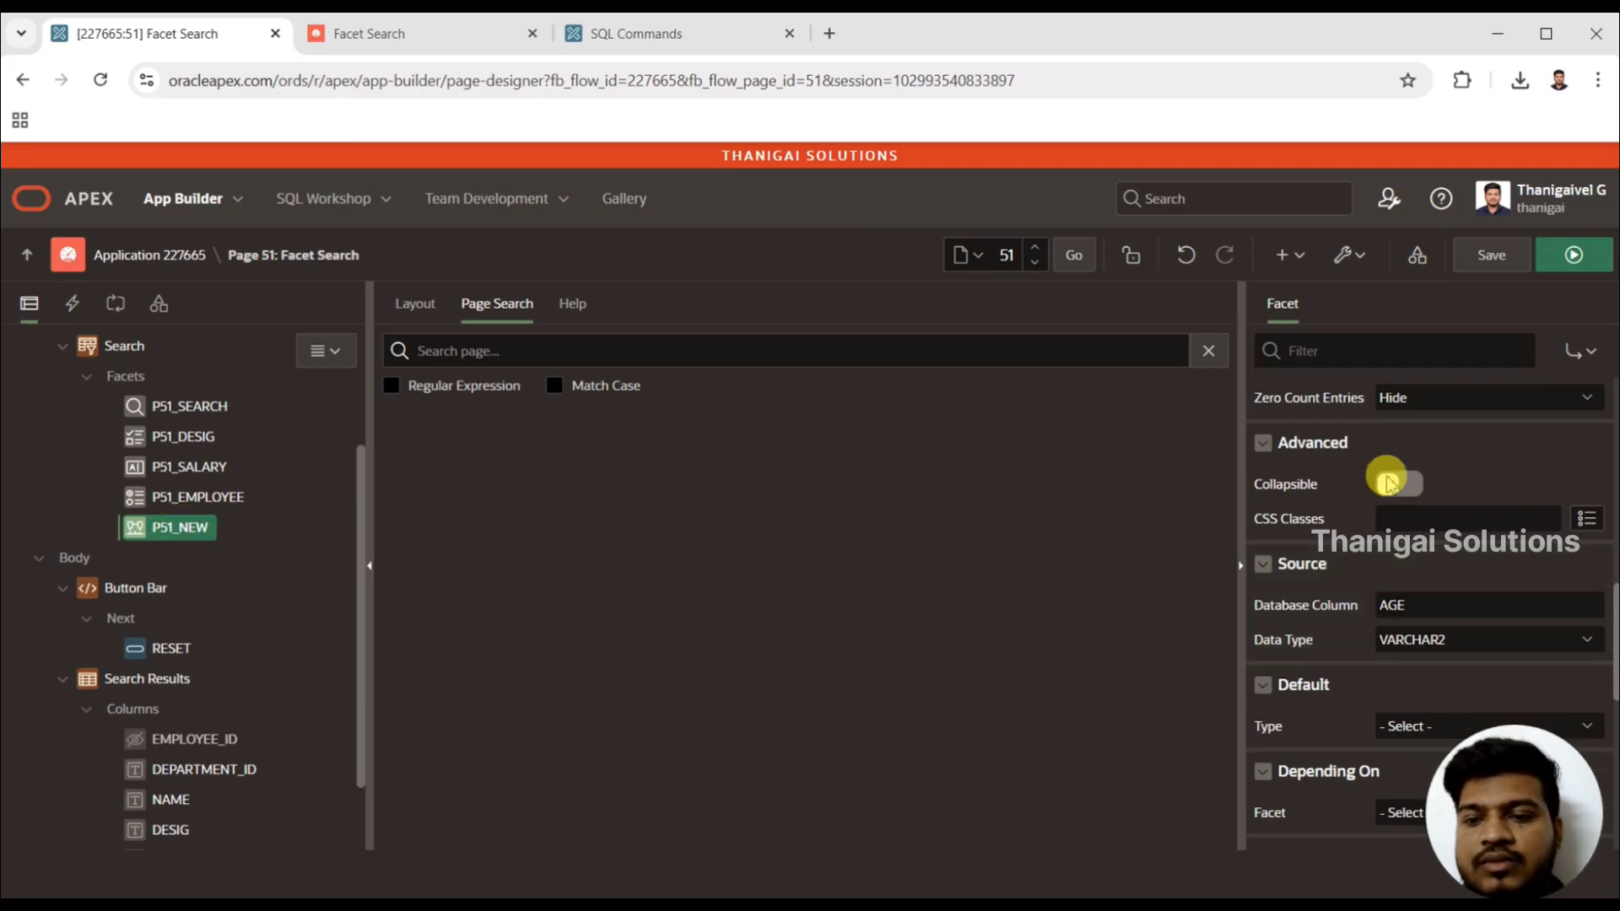
click(1578, 254)
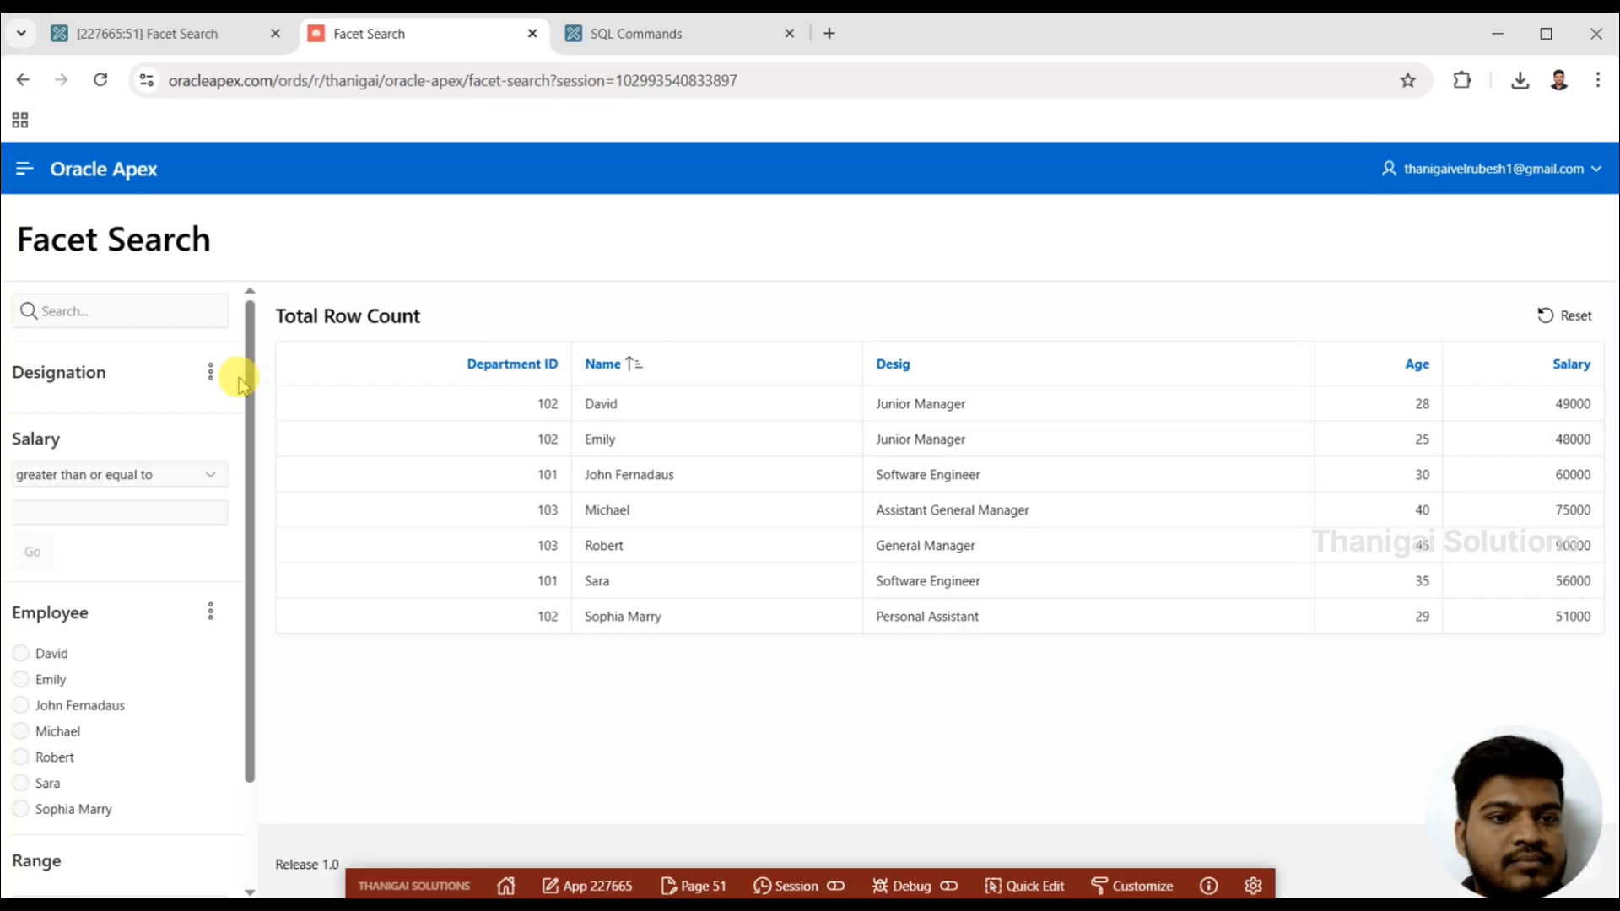
drag(253, 344, 257, 545)
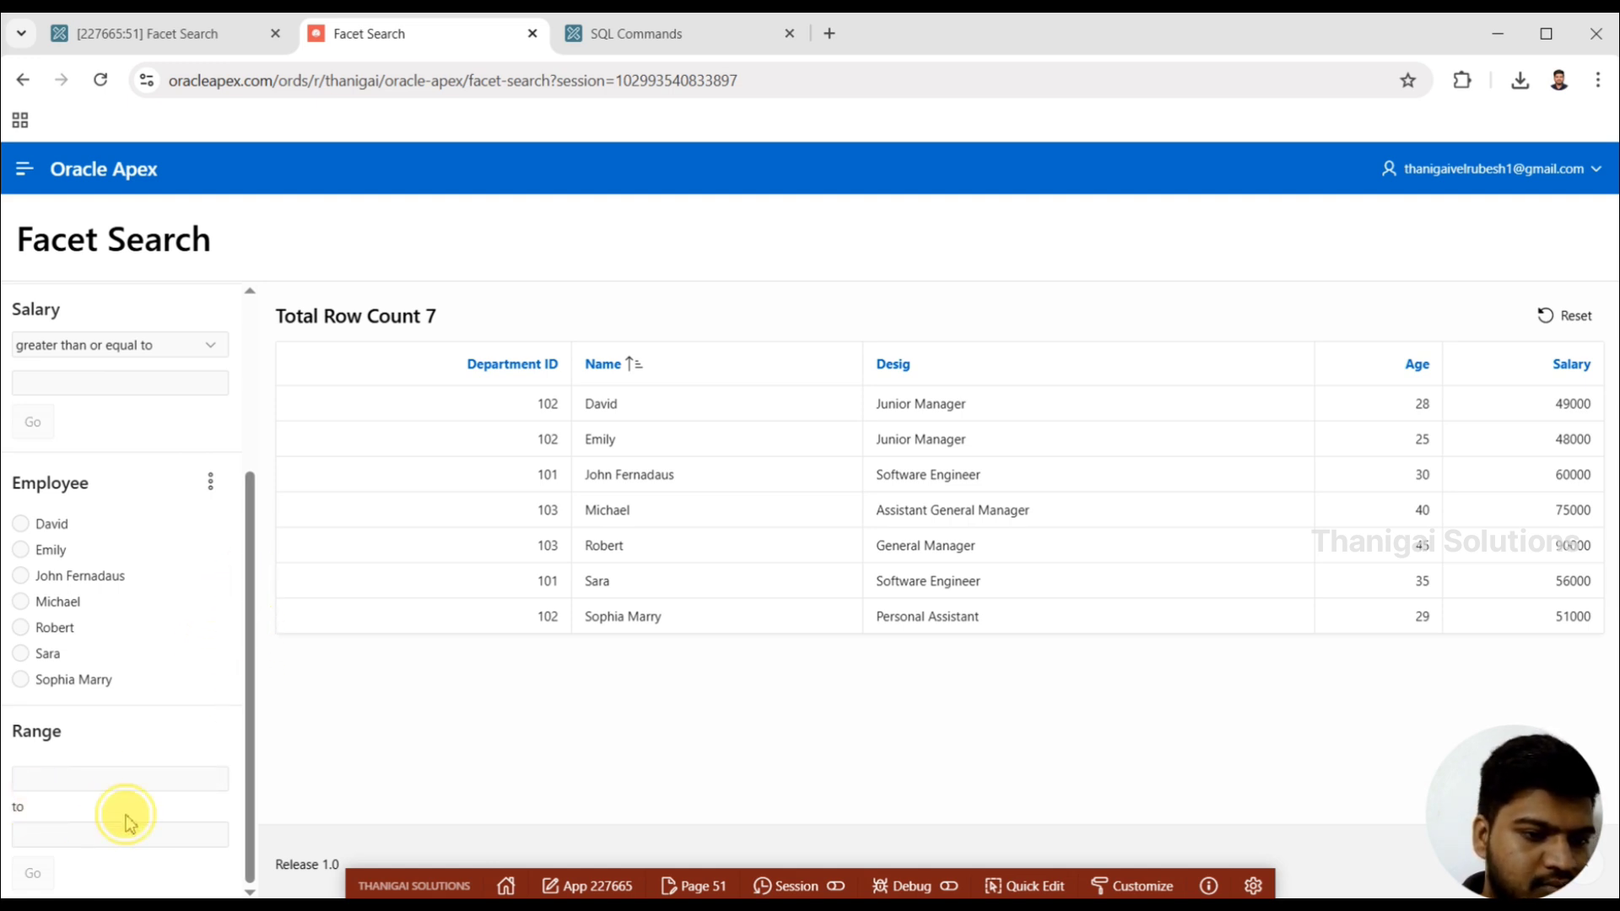
Filter the employee report with the Range facet from 20 to 30
click(184, 783)
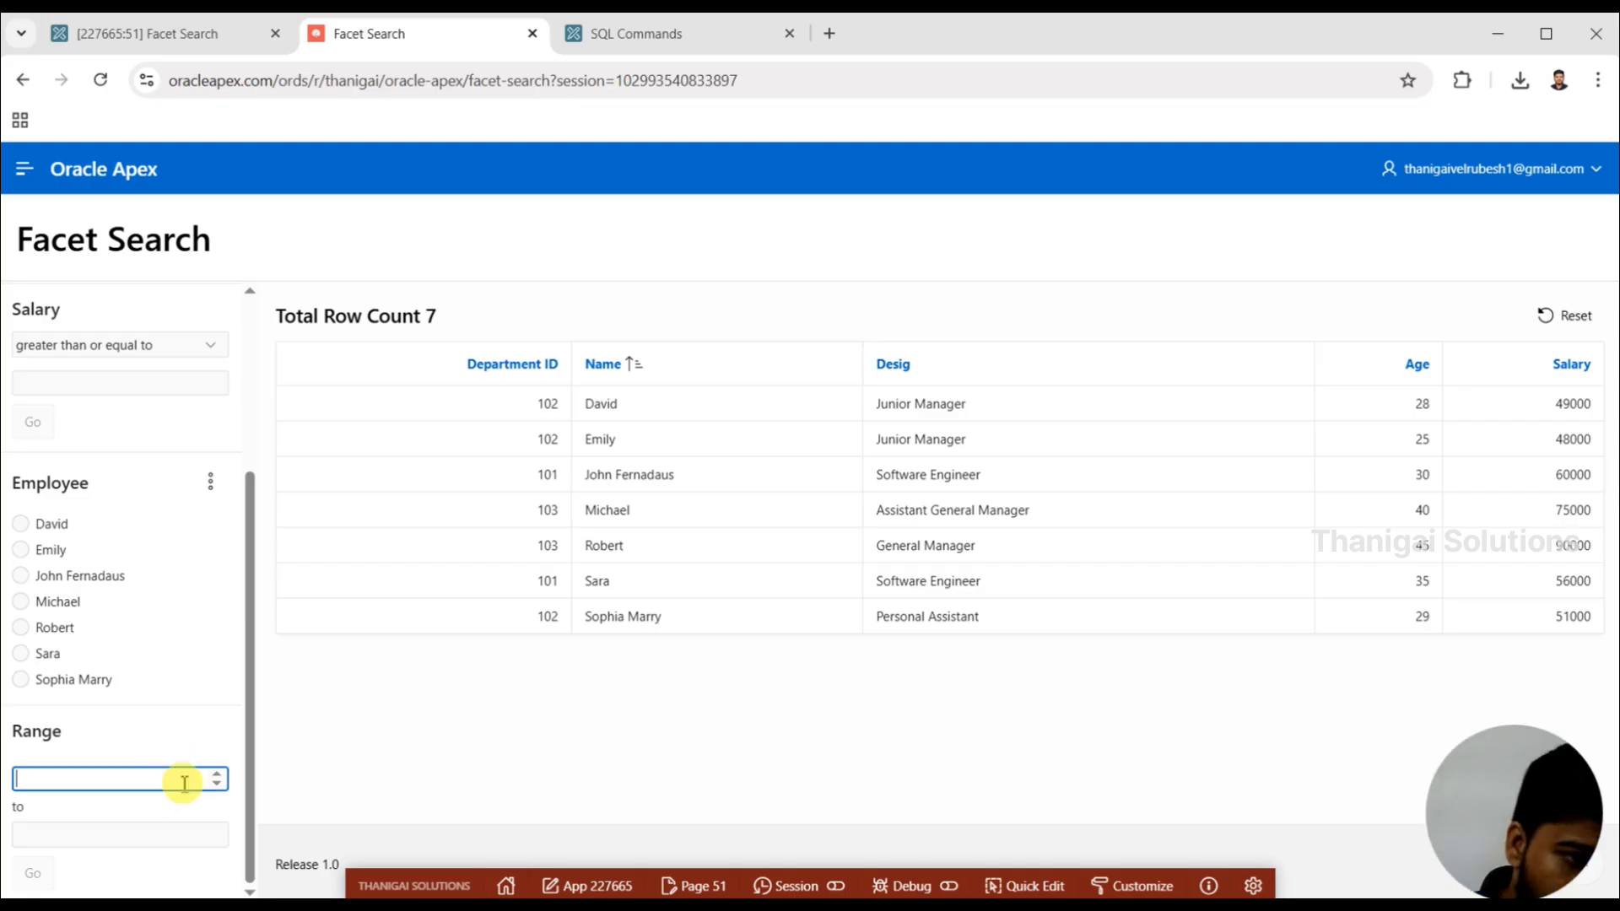
click(107, 838)
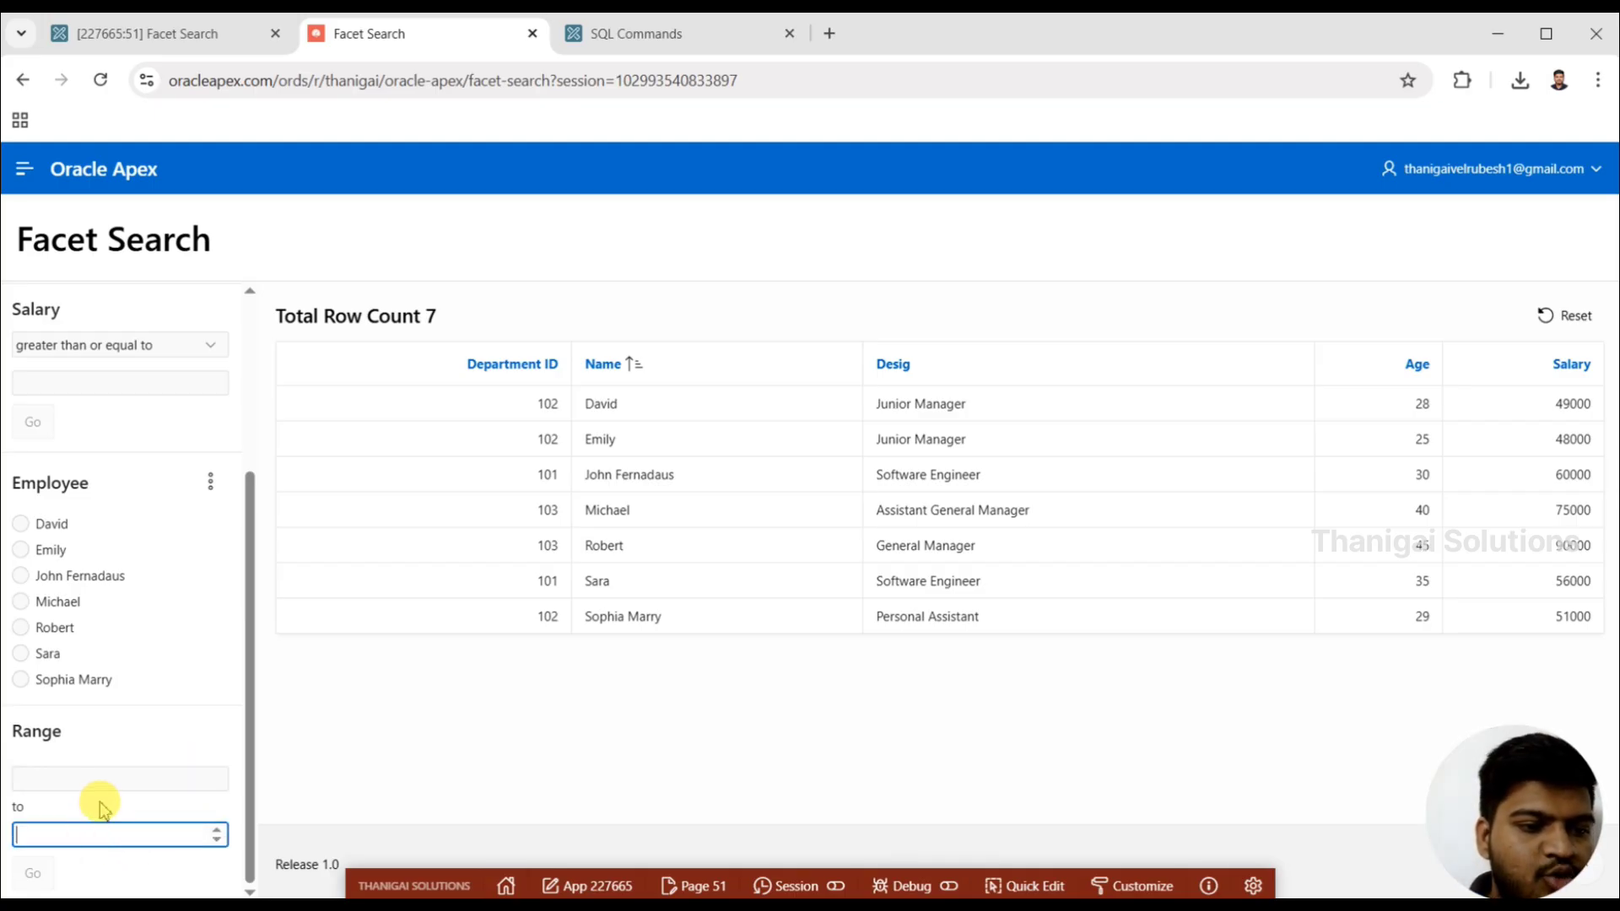
click(108, 778)
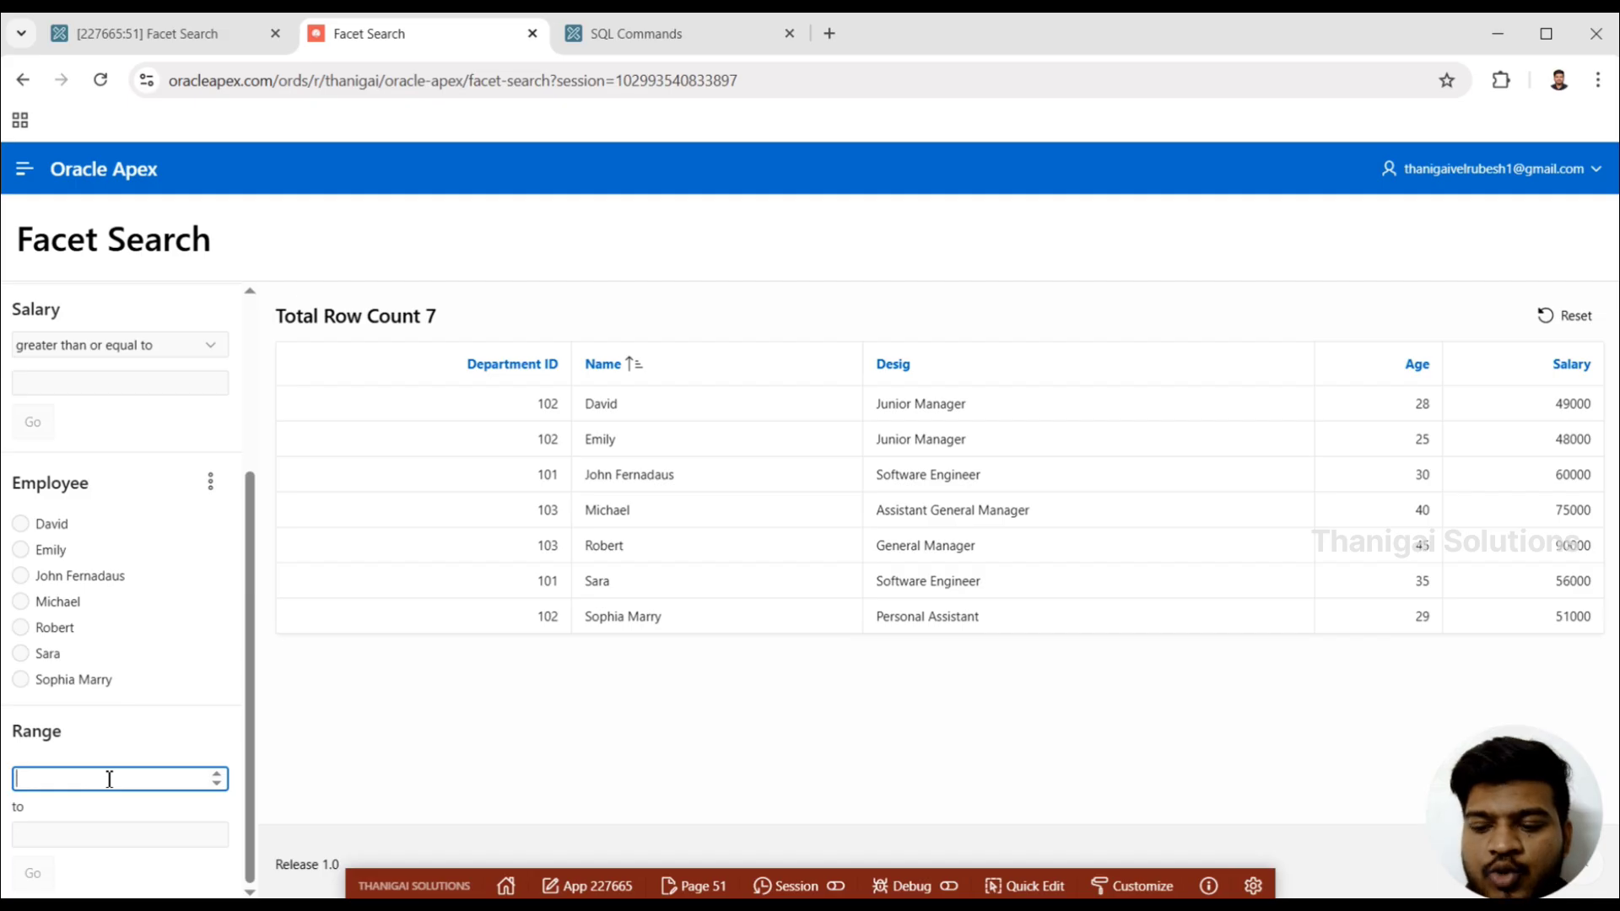
text(20)
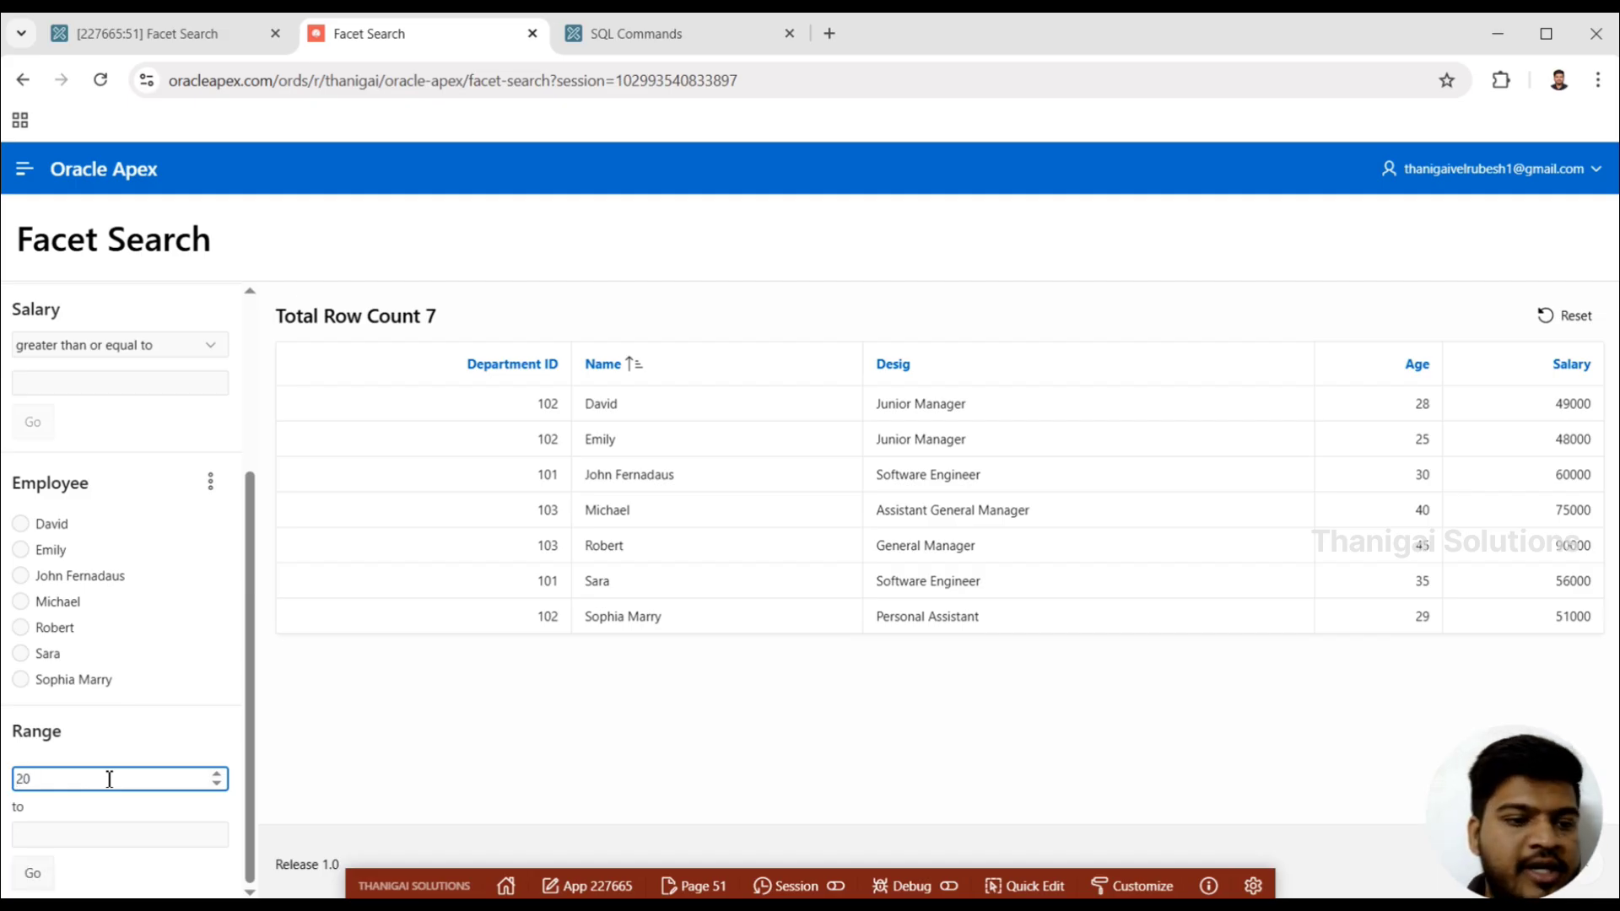
click(85, 838)
text(30)
key(Return)
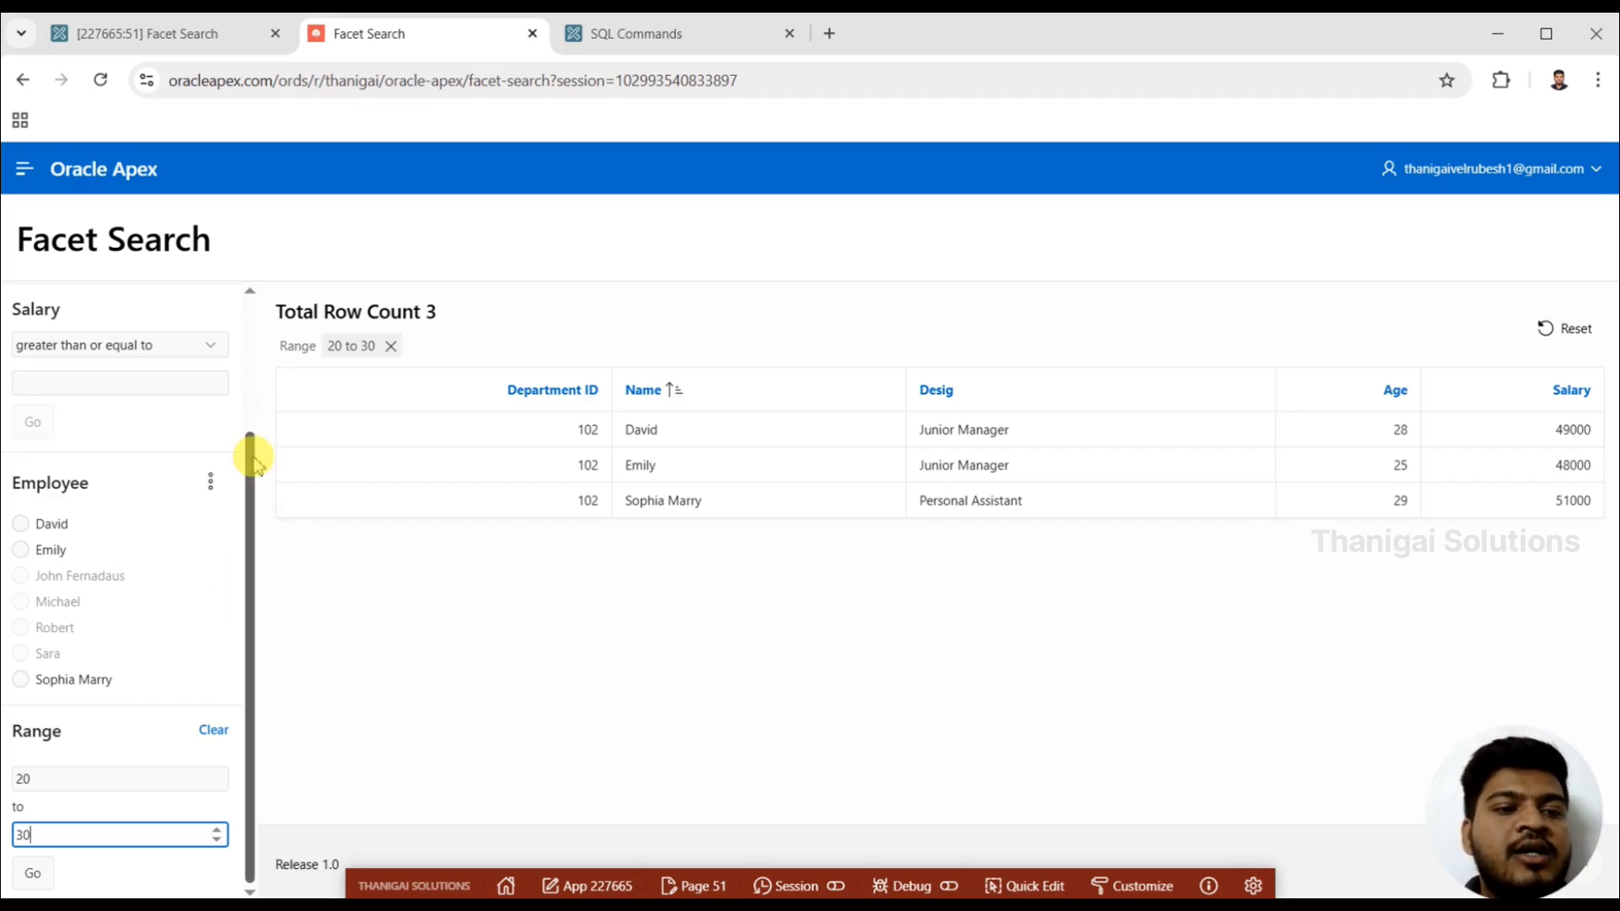
Review the Designation and Employee facet entries under the active range filter, and remove the 20 to 30 filter
drag(253, 452, 253, 287)
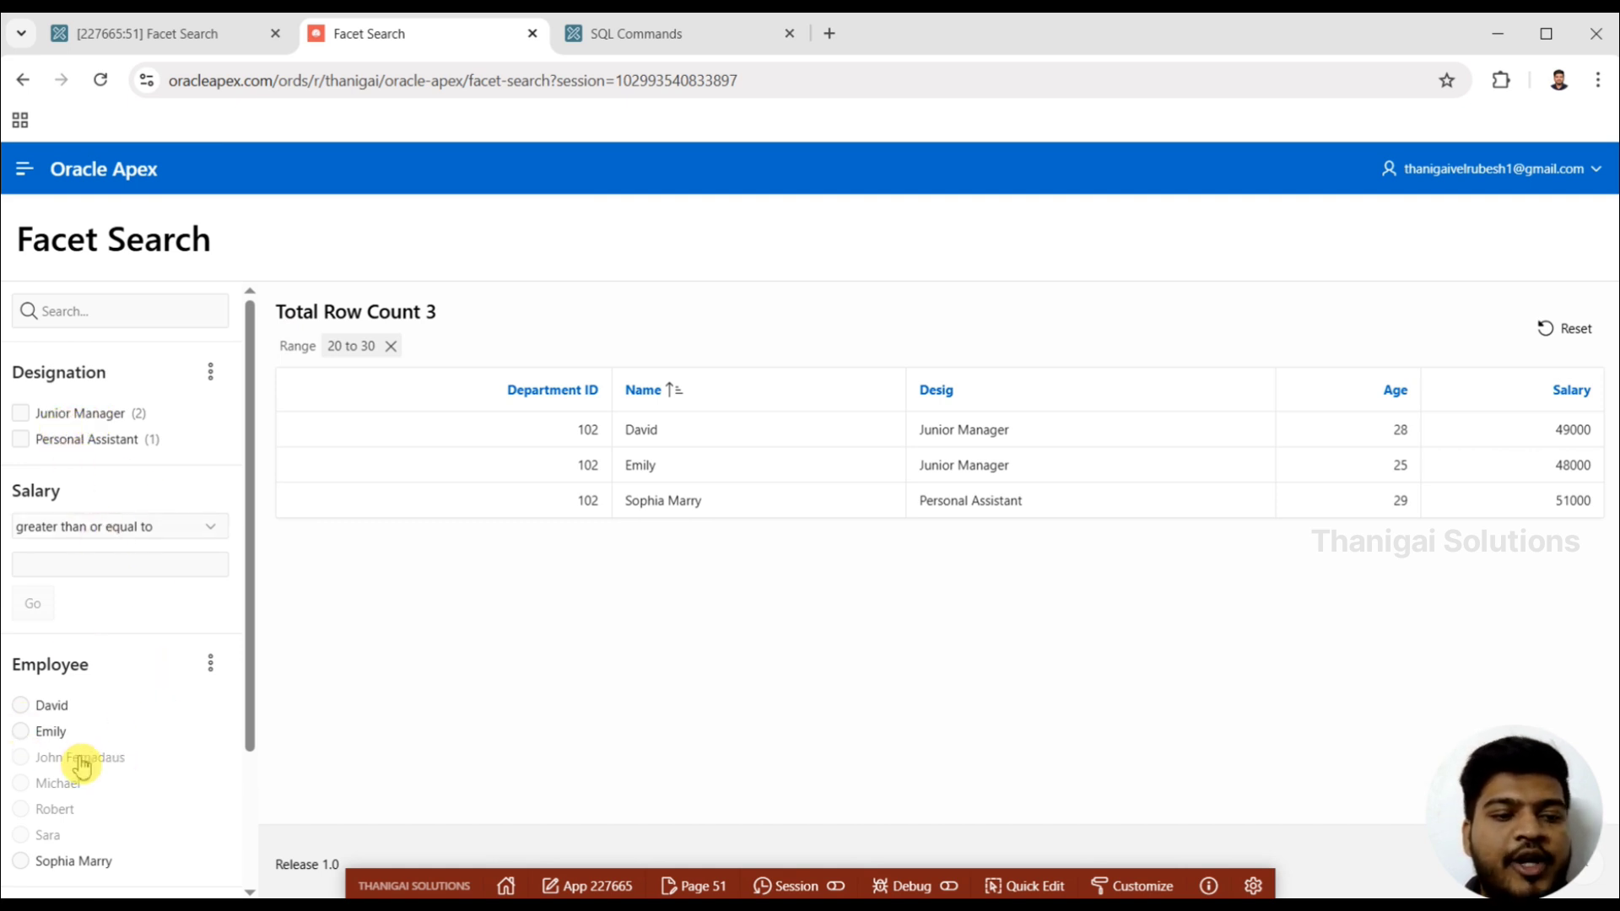
drag(250, 450, 271, 712)
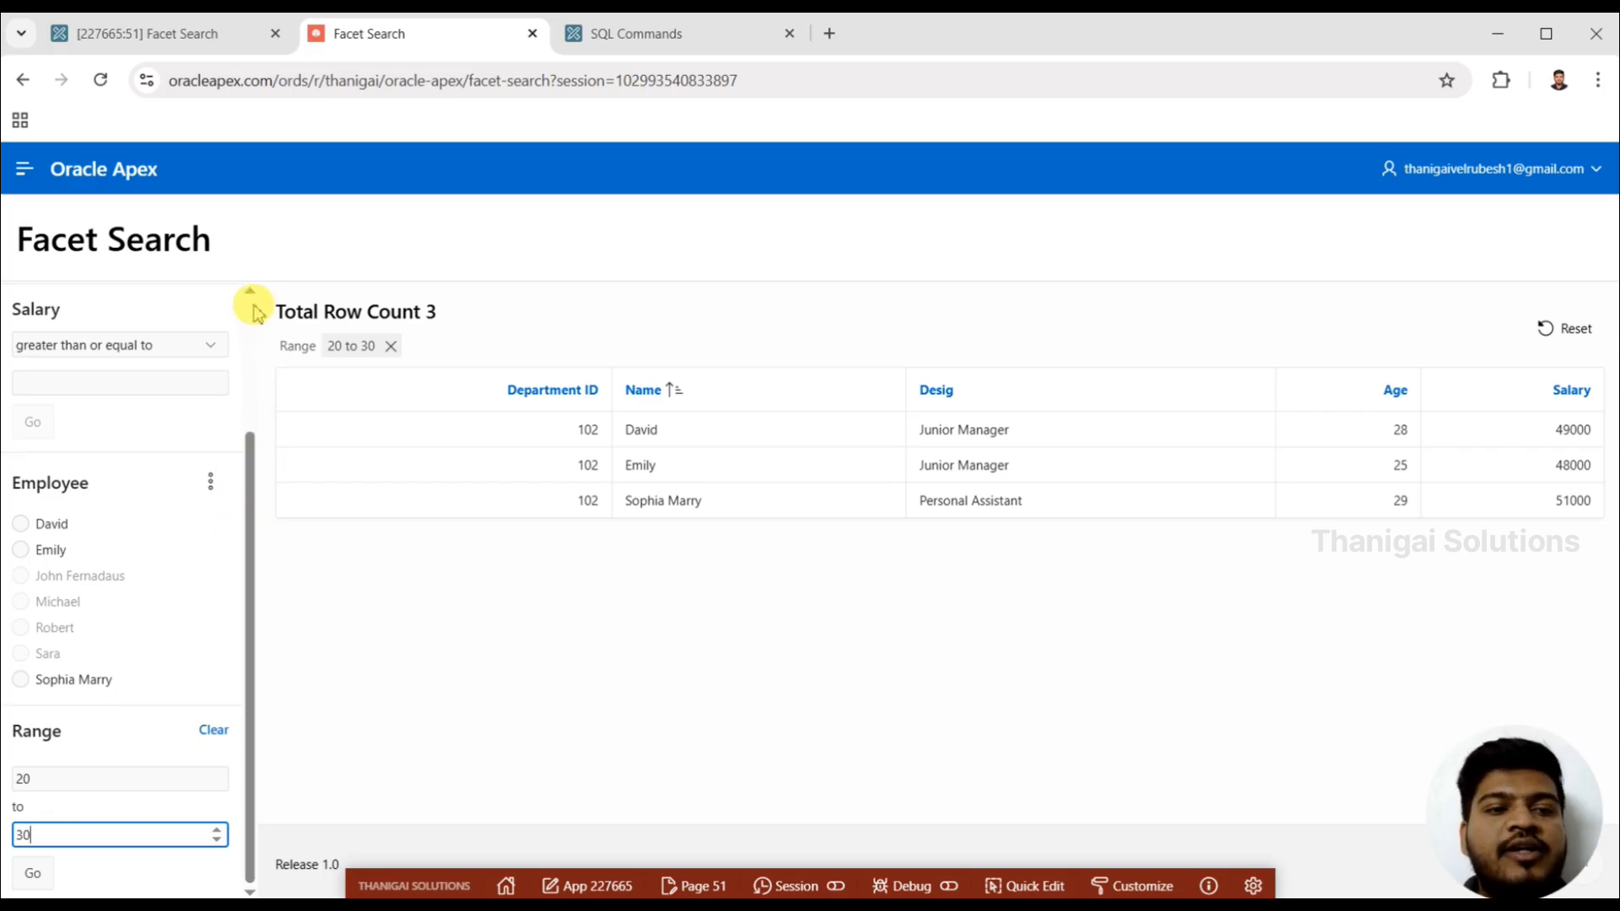
drag(260, 468, 257, 317)
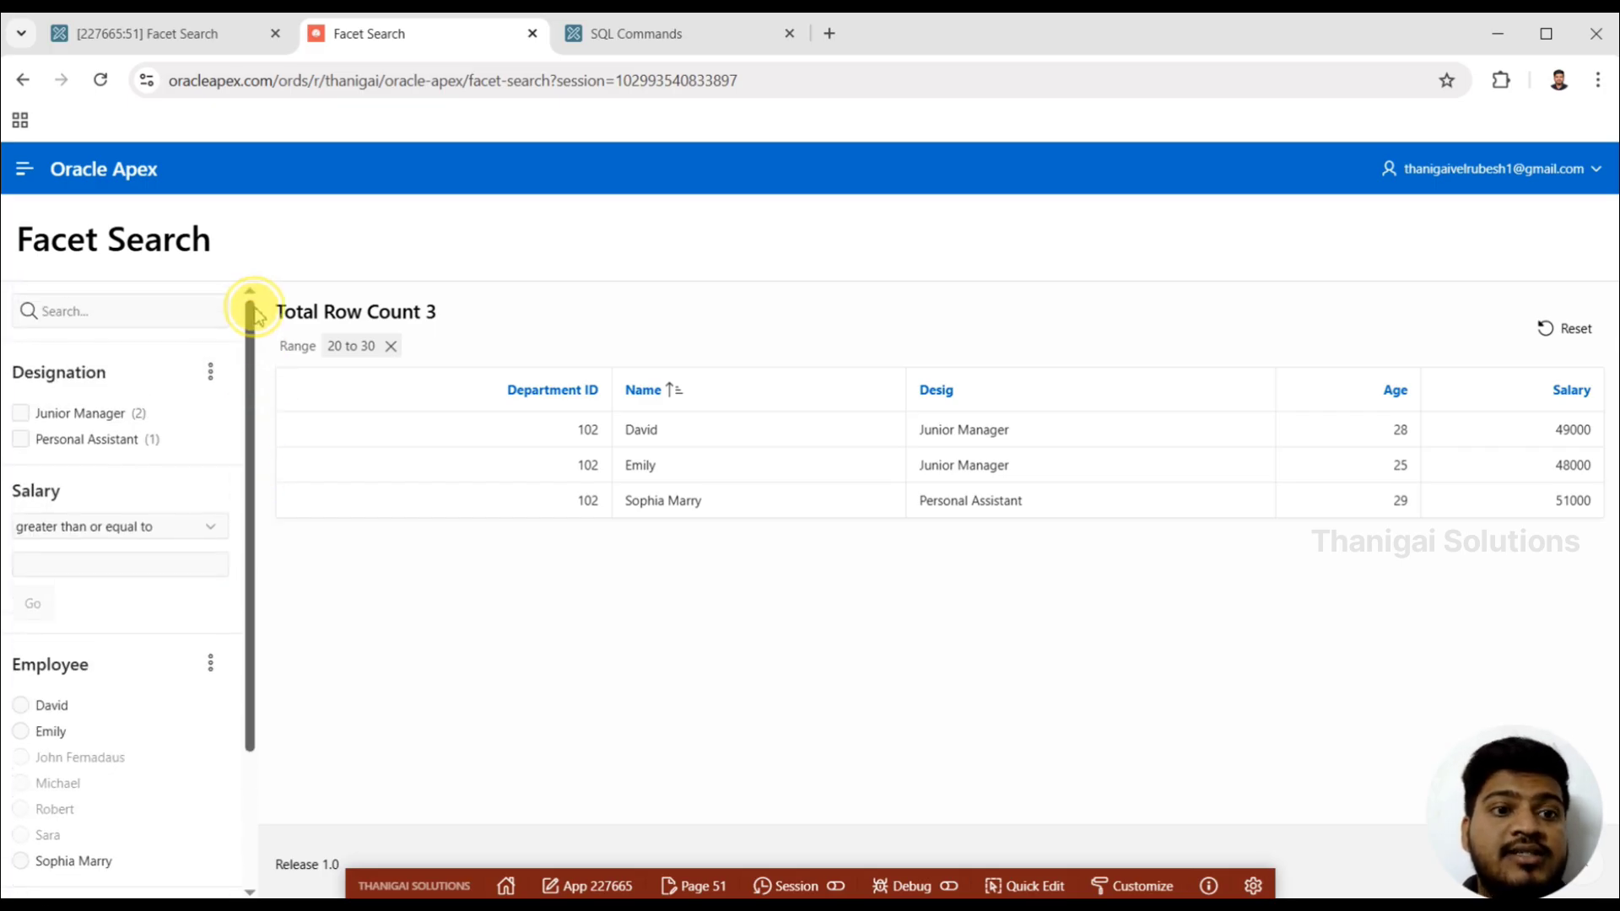
click(392, 347)
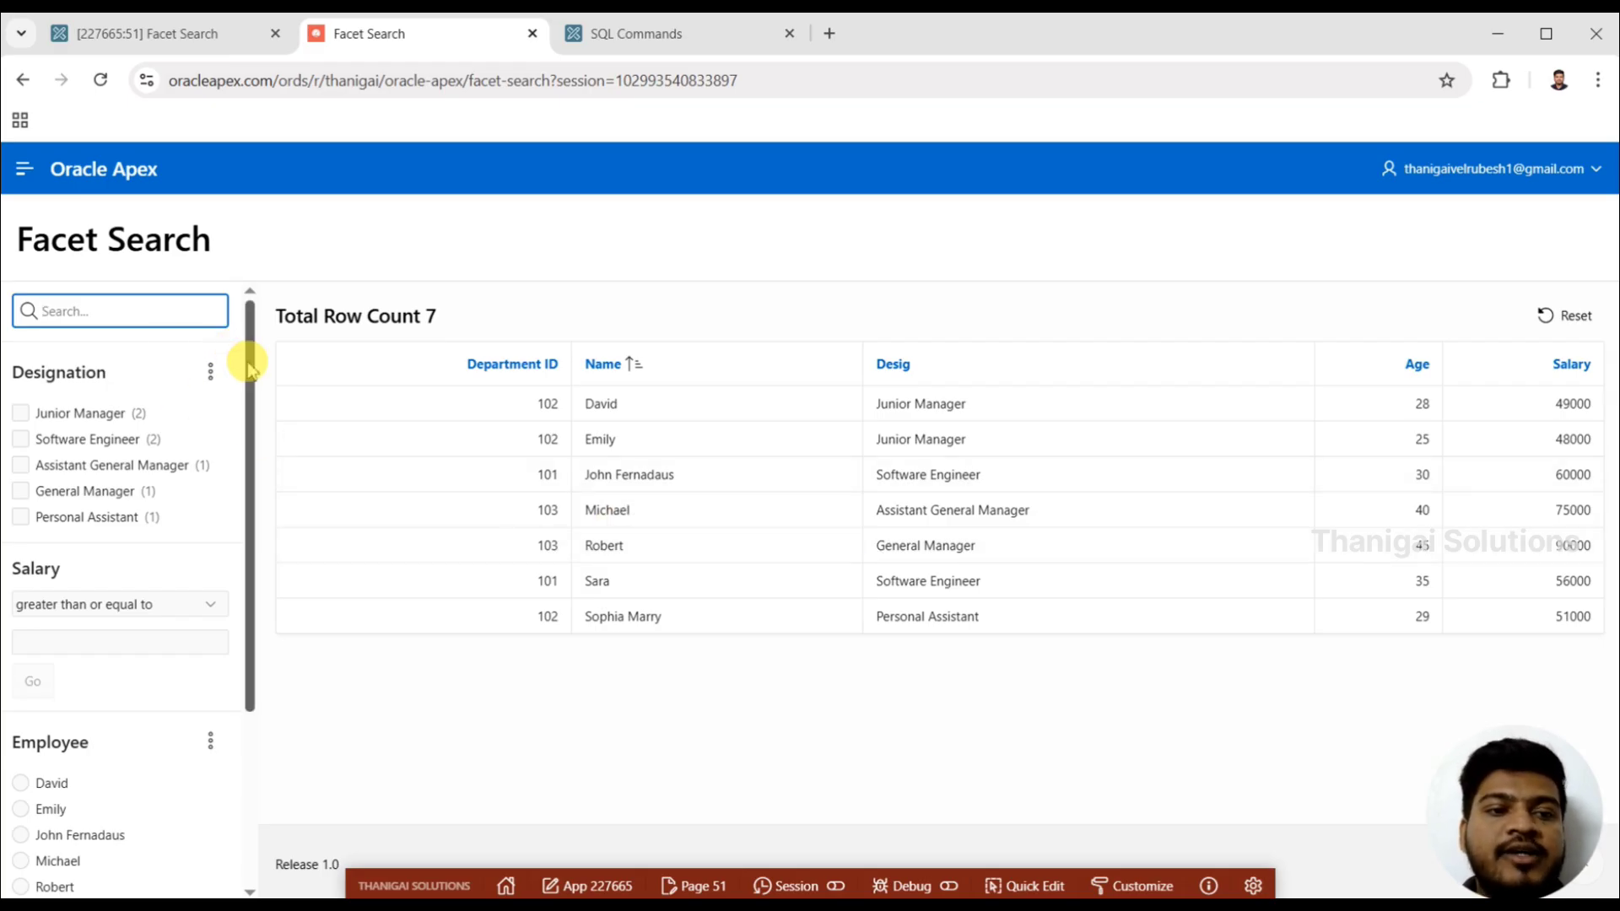
drag(246, 358, 250, 623)
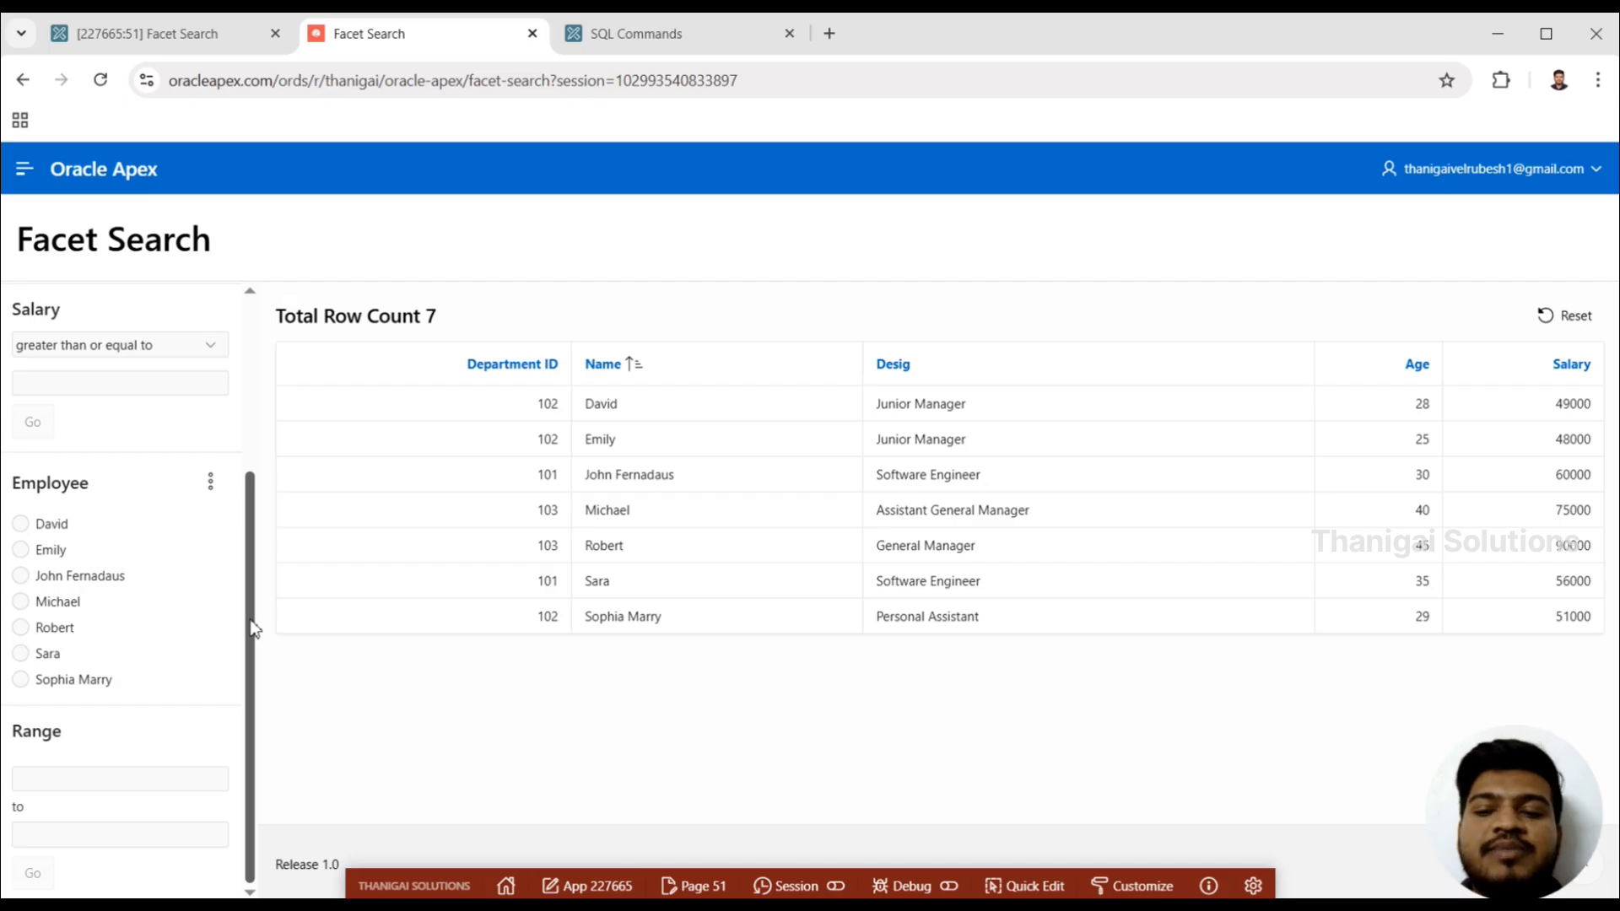